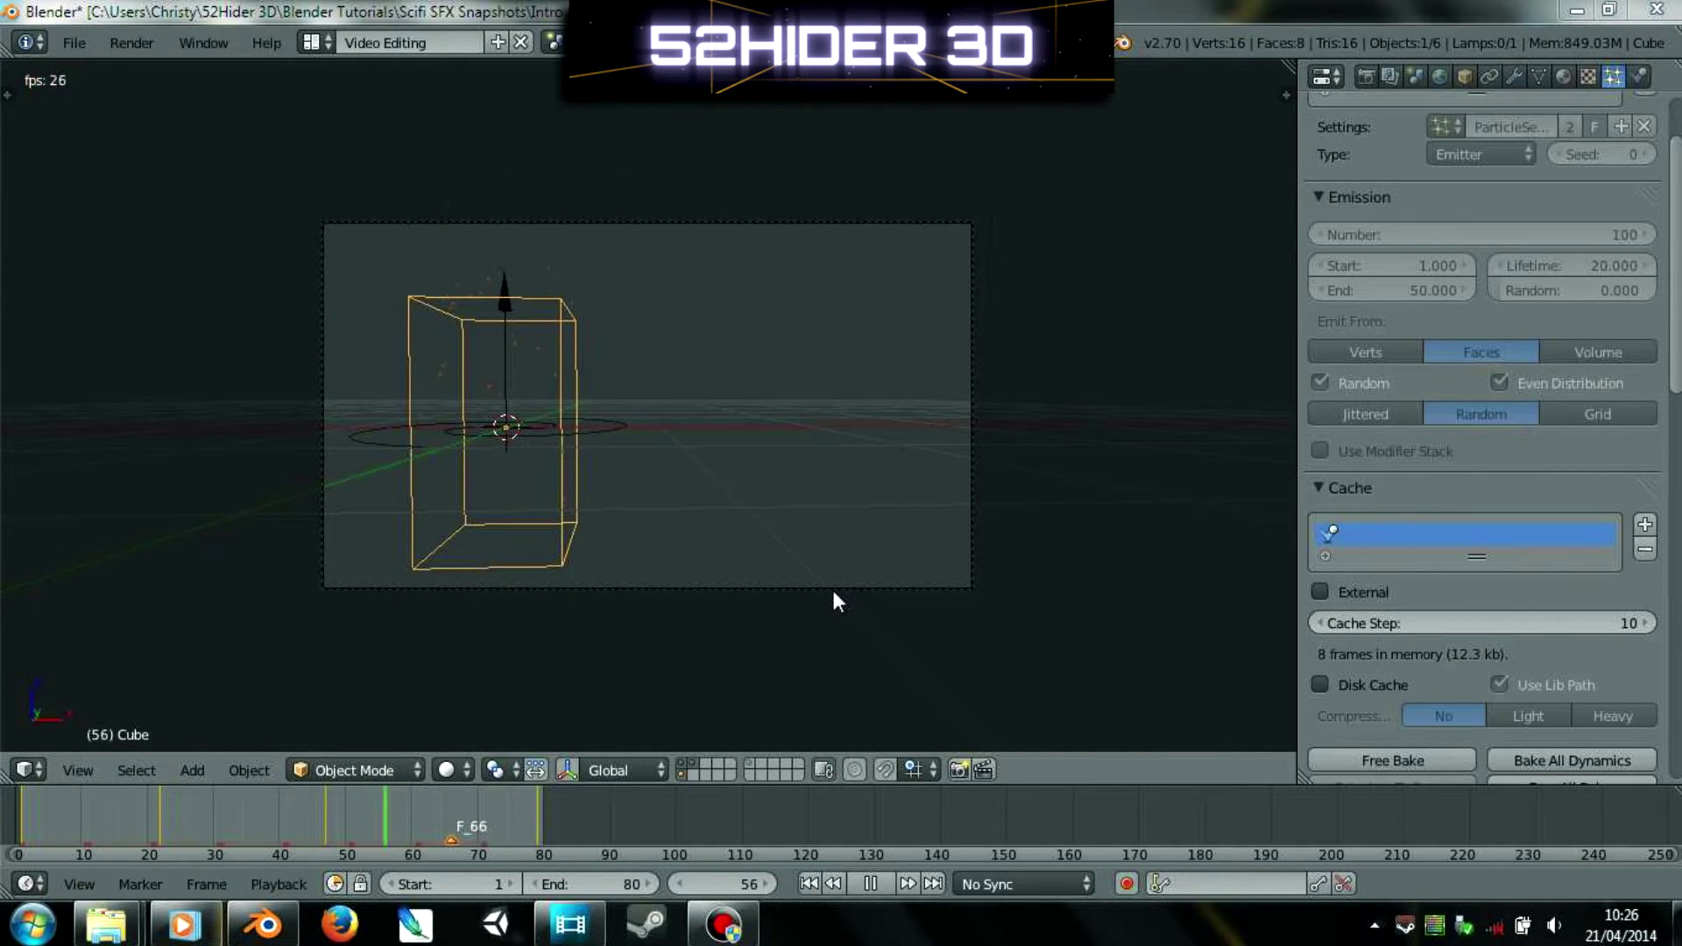
- Stop the animation playback, switch to the Movie Studio project and focus its timeline on the second beam sequence around 00:01:04 to 00:01:09
{"action": "left_click", "coordinate": [847, 532]}
{"action": "key", "text": "alt+a"}
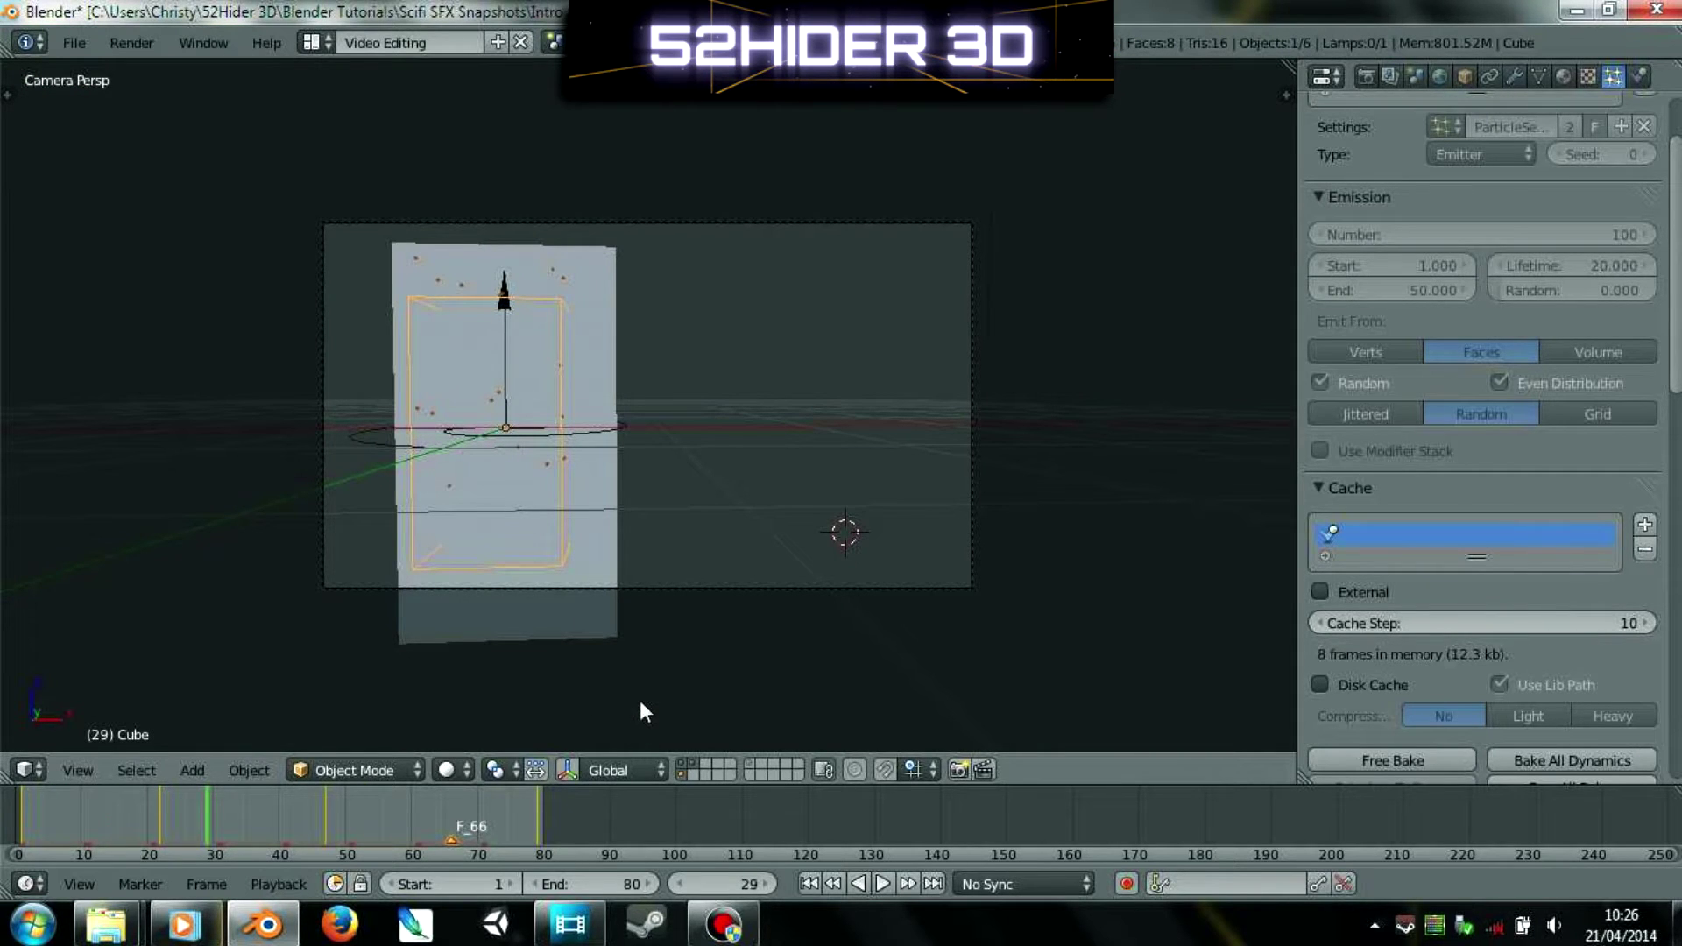
{"action": "left_click", "coordinate": [569, 924]}
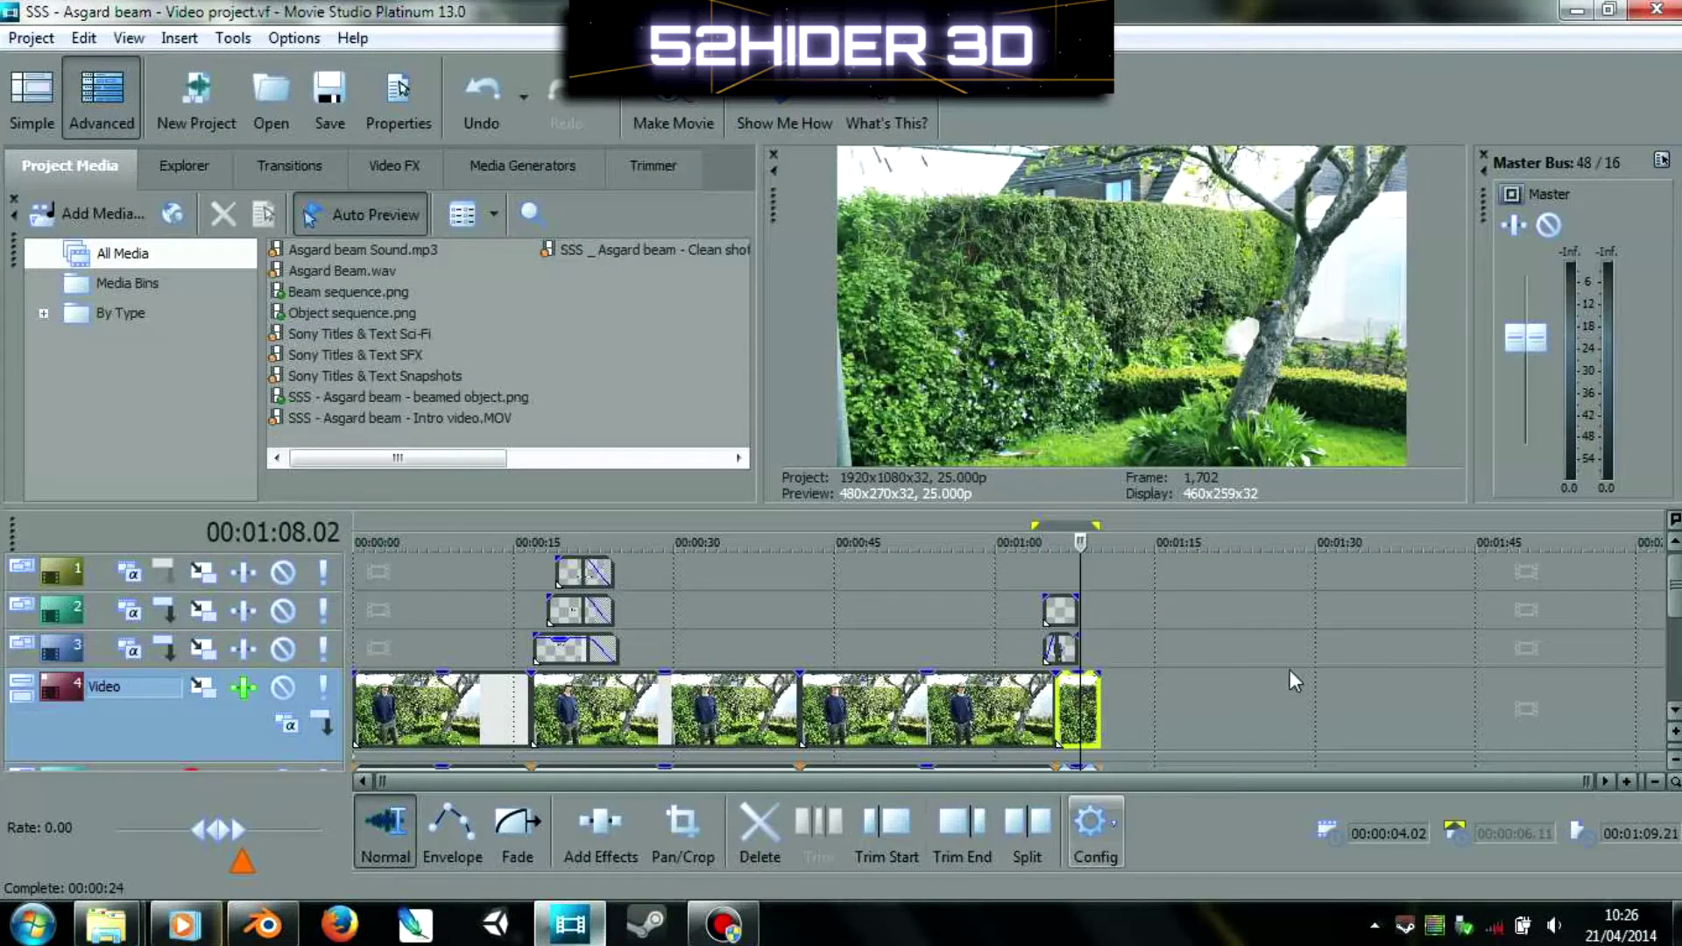
{"action": "scroll", "coordinate": [1676, 611], "scroll_direction": "down", "scroll_amount": 1}
{"action": "scroll", "coordinate": [1675, 611], "scroll_direction": "up", "scroll_amount": 1}
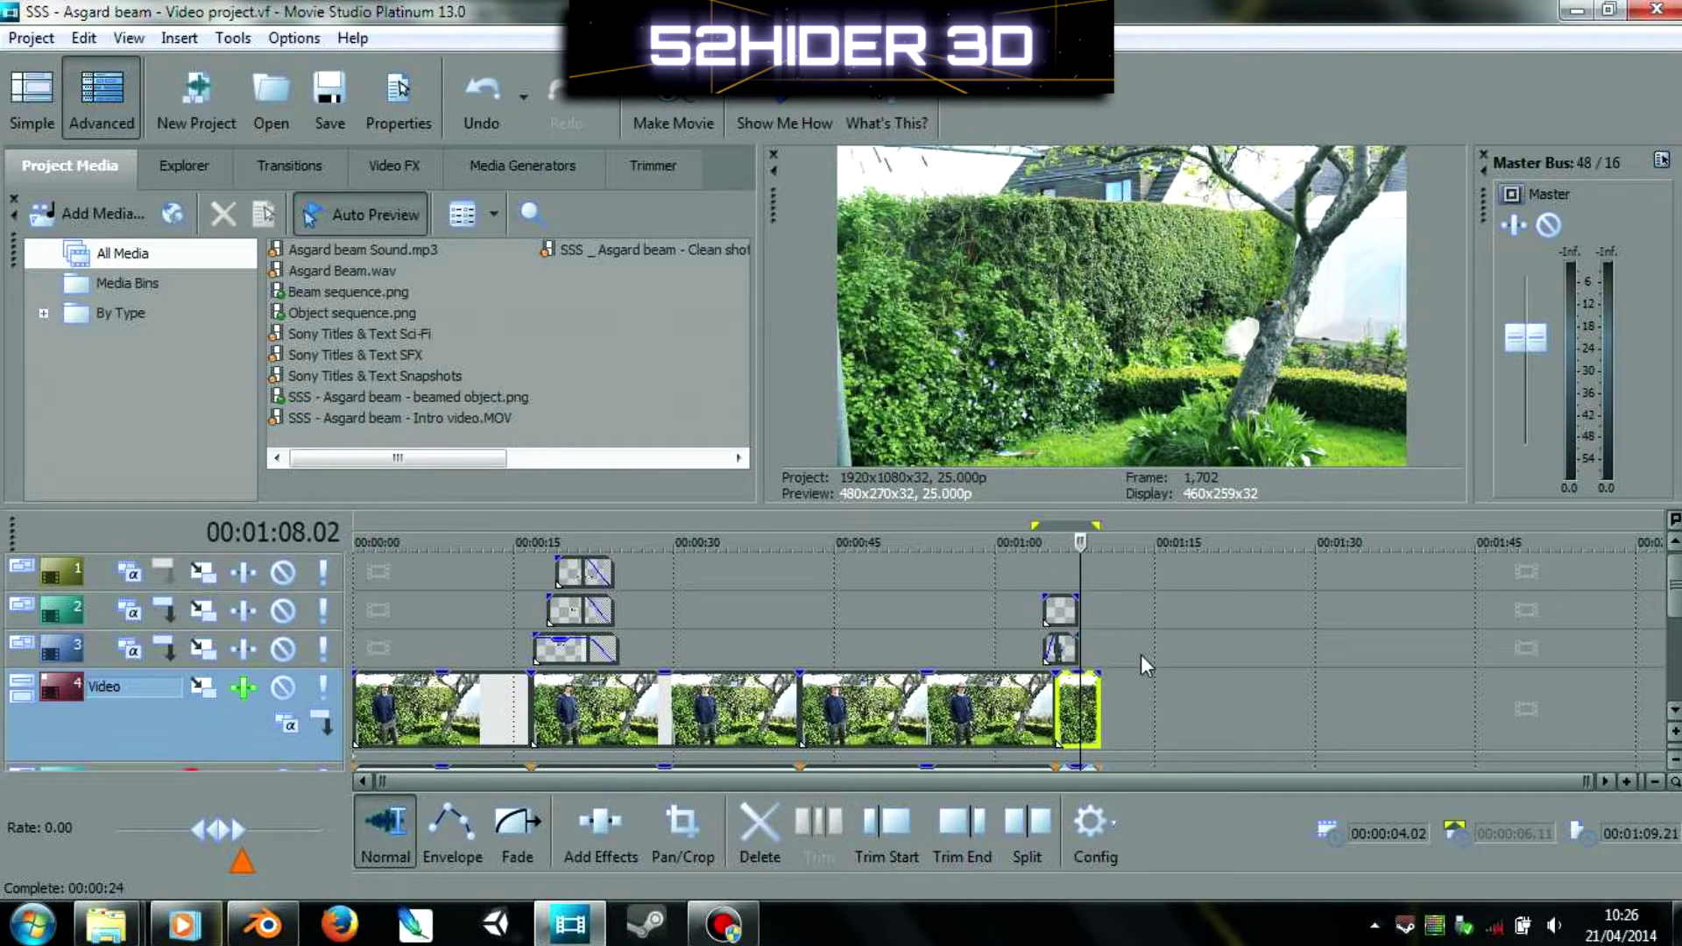
{"action": "scroll", "coordinate": [1070, 657], "scroll_direction": "up", "scroll_amount": 3}
{"action": "scroll", "coordinate": [830, 607], "scroll_direction": "up", "scroll_amount": 4}
{"action": "scroll", "coordinate": [937, 602], "scroll_direction": "up", "scroll_amount": 2}
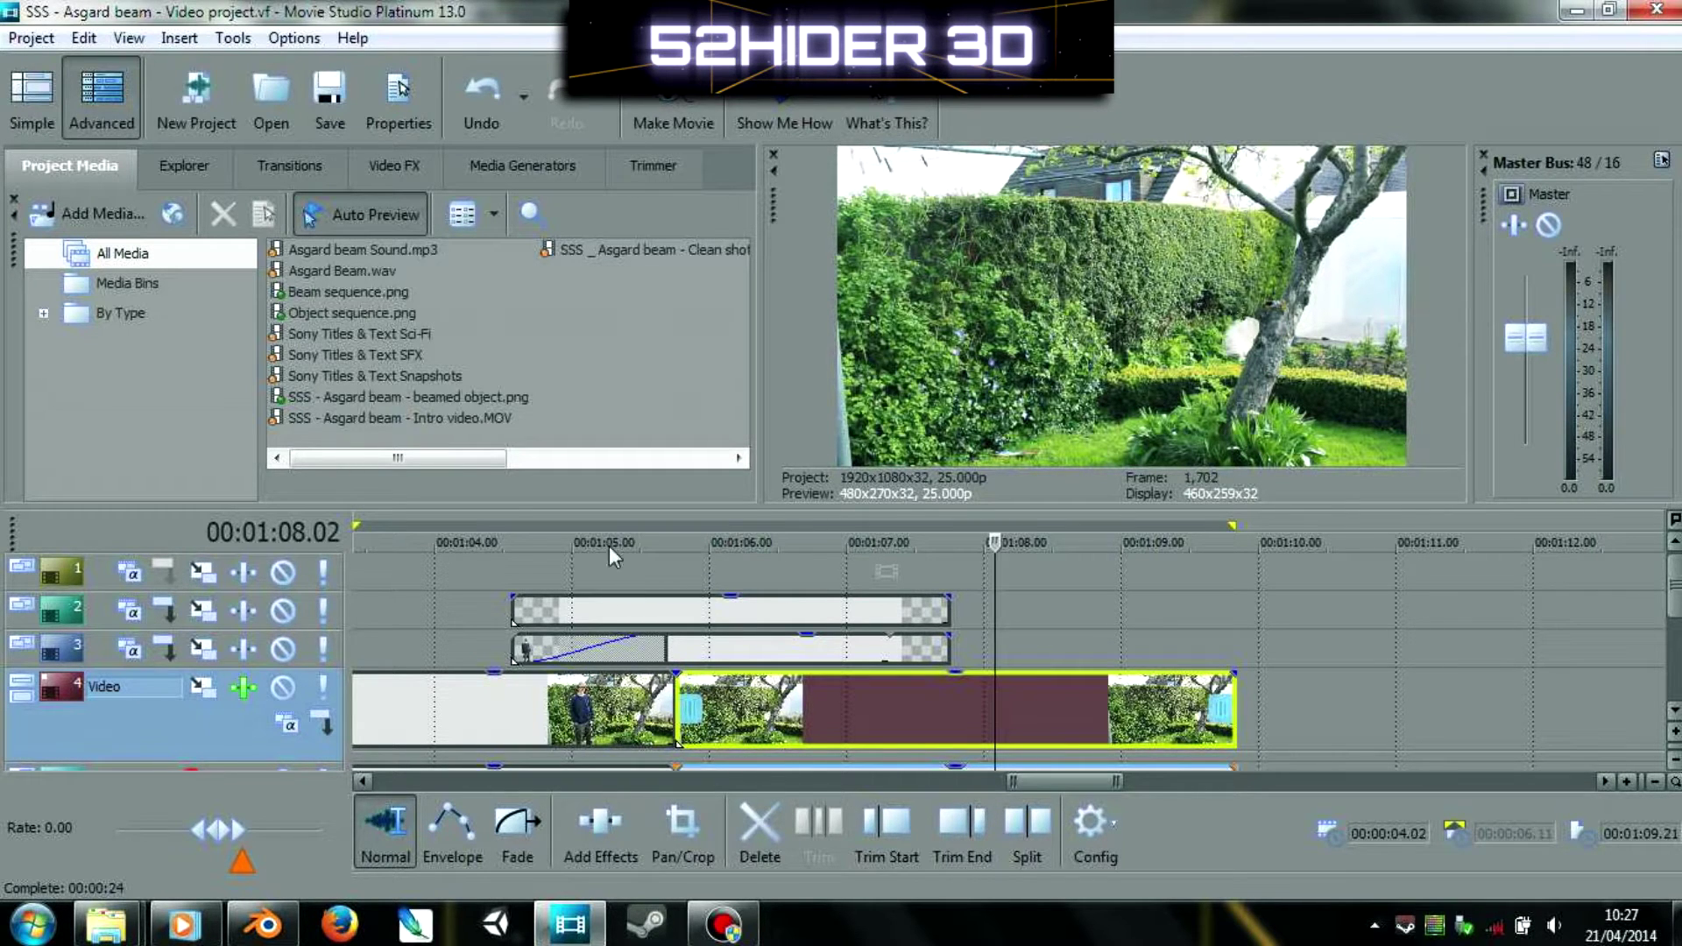
- Compare the clip with the person and the clean background clip by scrubbing across the cut between them
{"action": "left_click_drag", "start_coordinate": [462, 543], "coordinate": [485, 571]}
{"action": "left_click", "coordinate": [606, 715]}
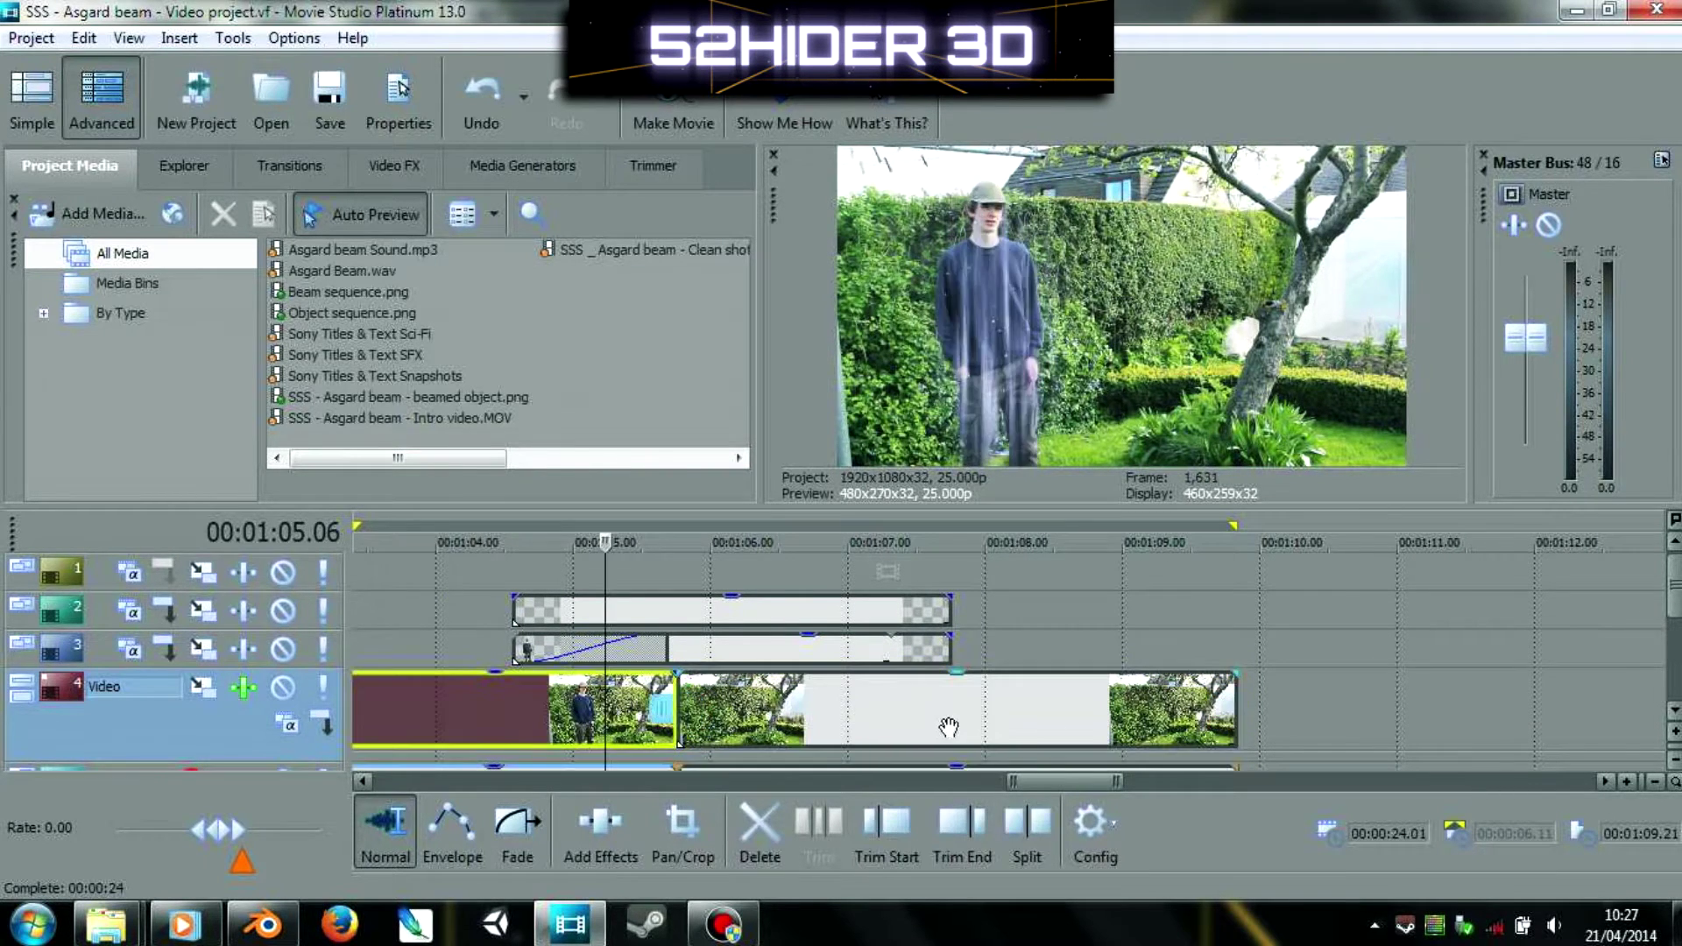
{"action": "left_click", "coordinate": [1073, 712]}
{"action": "left_click_drag", "start_coordinate": [1072, 543], "coordinate": [1166, 570]}
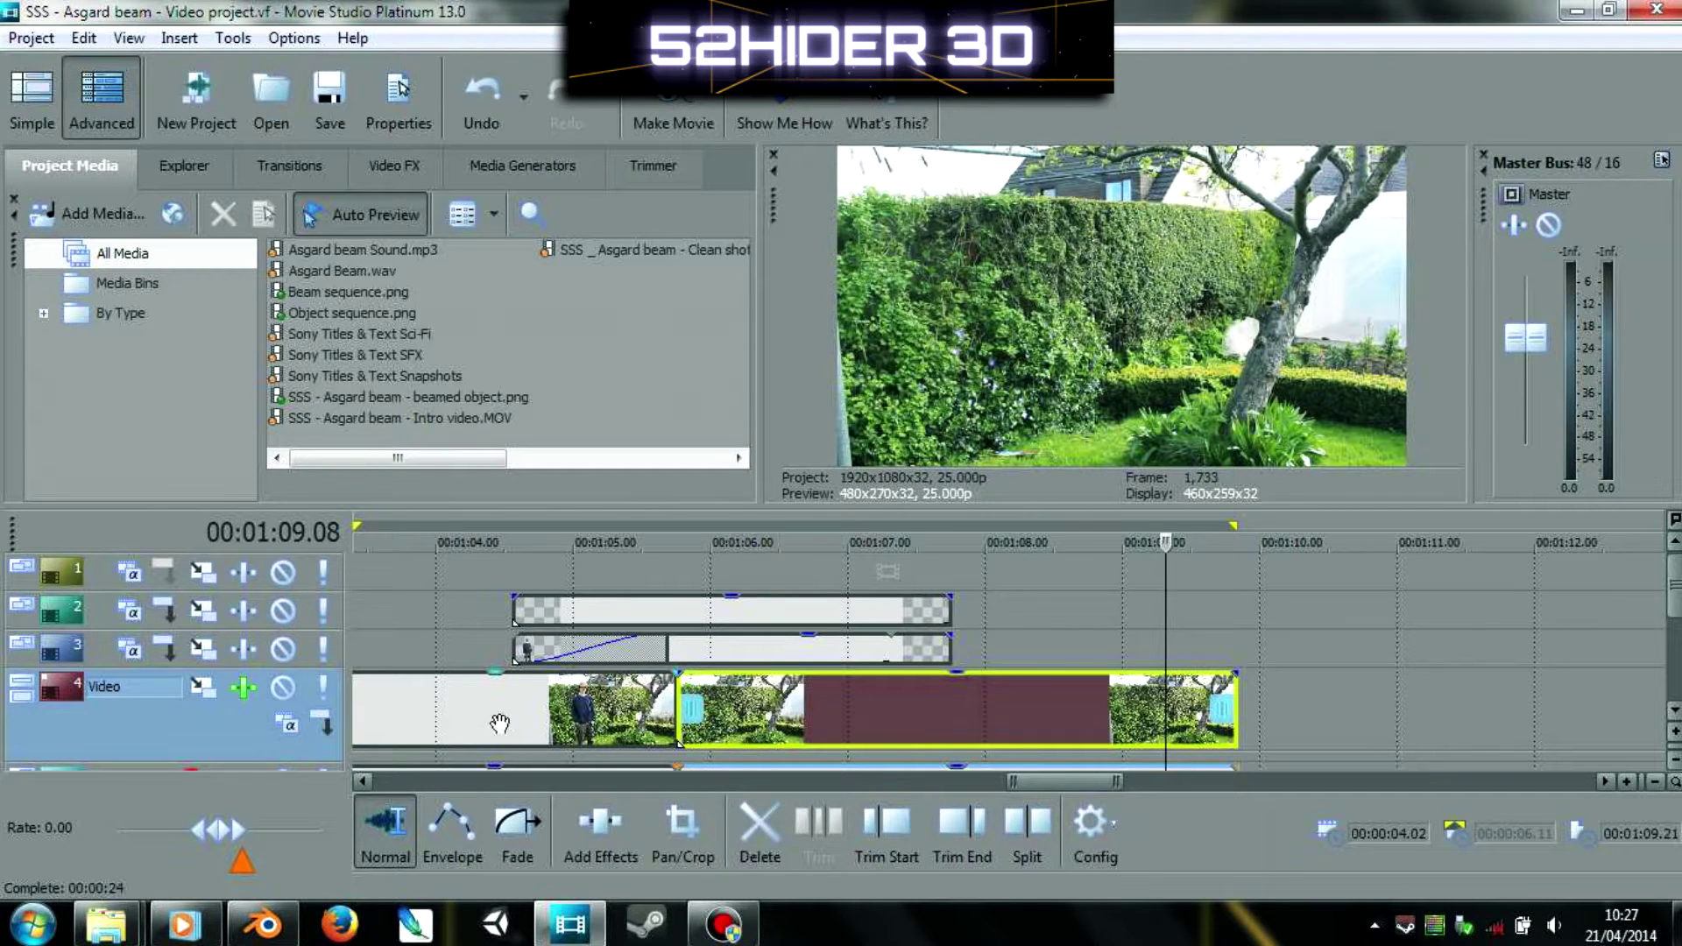
{"action": "left_click", "coordinate": [438, 561]}
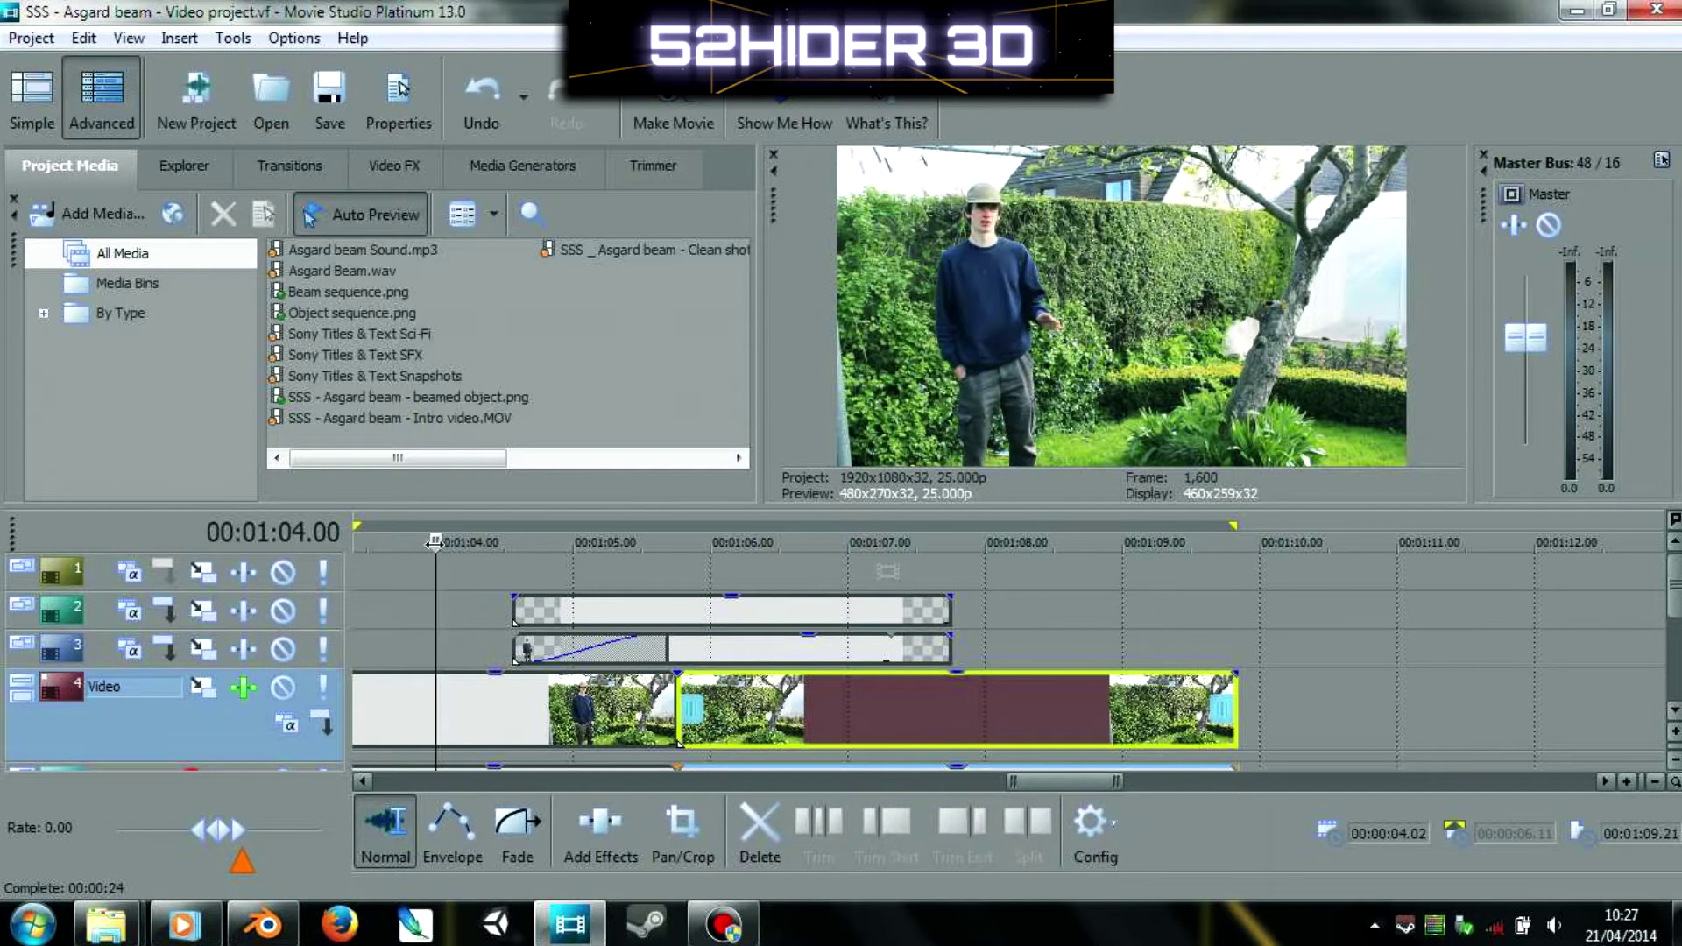
{"action": "left_click", "coordinate": [992, 541]}
{"action": "left_click_drag", "start_coordinate": [992, 541], "coordinate": [1165, 560]}
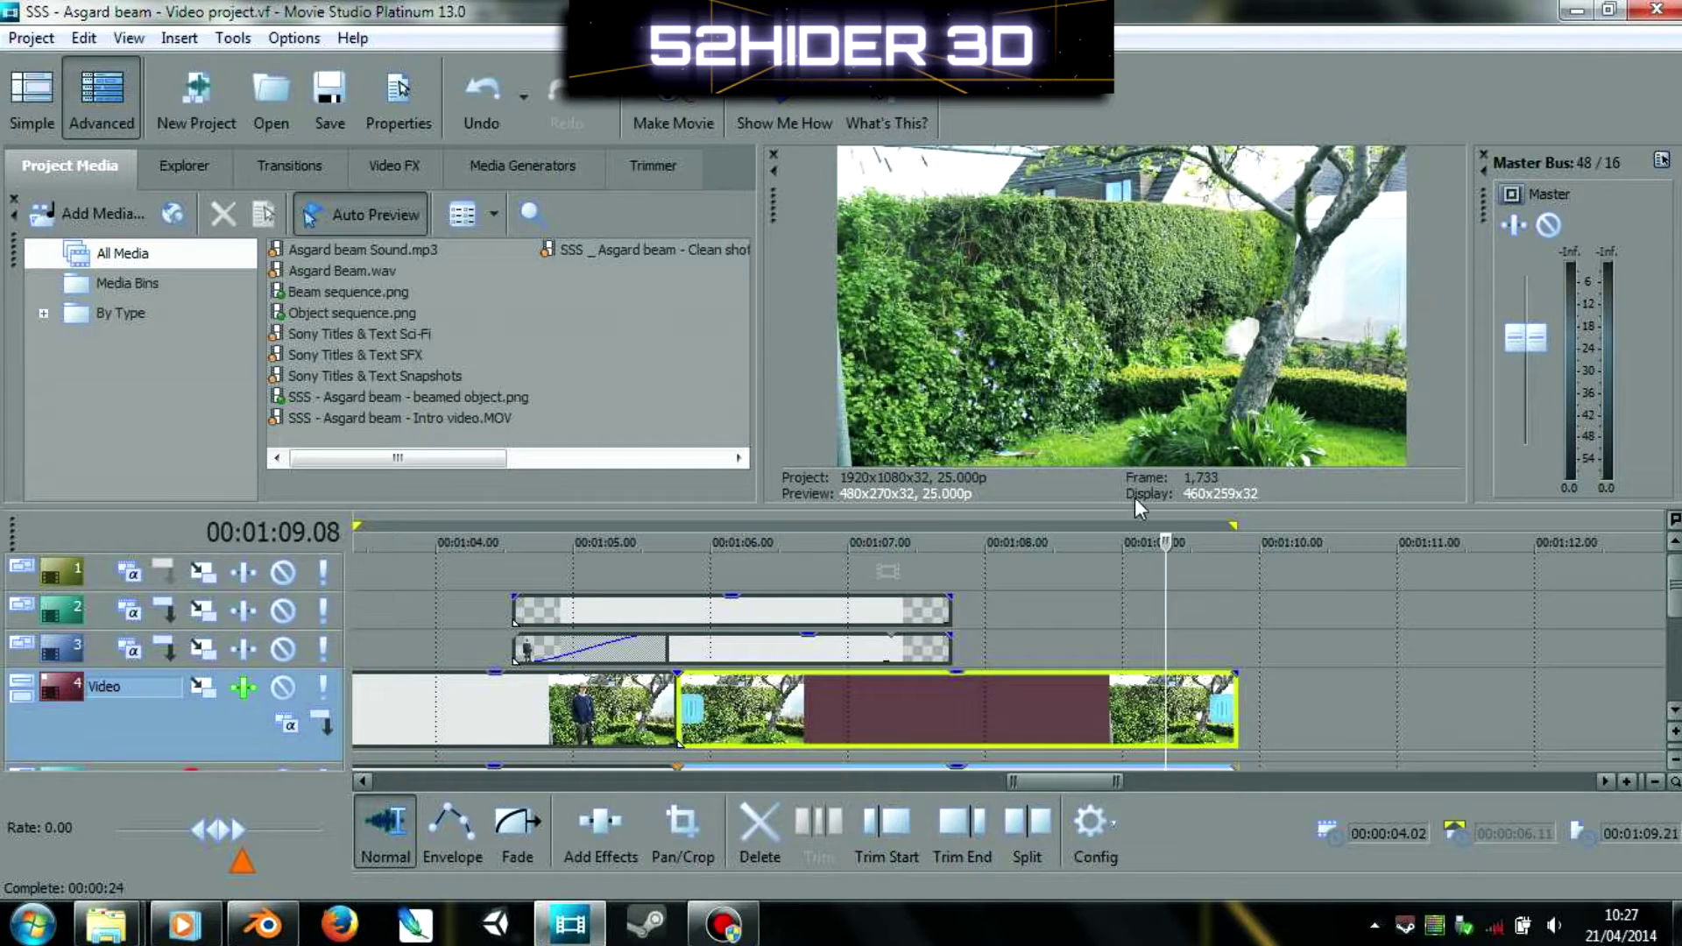
{"action": "left_click_drag", "start_coordinate": [1164, 543], "coordinate": [1068, 543]}
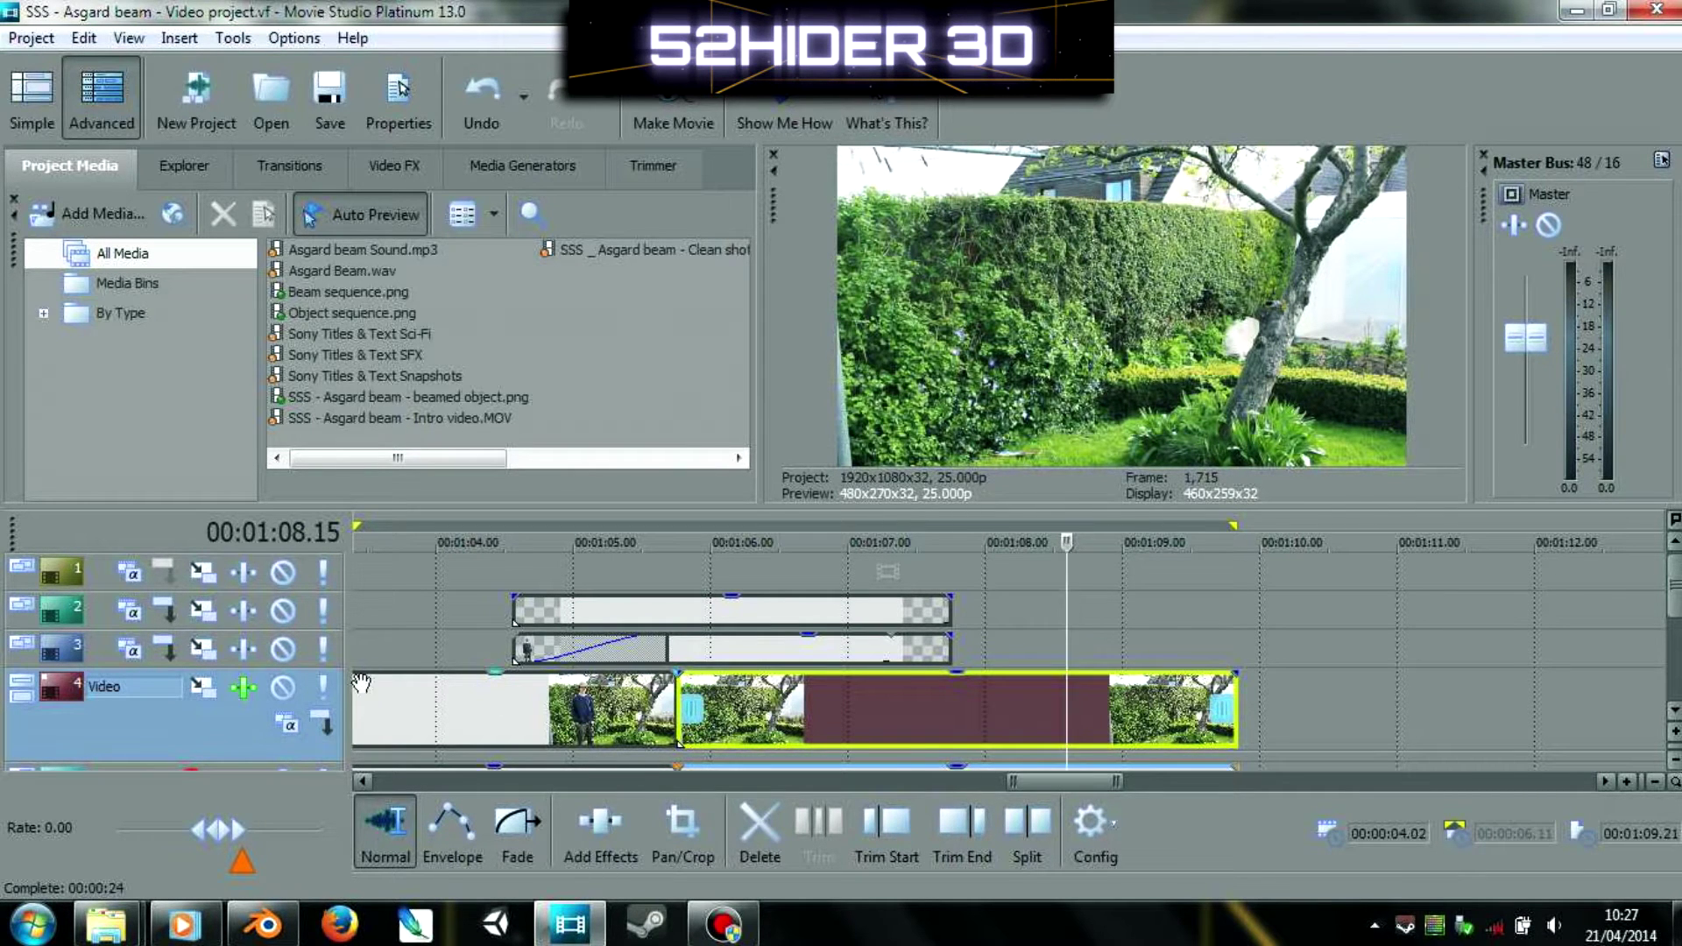
- Solo the Video track and scrub across the cut from the person to the empty background
{"action": "left_click", "coordinate": [324, 687]}
{"action": "left_click_drag", "start_coordinate": [1068, 543], "coordinate": [632, 612]}
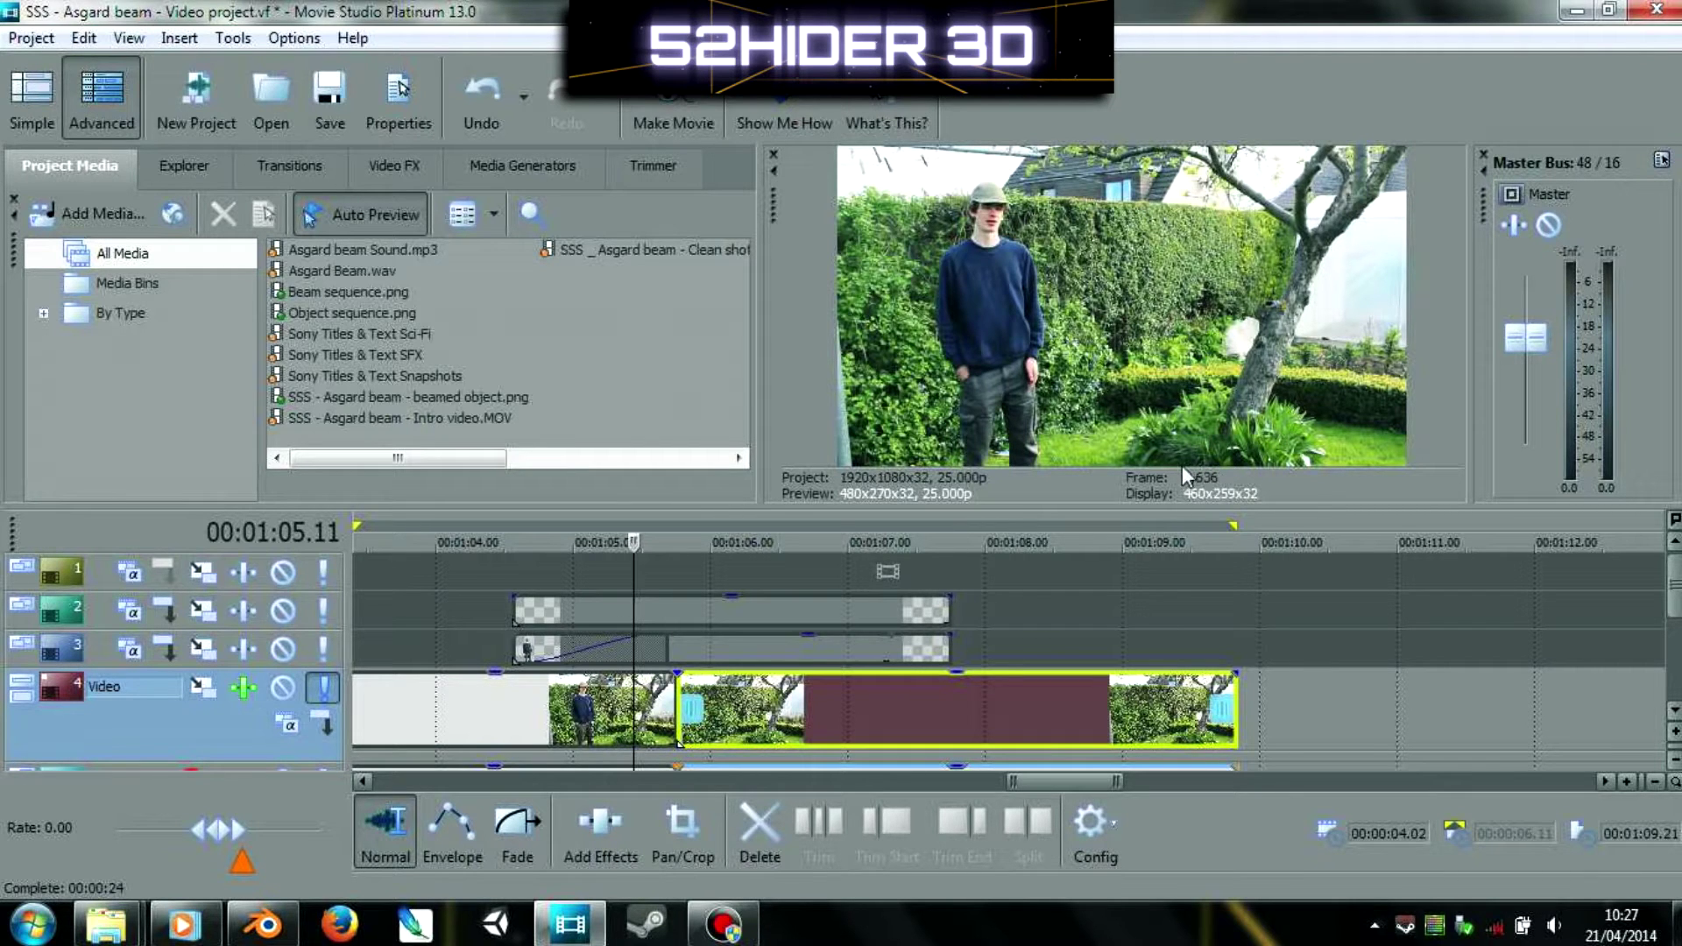
{"action": "left_click_drag", "start_coordinate": [633, 543], "coordinate": [767, 587]}
- Solo only track 3 and play back the fade-in of the cut-out person layer
{"action": "left_click", "coordinate": [336, 652]}
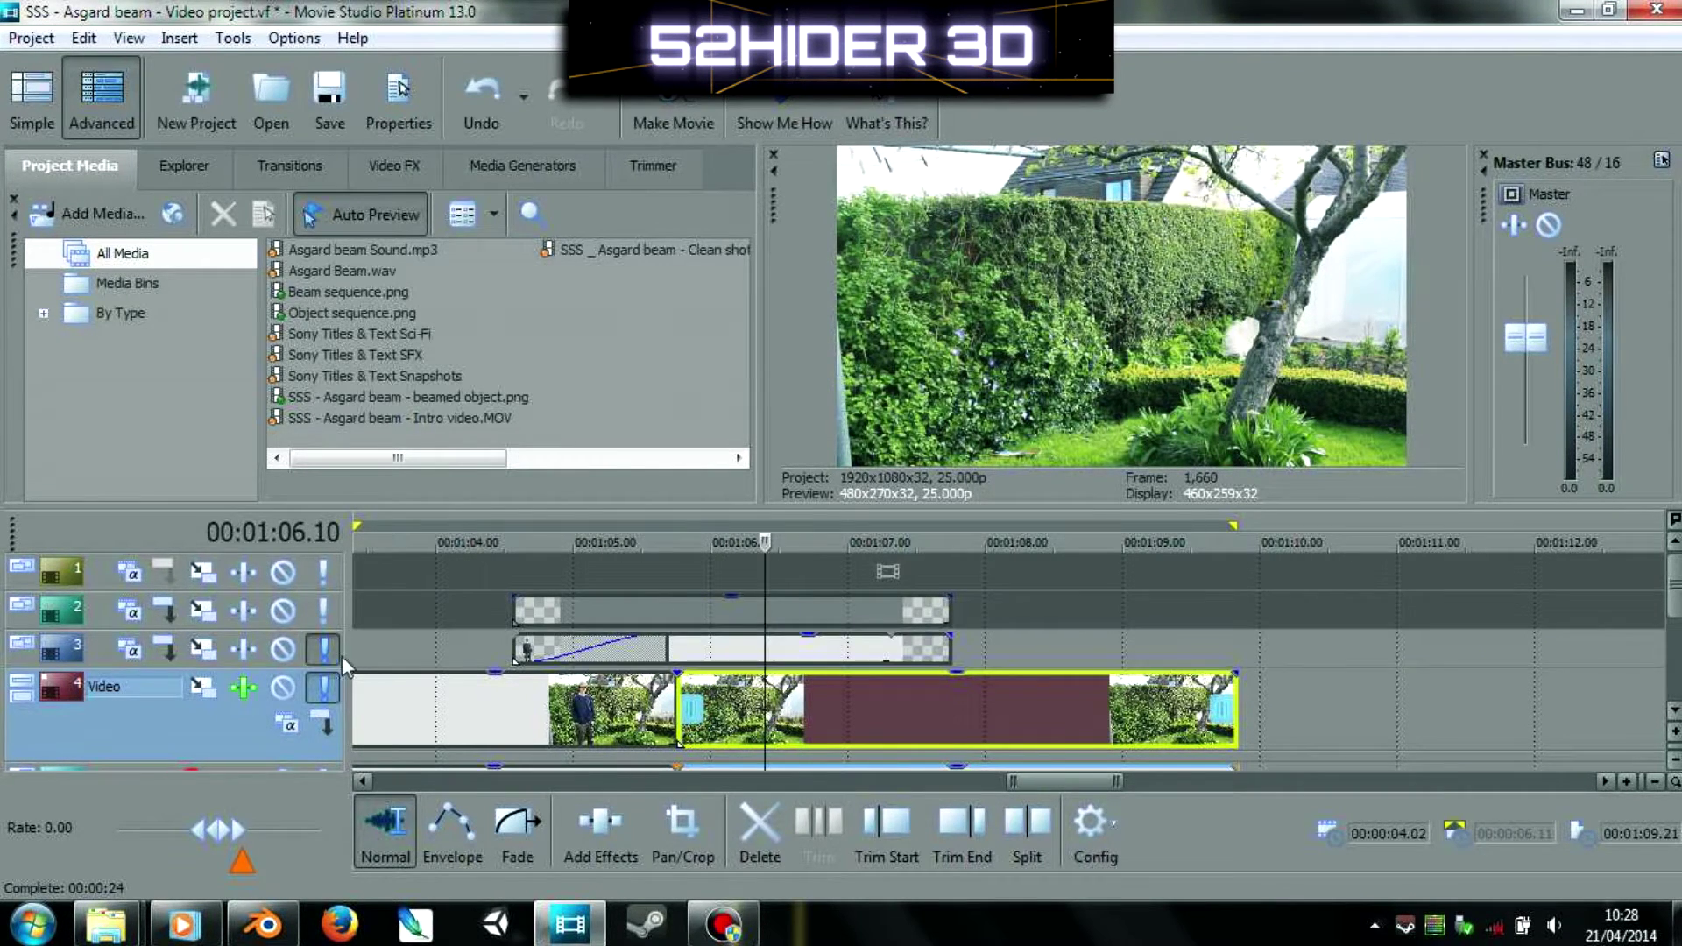
{"action": "left_click", "coordinate": [337, 686]}
{"action": "left_click_drag", "start_coordinate": [776, 573], "coordinate": [664, 587]}
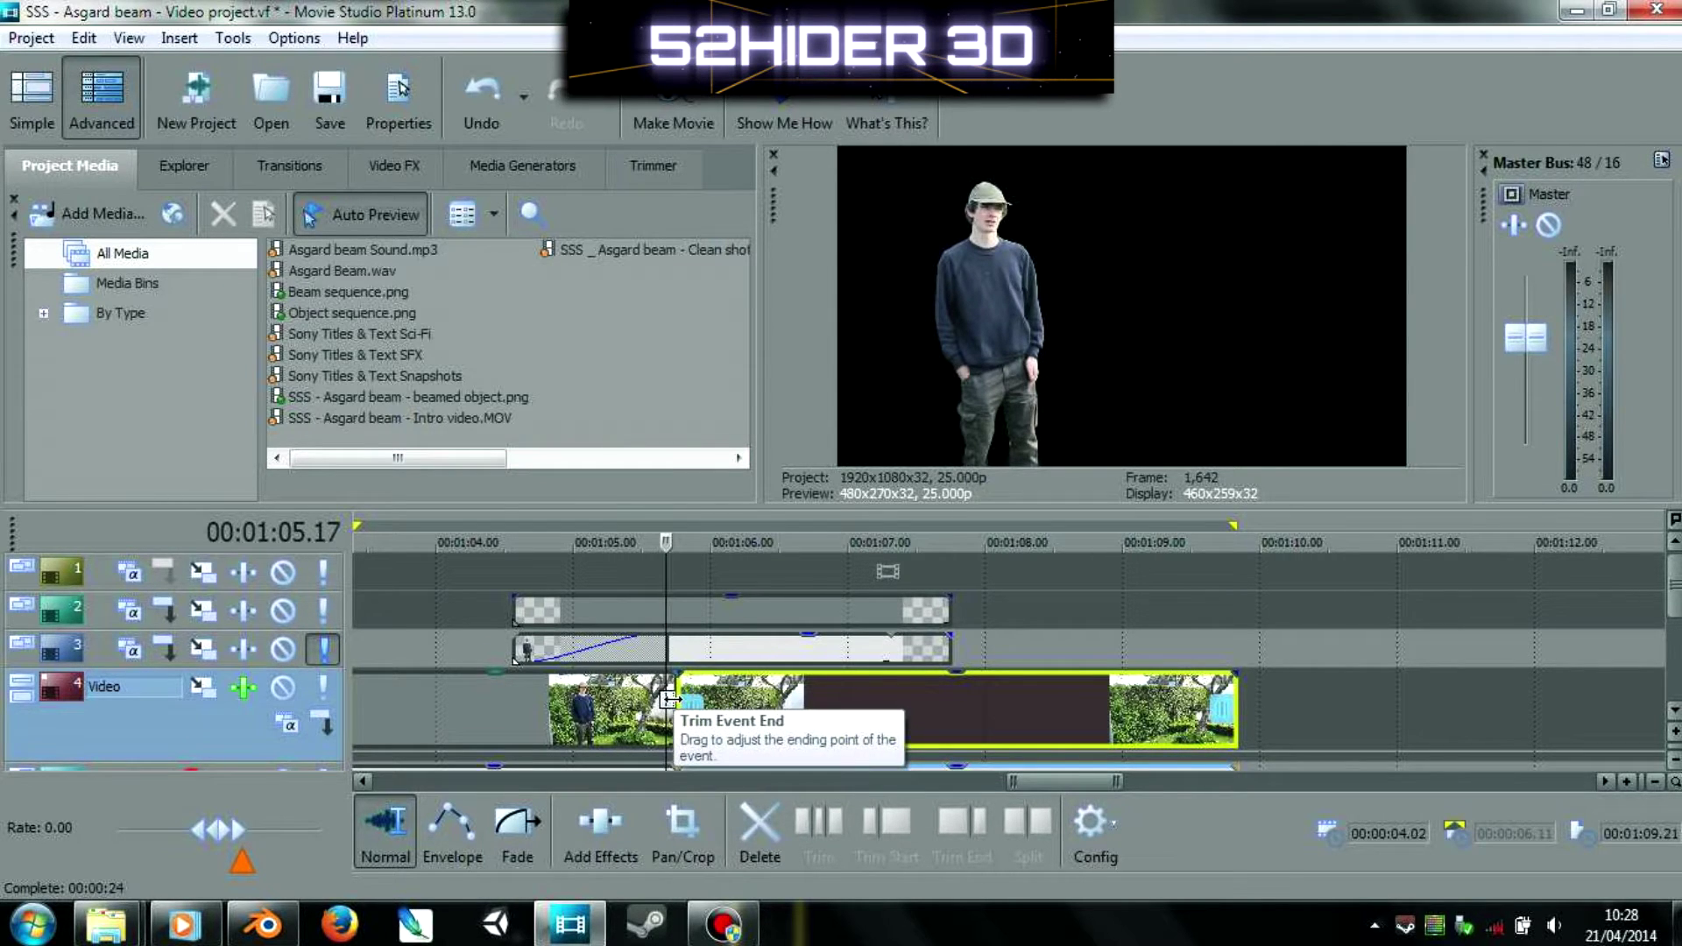
{"action": "left_click_drag", "start_coordinate": [668, 541], "coordinate": [523, 545]}
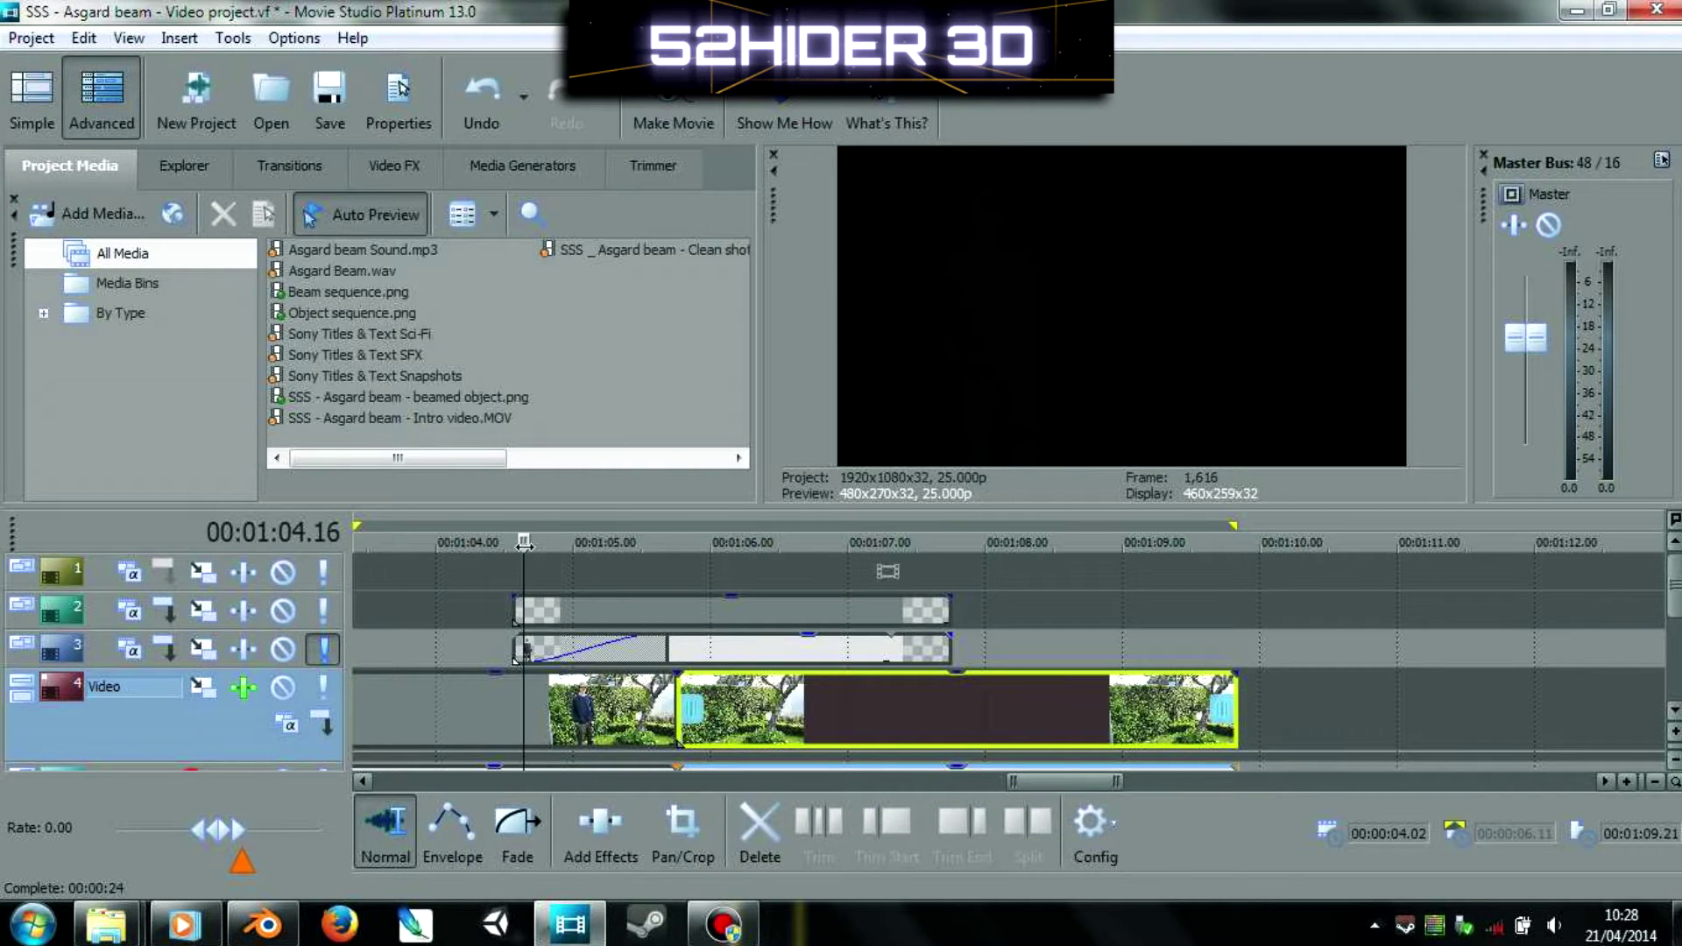
{"action": "key", "text": "space"}
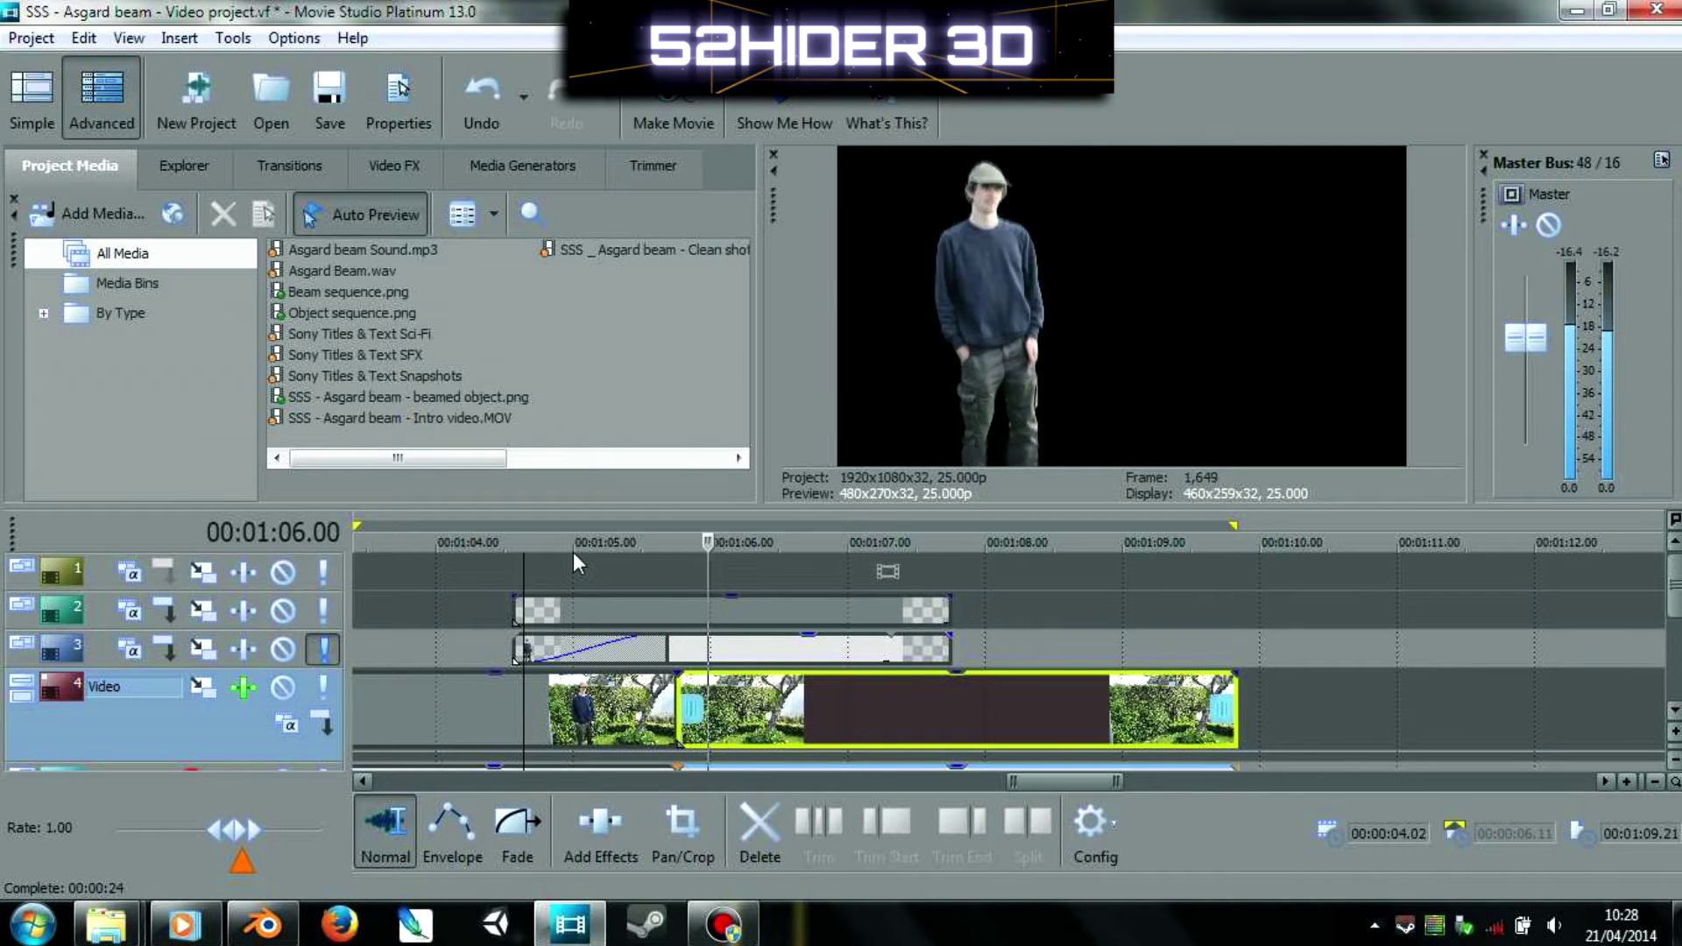
{"action": "key", "text": "Return"}
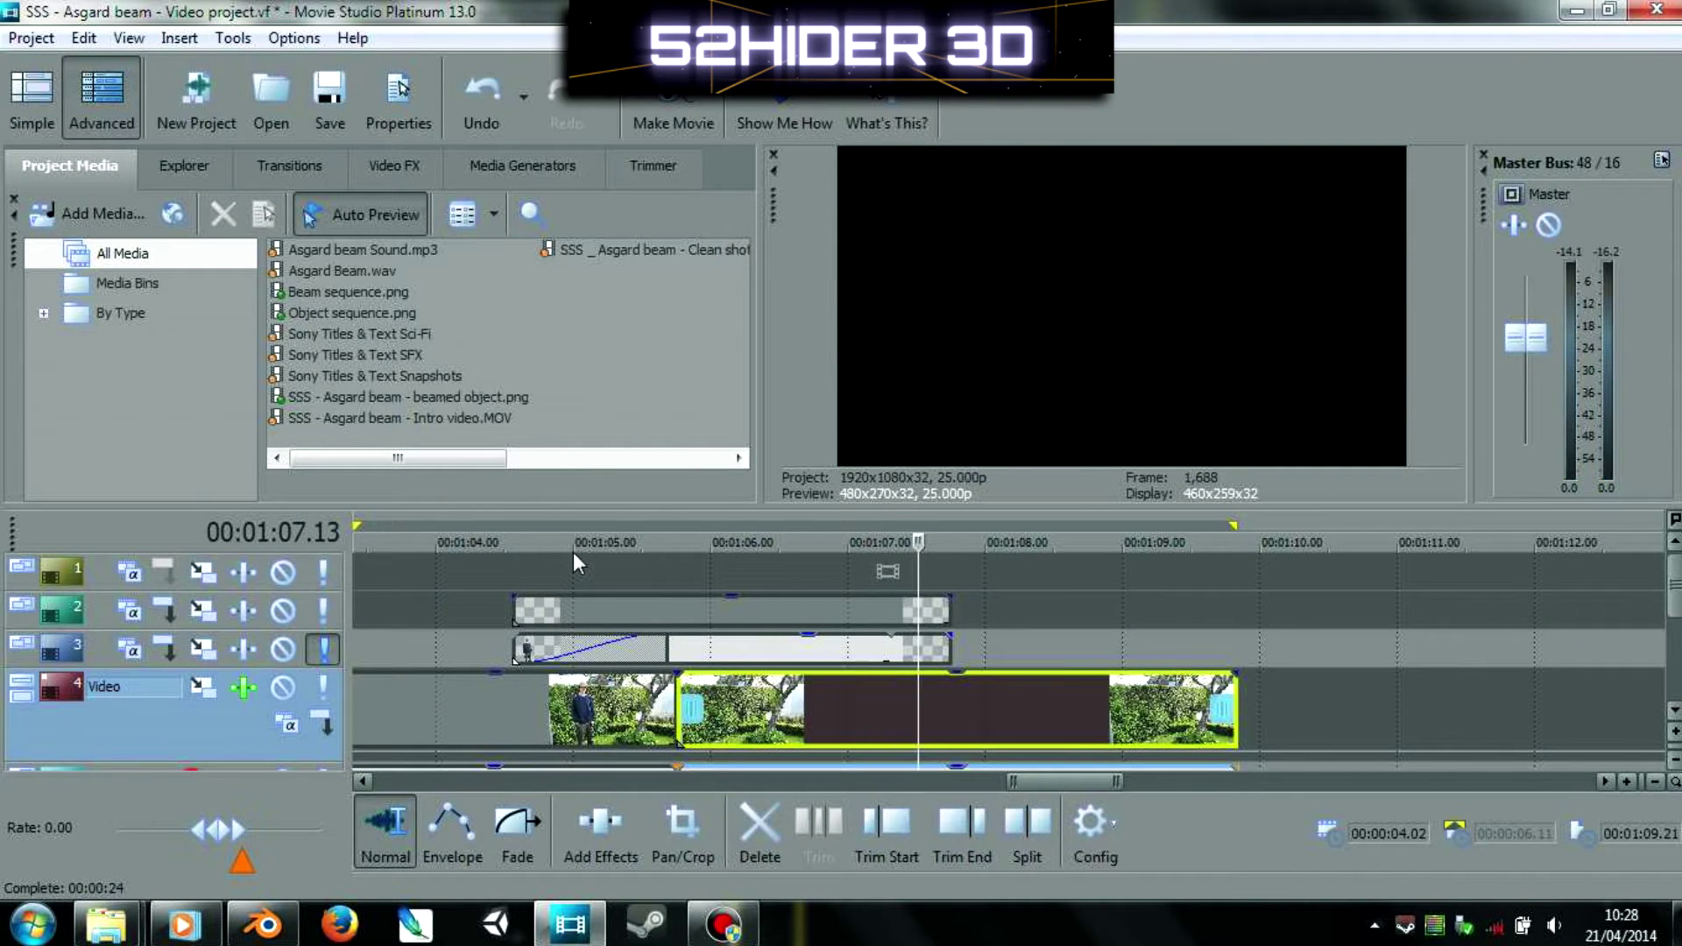
{"action": "left_click_drag", "start_coordinate": [918, 568], "coordinate": [699, 568]}
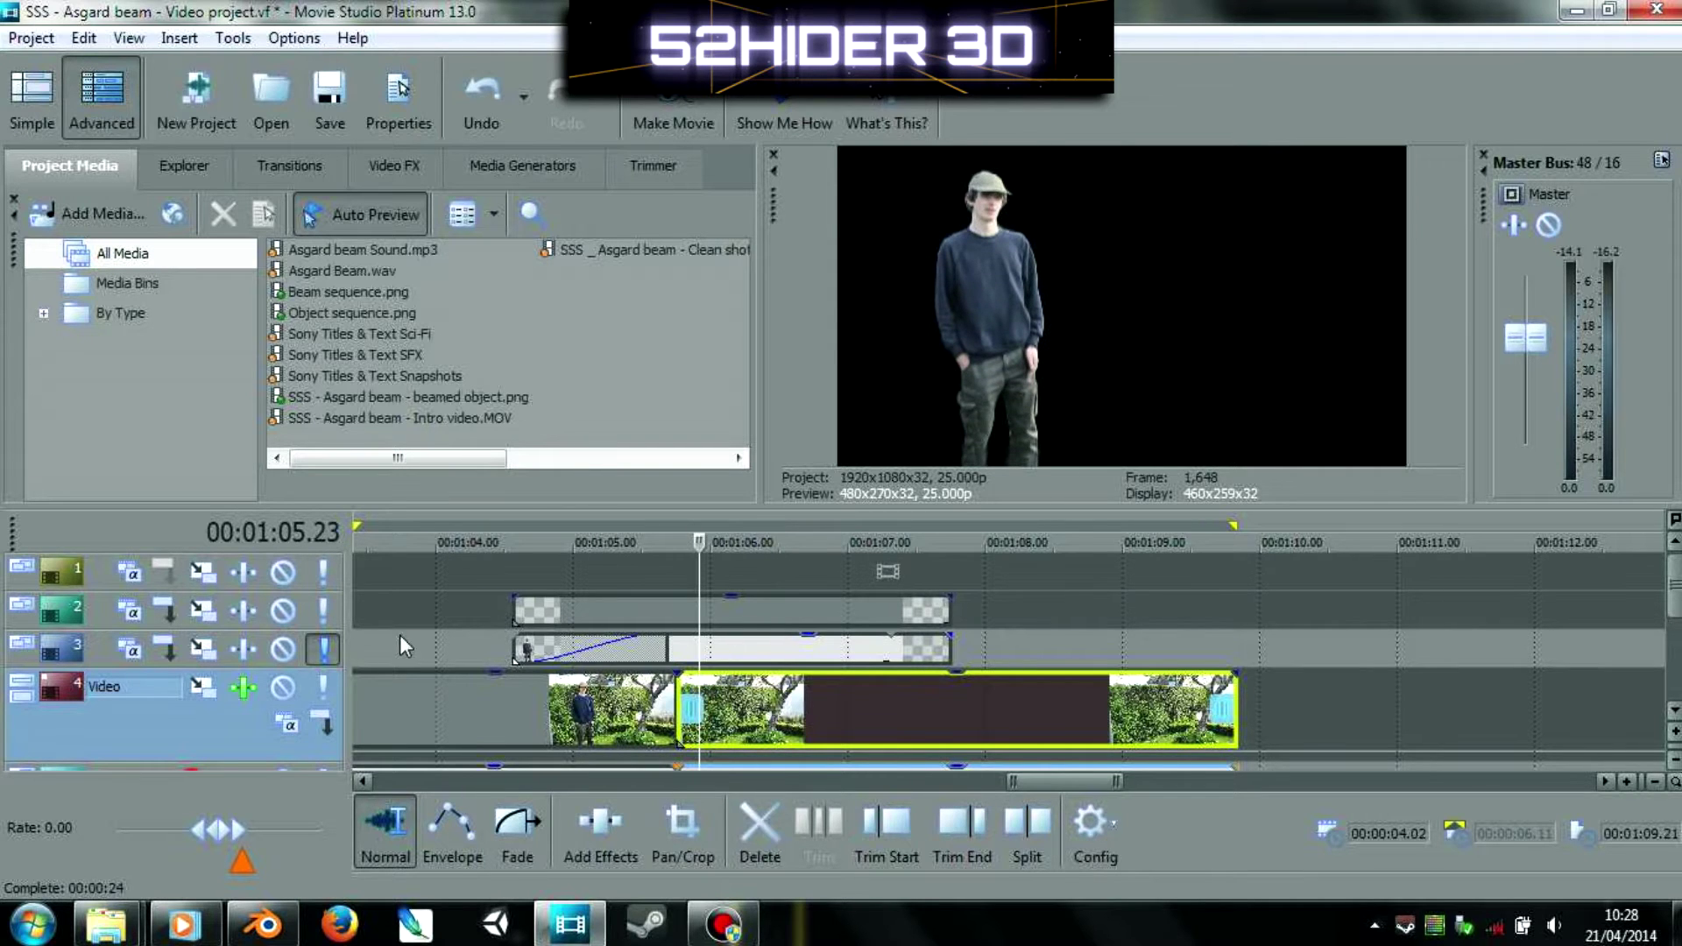
- Solo track 2 instead of track 3 and scrub through the beam layer
{"action": "left_click", "coordinate": [326, 648]}
{"action": "left_click", "coordinate": [326, 610]}
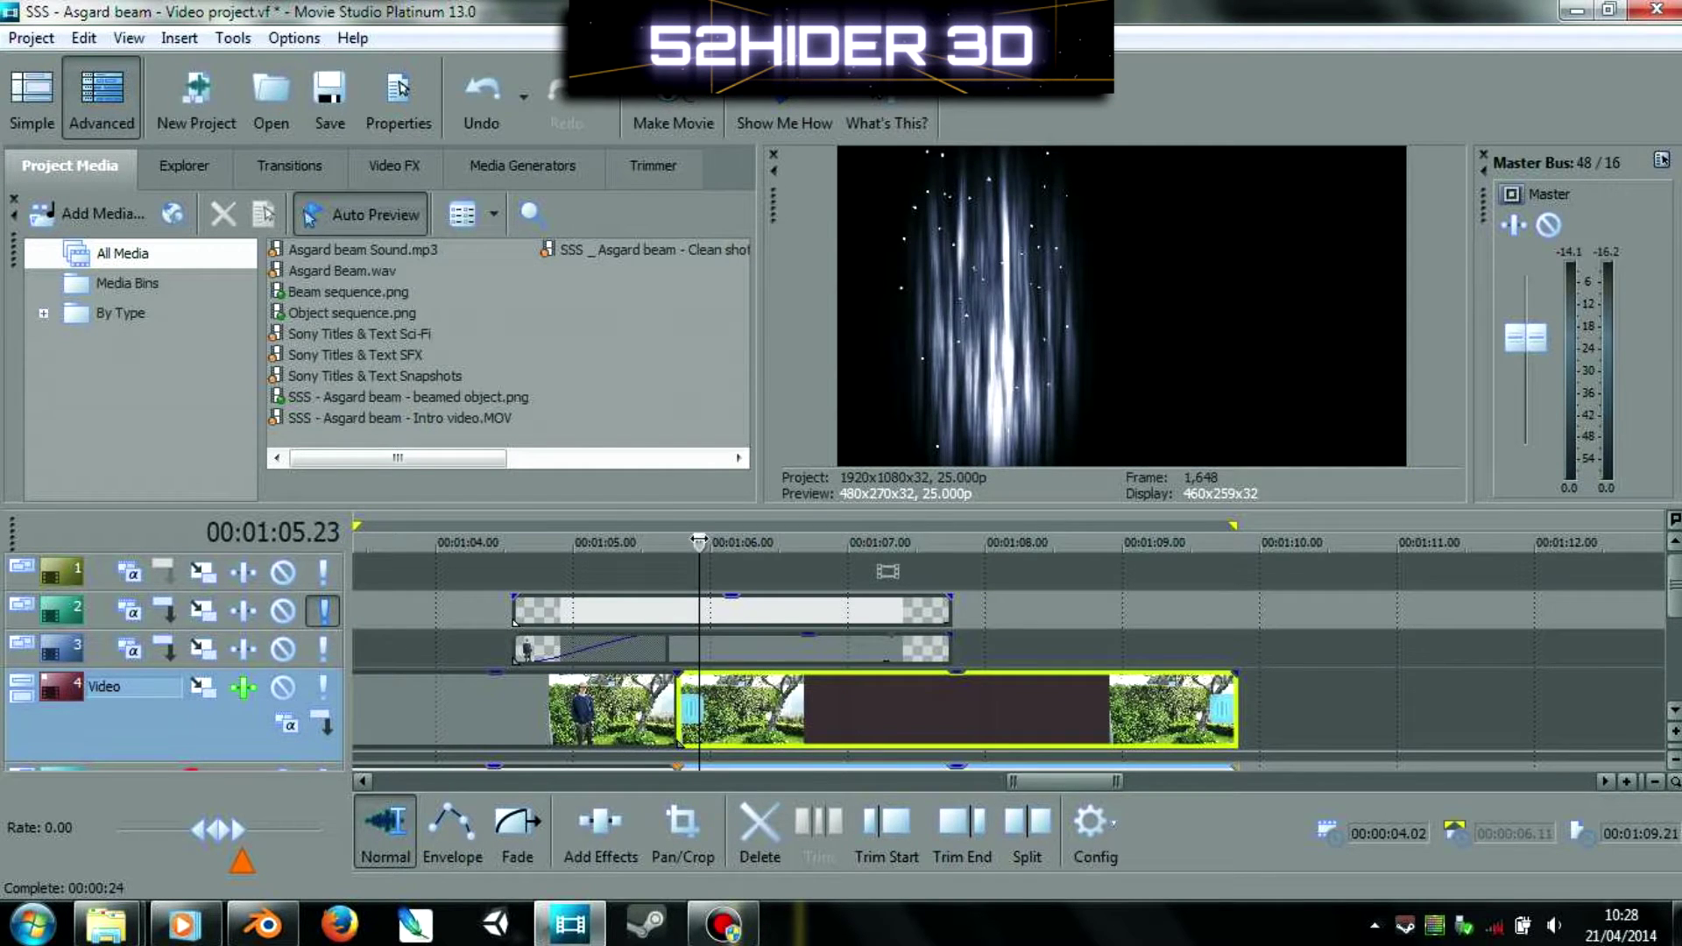
{"action": "left_click_drag", "start_coordinate": [698, 543], "coordinate": [579, 542]}
- Mute tracks 4, 5 and 6, and play back the soloed beam layer
{"action": "scroll", "coordinate": [578, 542], "scroll_direction": "down", "scroll_amount": 3}
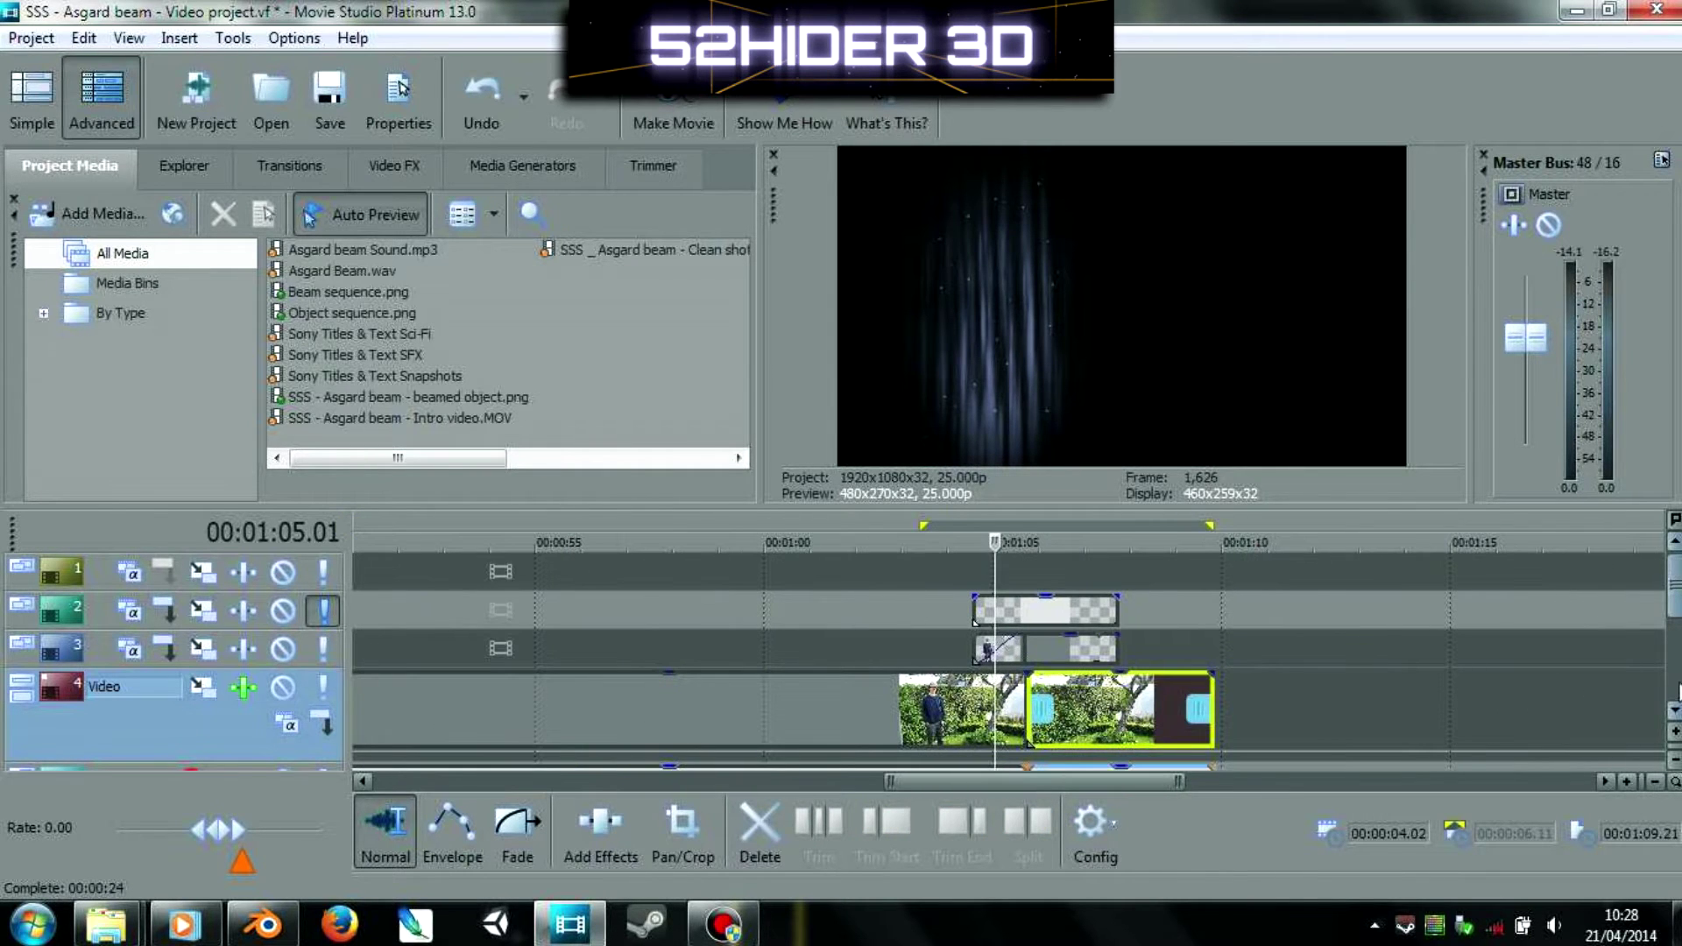
{"action": "left_click_drag", "start_coordinate": [1675, 615], "coordinate": [1675, 652]}
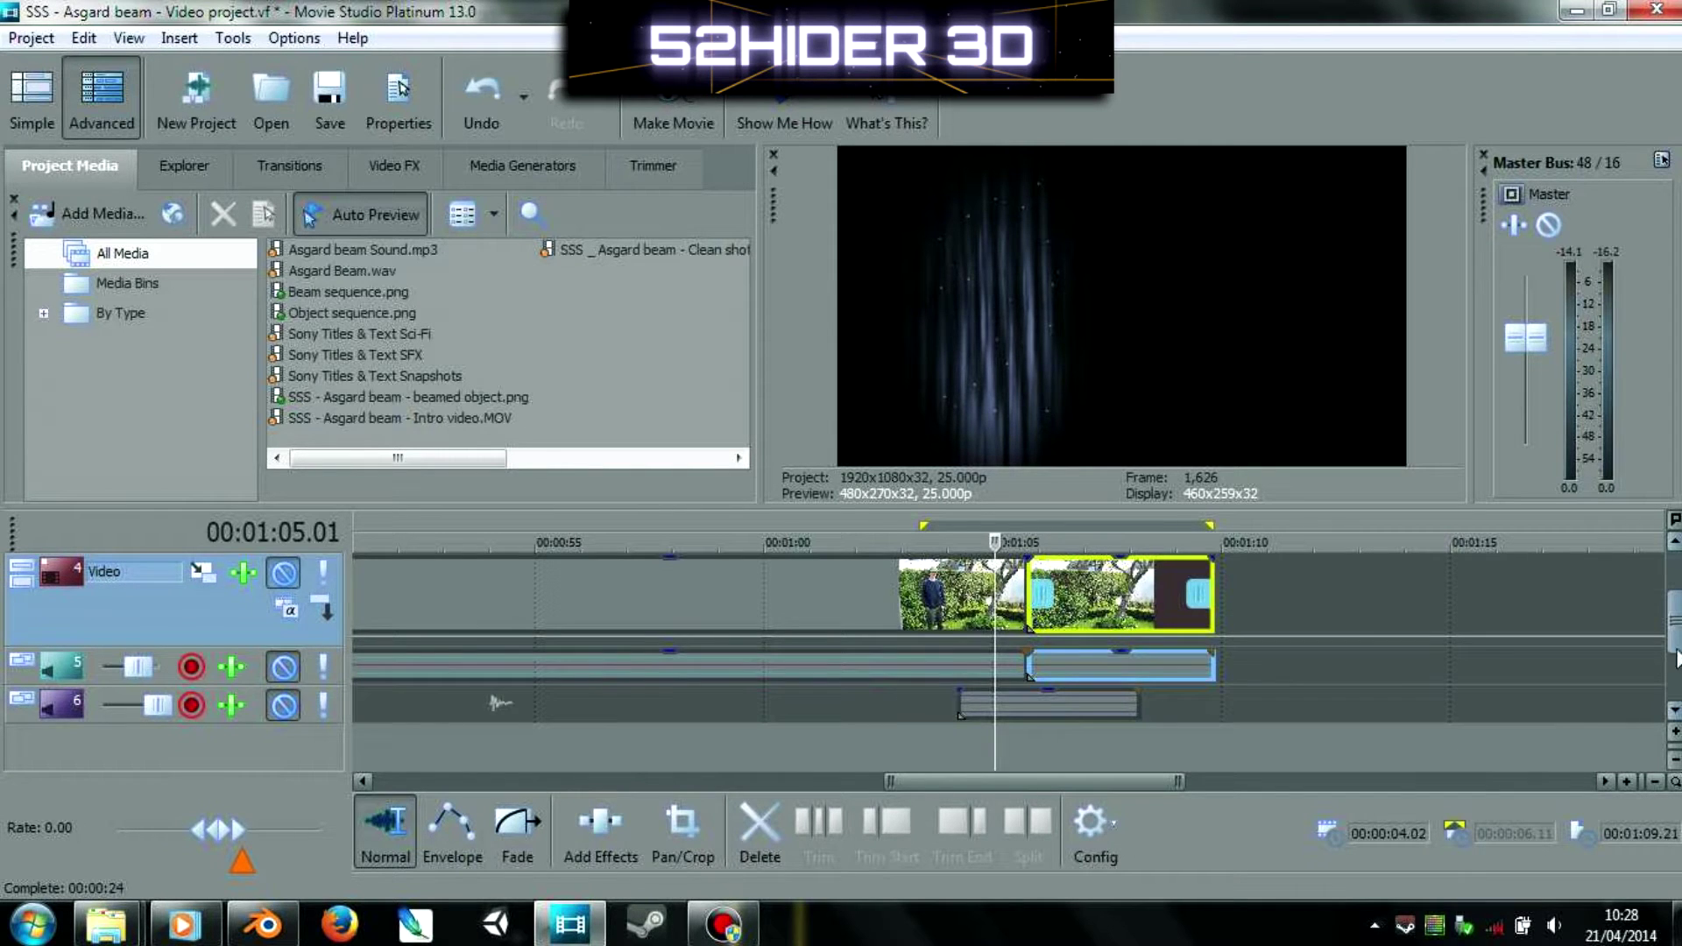
{"action": "scroll", "coordinate": [1050, 529], "scroll_direction": "up", "scroll_amount": 3}
{"action": "key", "text": "space"}
{"action": "left_click", "coordinate": [933, 557]}
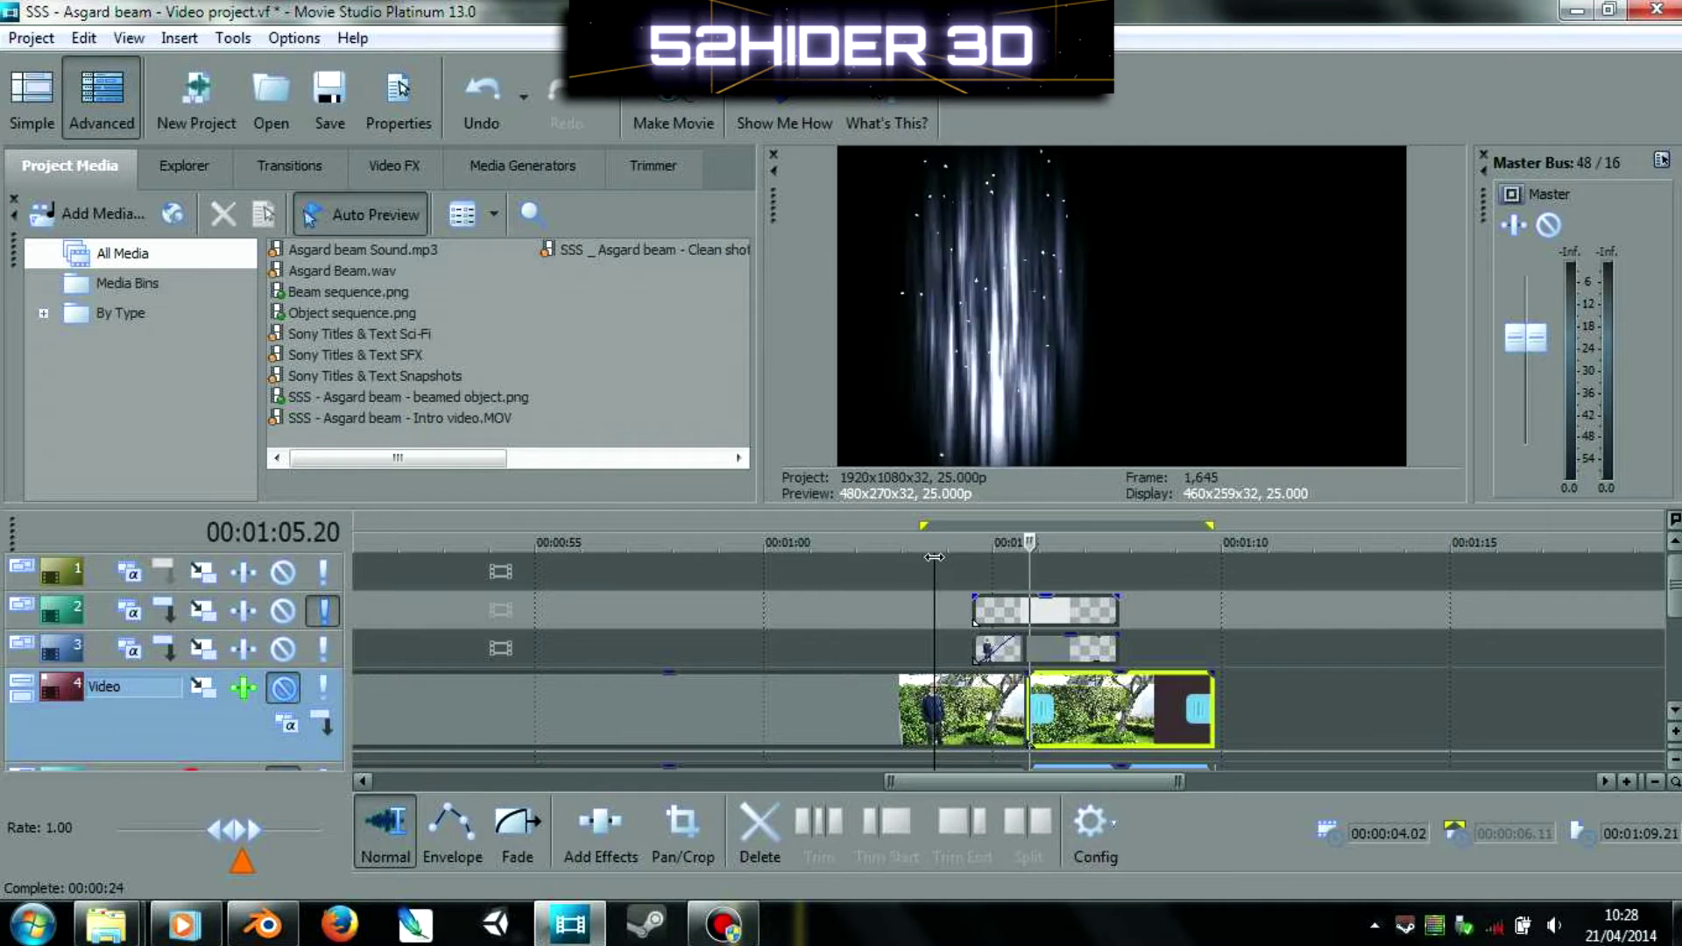
{"action": "key", "text": "space"}
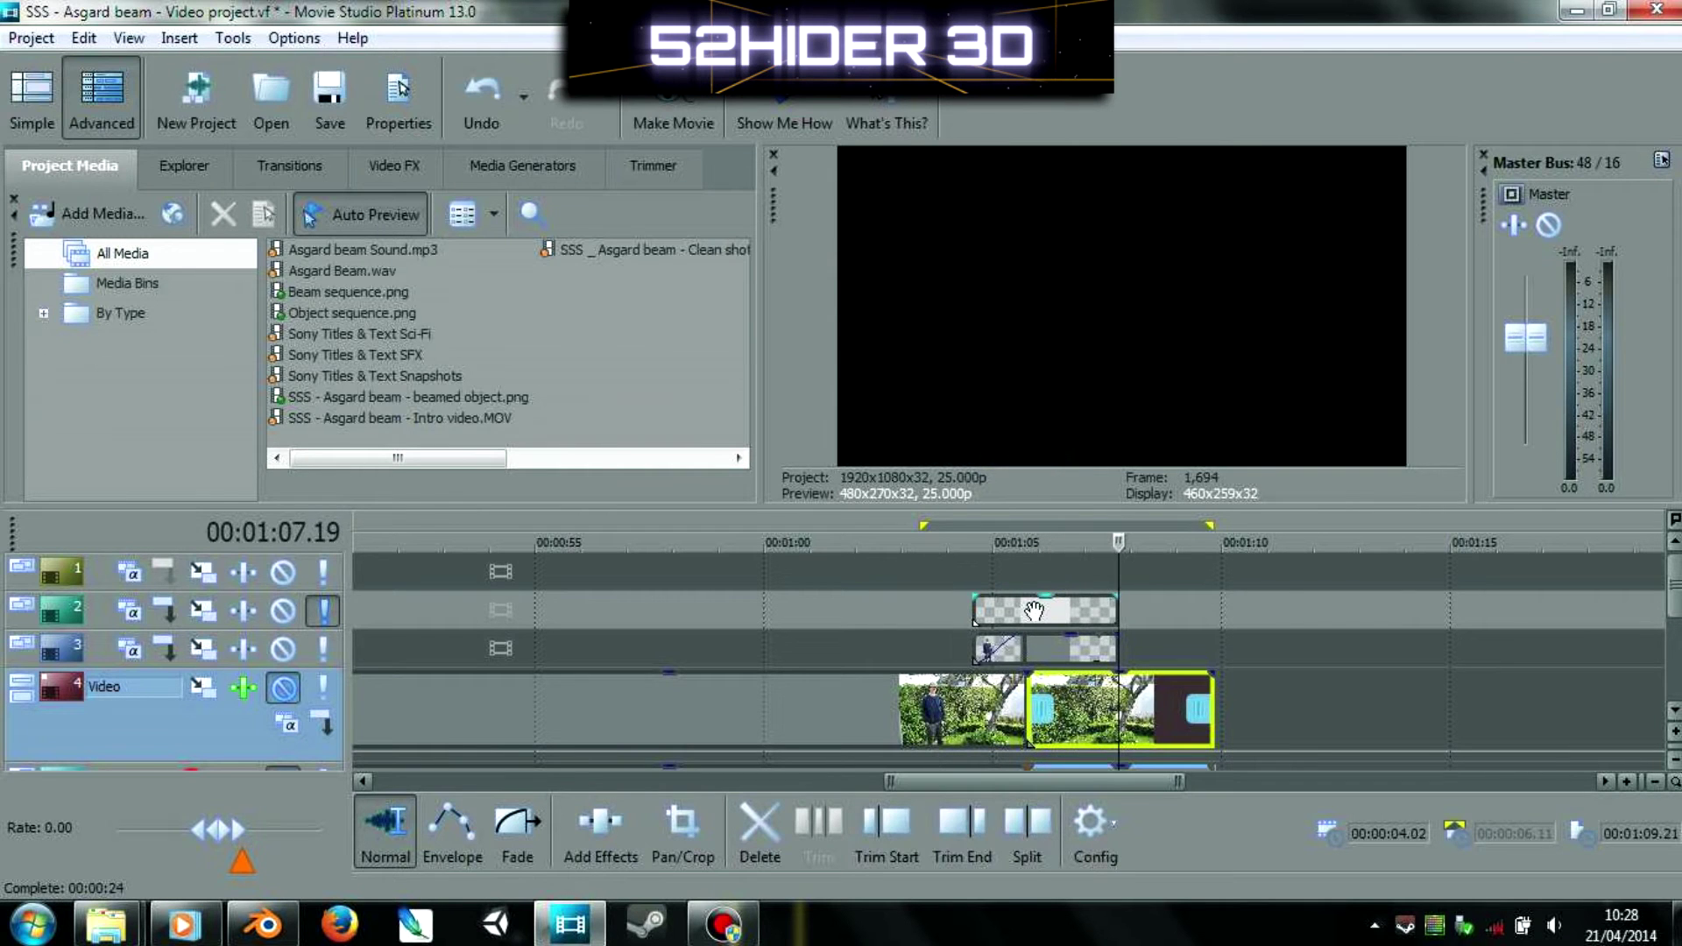
{"action": "left_click_drag", "start_coordinate": [1113, 542], "coordinate": [1058, 560]}
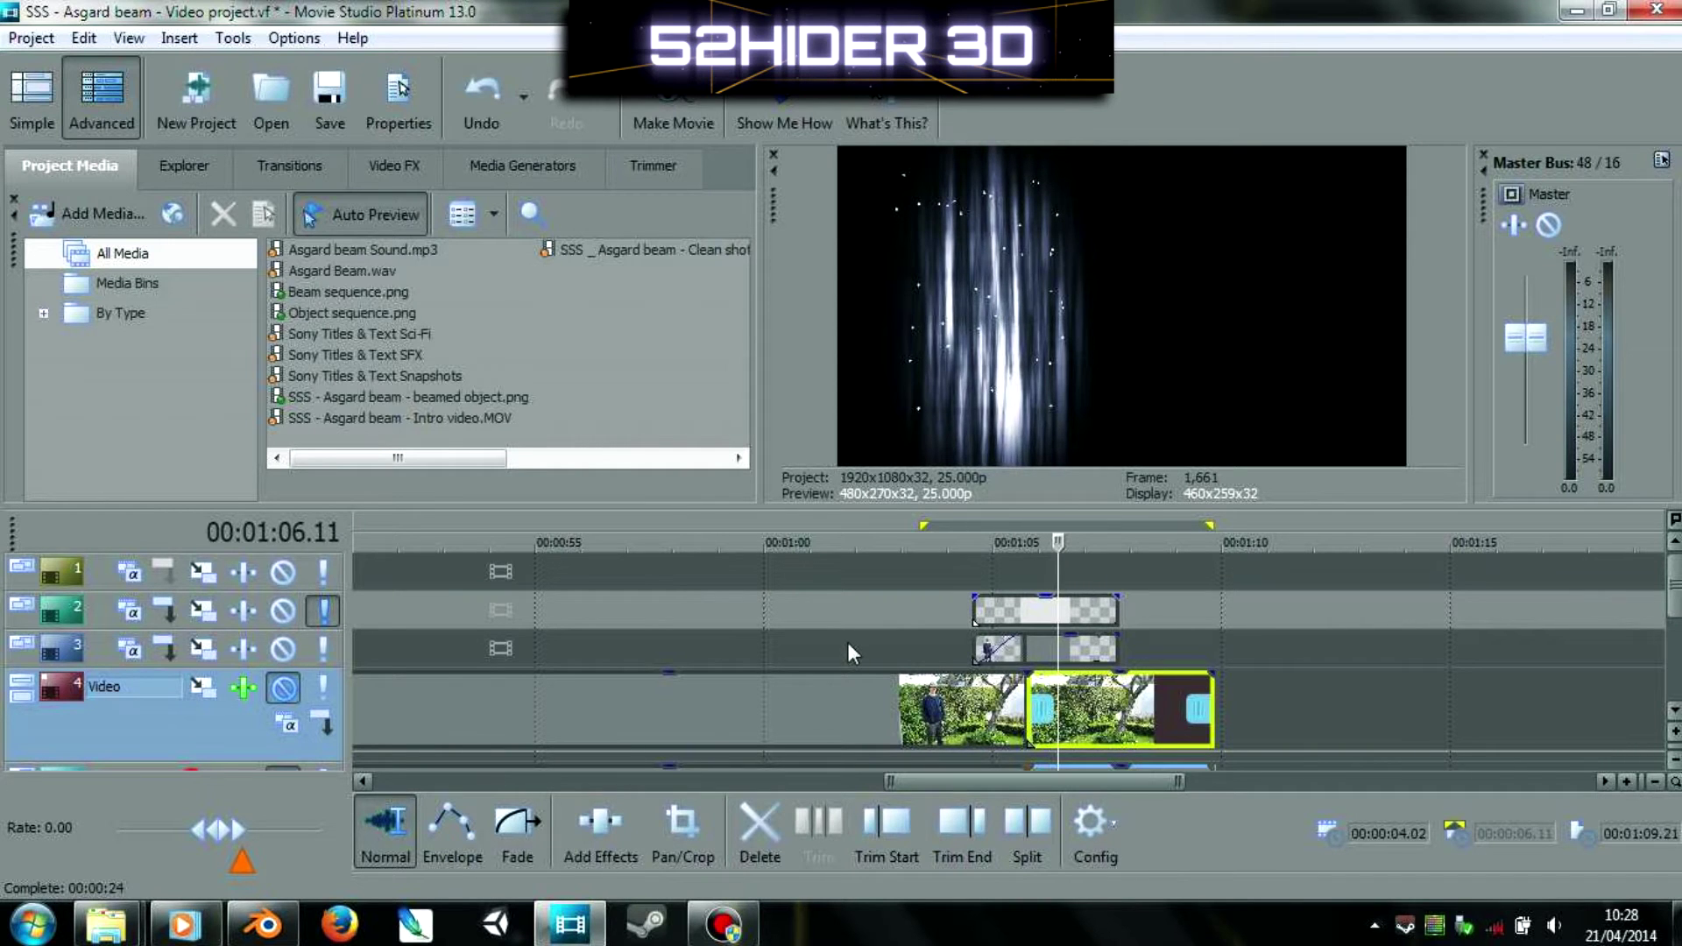
- Switch to Blender, save the file and change the viewport shading to show the person's image texture
{"action": "left_click", "coordinate": [263, 924]}
{"action": "scroll", "coordinate": [661, 429], "scroll_direction": "down", "scroll_amount": 3}
{"action": "key", "text": "ctrl+s"}
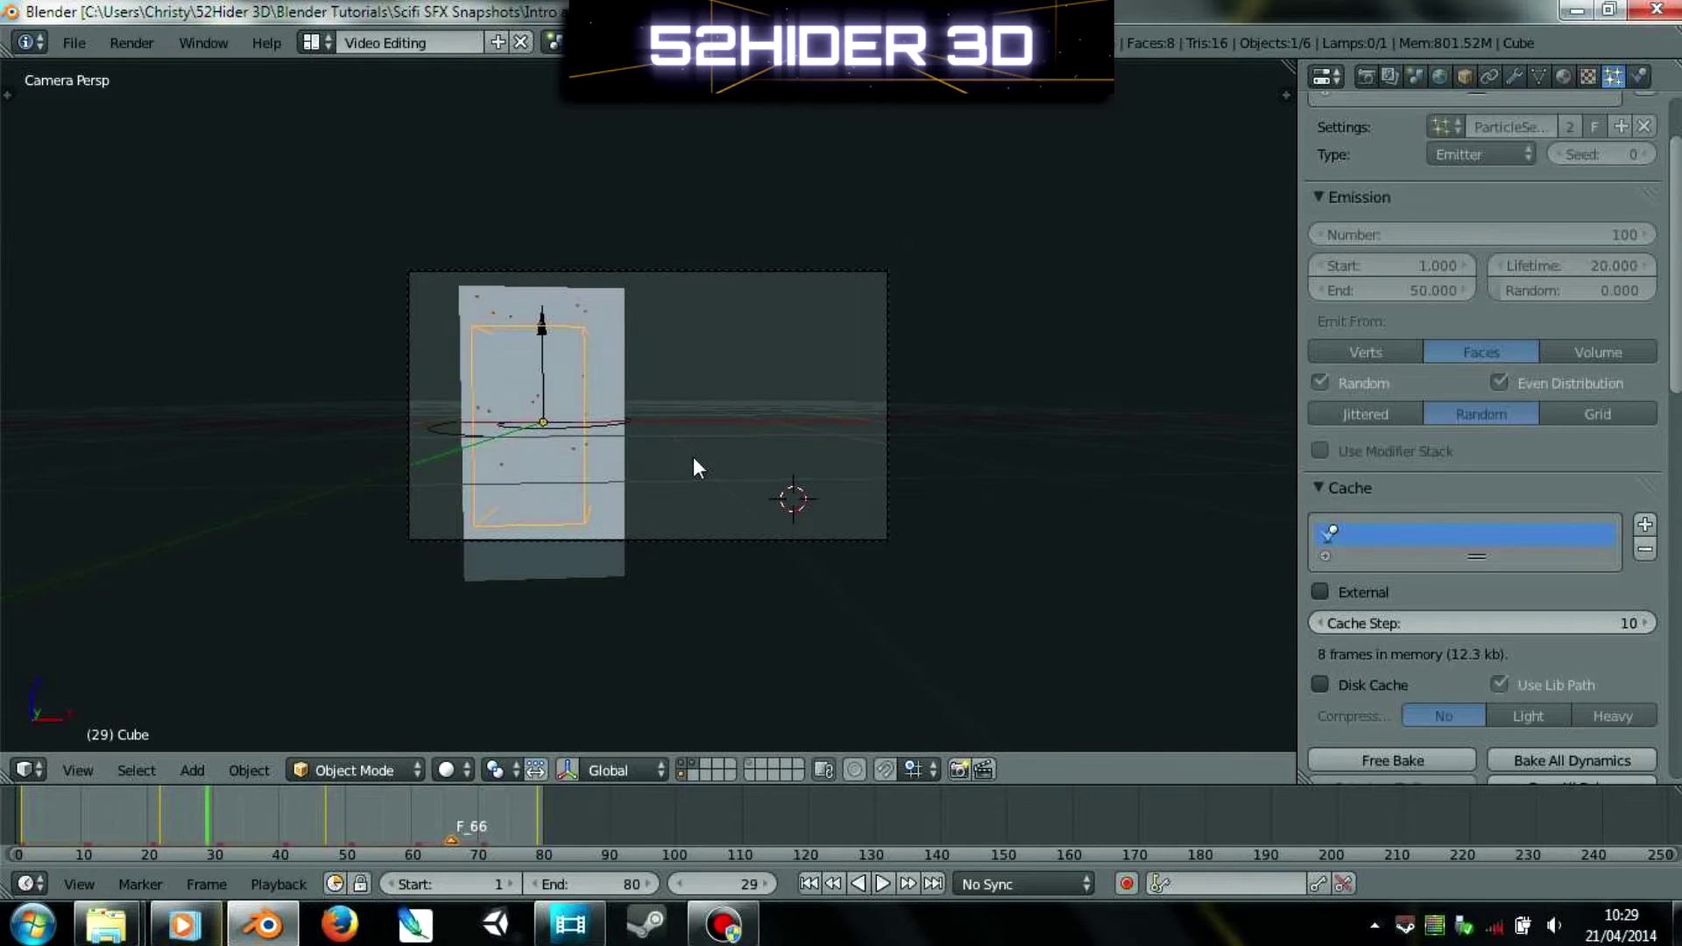
{"action": "left_click", "coordinate": [447, 769]}
{"action": "left_click", "coordinate": [466, 633]}
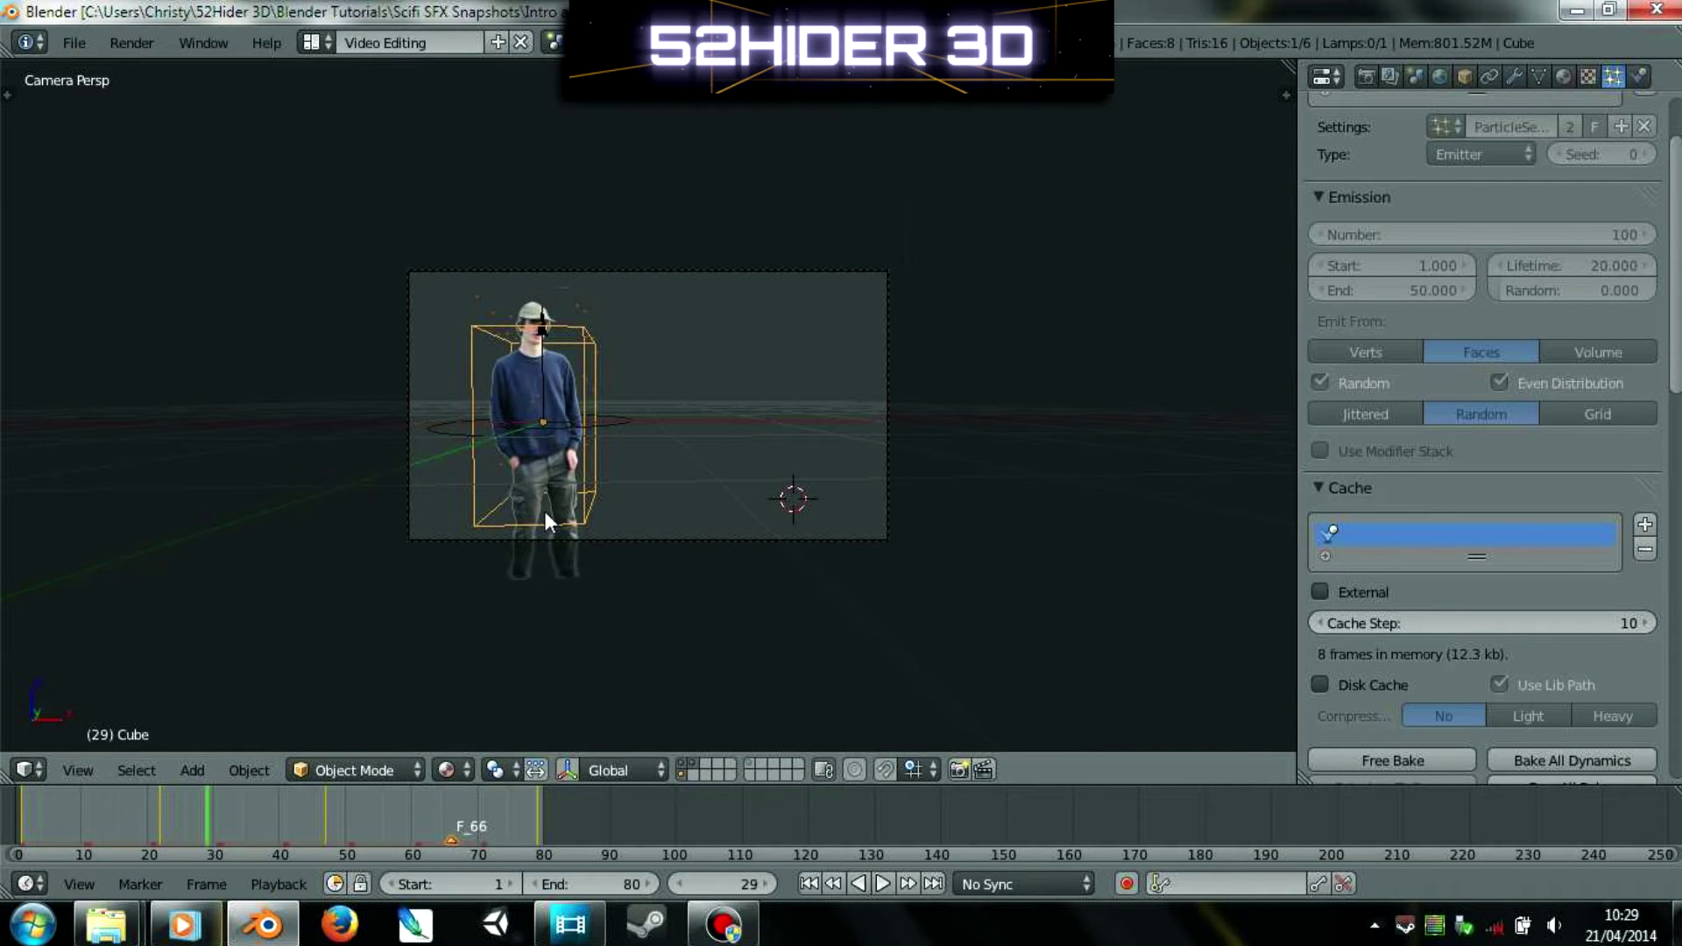
- Select the beamed object image plane and scrub through its keyframes between frames 3 and 41
{"action": "middle_click_drag", "start_coordinate": [449, 660], "coordinate": [506, 478]}
{"action": "scroll", "coordinate": [505, 479], "scroll_direction": "up", "scroll_amount": 2}
{"action": "right_click", "coordinate": [467, 281]}
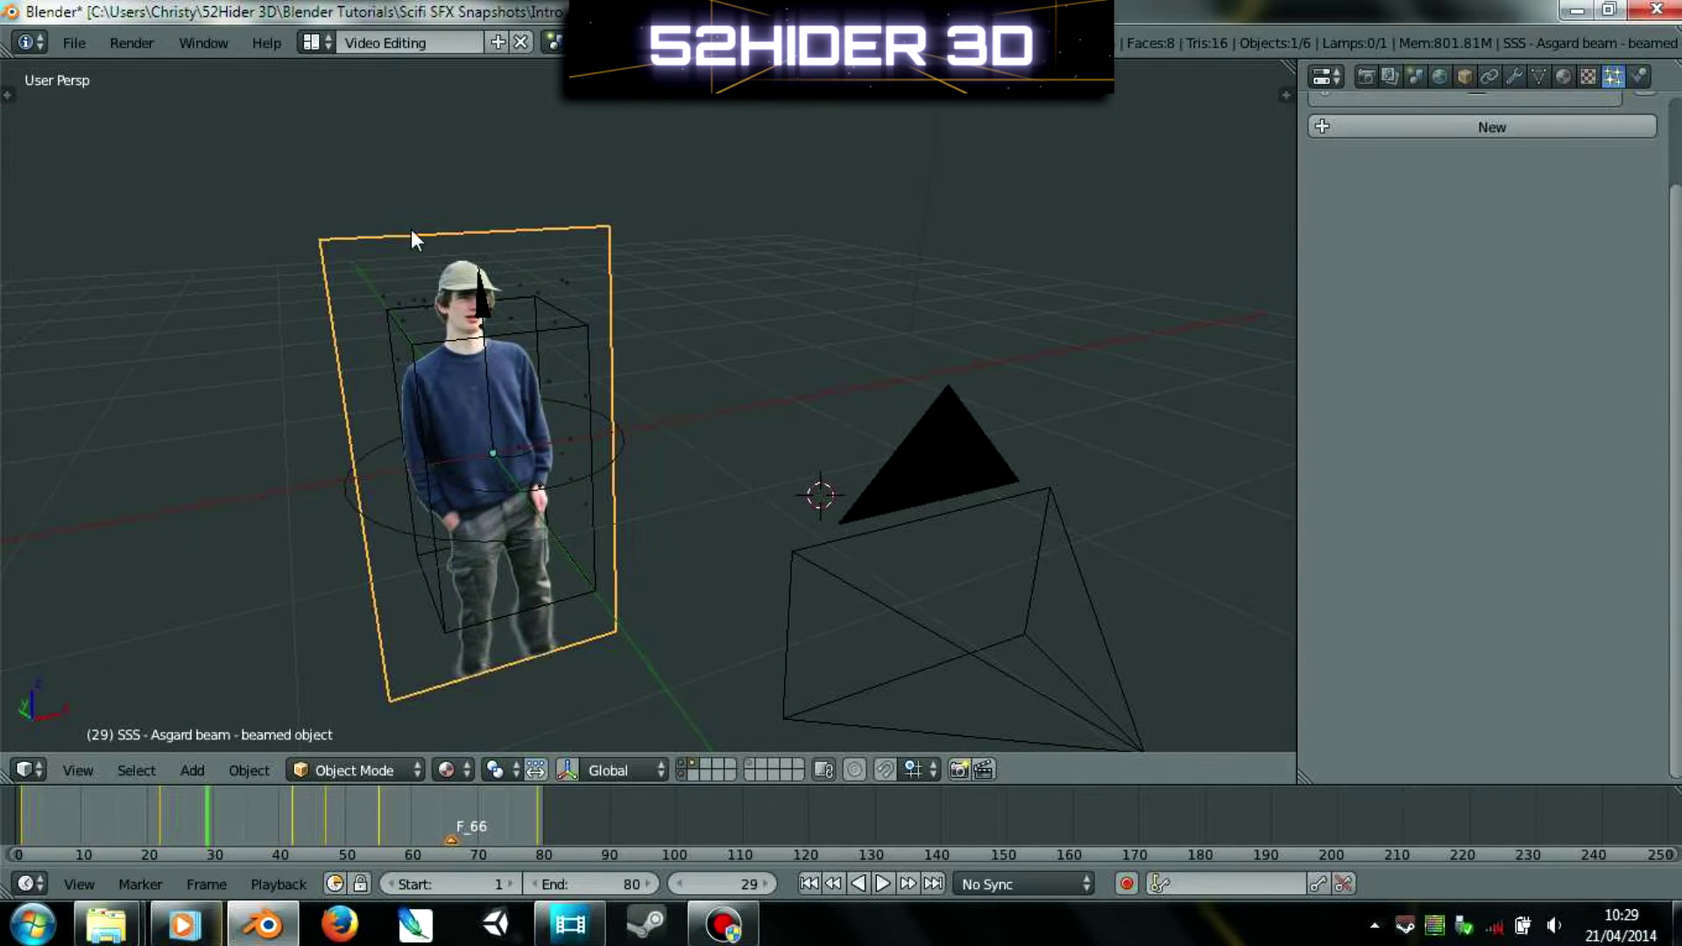
{"action": "left_click", "coordinate": [430, 810]}
{"action": "left_click_drag", "start_coordinate": [396, 800], "coordinate": [34, 799]}
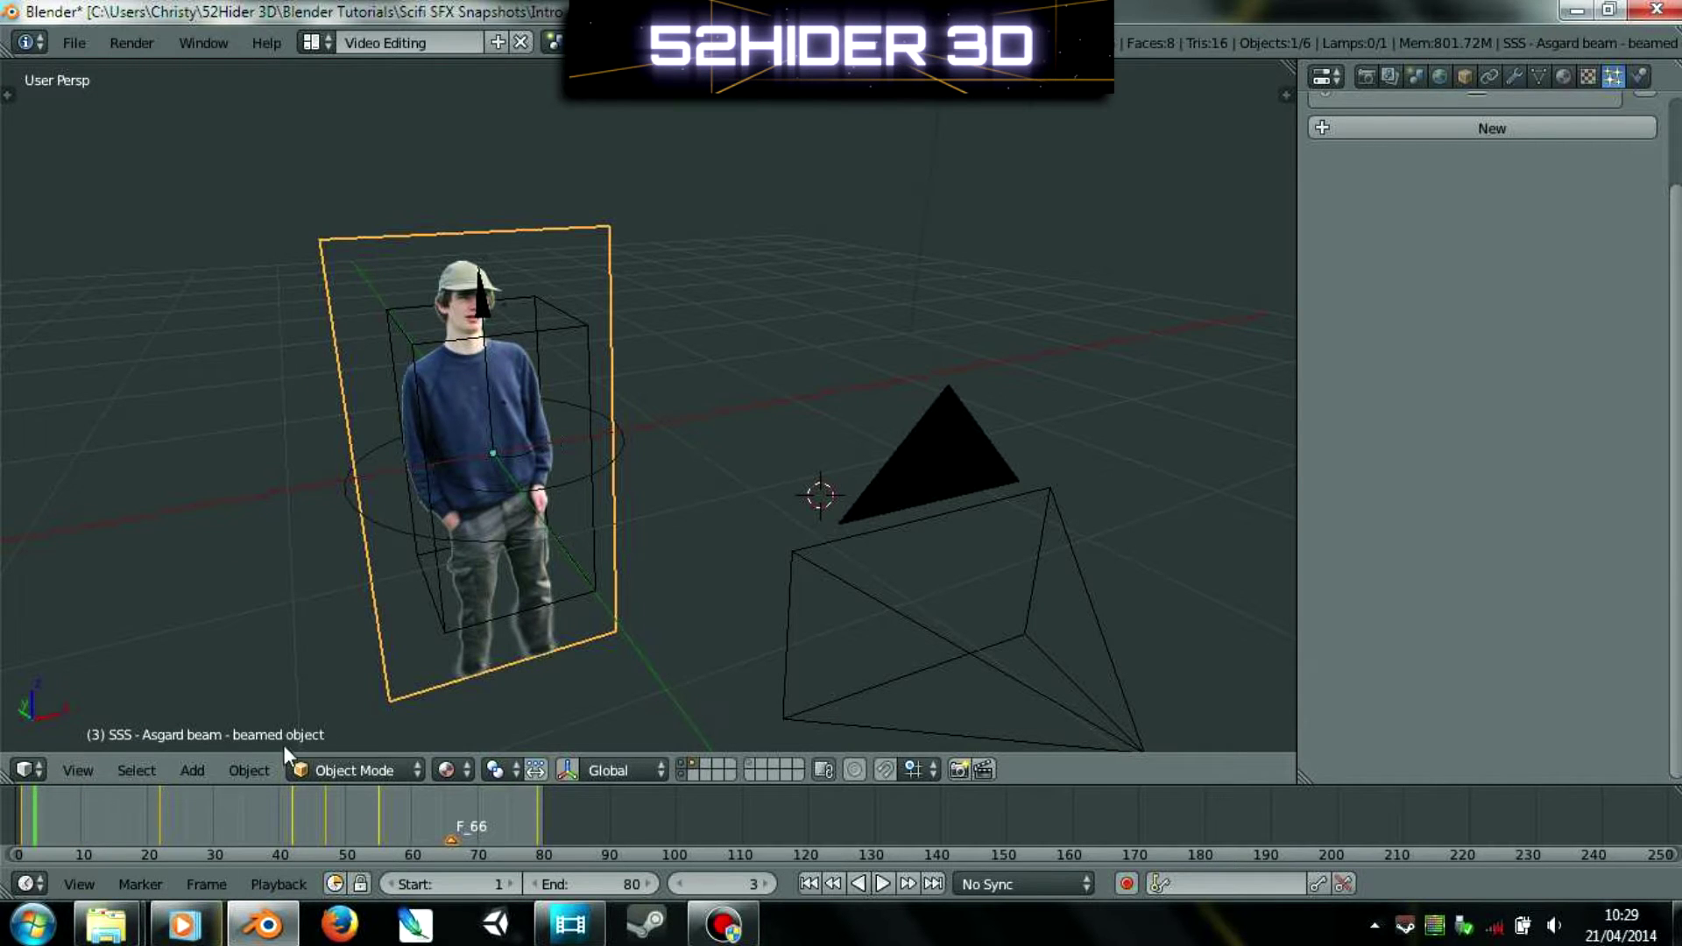
{"action": "left_click", "coordinate": [156, 809]}
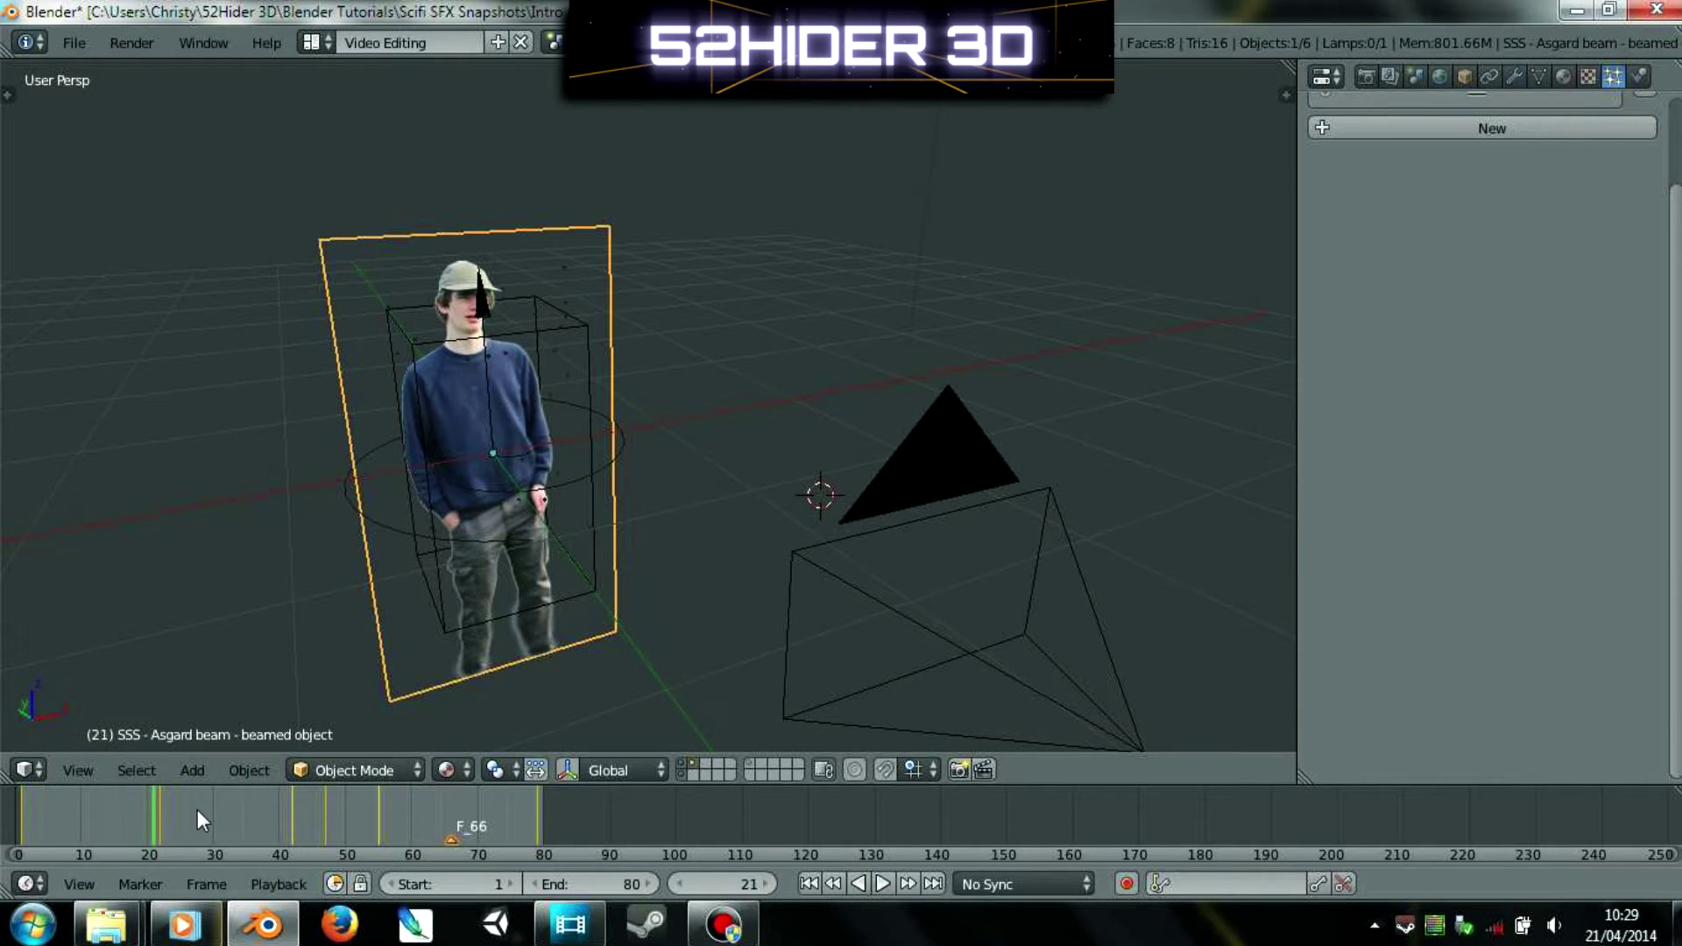
{"action": "mouse_move", "coordinate": [296, 808]}
{"action": "left_mouse_down"}
{"action": "mouse_move", "coordinate": [370, 802]}
{"action": "mouse_move", "coordinate": [269, 807]}
{"action": "mouse_move", "coordinate": [351, 809]}
{"action": "mouse_move", "coordinate": [287, 810]}
{"action": "left_mouse_up"}
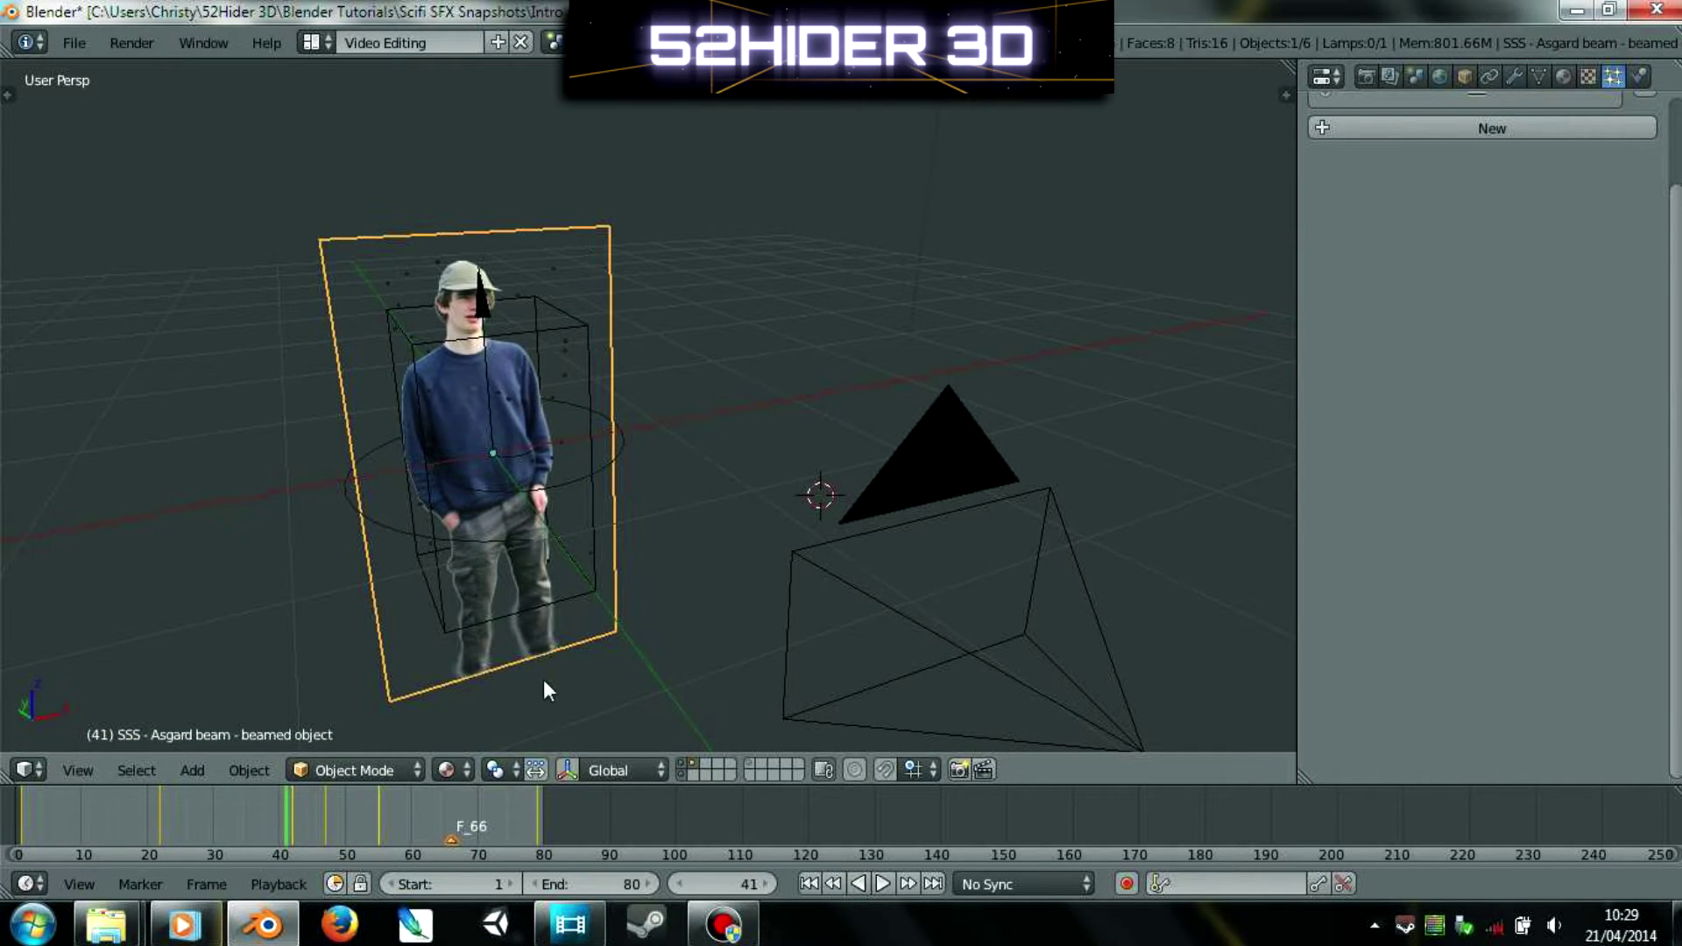
- Play the image plane's animation, stop it and move to frame 75
{"action": "mouse_move", "coordinate": [294, 804]}
{"action": "left_mouse_down"}
{"action": "mouse_move", "coordinate": [214, 808]}
{"action": "mouse_move", "coordinate": [396, 820]}
{"action": "mouse_move", "coordinate": [317, 827]}
{"action": "left_mouse_up"}
{"action": "key", "text": "Up"}
{"action": "key", "text": "alt+a"}
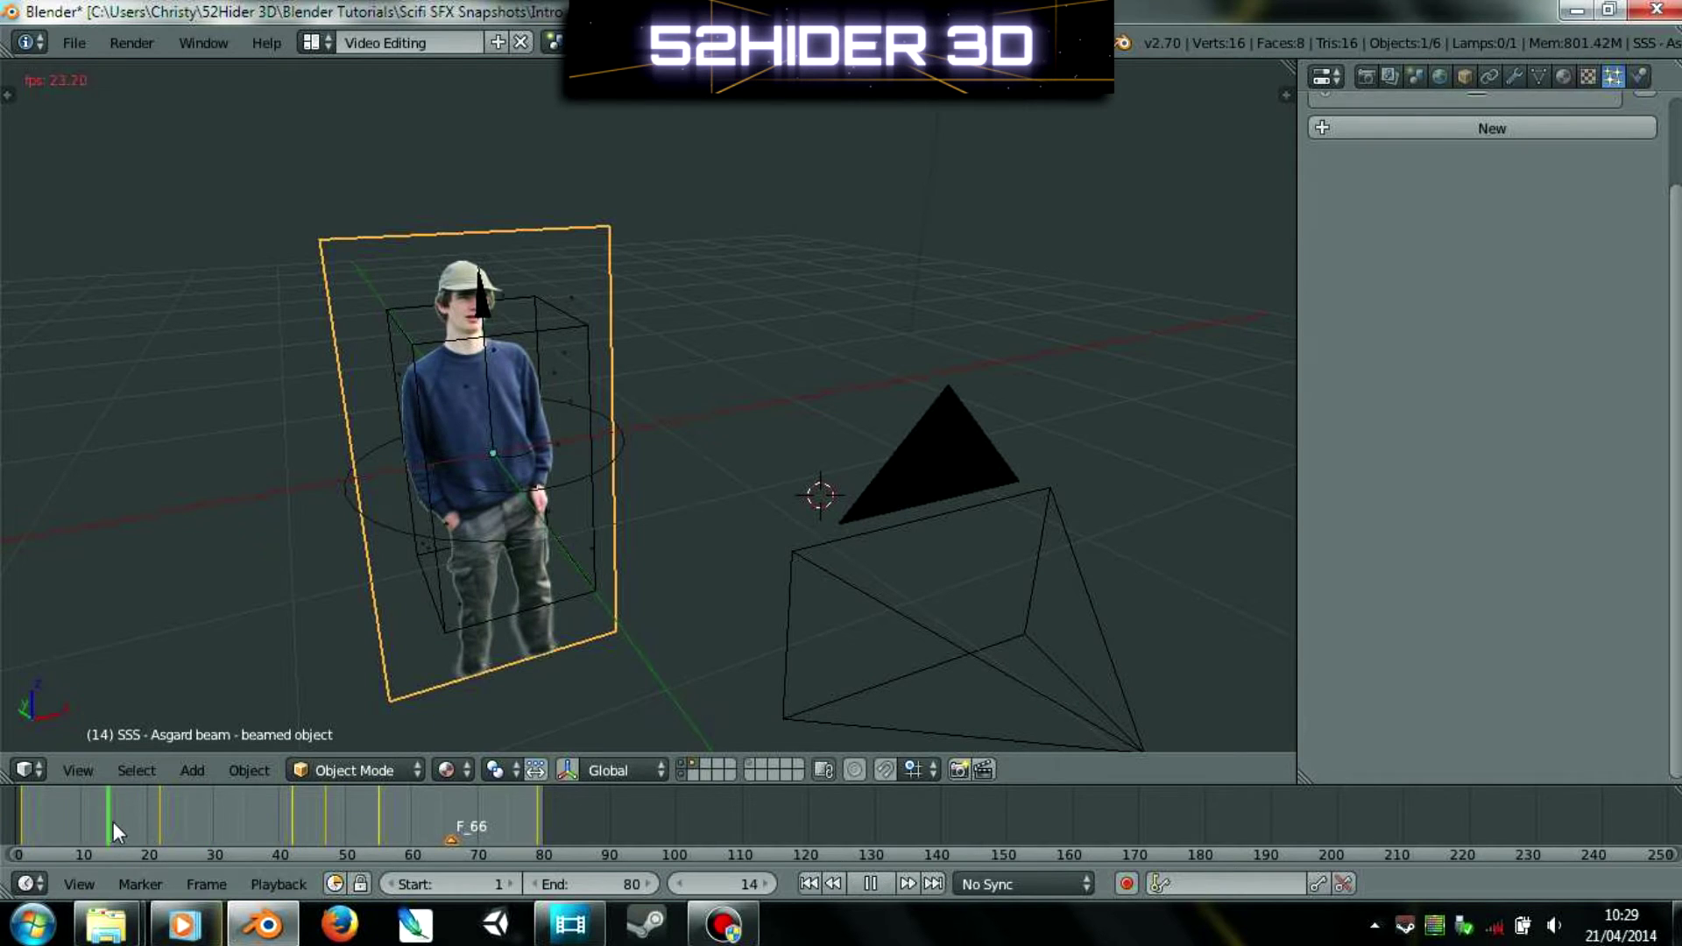
{"action": "key", "text": "alt+a"}
{"action": "left_click", "coordinate": [510, 823]}
- Select the cube particle emitter around the person and scrub the timeline to inspect its particles
{"action": "middle_click_drag", "start_coordinate": [522, 714], "coordinate": [533, 334]}
{"action": "right_click", "coordinate": [496, 386]}
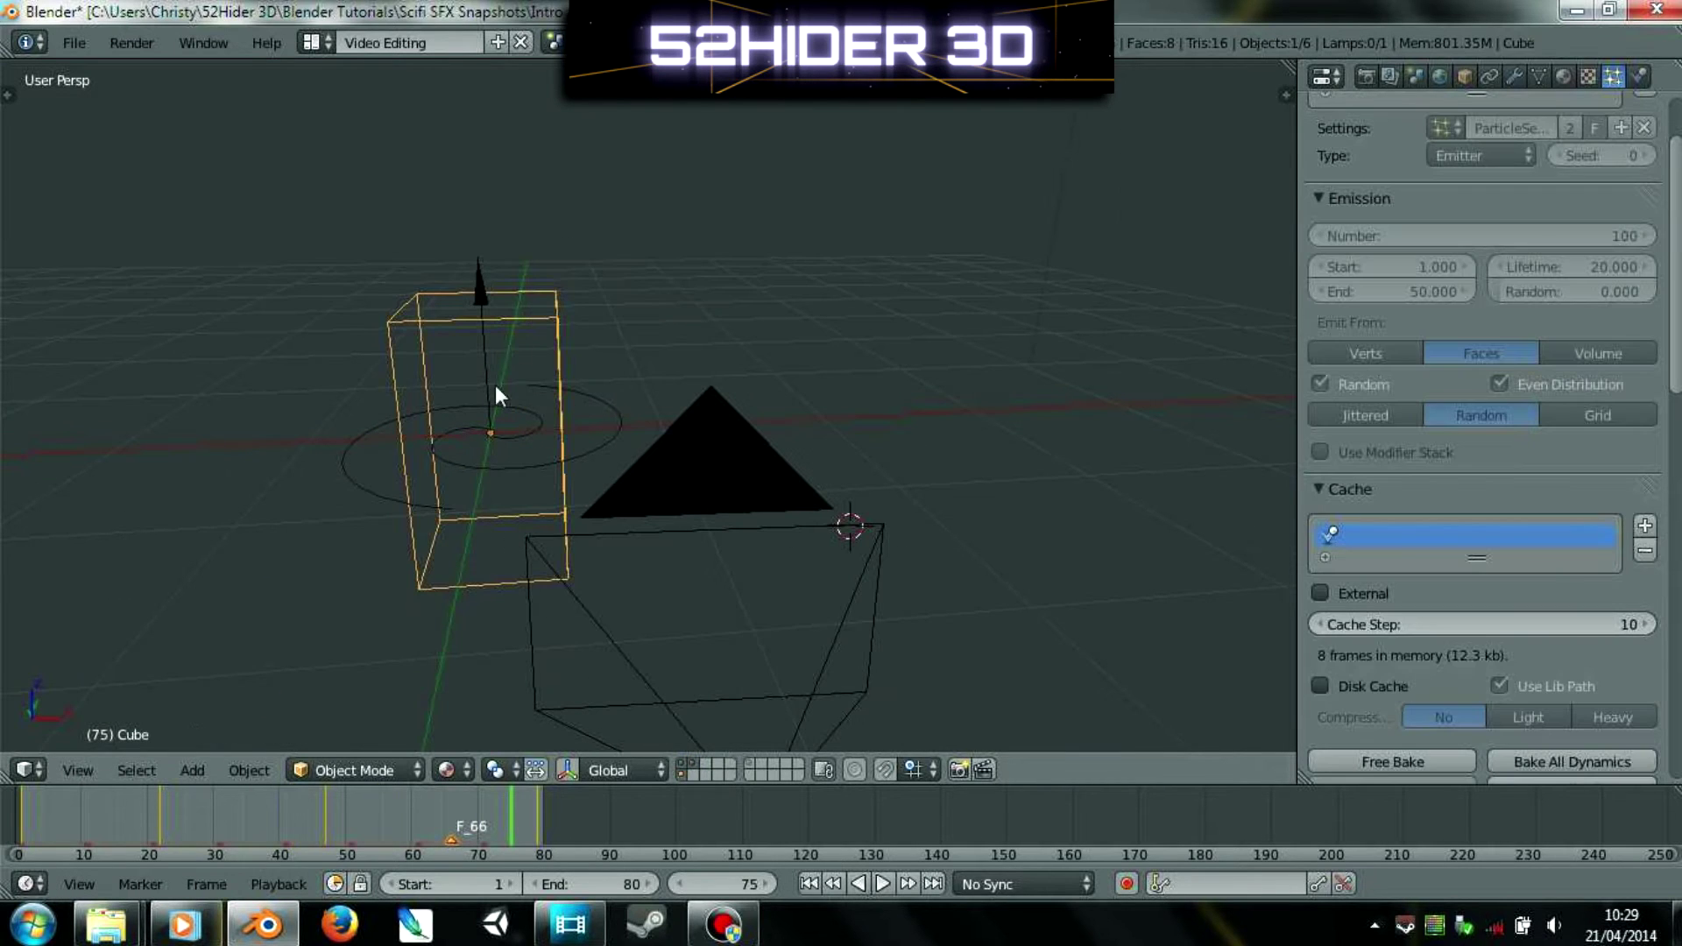
{"action": "middle_click_drag", "start_coordinate": [561, 533], "coordinate": [484, 775]}
{"action": "left_click_drag", "start_coordinate": [442, 799], "coordinate": [326, 802]}
{"action": "middle_click_drag", "start_coordinate": [424, 713], "coordinate": [535, 556]}
{"action": "key", "text": "Up"}
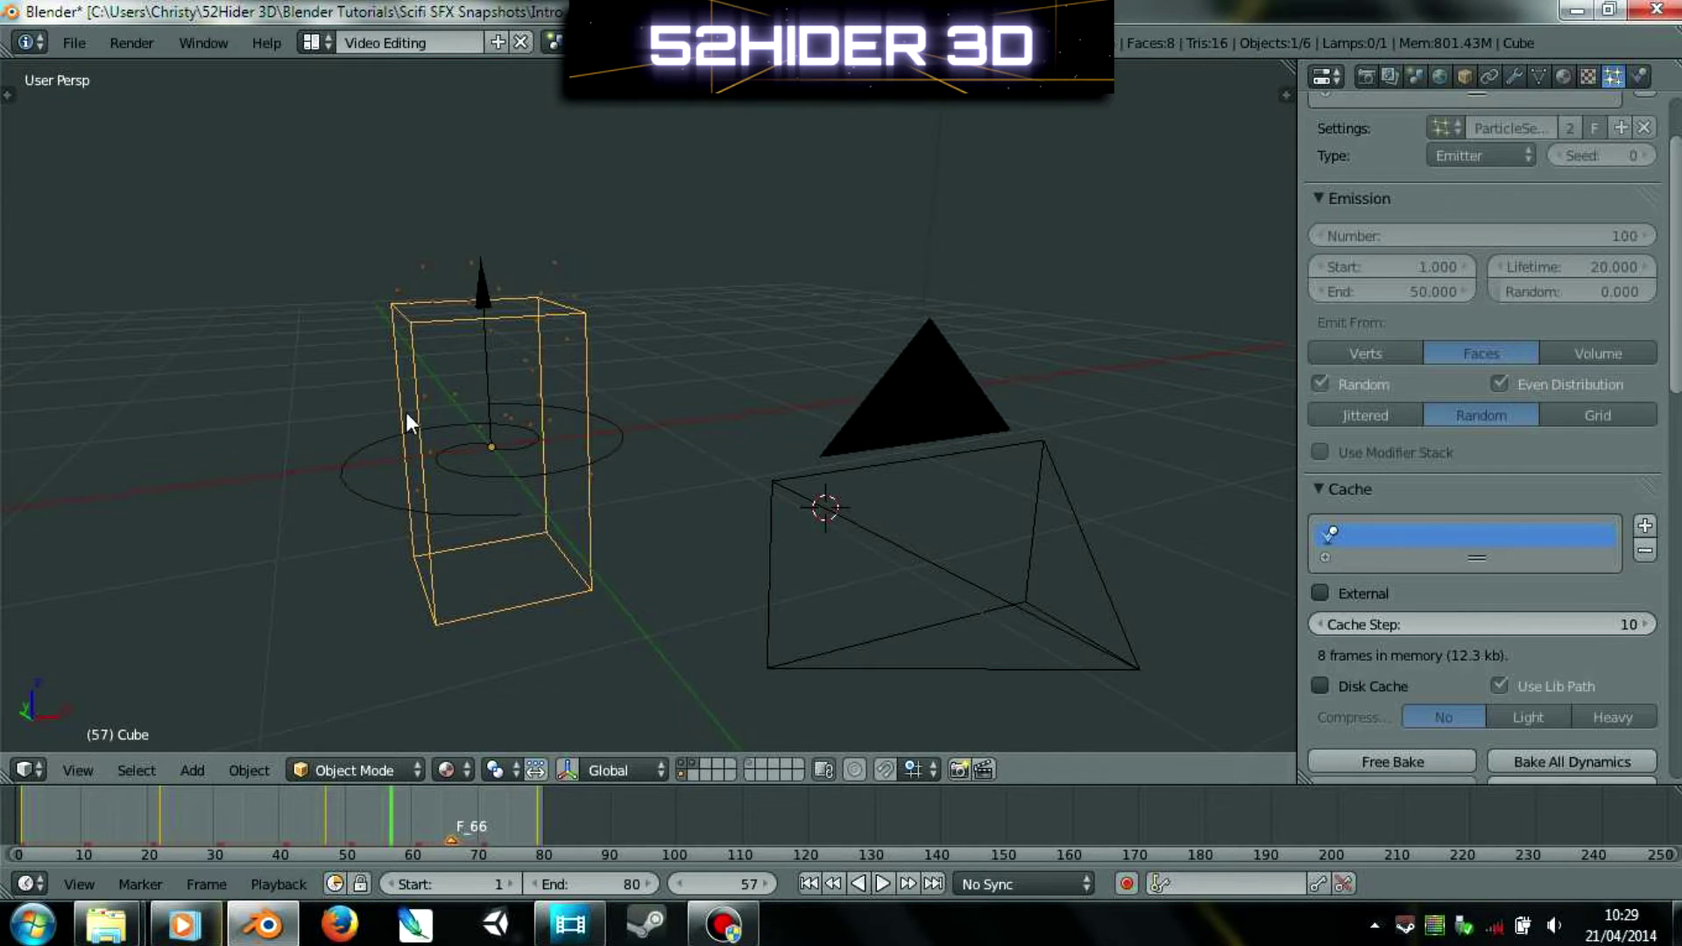
- Play the animation to view the particles emitted by the cube up close, and stop it at frame 62
{"action": "key", "text": "alt+a"}
{"action": "scroll", "coordinate": [459, 417], "scroll_direction": "up", "scroll_amount": 3}
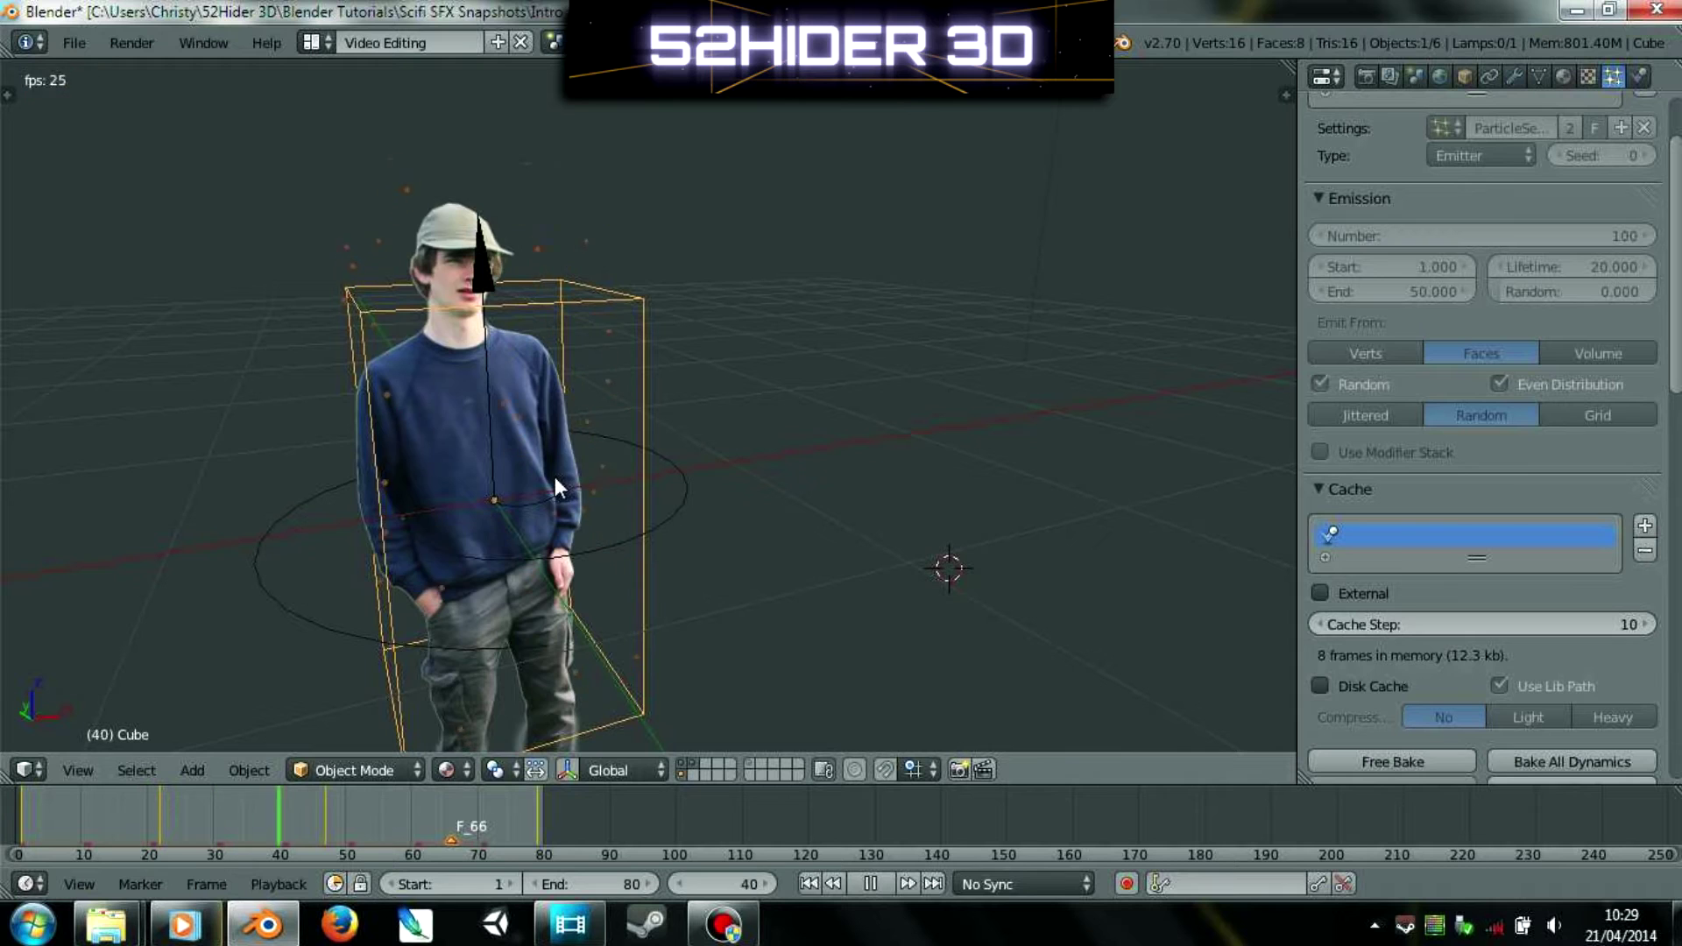
{"action": "key", "text": "alt+a"}
{"action": "key", "text": "alt+a"}
{"action": "key", "text": "alt+a"}
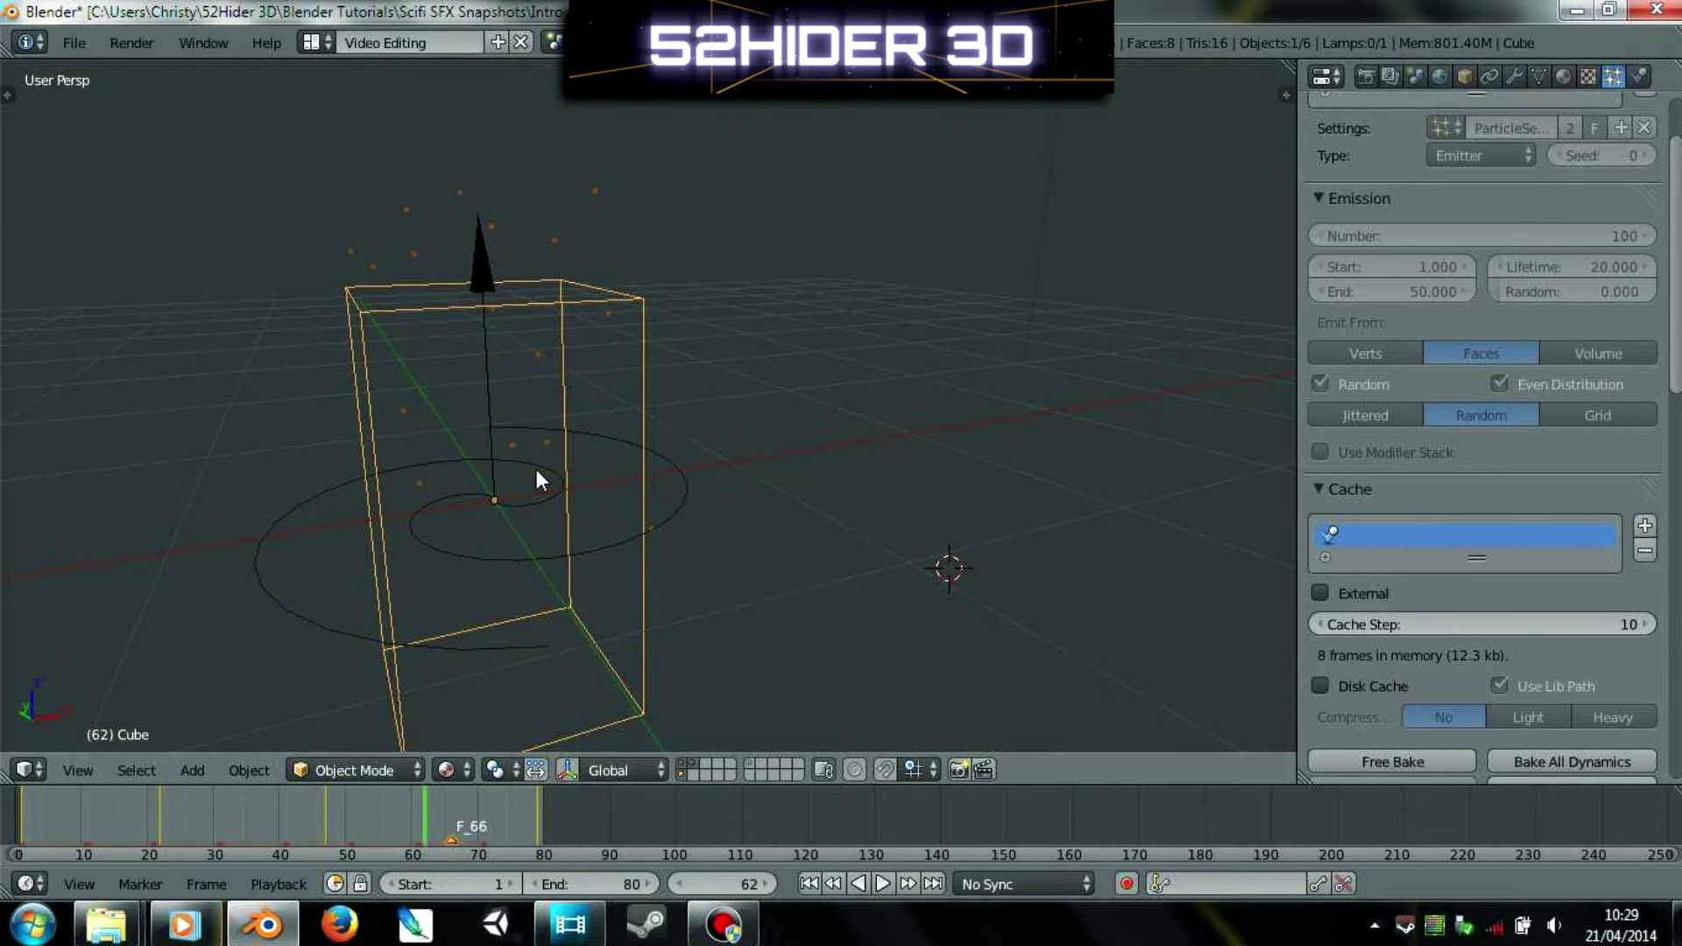
- Review the cube's particle cache, velocity, physics and render settings, and play the animation briefly before stopping it
{"action": "scroll", "coordinate": [1542, 459], "scroll_direction": "down", "scroll_amount": 13}
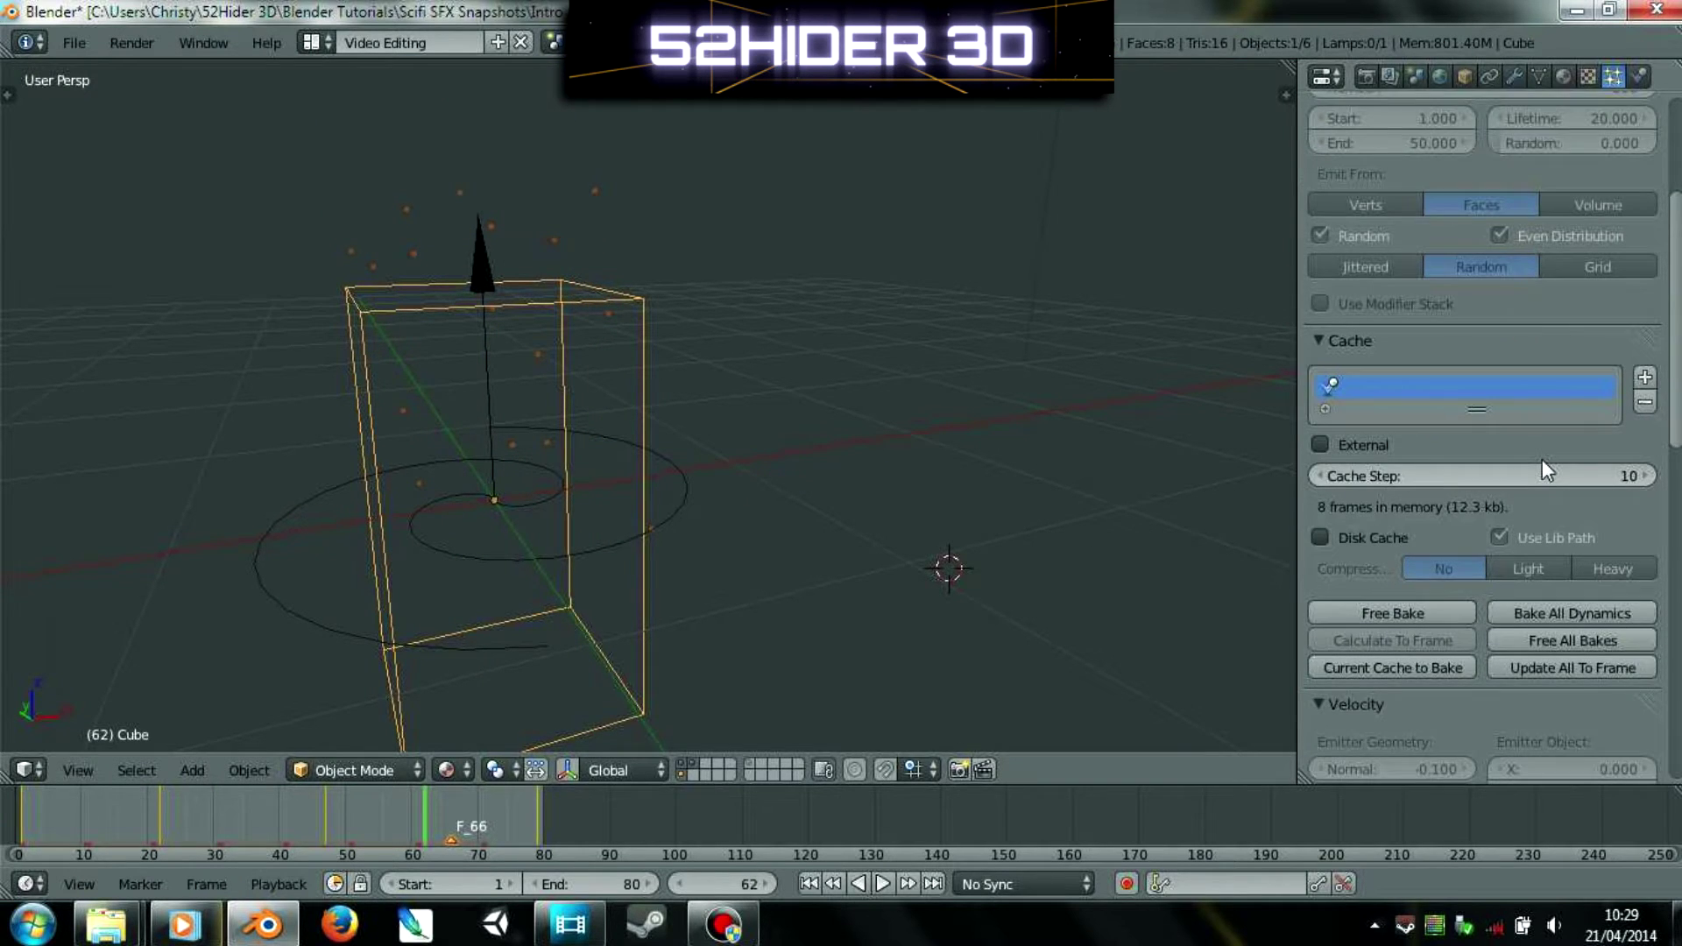
{"action": "scroll", "coordinate": [1503, 464], "scroll_direction": "down", "scroll_amount": 10}
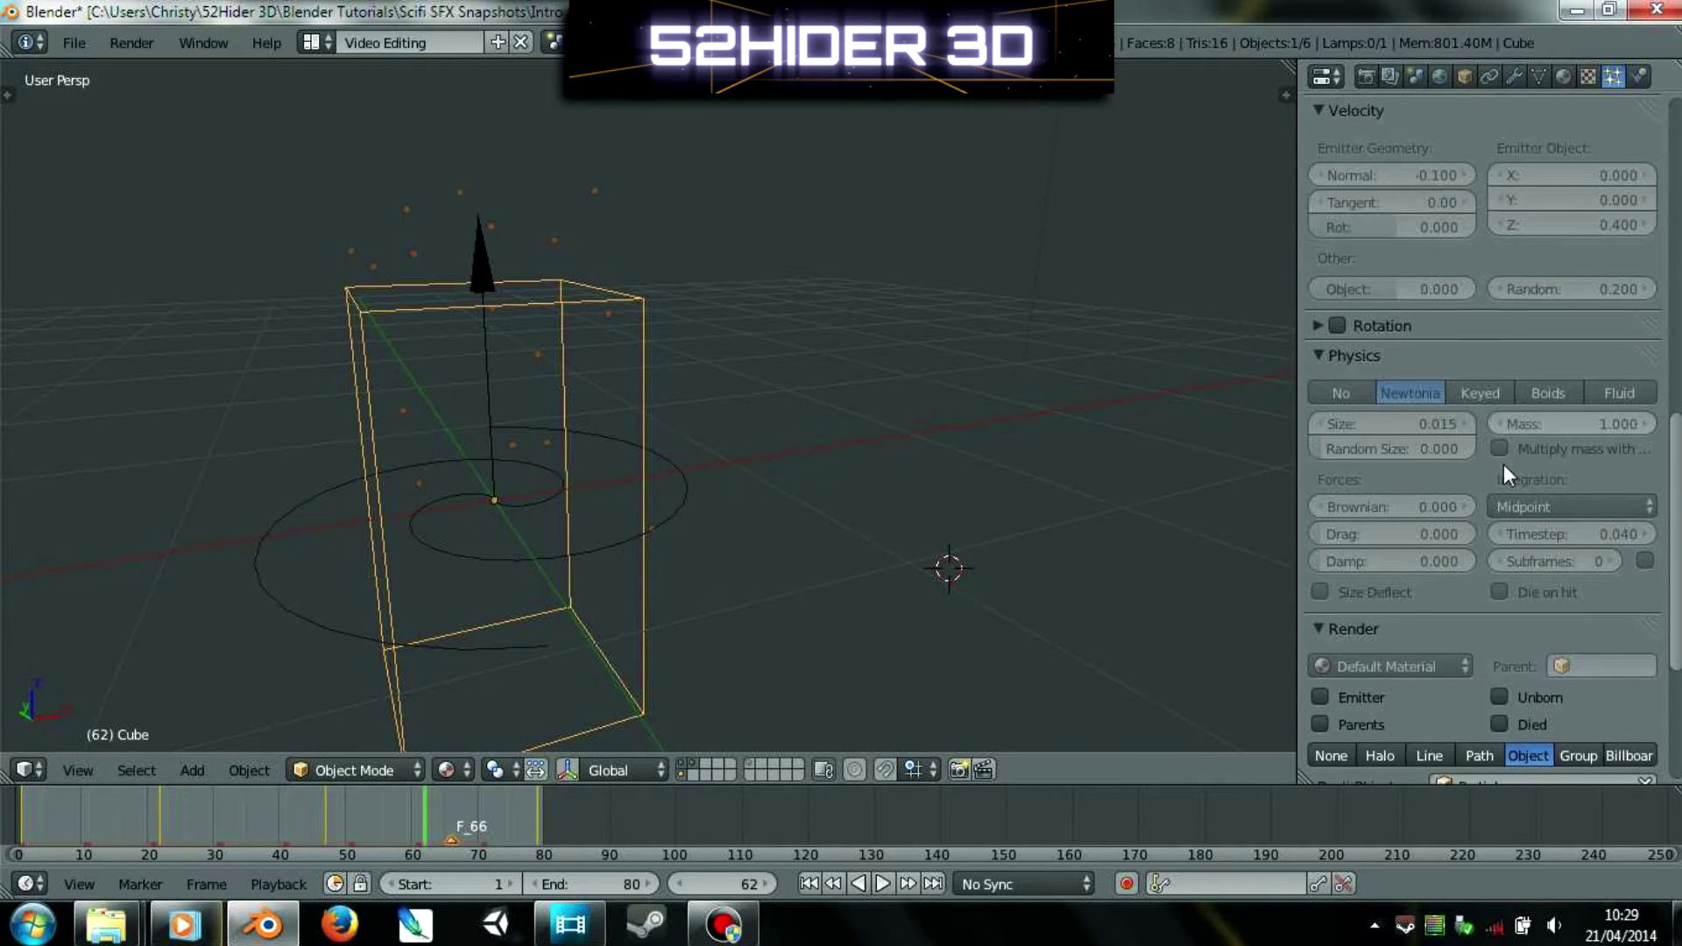
{"action": "key", "text": "alt+a"}
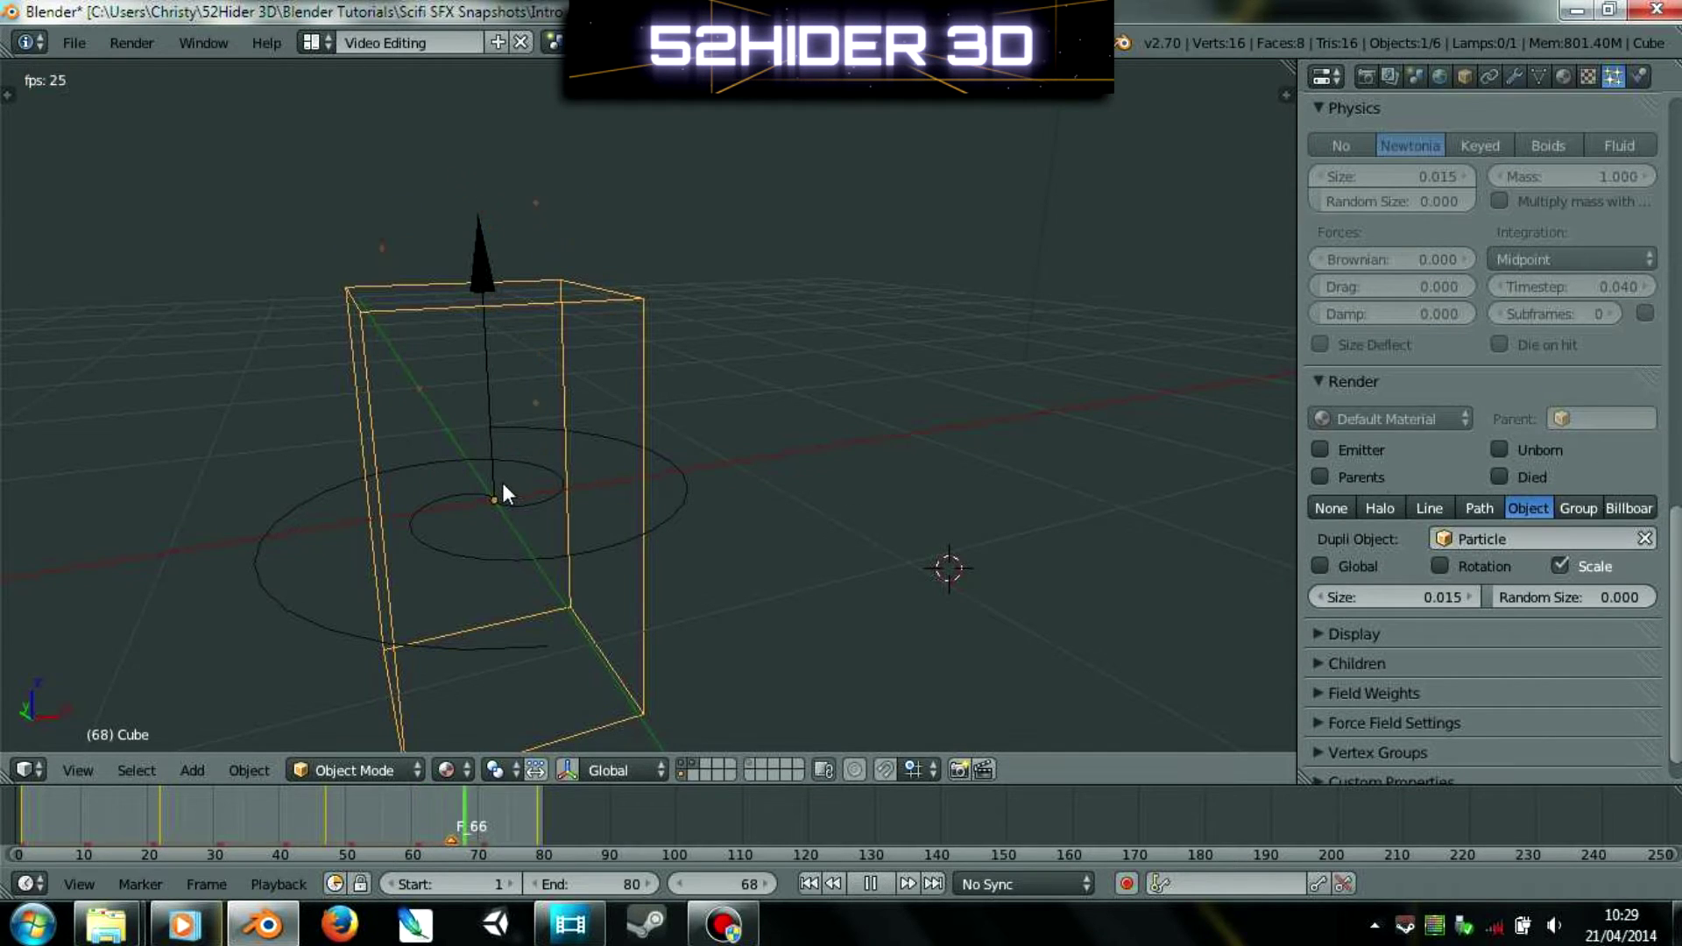
{"action": "key", "text": "alt+a"}
- Select the vortex Field object and play the animation, viewing the particles' swirl from above, before stopping playback
{"action": "right_click", "coordinate": [616, 555]}
{"action": "middle_click_drag", "start_coordinate": [601, 451], "coordinate": [386, 550]}
{"action": "key", "text": "alt+a"}
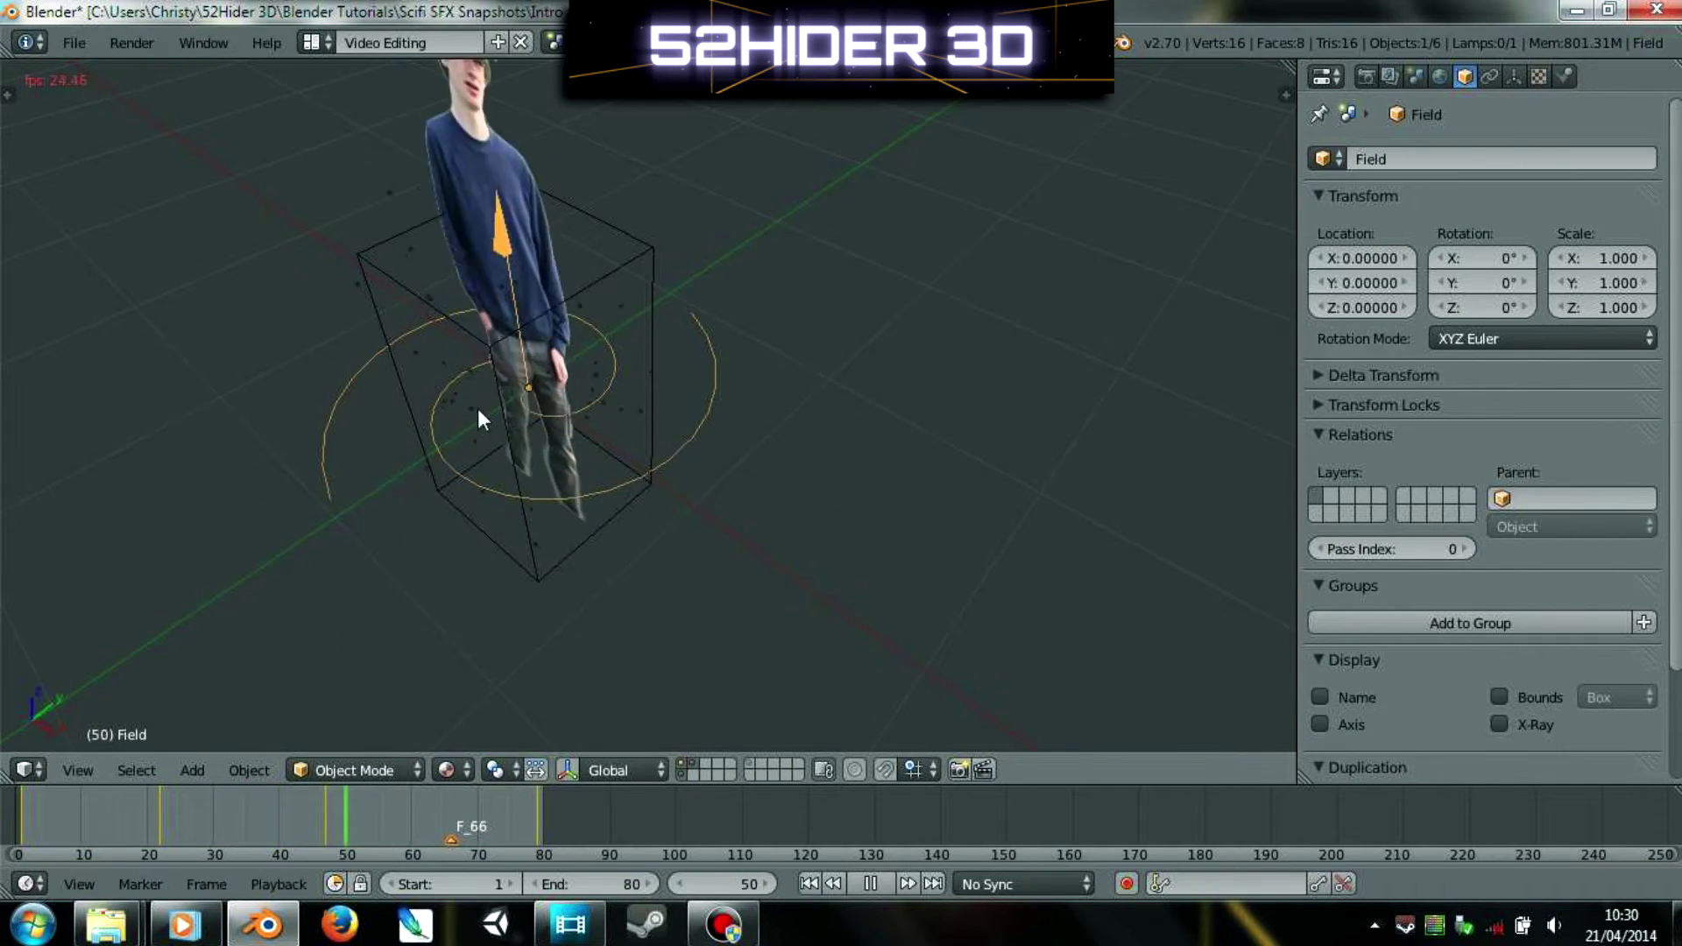
{"action": "key", "text": "KP_7"}
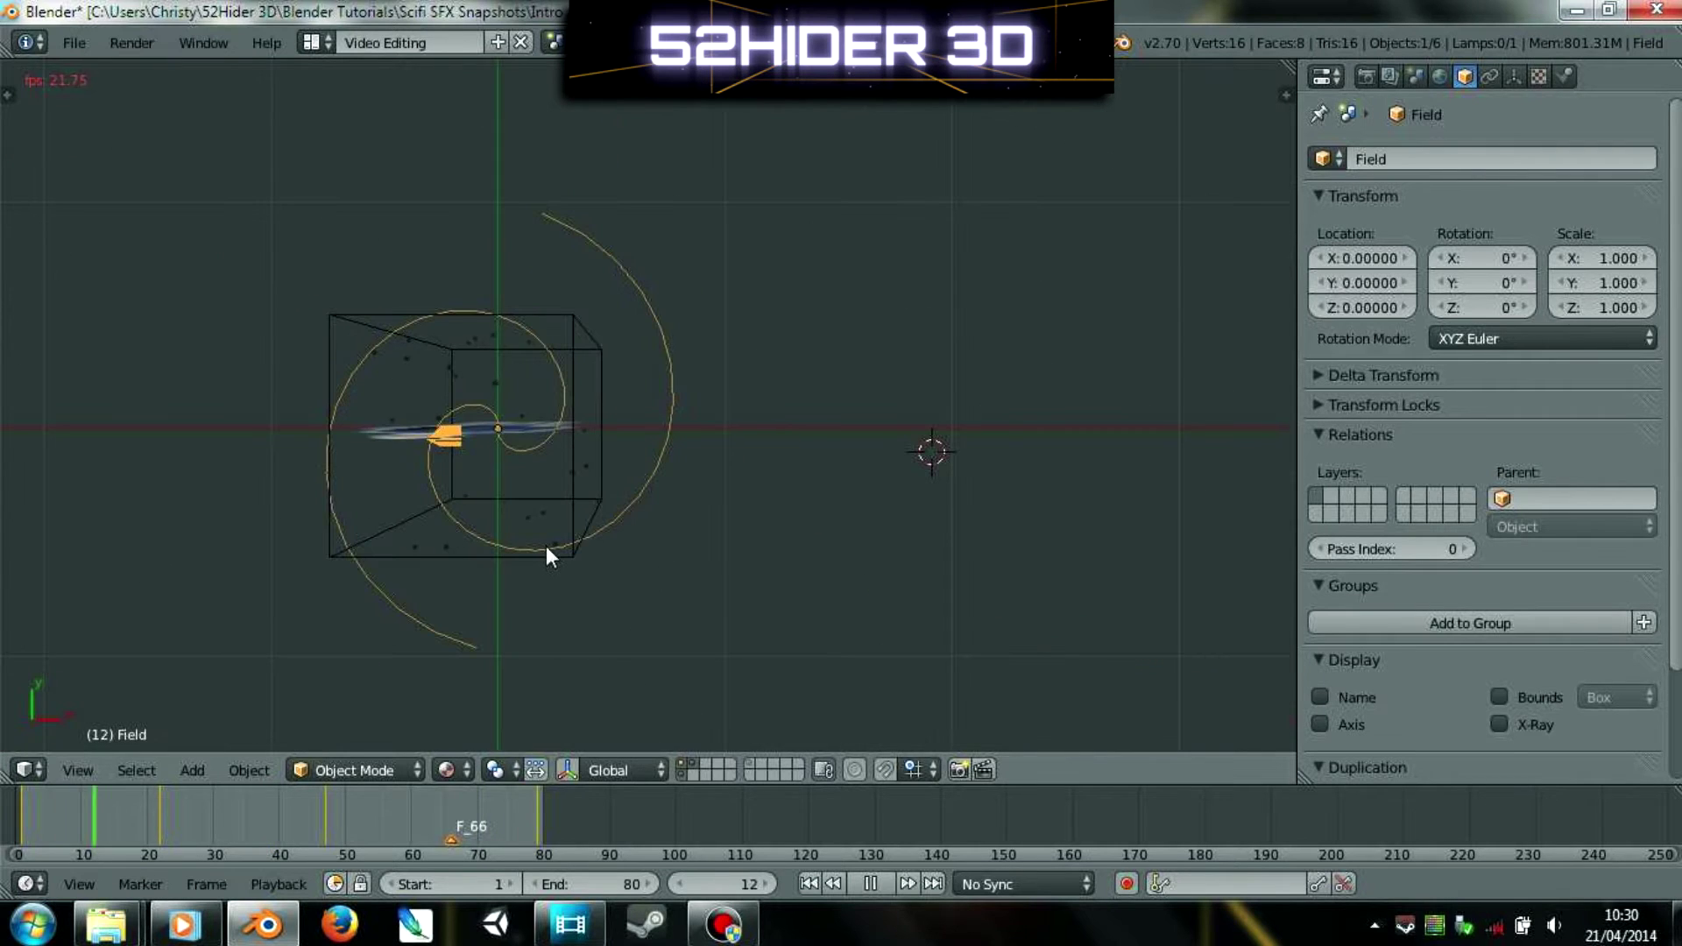
{"action": "middle_click_drag", "start_coordinate": [548, 538], "coordinate": [591, 496]}
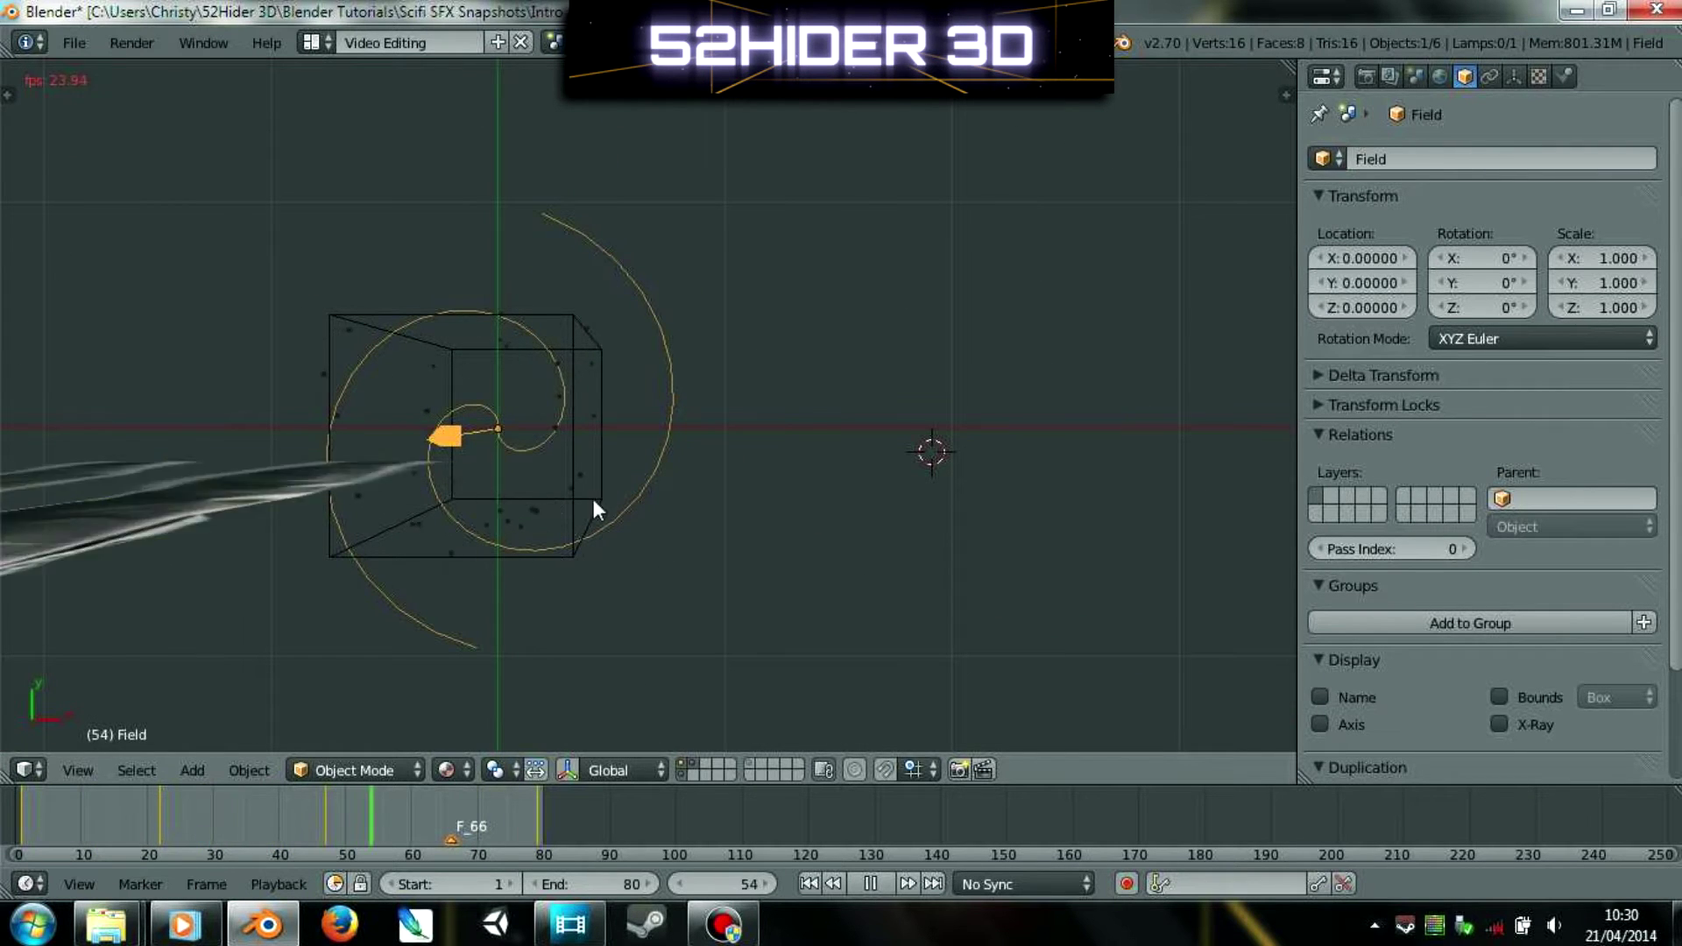
{"action": "key", "text": "alt+a"}
{"action": "middle_click_drag", "start_coordinate": [585, 561], "coordinate": [622, 343]}
- Switch to the Object scene and return to the Beam scene
{"action": "left_click", "coordinate": [553, 42]}
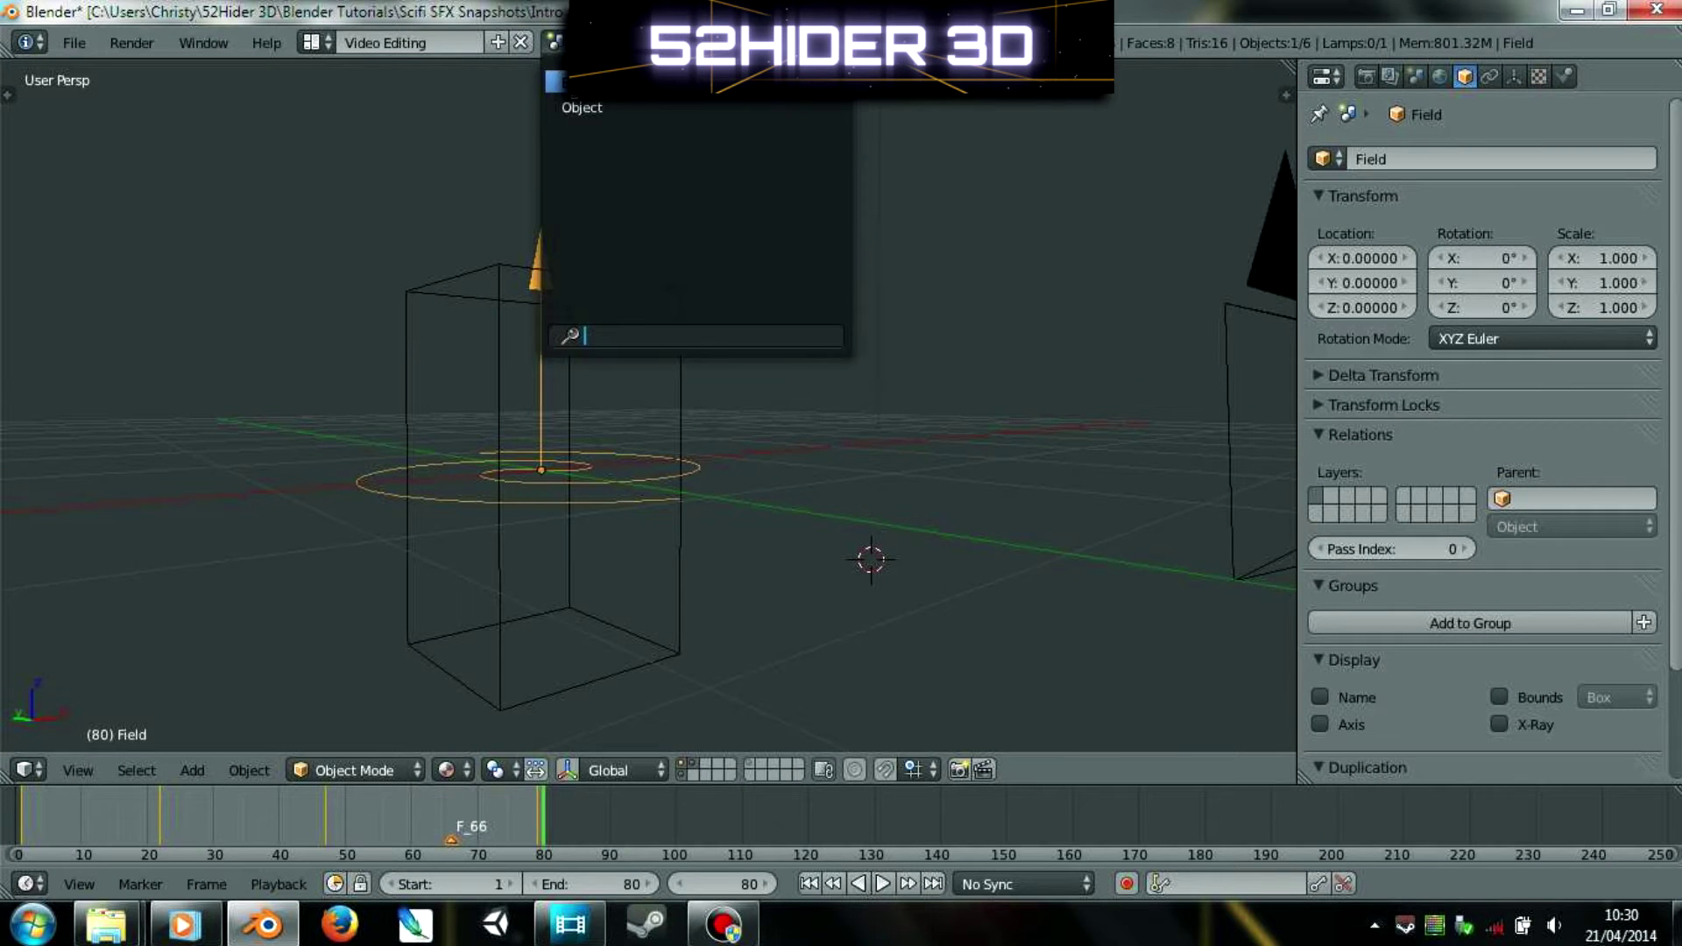
{"action": "left_click", "coordinate": [587, 108]}
{"action": "left_click", "coordinate": [554, 41]}
{"action": "left_click", "coordinate": [563, 83]}
{"action": "middle_click_drag", "start_coordinate": [627, 308], "coordinate": [426, 766]}
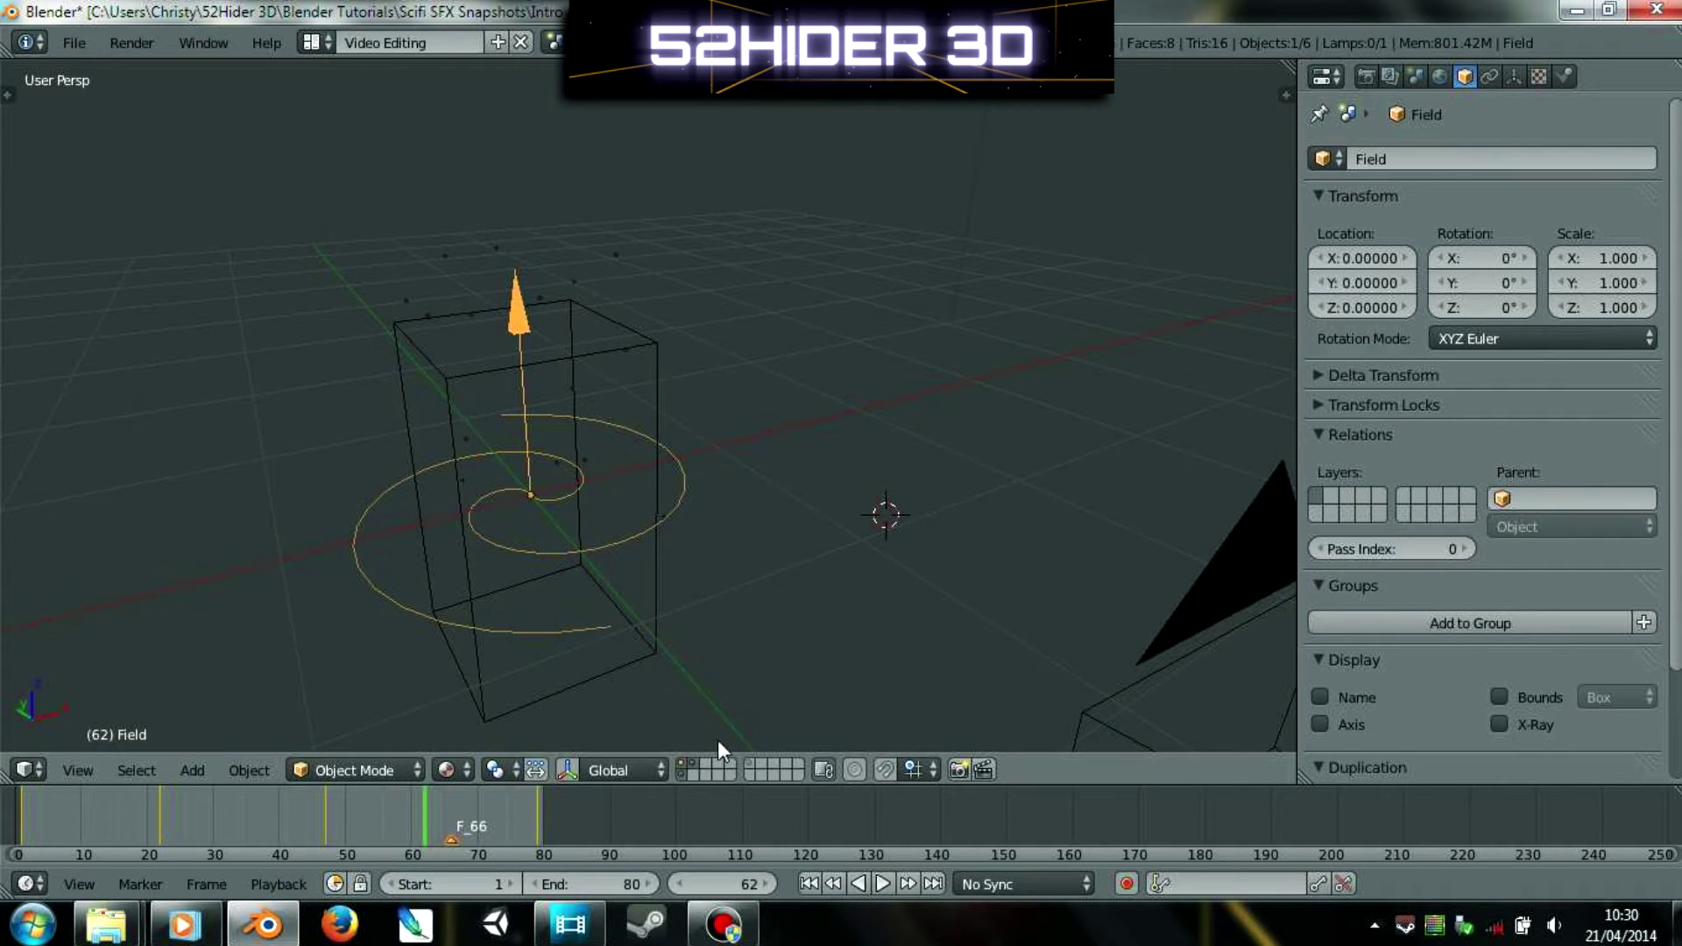
{"action": "left_click", "coordinate": [746, 765], "text": "shift"}
{"action": "left_click", "coordinate": [748, 765], "text": "shift"}
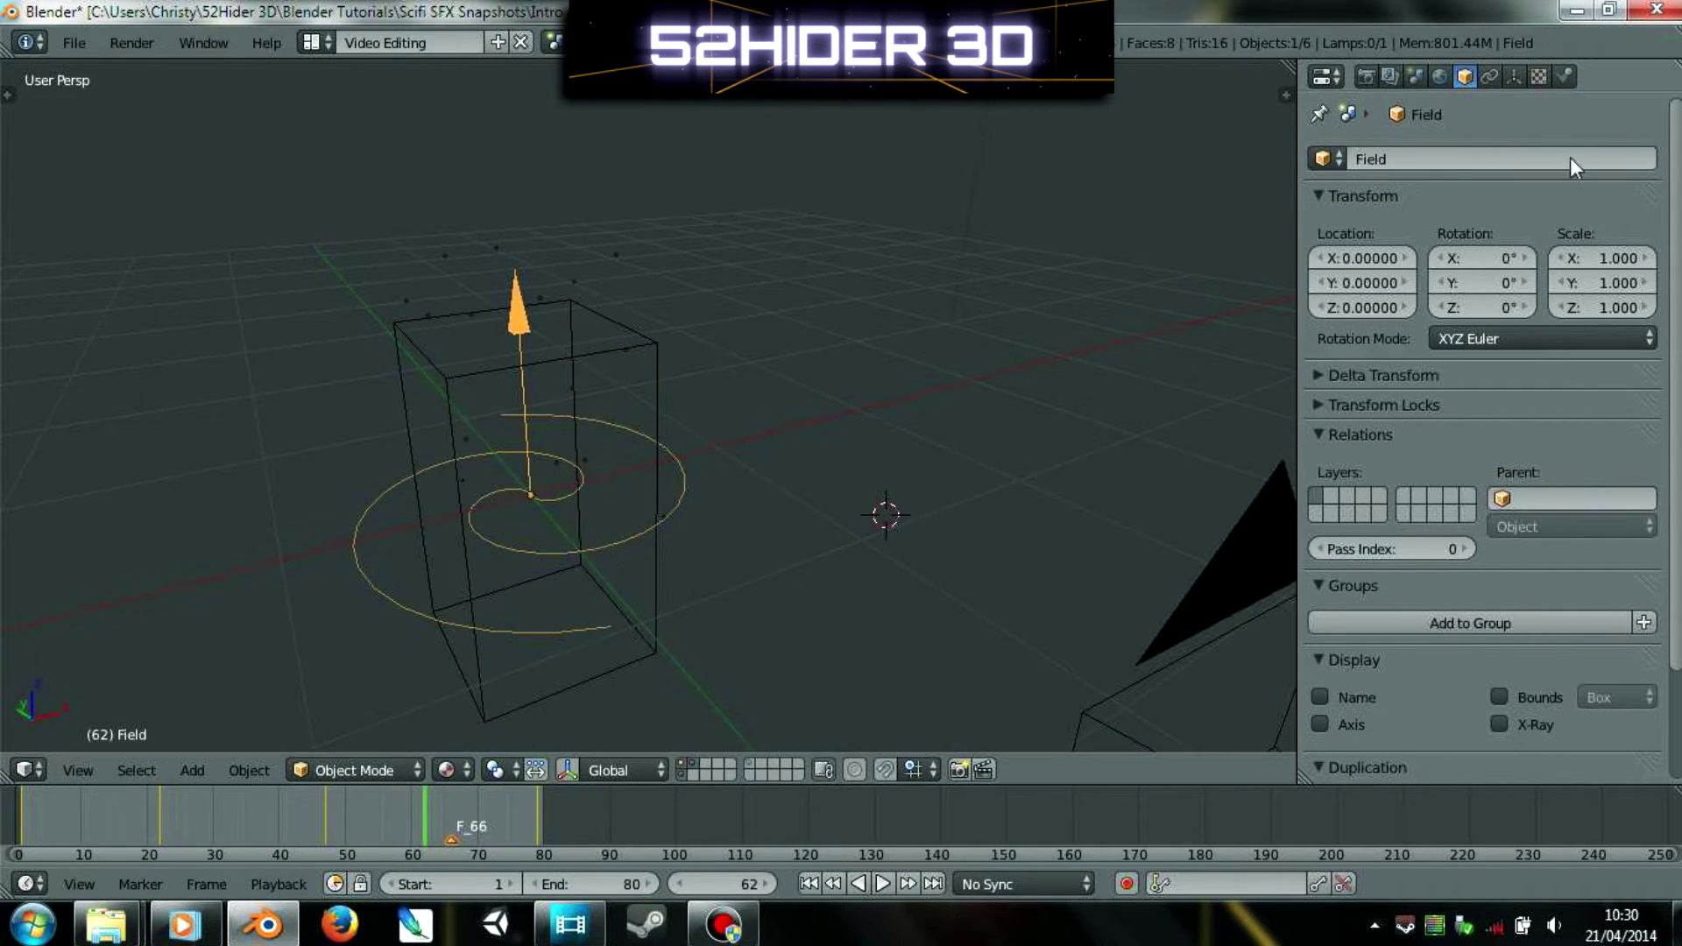
- Save the file, then scrub the timeline back to frame 16 while looking through the camera
{"action": "key", "text": "ctrl+s"}
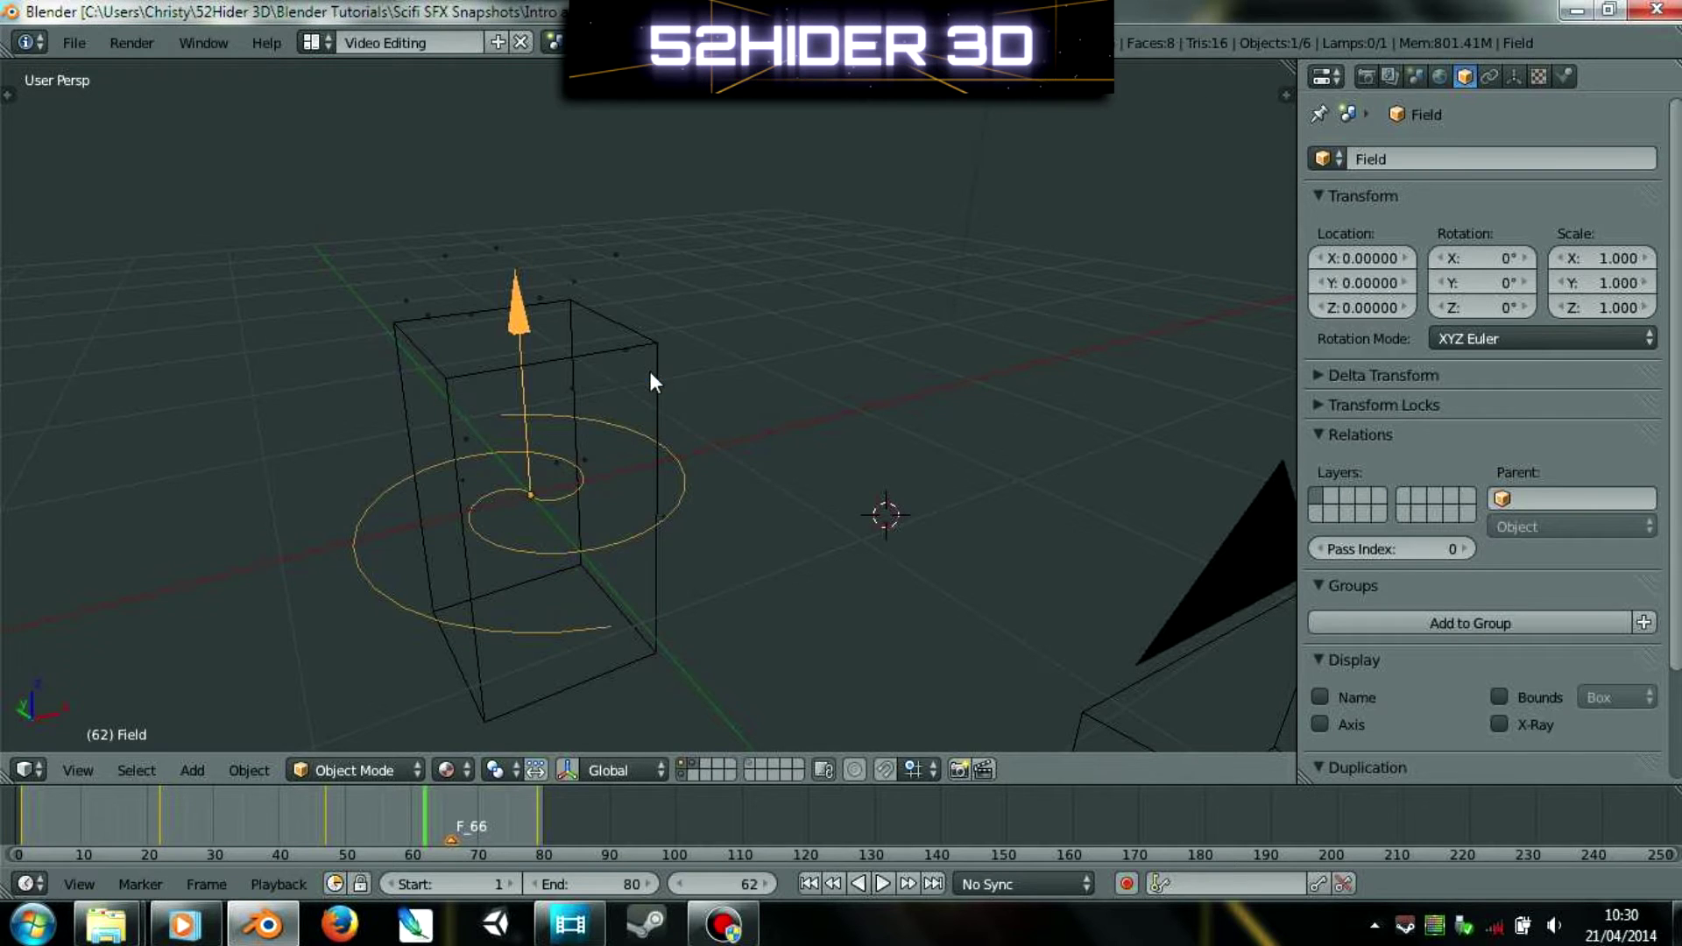
{"action": "middle_click_drag", "start_coordinate": [566, 471], "coordinate": [514, 456]}
{"action": "key", "text": "KP_0"}
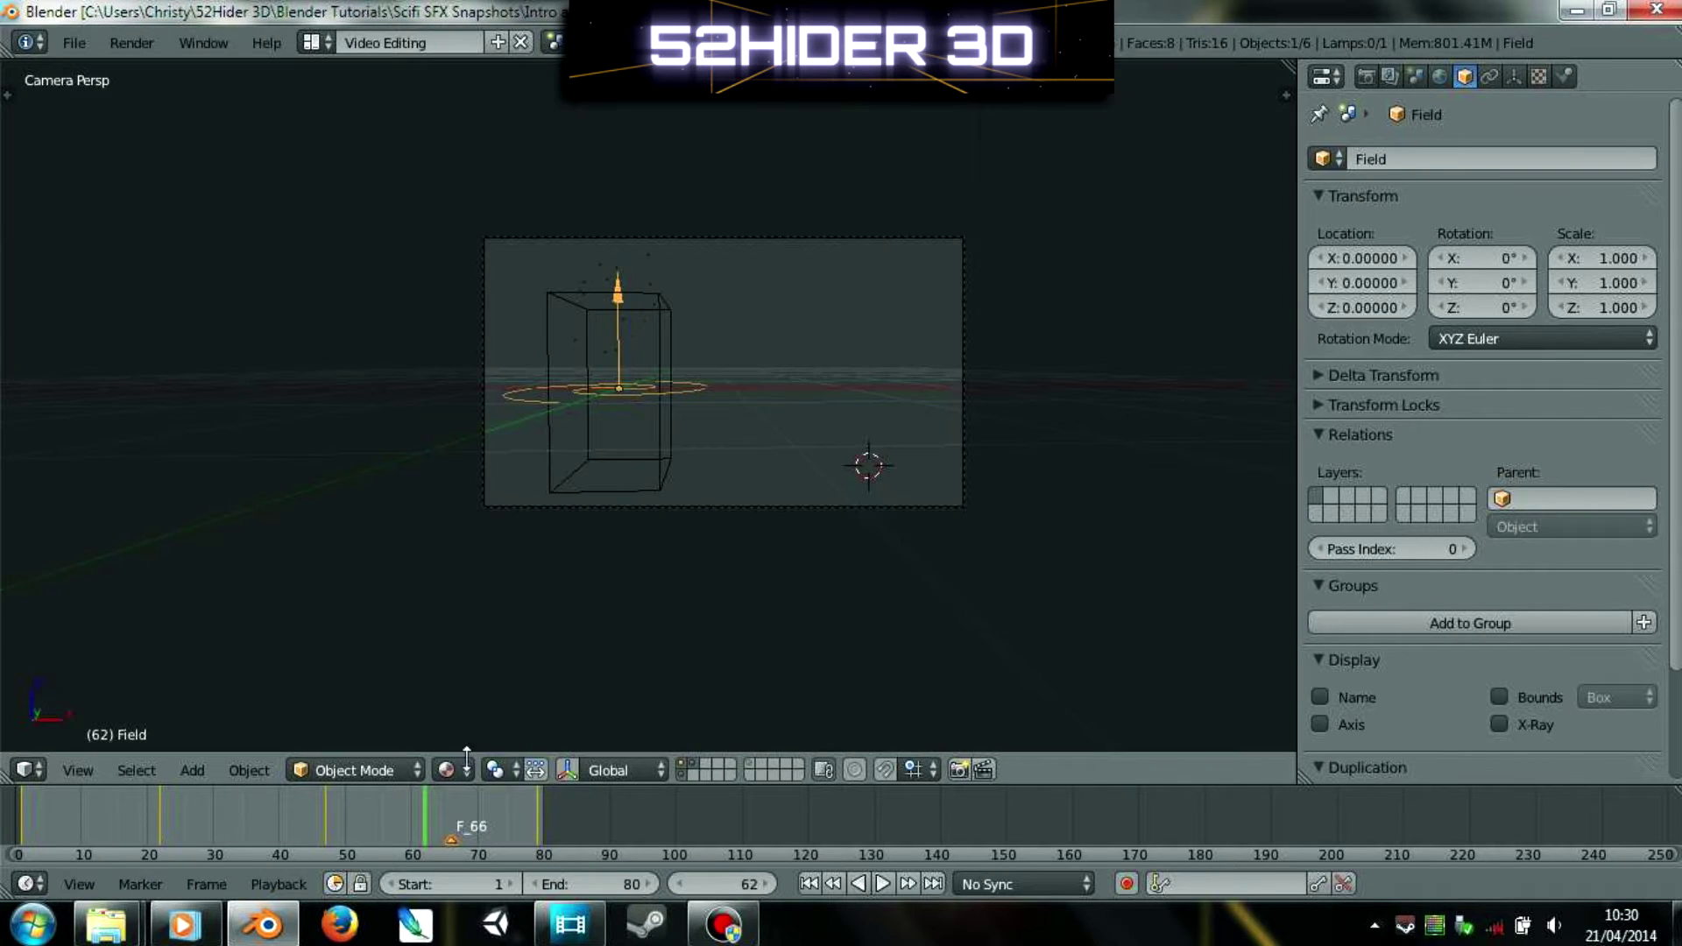
{"action": "left_click_drag", "start_coordinate": [355, 809], "coordinate": [162, 812]}
{"action": "left_click", "coordinate": [119, 806]}
- Split the properties area in two and change its upper part to an Outliner
{"action": "left_click_drag", "start_coordinate": [1672, 68], "coordinate": [1665, 346]}
{"action": "left_click", "coordinate": [1325, 77]}
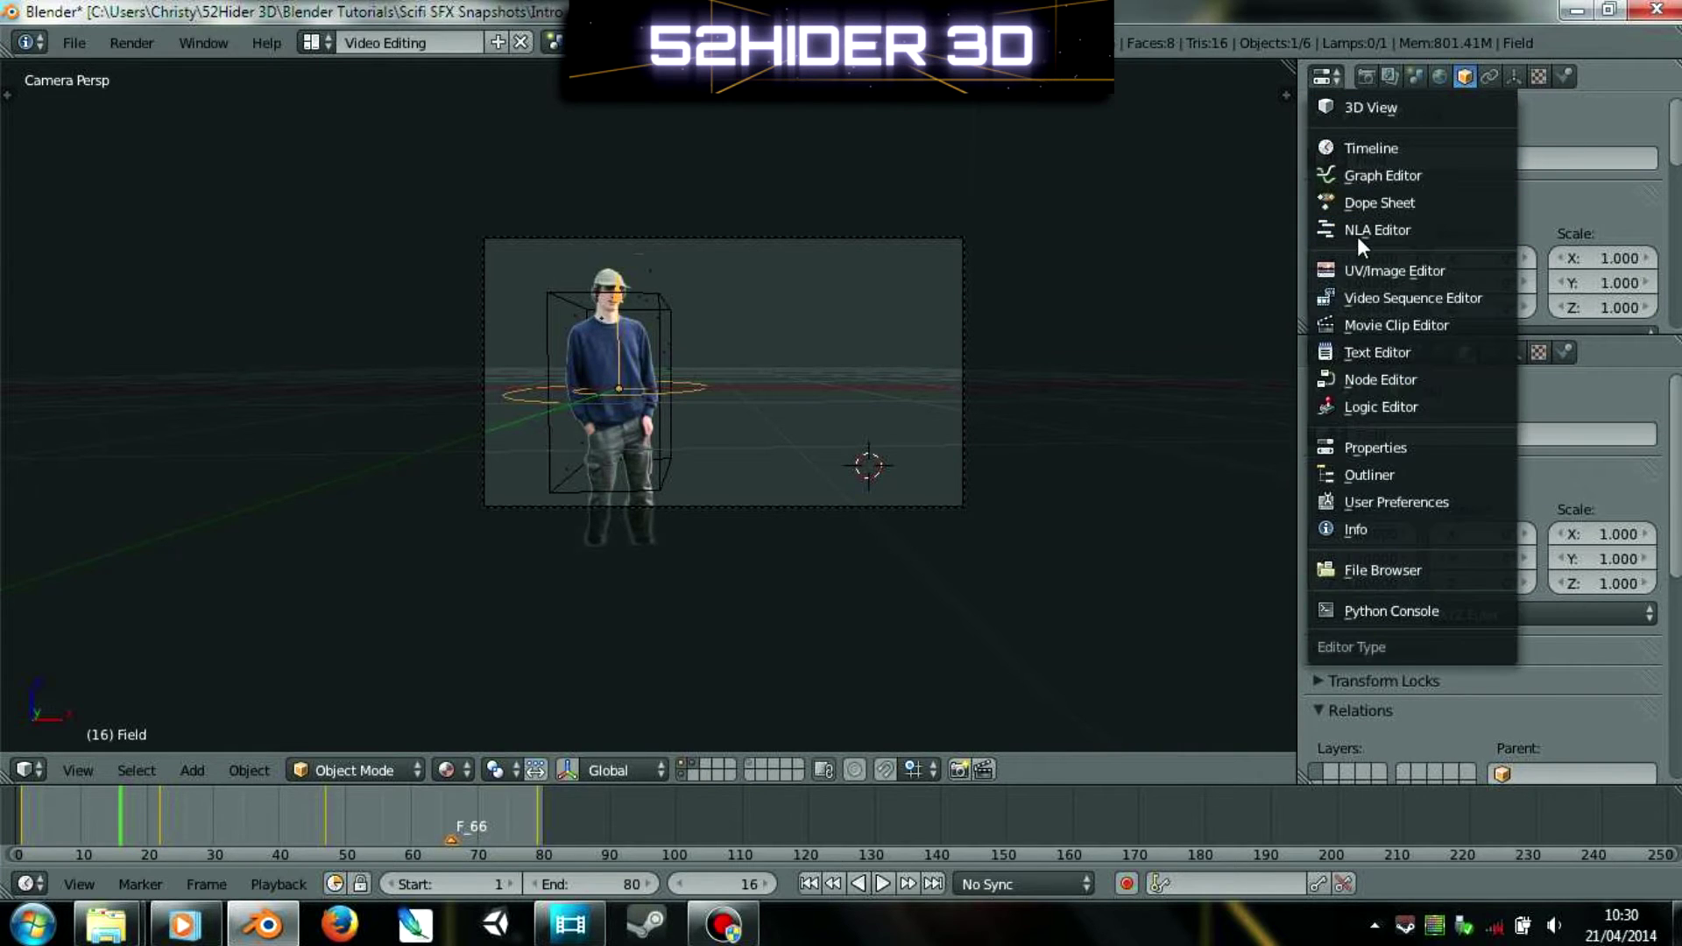
{"action": "left_click", "coordinate": [1349, 474]}
- Select the Beam gradient object in the Outliner and make it visible in the viewport
{"action": "scroll", "coordinate": [1426, 125], "scroll_direction": "down", "scroll_amount": 1}
{"action": "left_click", "coordinate": [1419, 116]}
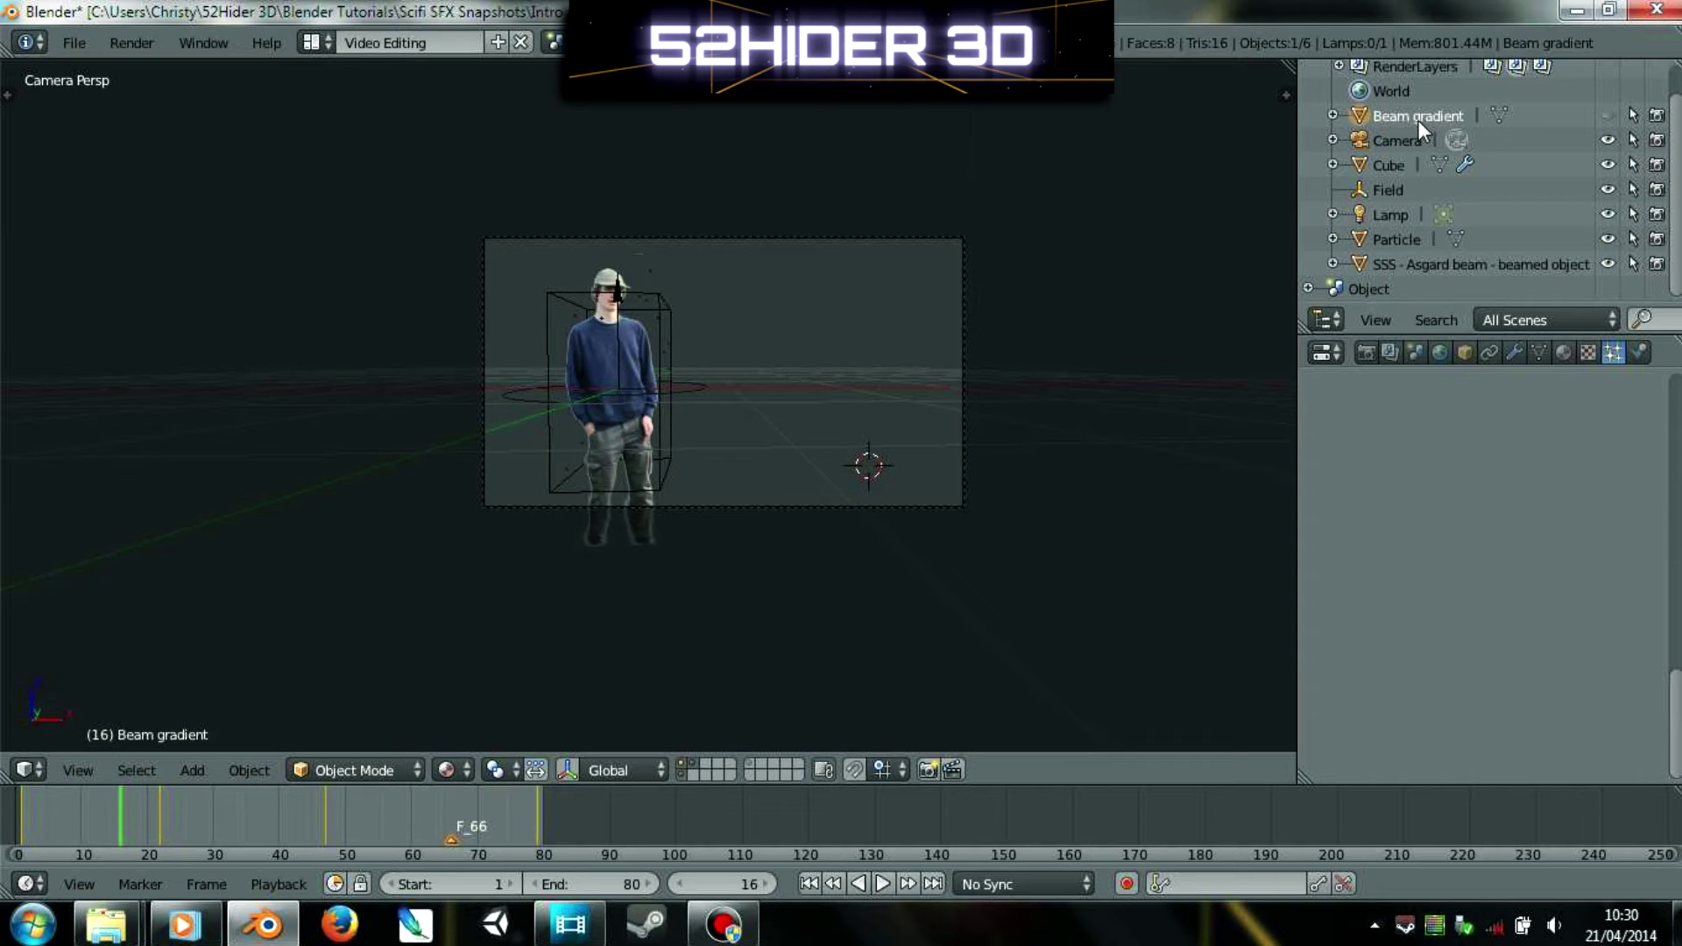
{"action": "middle_click_drag", "start_coordinate": [701, 325], "coordinate": [781, 359]}
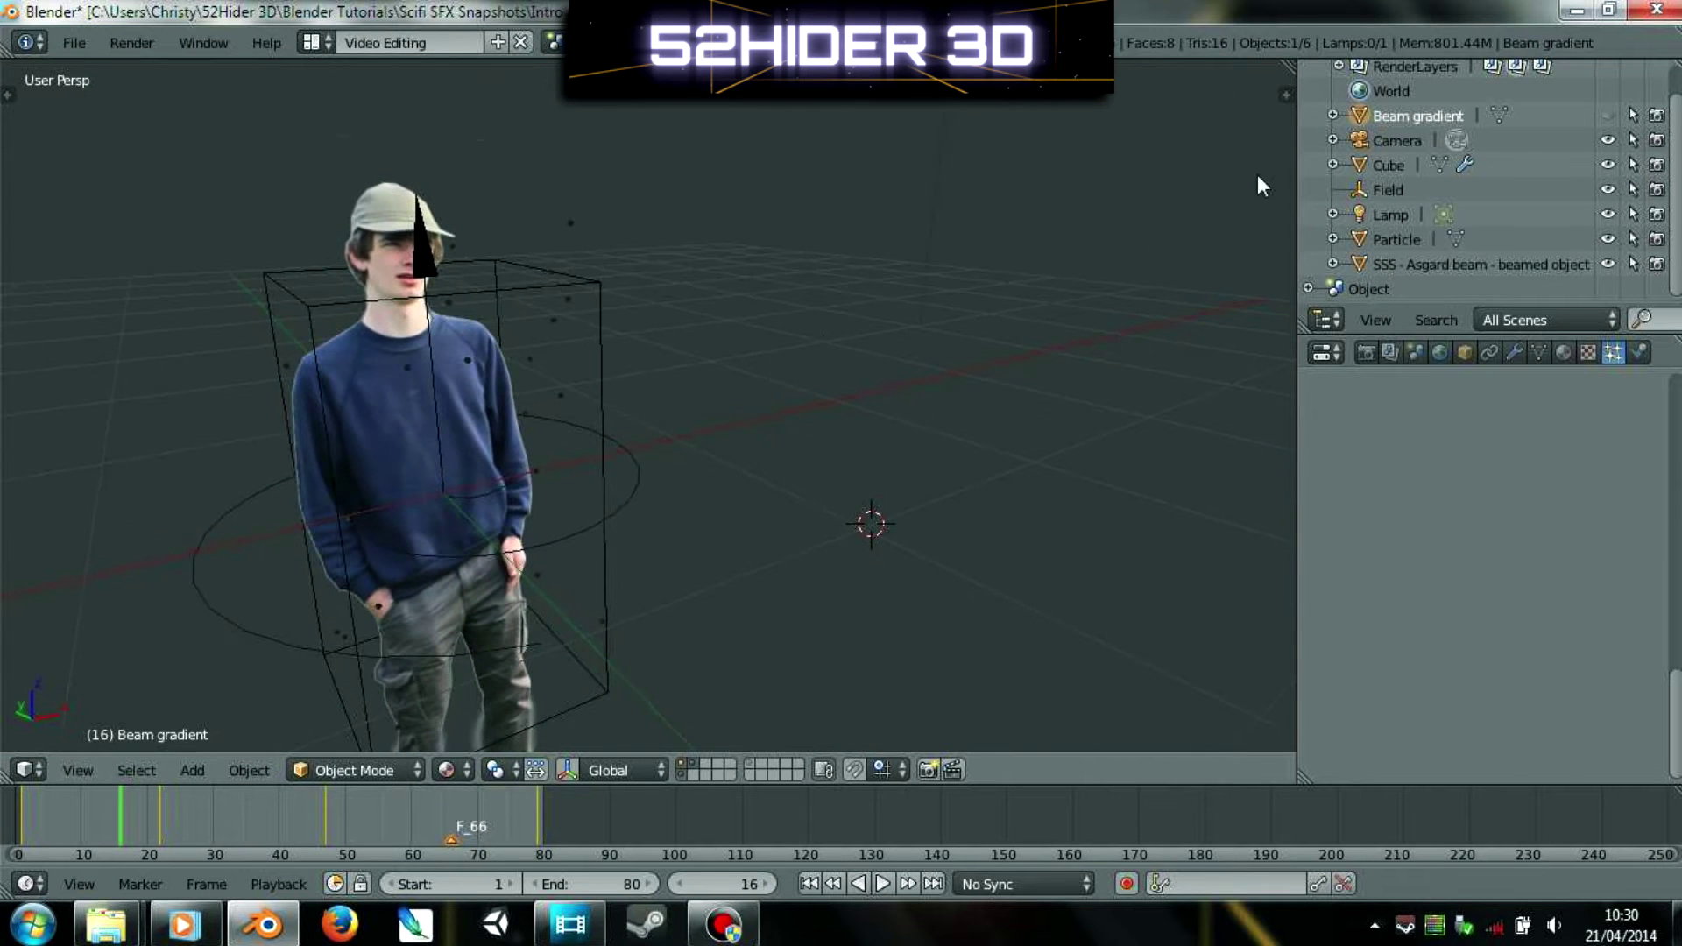
{"action": "left_click", "coordinate": [1607, 115]}
{"action": "middle_click_drag", "start_coordinate": [813, 275], "coordinate": [792, 219]}
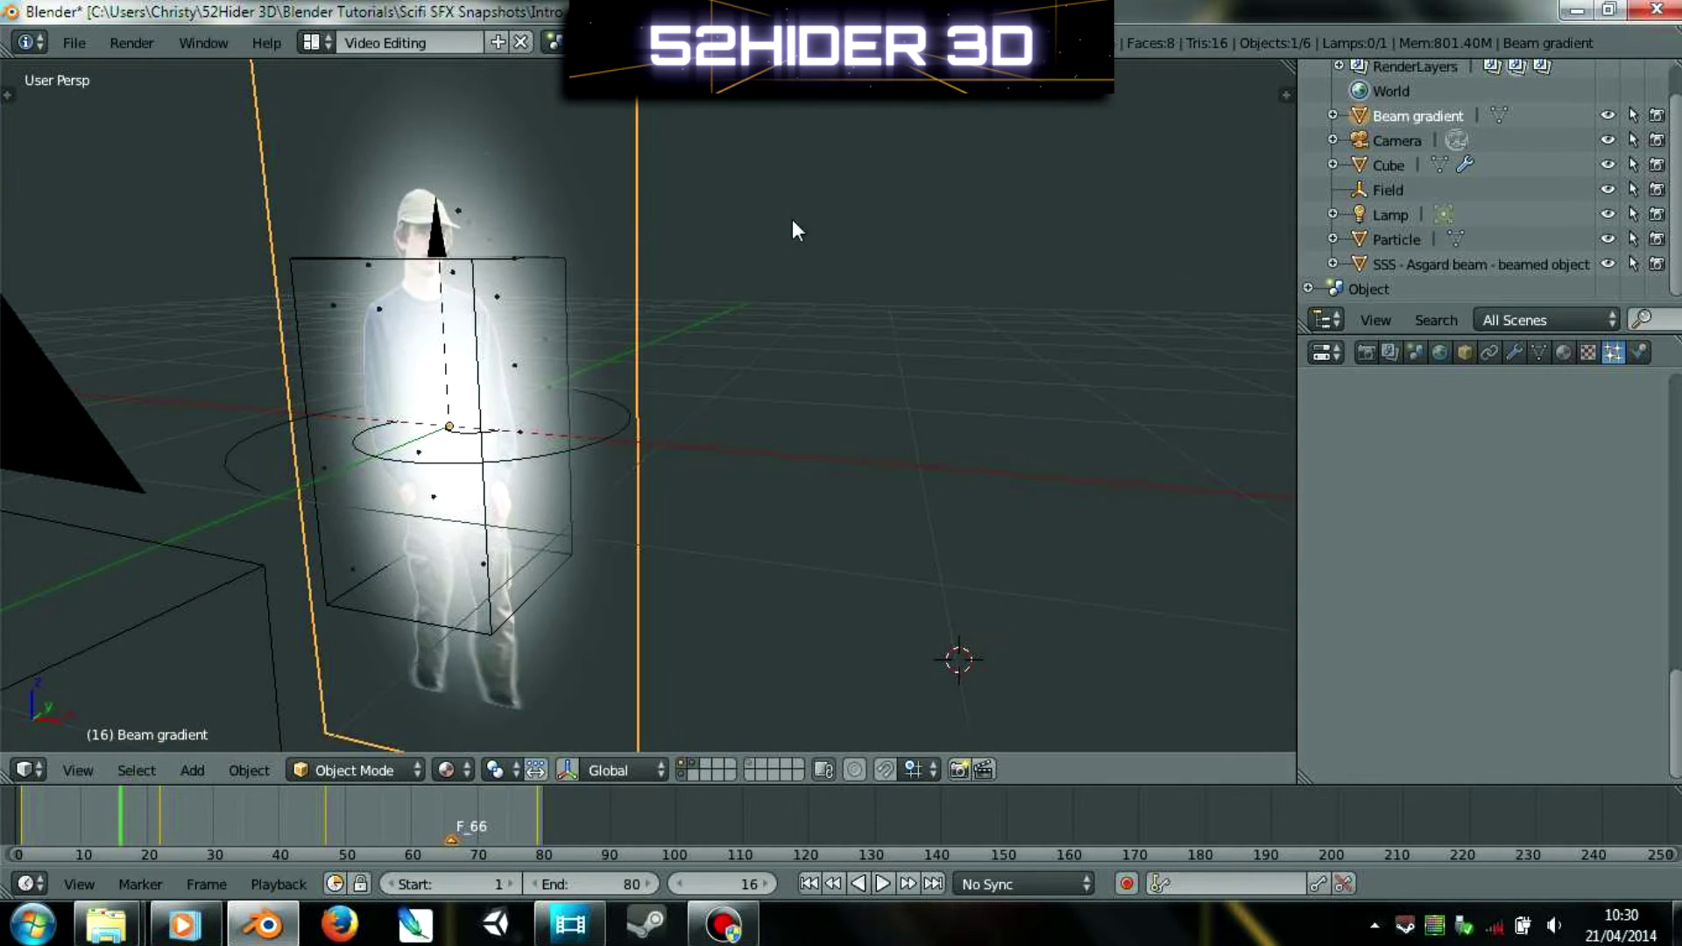
- Scrub the timeline to frame 62 to inspect the beam gradient's animation over the person
{"action": "middle_click_drag", "start_coordinate": [462, 456], "coordinate": [466, 497]}
{"action": "scroll", "coordinate": [587, 417], "scroll_direction": "down", "scroll_amount": 2}
{"action": "scroll", "coordinate": [466, 498], "scroll_direction": "down", "scroll_amount": 2}
{"action": "left_click_drag", "start_coordinate": [333, 793], "coordinate": [423, 813]}
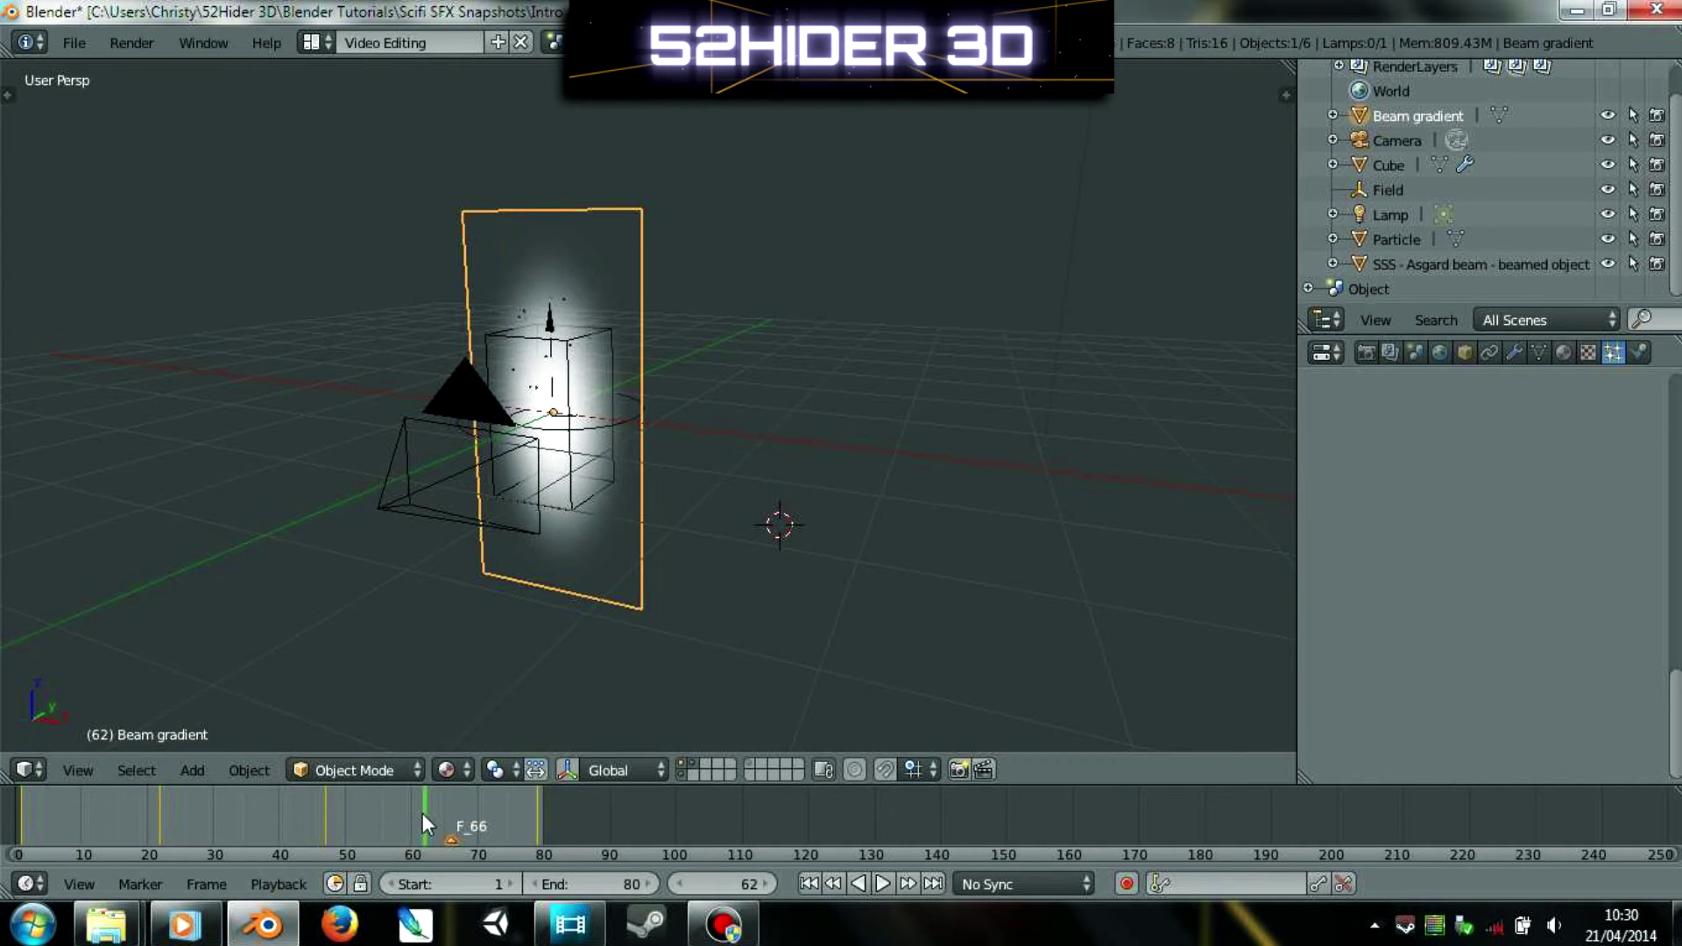
- Hide every object except the Beam gradient, inspect the glow plane from several angles, and show the other objects again
{"action": "left_click", "coordinate": [1608, 140]}
{"action": "left_click", "coordinate": [1608, 214]}
{"action": "left_click", "coordinate": [1608, 189]}
{"action": "left_click", "coordinate": [1608, 165]}
{"action": "middle_click_drag", "start_coordinate": [830, 254], "coordinate": [557, 462]}
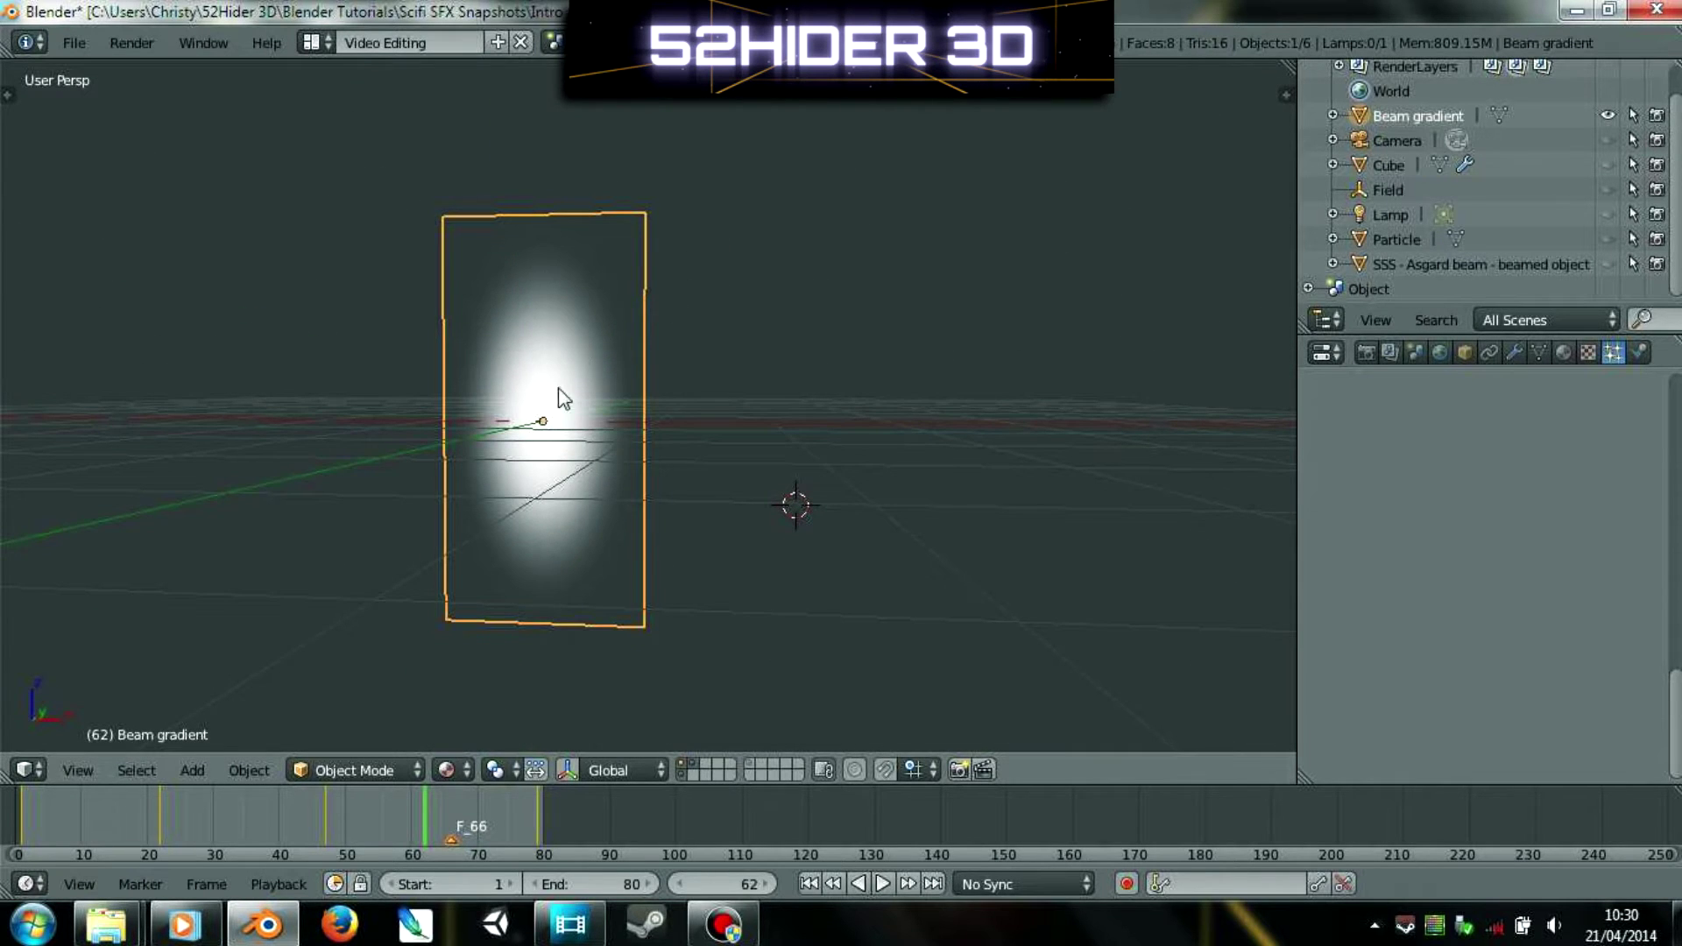
{"action": "middle_click_drag", "start_coordinate": [560, 396], "coordinate": [644, 451]}
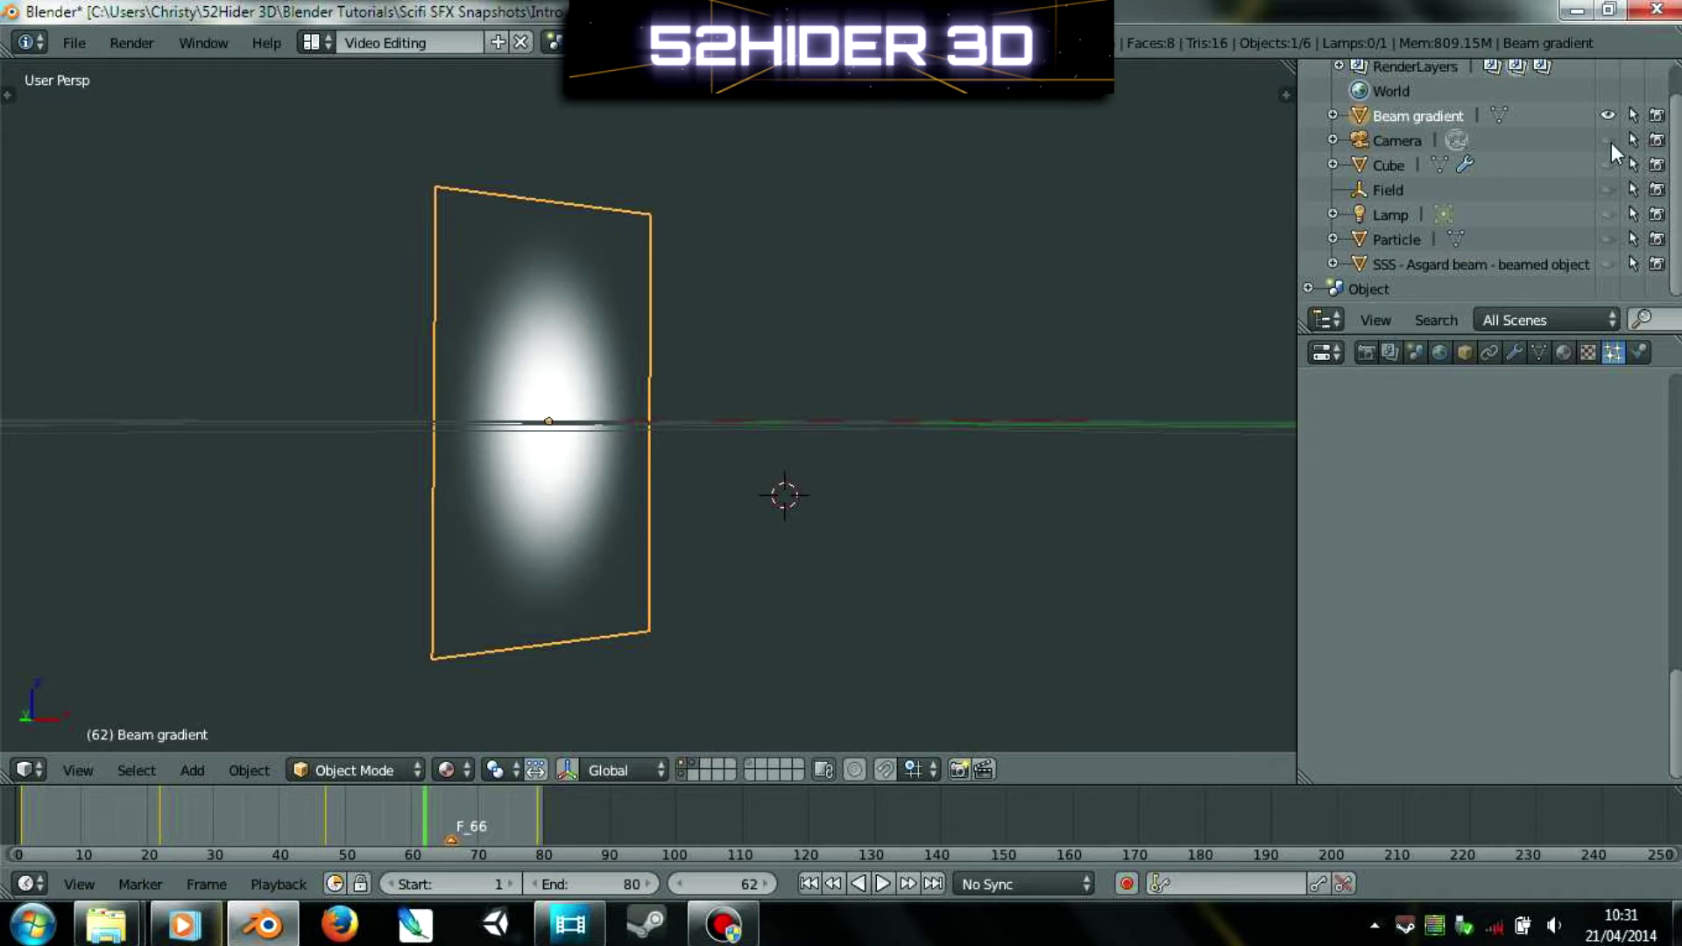
{"action": "left_click_drag", "start_coordinate": [1608, 140], "coordinate": [1607, 164]}
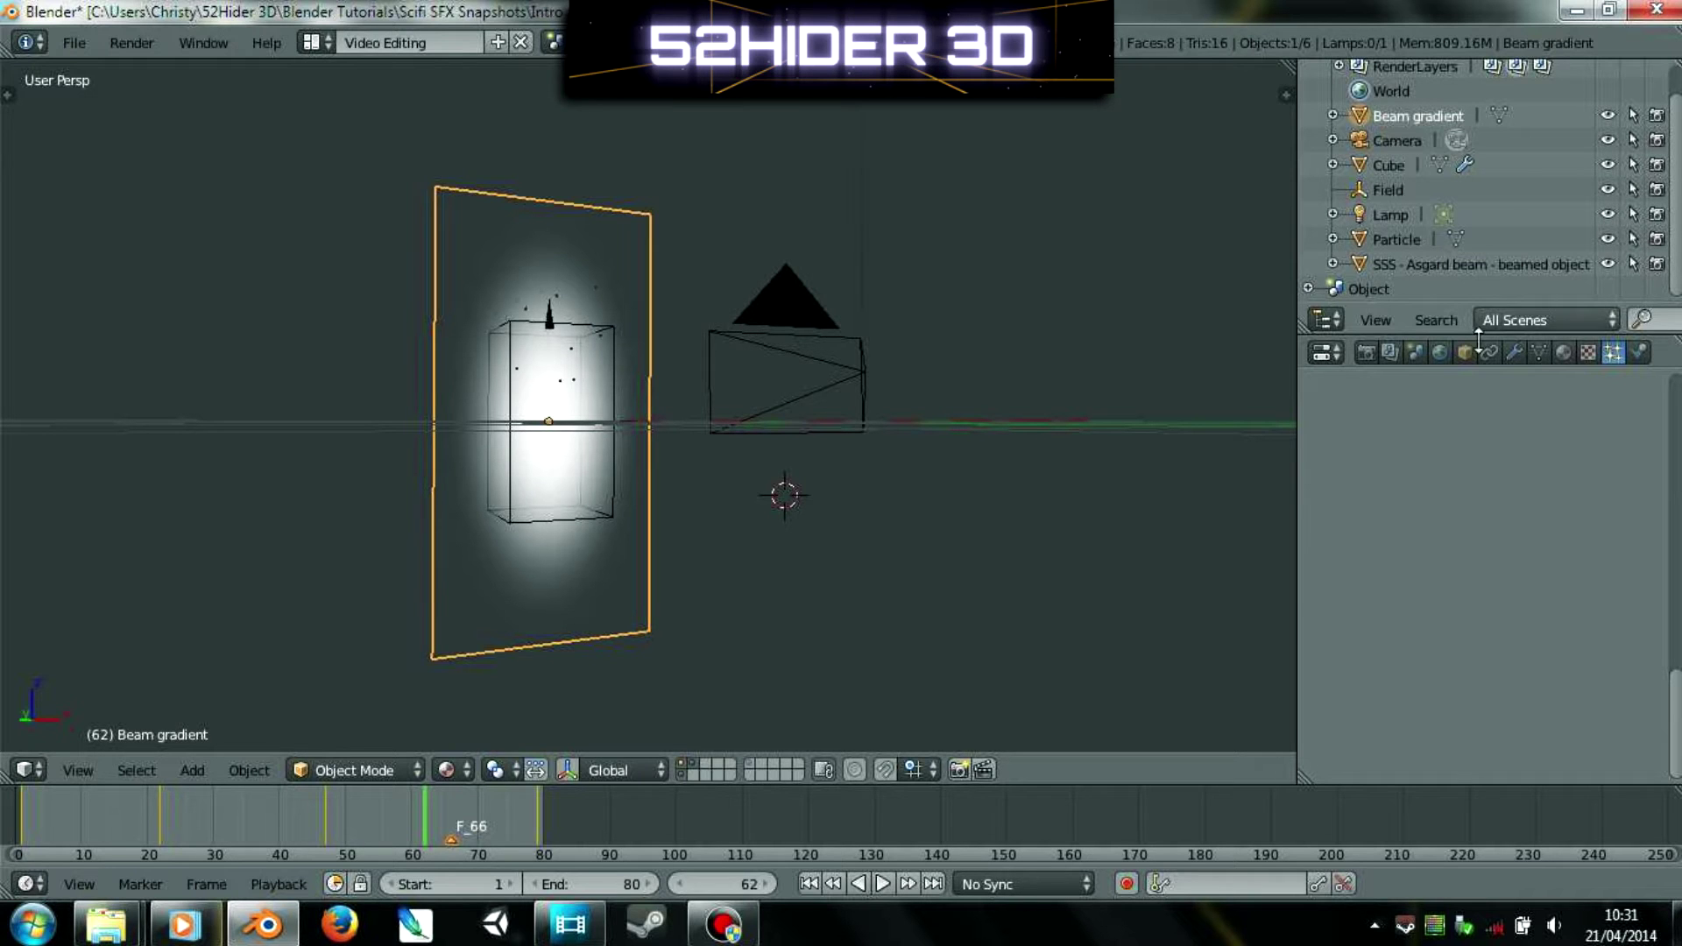
- In the render layer settings, select the Main render layer and show only scene layer 1
{"action": "left_click", "coordinate": [1389, 353]}
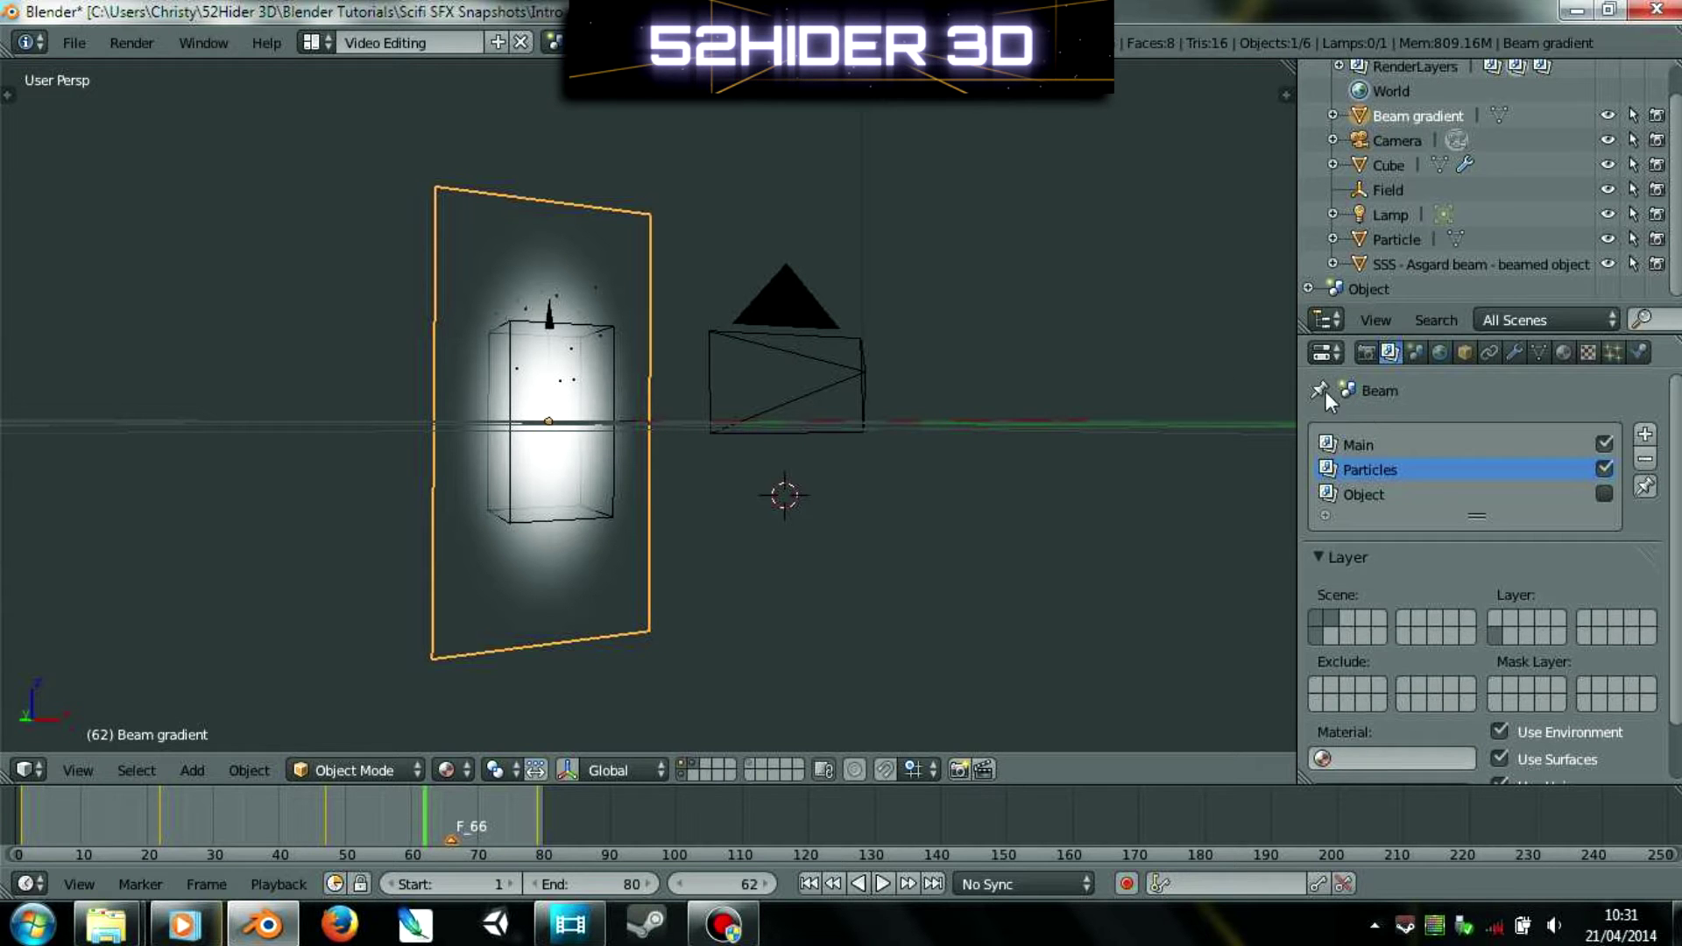
{"action": "middle_click_drag", "start_coordinate": [744, 139], "coordinate": [610, 123]}
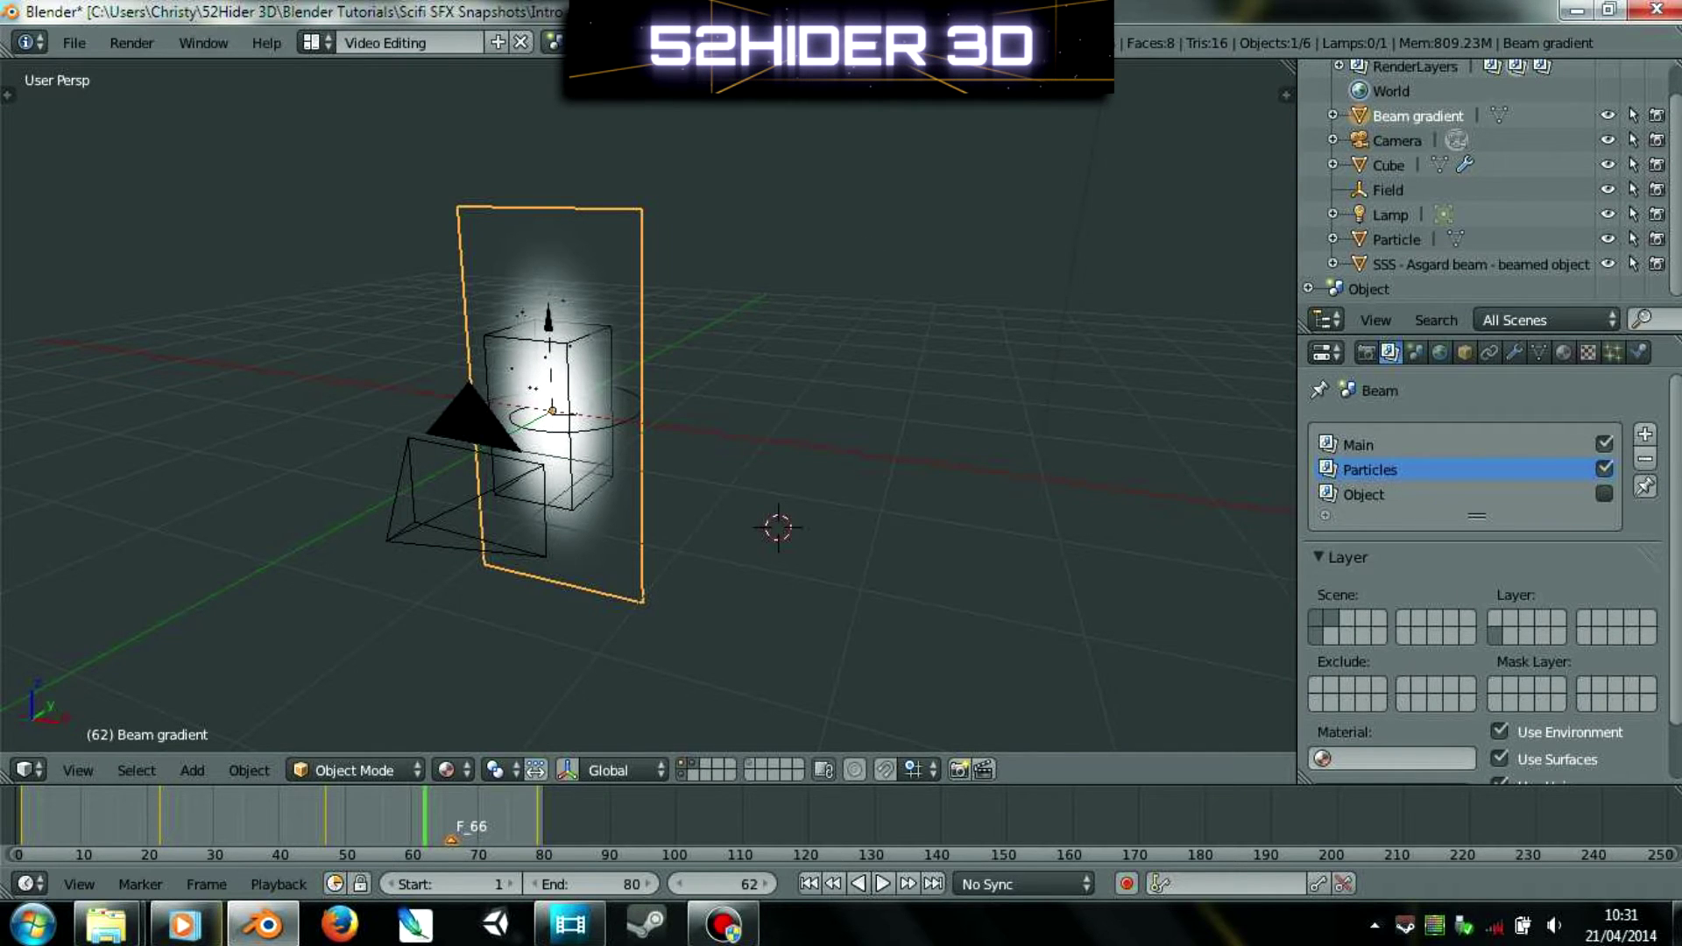
{"action": "key", "text": "space"}
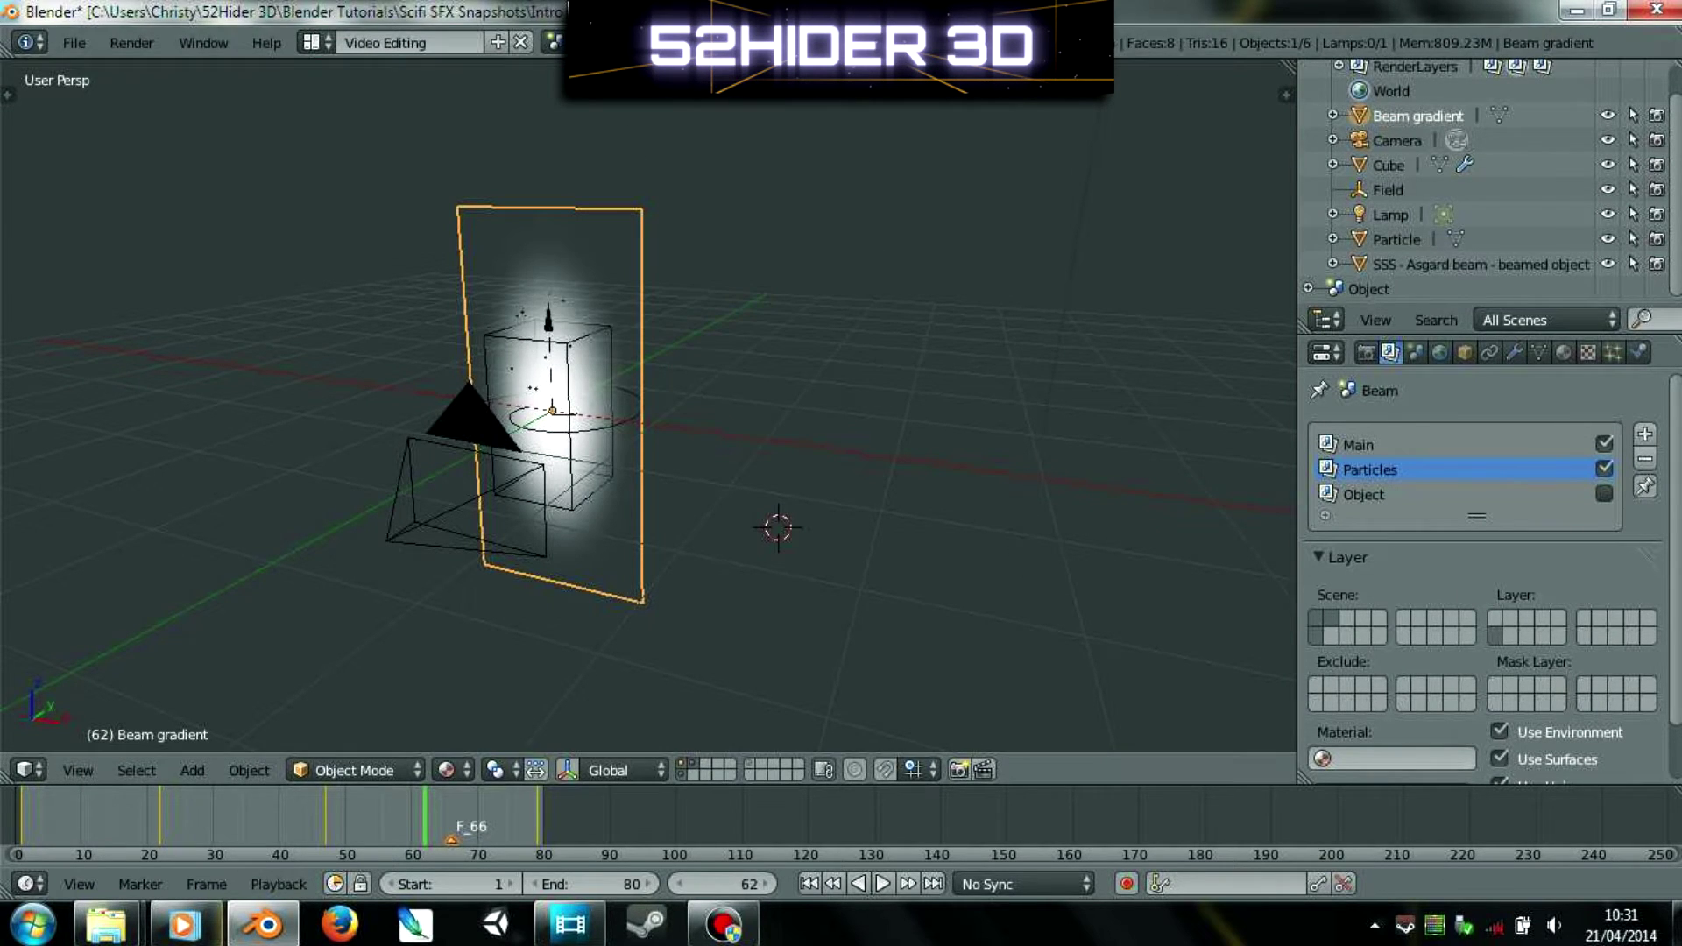
{"action": "left_click", "coordinate": [1363, 447]}
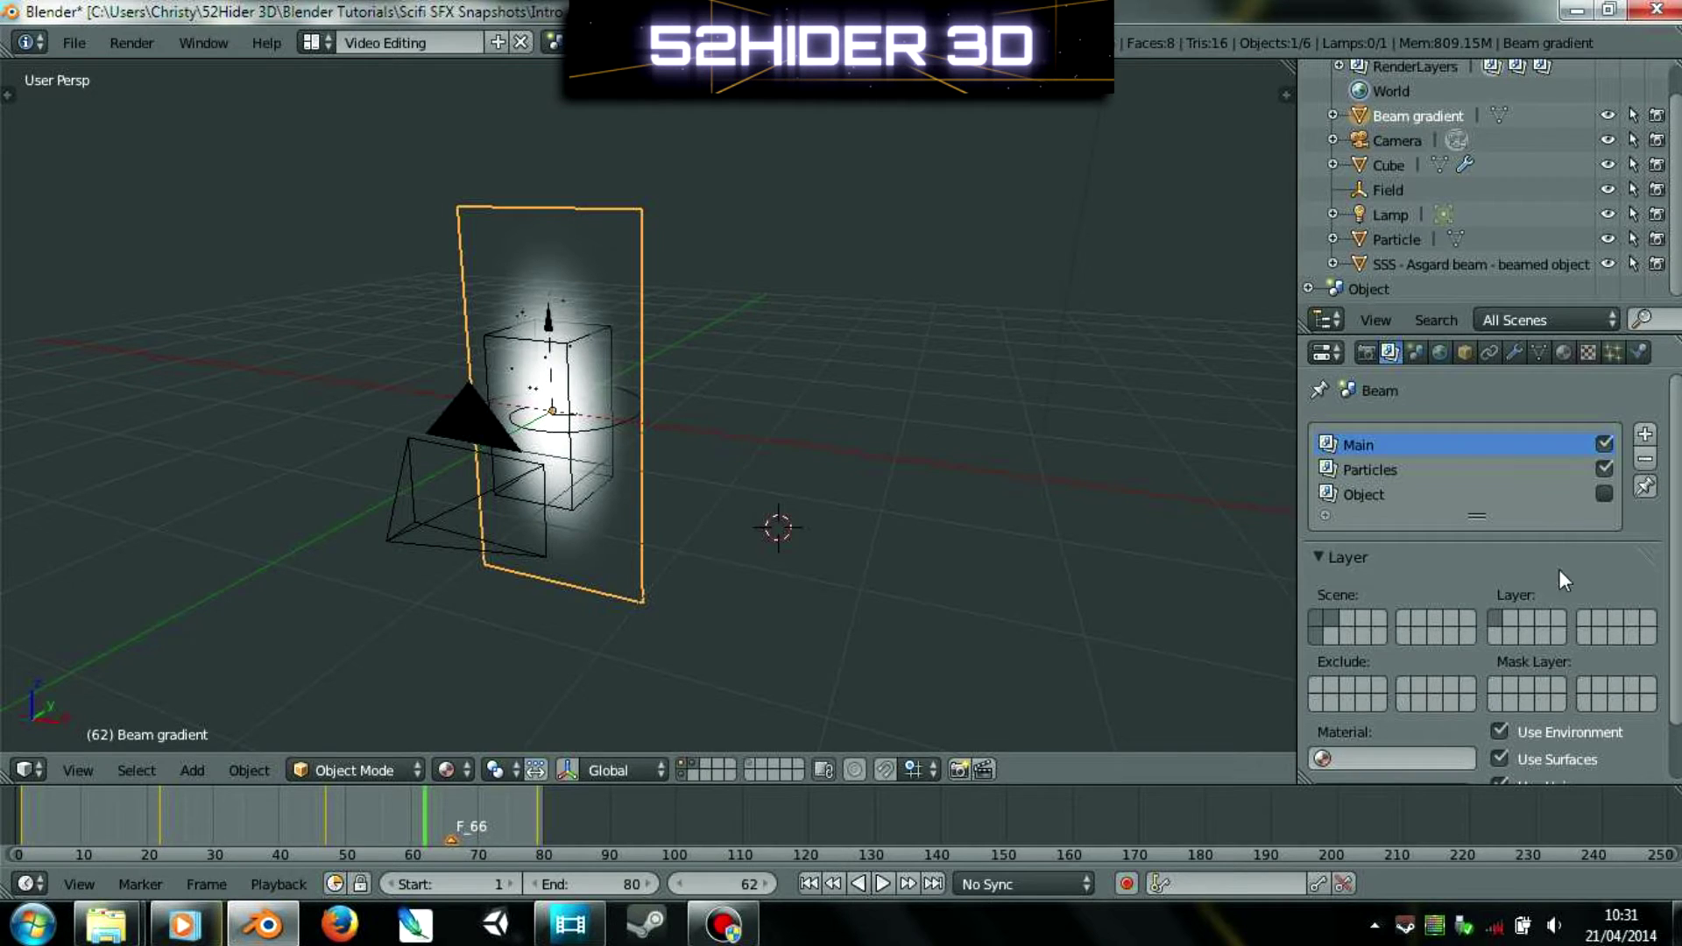
{"action": "left_click", "coordinate": [681, 766]}
{"action": "middle_click_drag", "start_coordinate": [539, 522], "coordinate": [553, 252]}
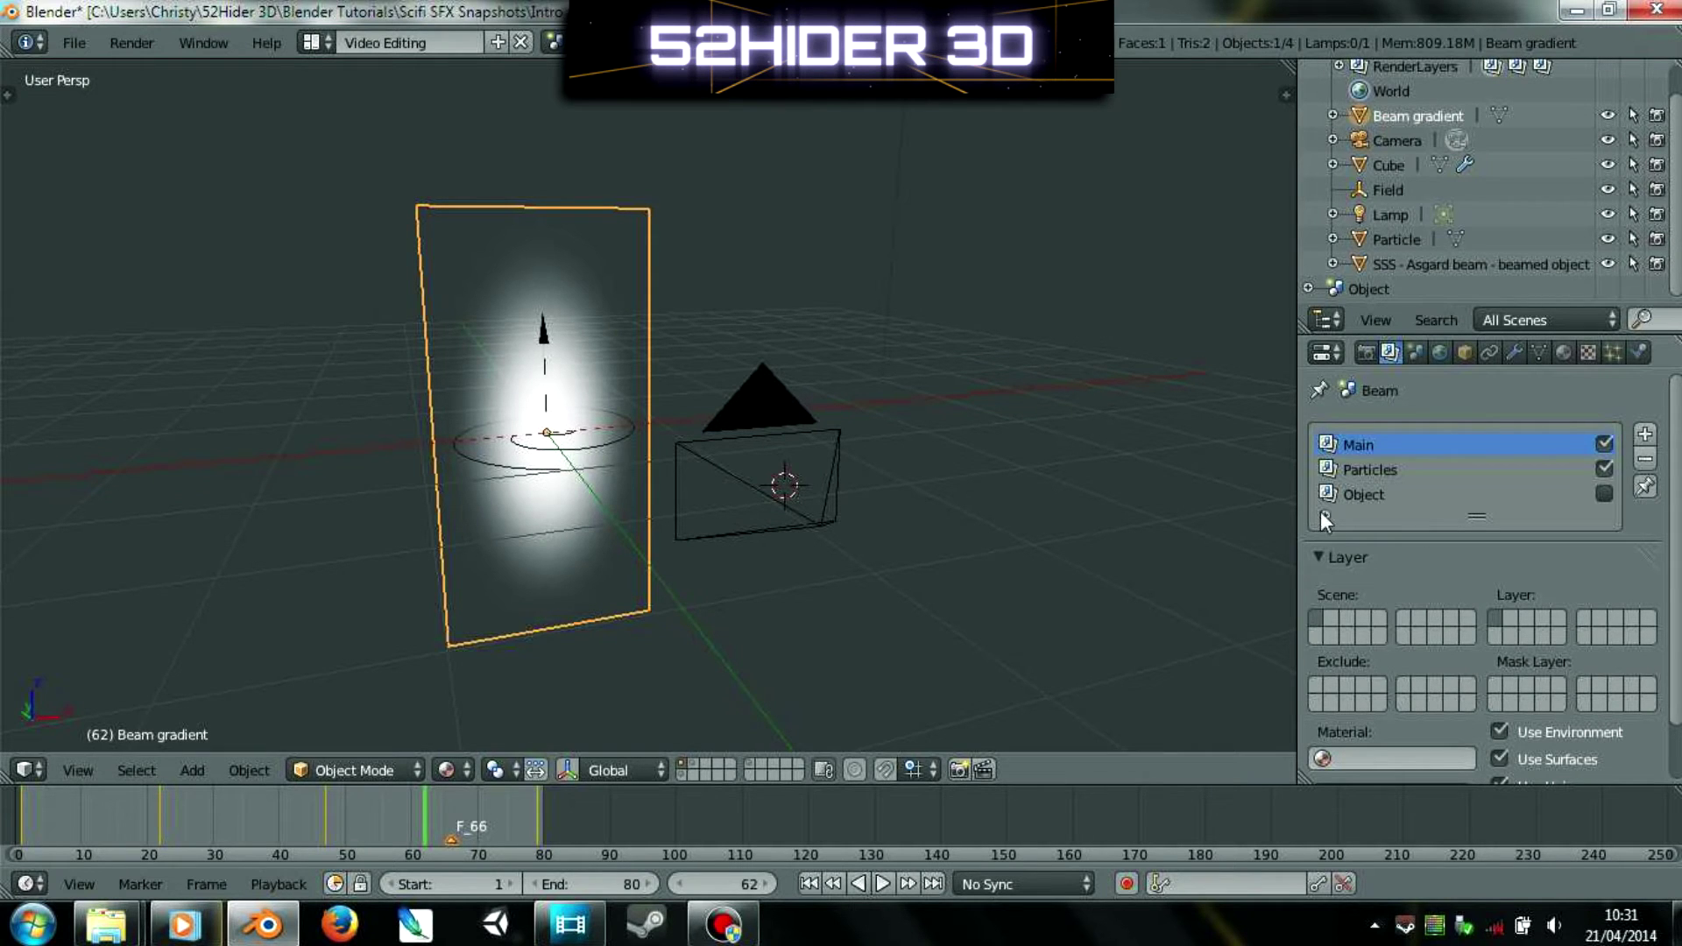
- Select the Particles render layer, show only scene layer 11 with the cube emitter, and move to frame 29
{"action": "left_click", "coordinate": [1364, 471]}
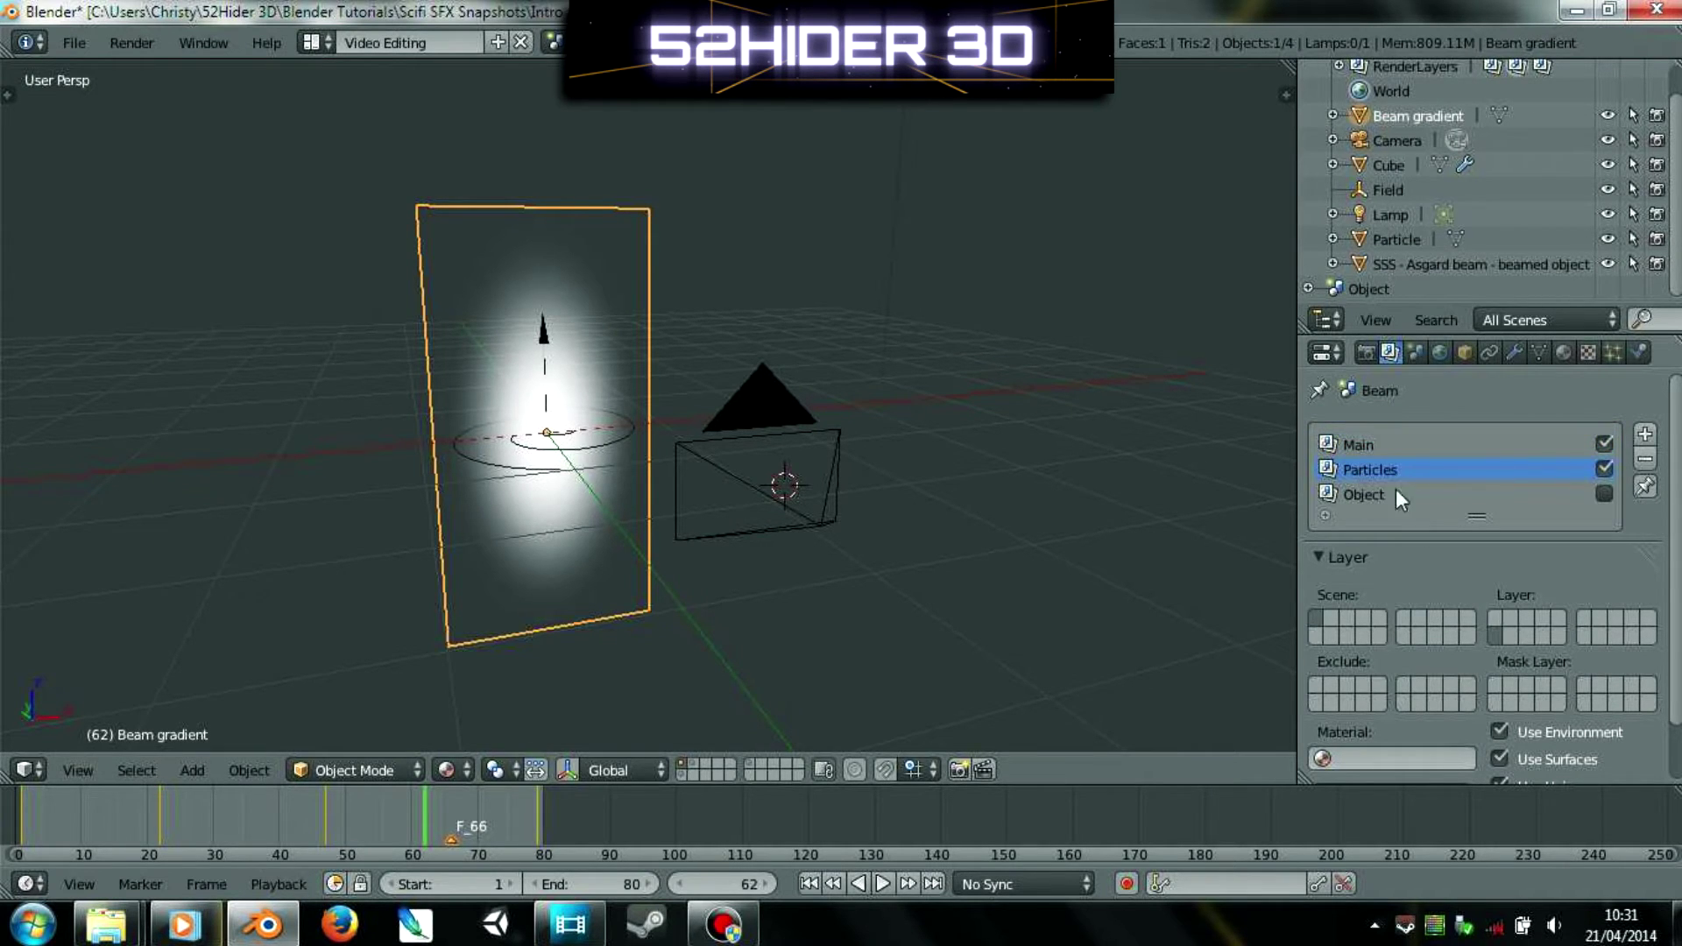
{"action": "left_click", "coordinate": [679, 843]}
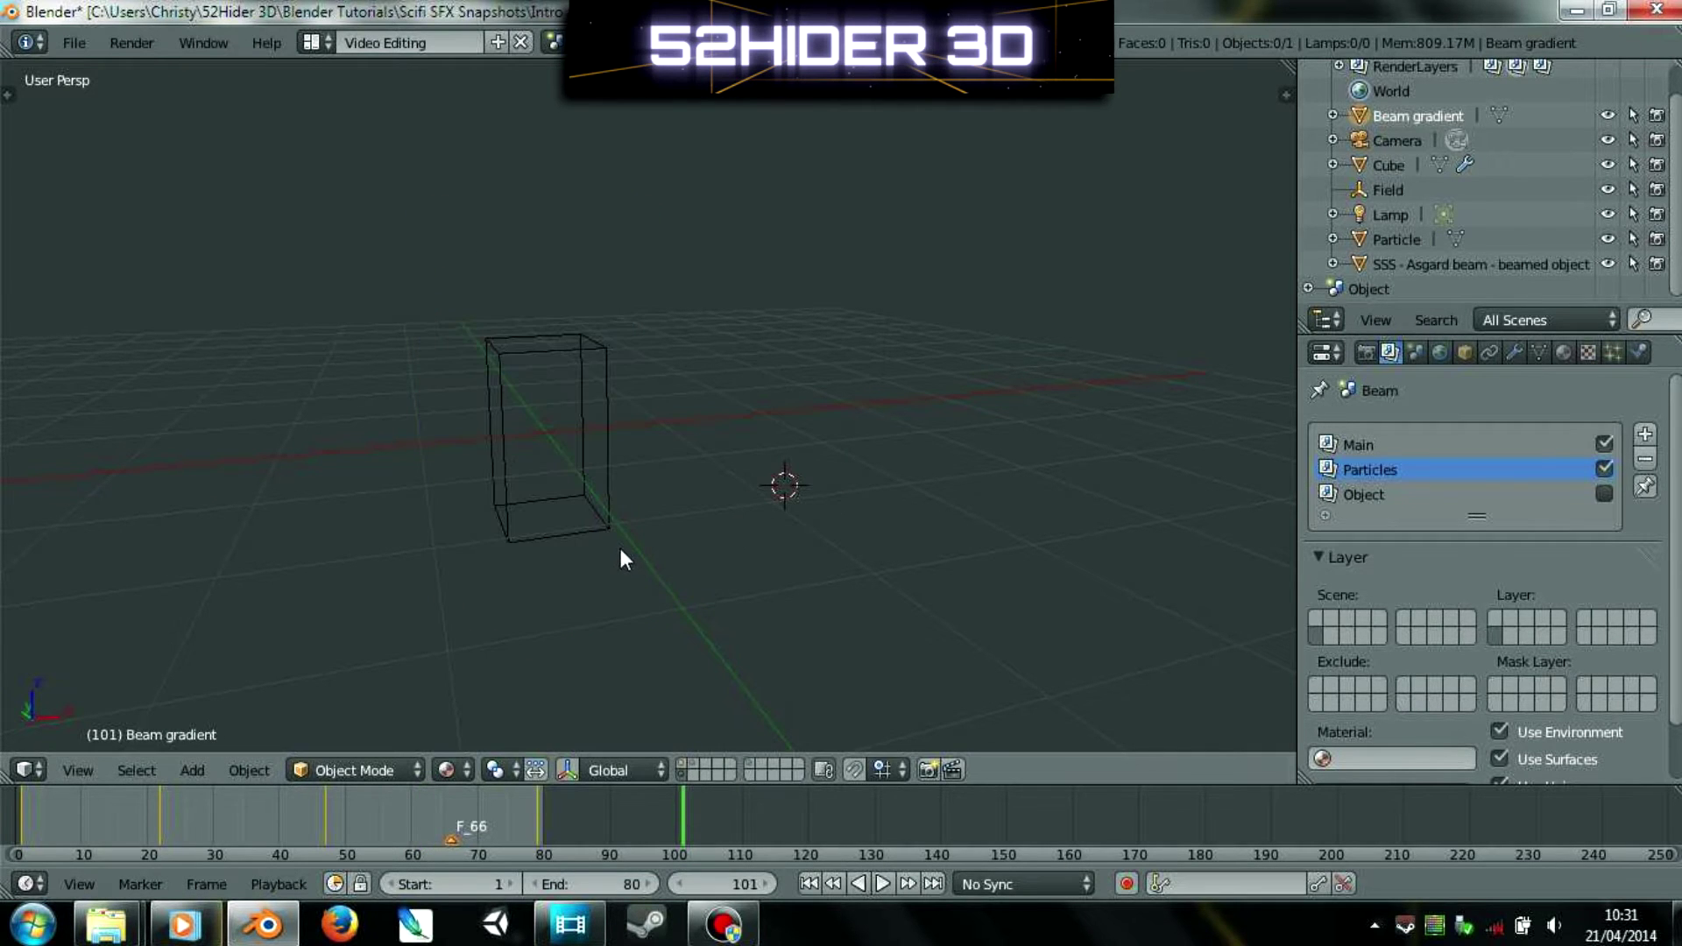
{"action": "left_click", "coordinate": [457, 814]}
{"action": "left_click_drag", "start_coordinate": [210, 795], "coordinate": [208, 792]}
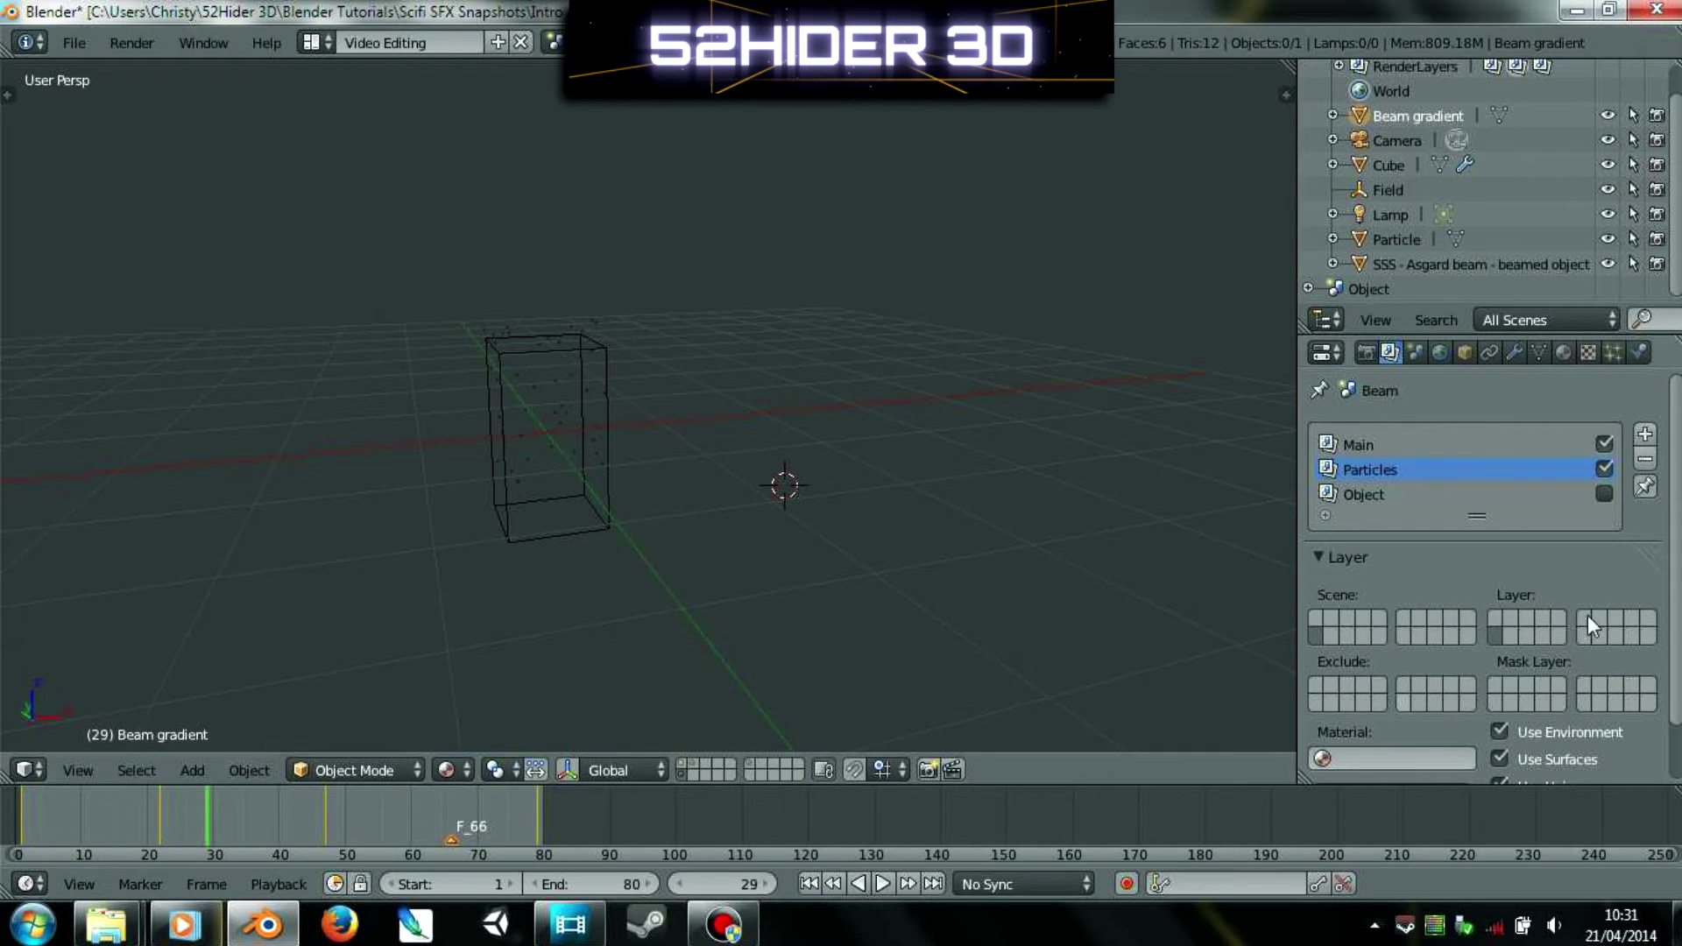
- Switch to the Object scene, scrub its timeline to frame 40 and save the file
{"action": "left_click", "coordinate": [553, 41]}
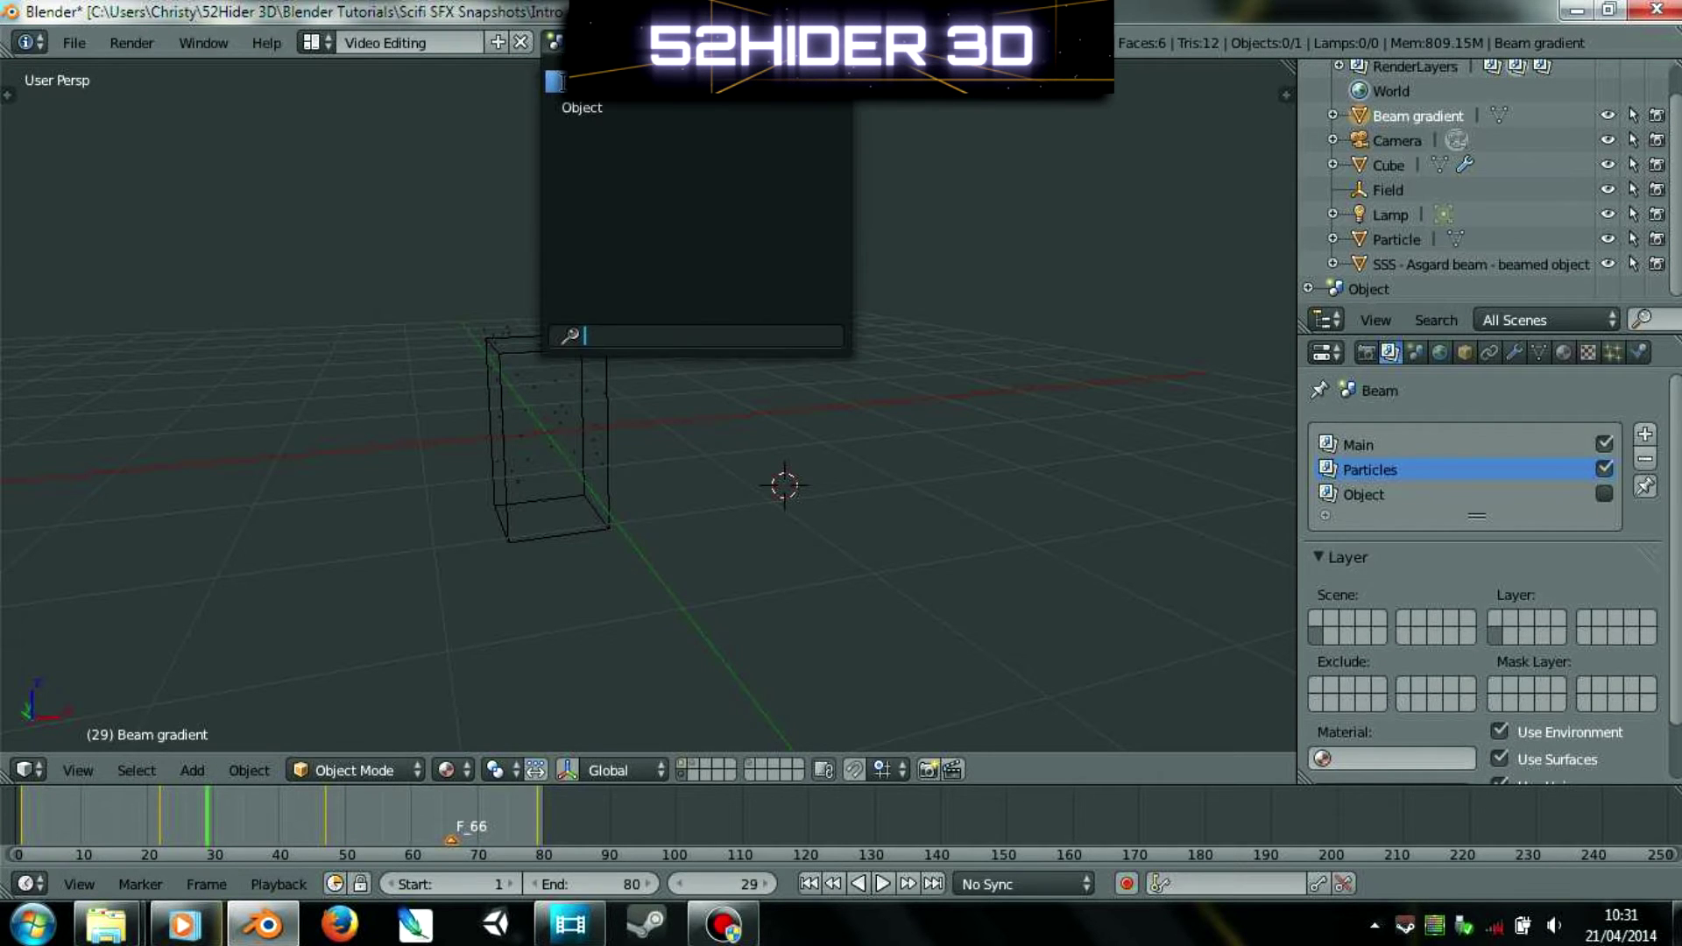
{"action": "left_click", "coordinate": [570, 103]}
{"action": "left_click_drag", "start_coordinate": [360, 792], "coordinate": [283, 859]}
{"action": "key", "text": "ctrl+s"}
{"action": "left_click", "coordinate": [418, 648]}
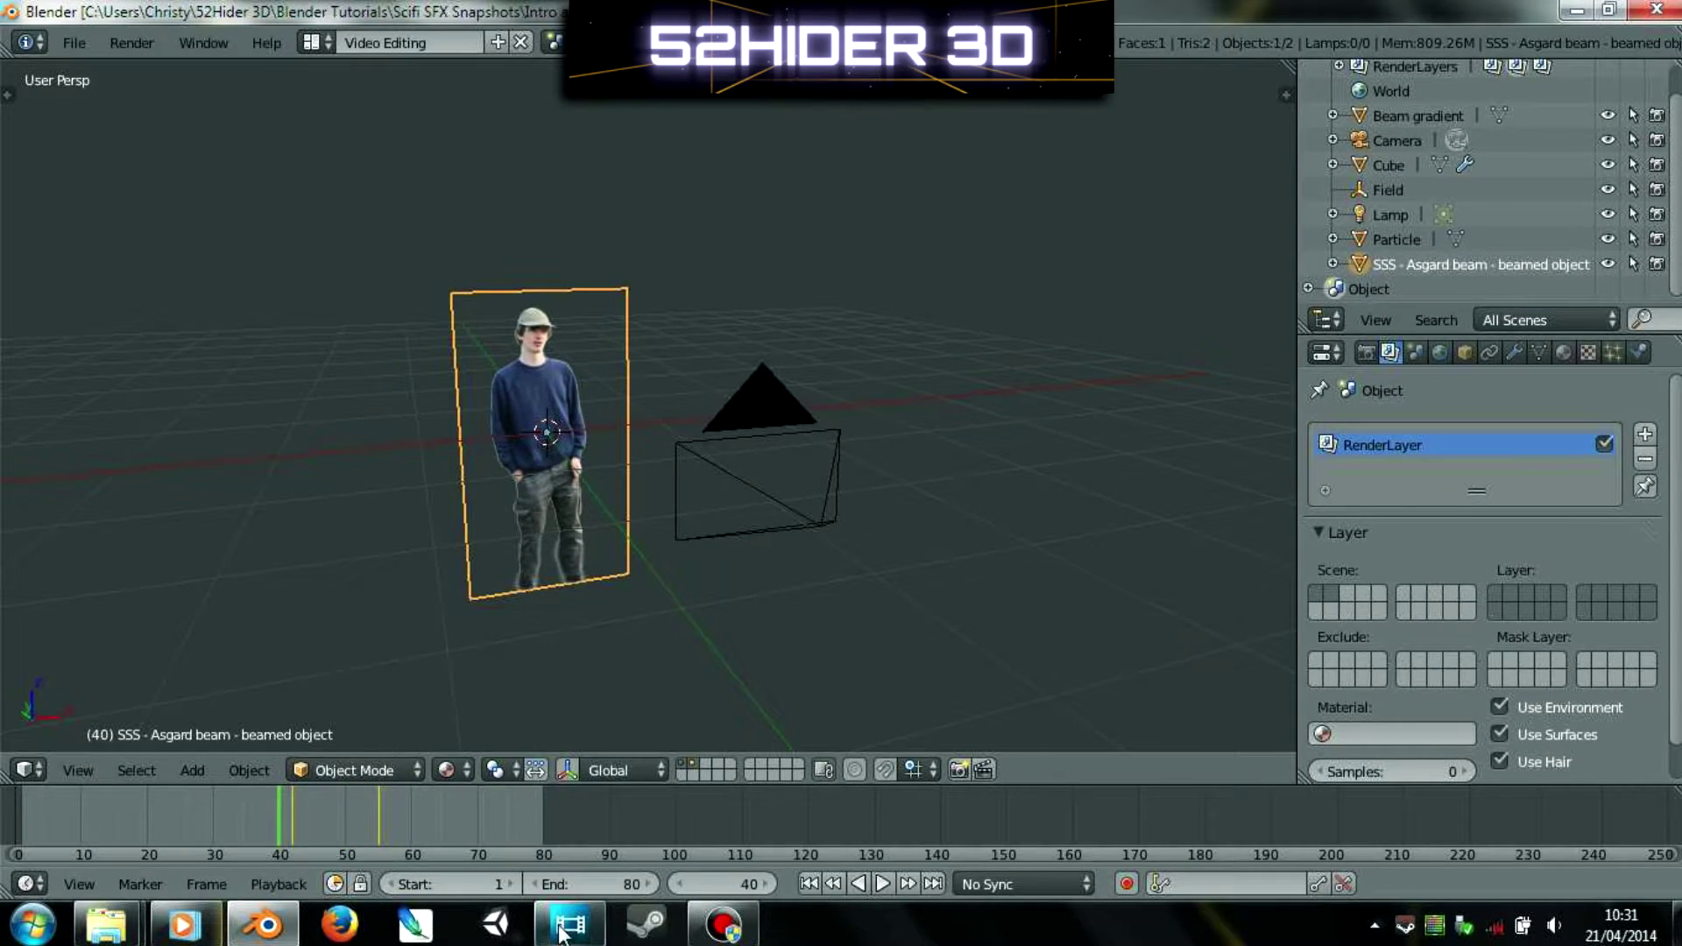
- Switch to Movie Studio, solo track 3 instead of track 2, and scrub the person's clip to 00:01:06.15
{"action": "key", "text": "alt+Tab"}
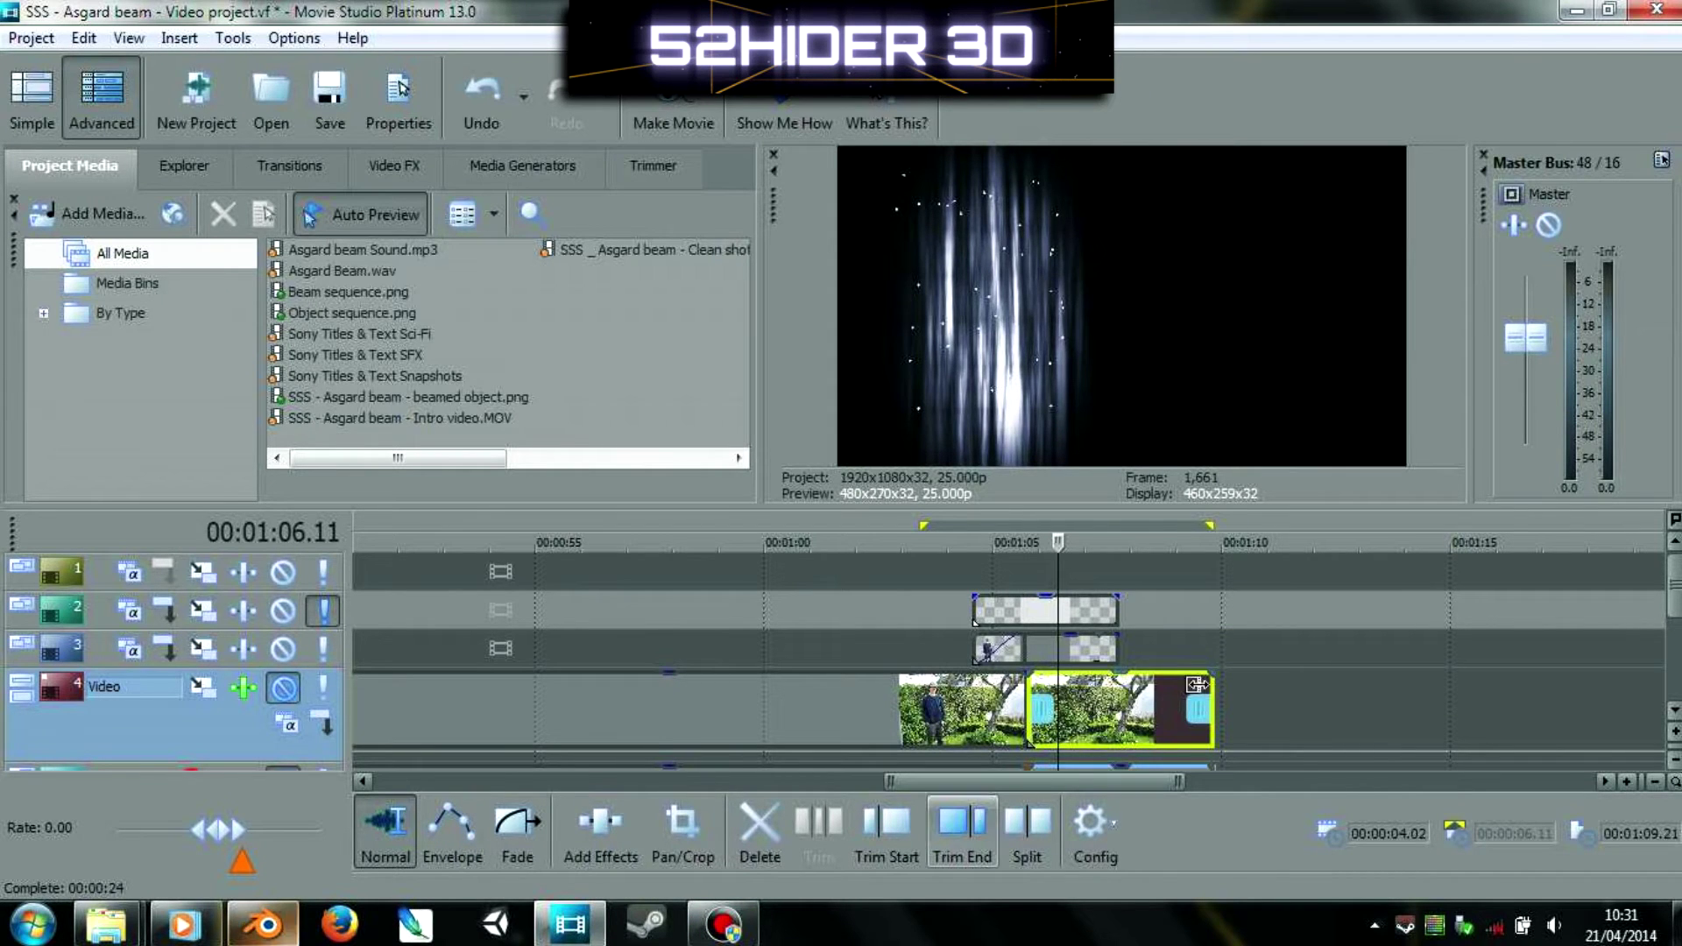
{"action": "mouse_move", "coordinate": [1057, 542]}
{"action": "left_mouse_down"}
{"action": "mouse_move", "coordinate": [995, 542]}
{"action": "mouse_move", "coordinate": [1118, 542]}
{"action": "mouse_move", "coordinate": [1027, 544]}
{"action": "left_mouse_up"}
{"action": "left_click", "coordinate": [323, 648]}
{"action": "left_click", "coordinate": [324, 611]}
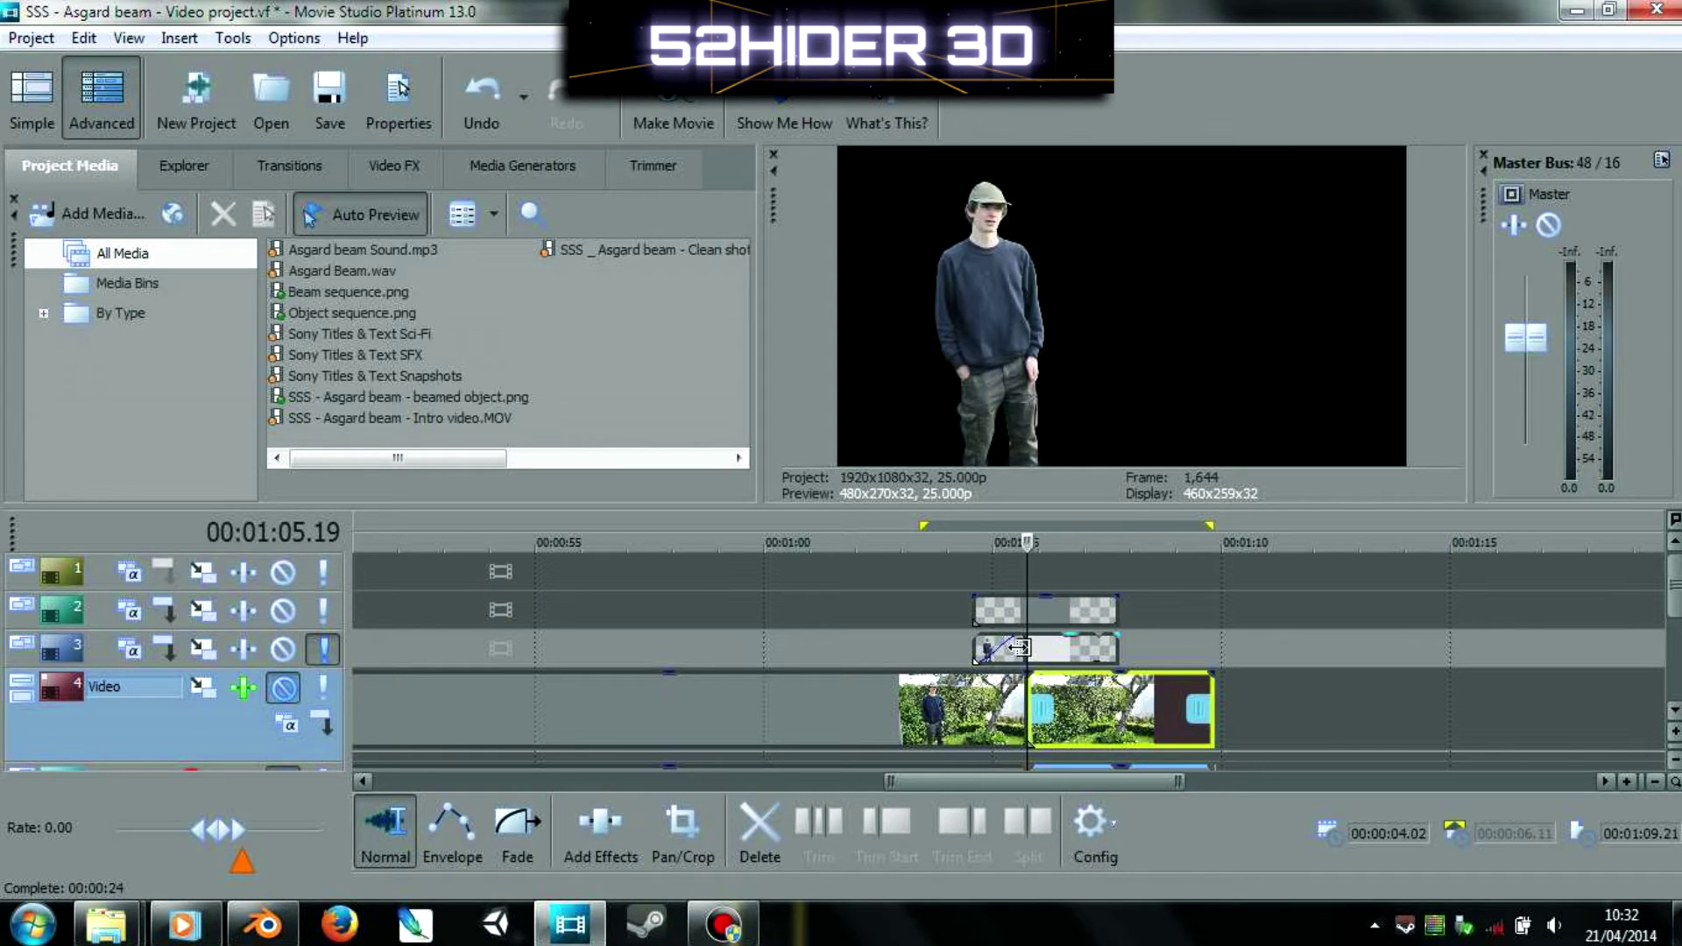
{"action": "left_click_drag", "start_coordinate": [1023, 543], "coordinate": [1065, 539]}
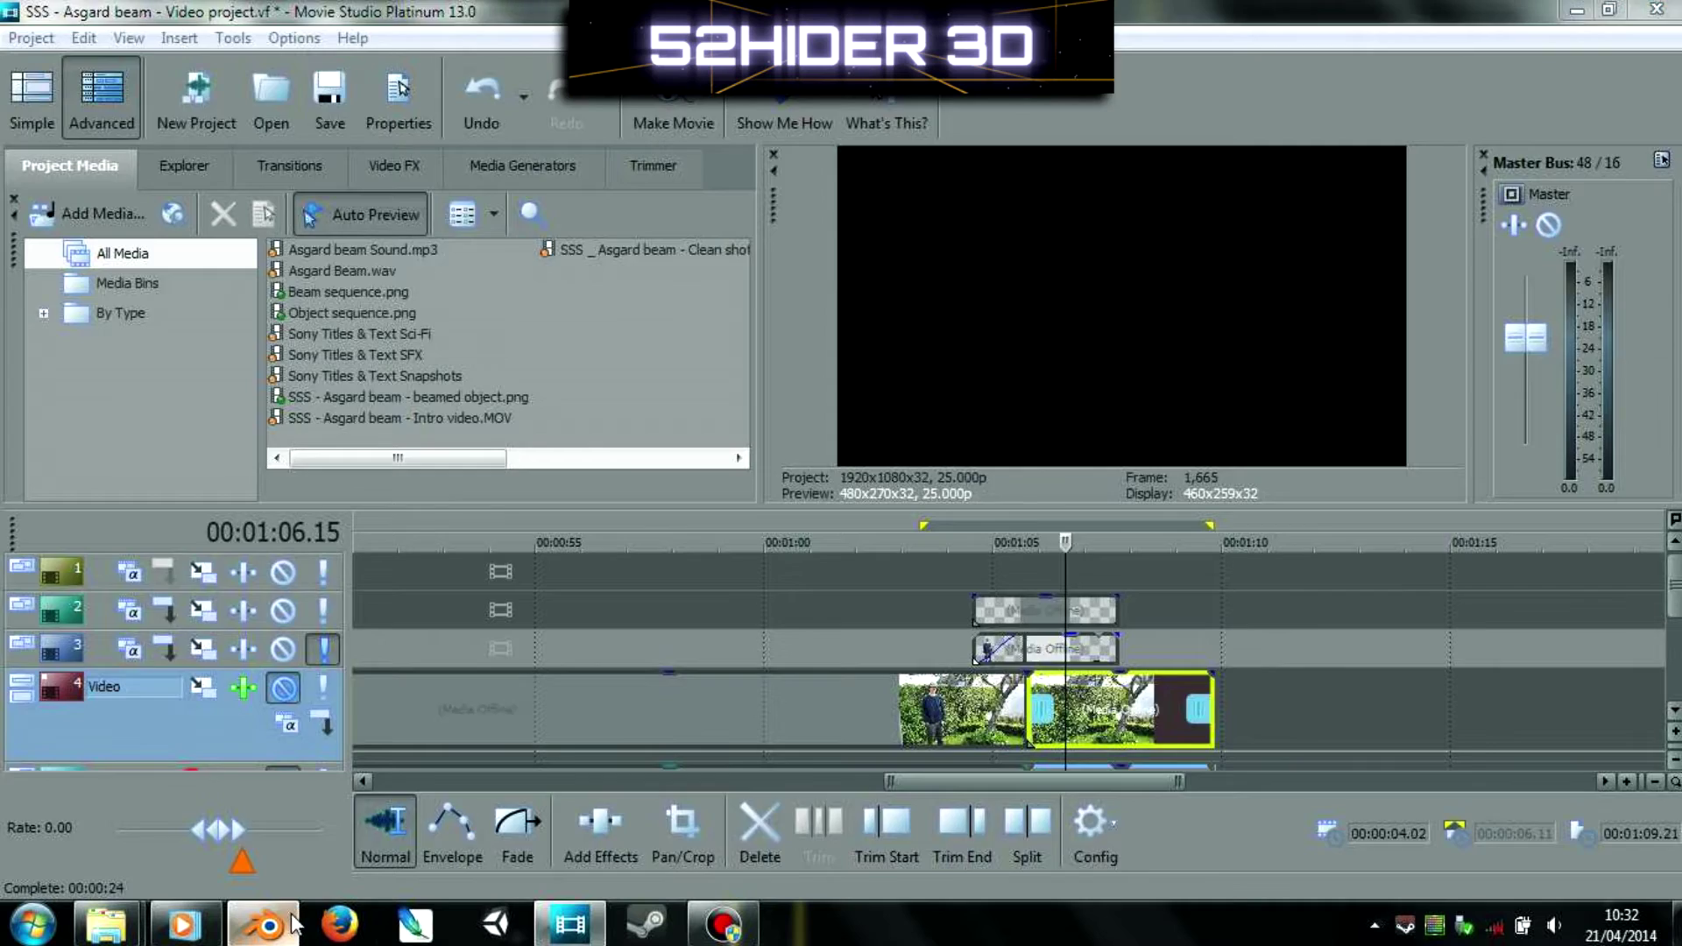
- Return to the Beam scene in Blender and display the layers holding the glow gradient and the person's image plane
{"action": "left_click", "coordinate": [263, 925]}
{"action": "left_click_drag", "start_coordinate": [402, 802], "coordinate": [267, 811]}
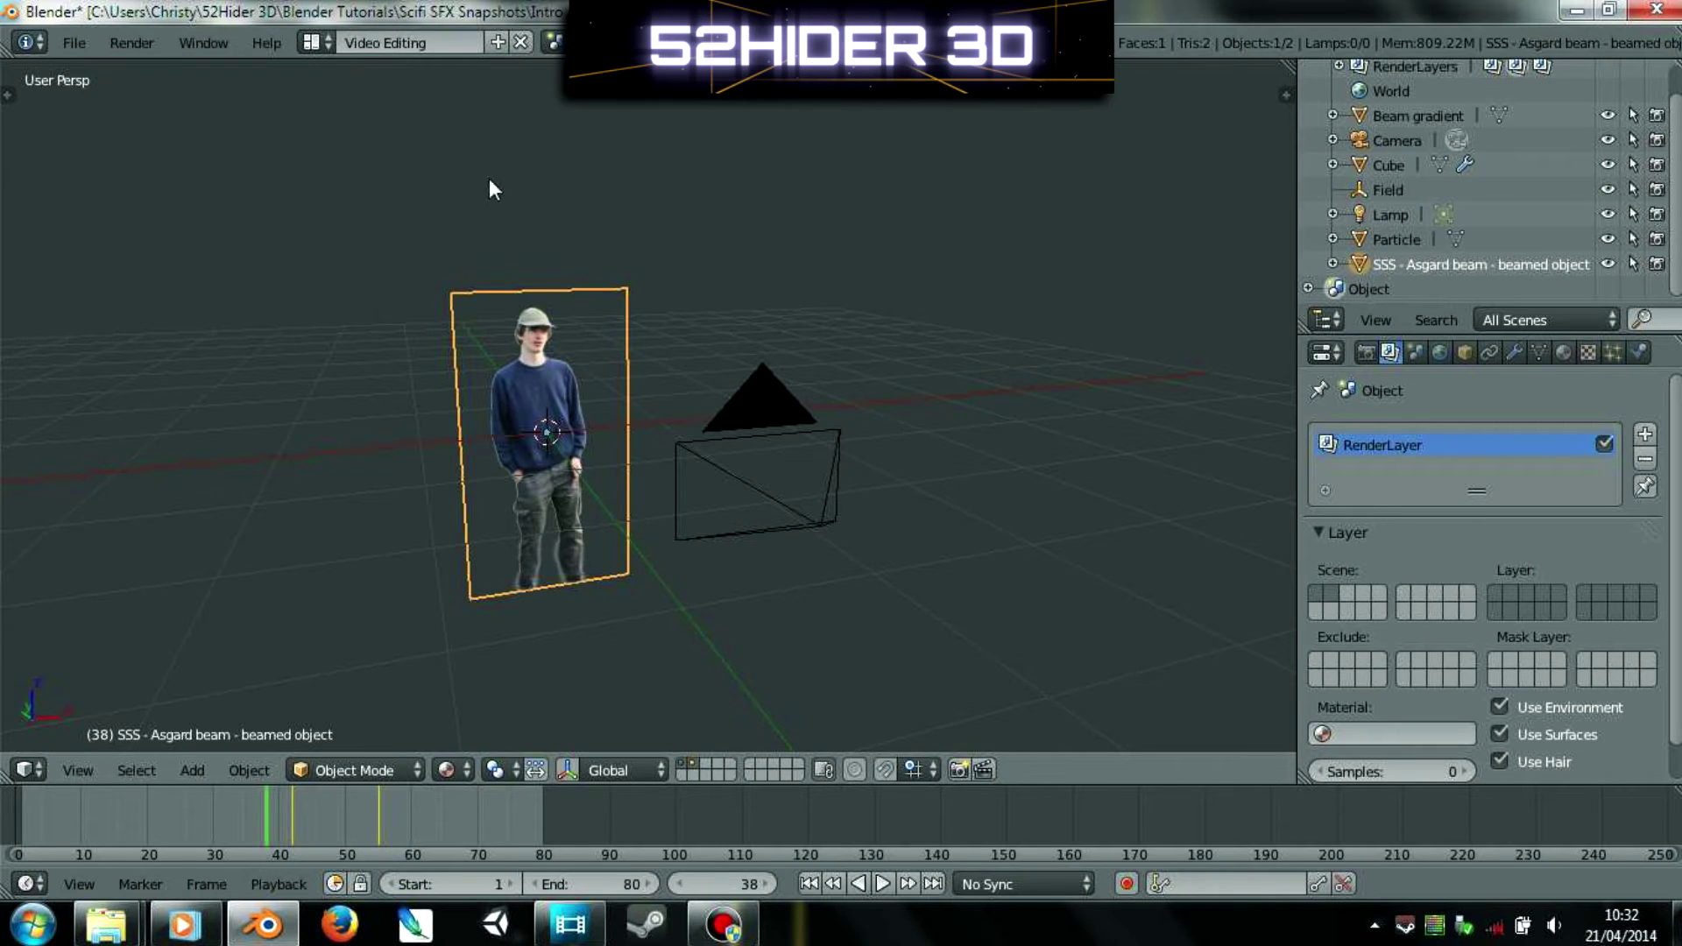
{"action": "left_click", "coordinate": [555, 42]}
{"action": "left_click", "coordinate": [613, 98]}
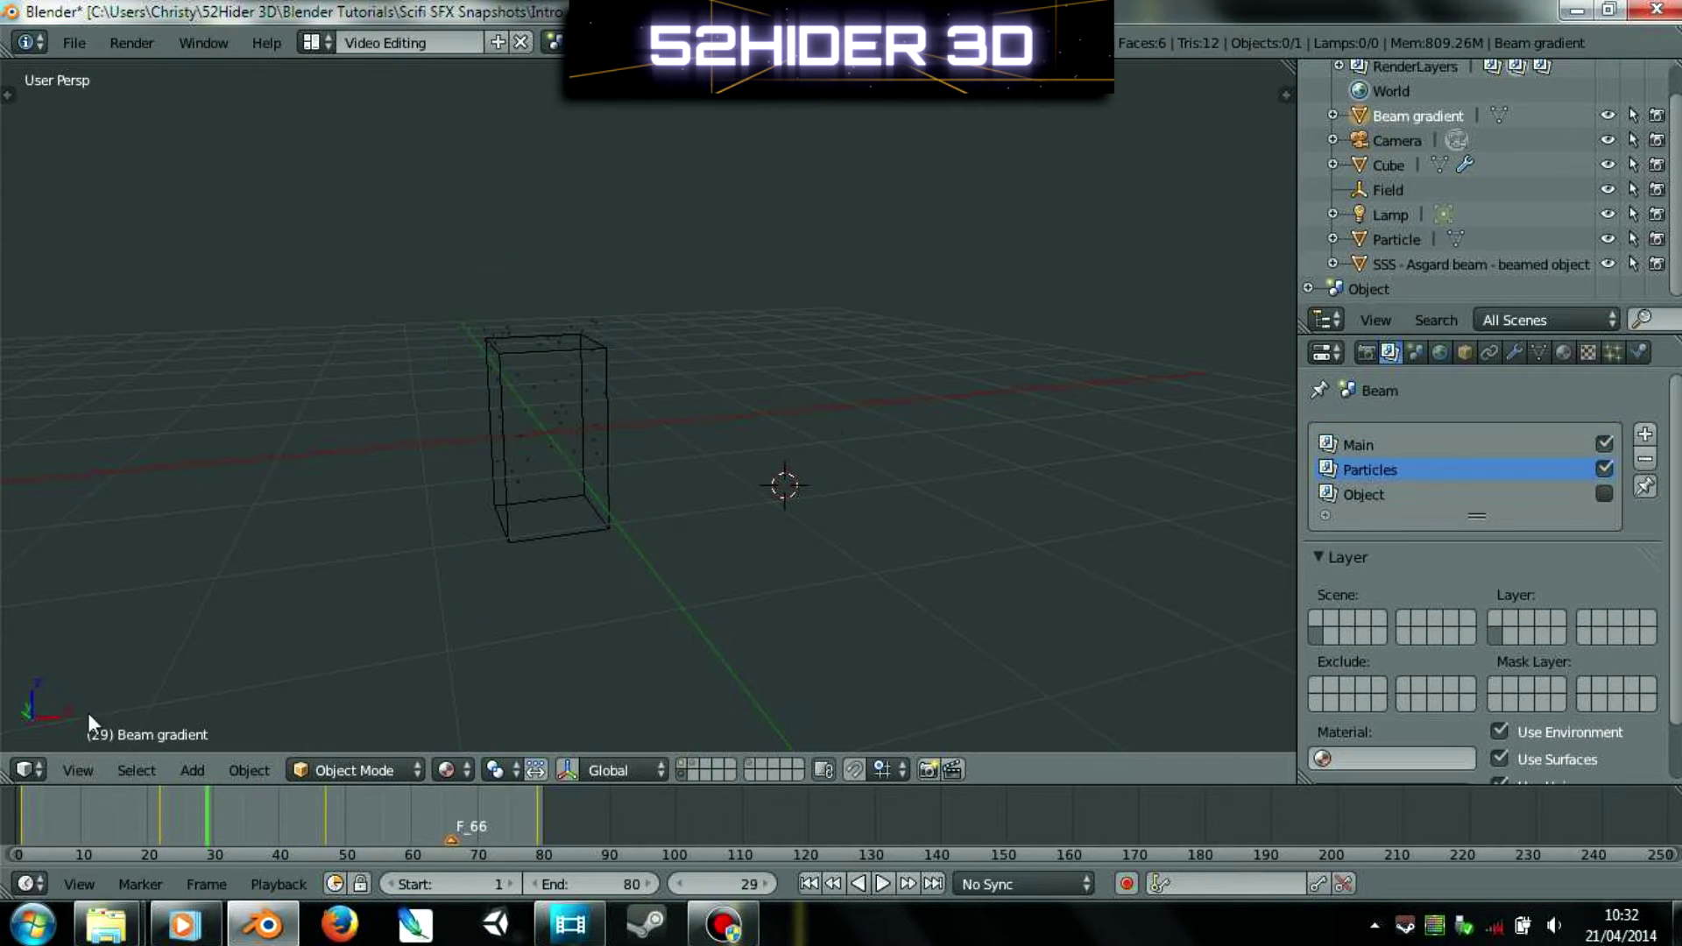
{"action": "left_click", "coordinate": [681, 764]}
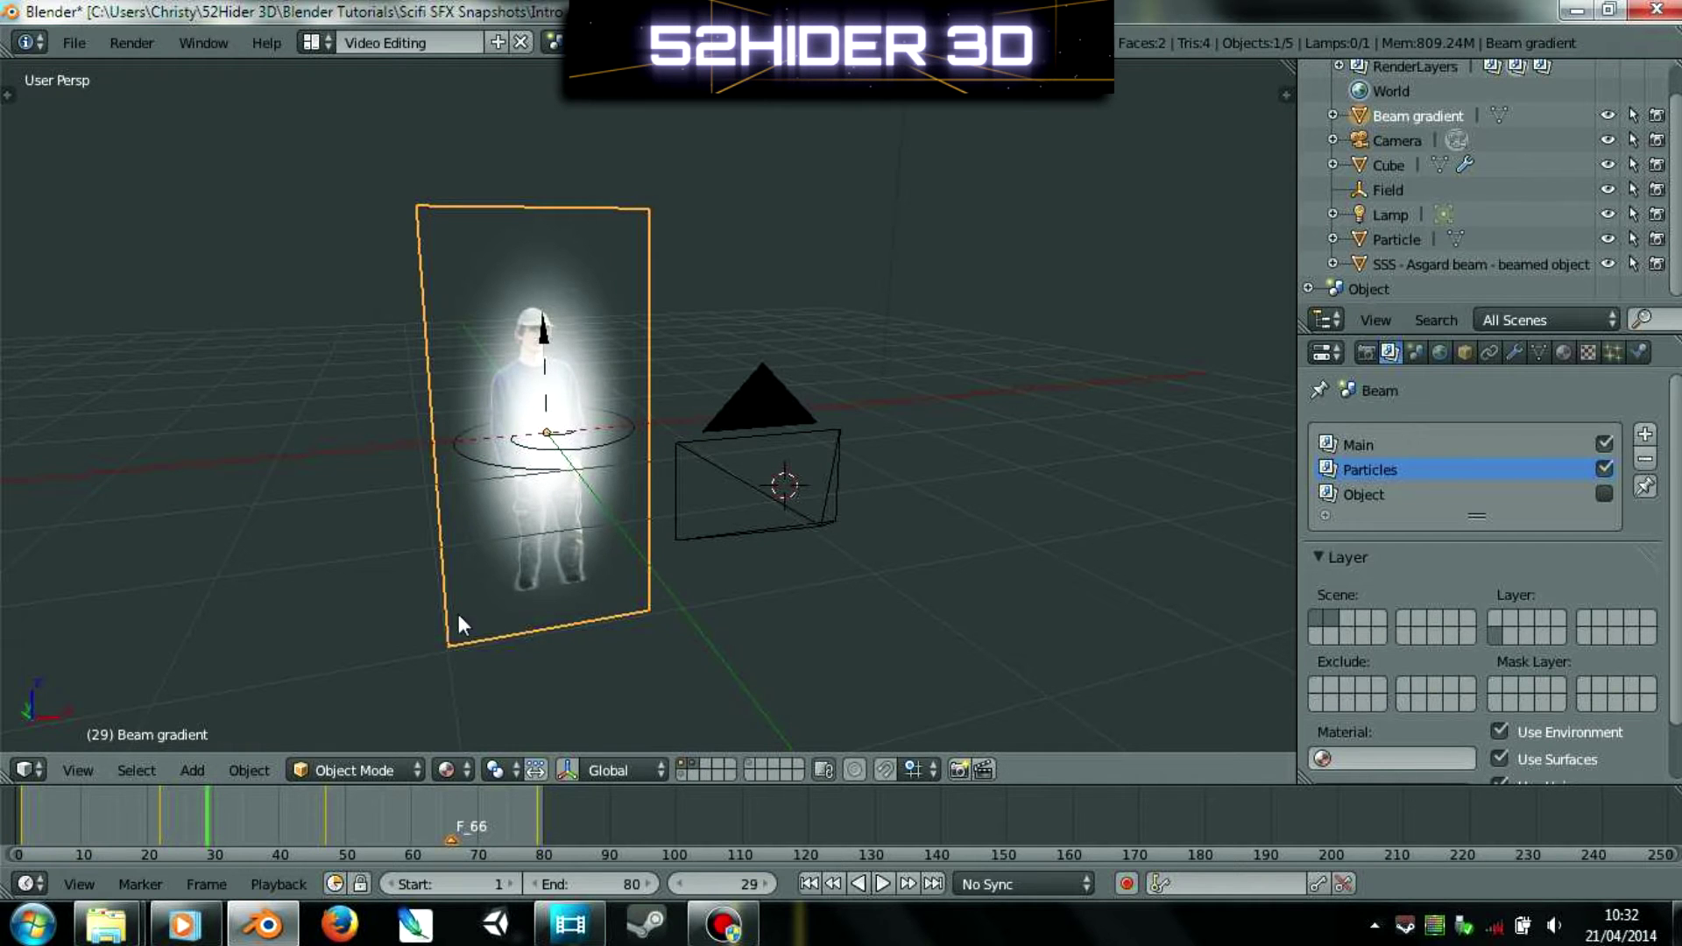
- Display the scene layers with the glow gradient and the cube emitter, and change the 3D view into the Node Editor
{"action": "left_click", "coordinate": [681, 776]}
{"action": "left_click", "coordinate": [681, 766], "text": "shift"}
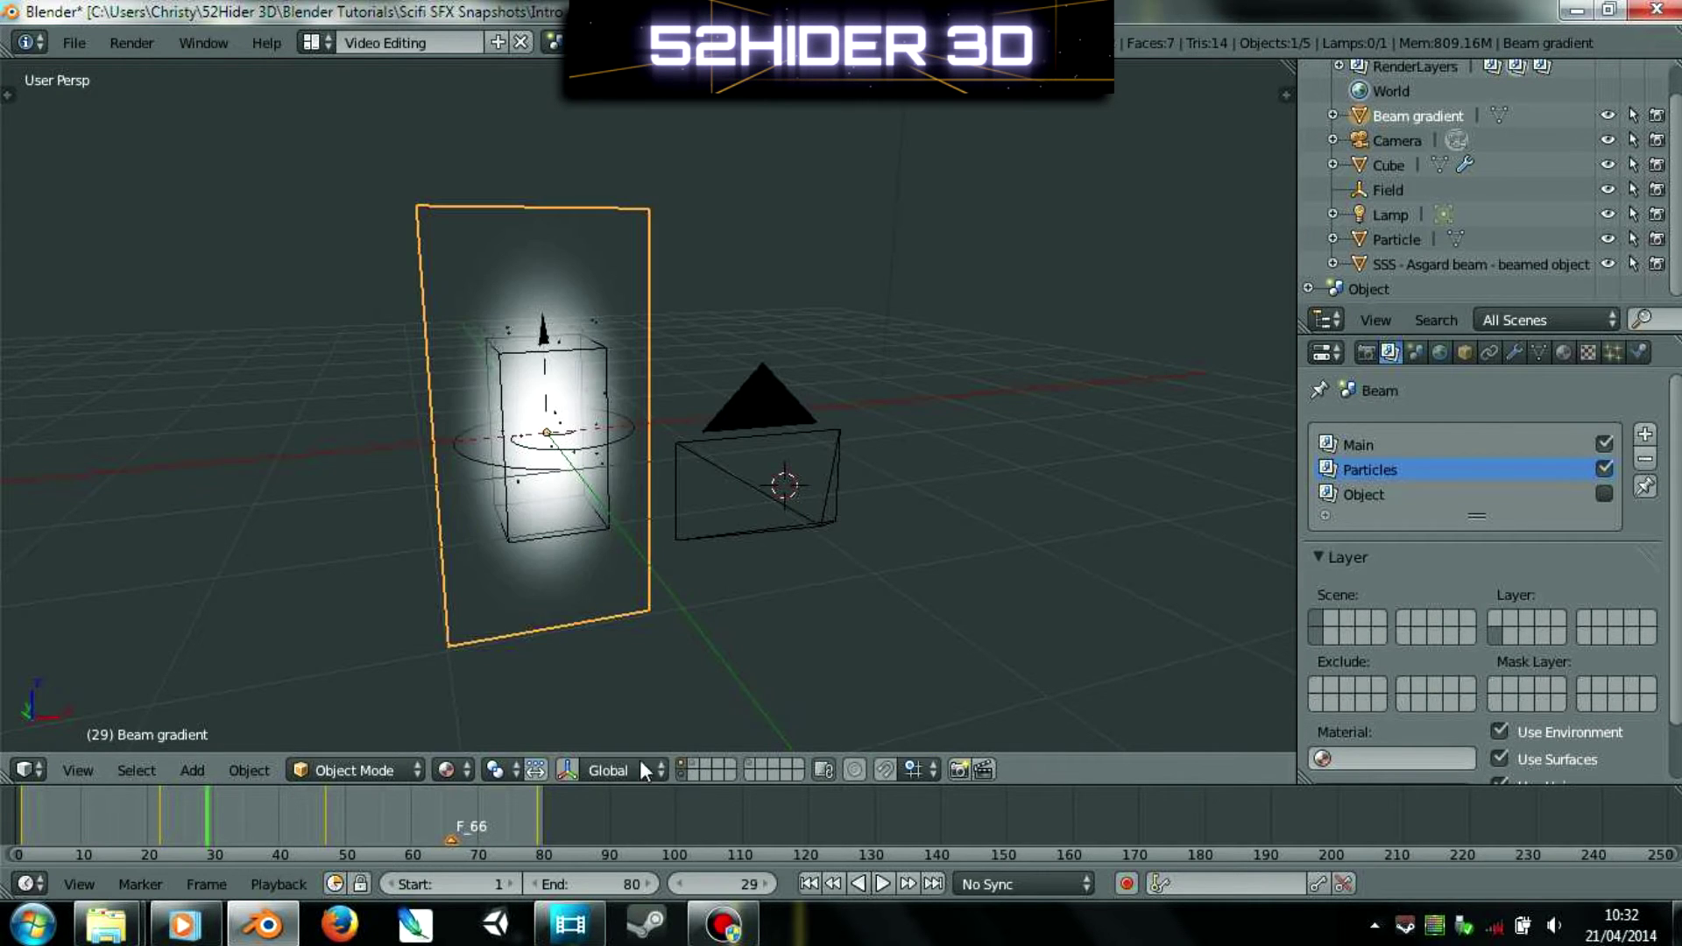
{"action": "left_click", "coordinate": [26, 769]}
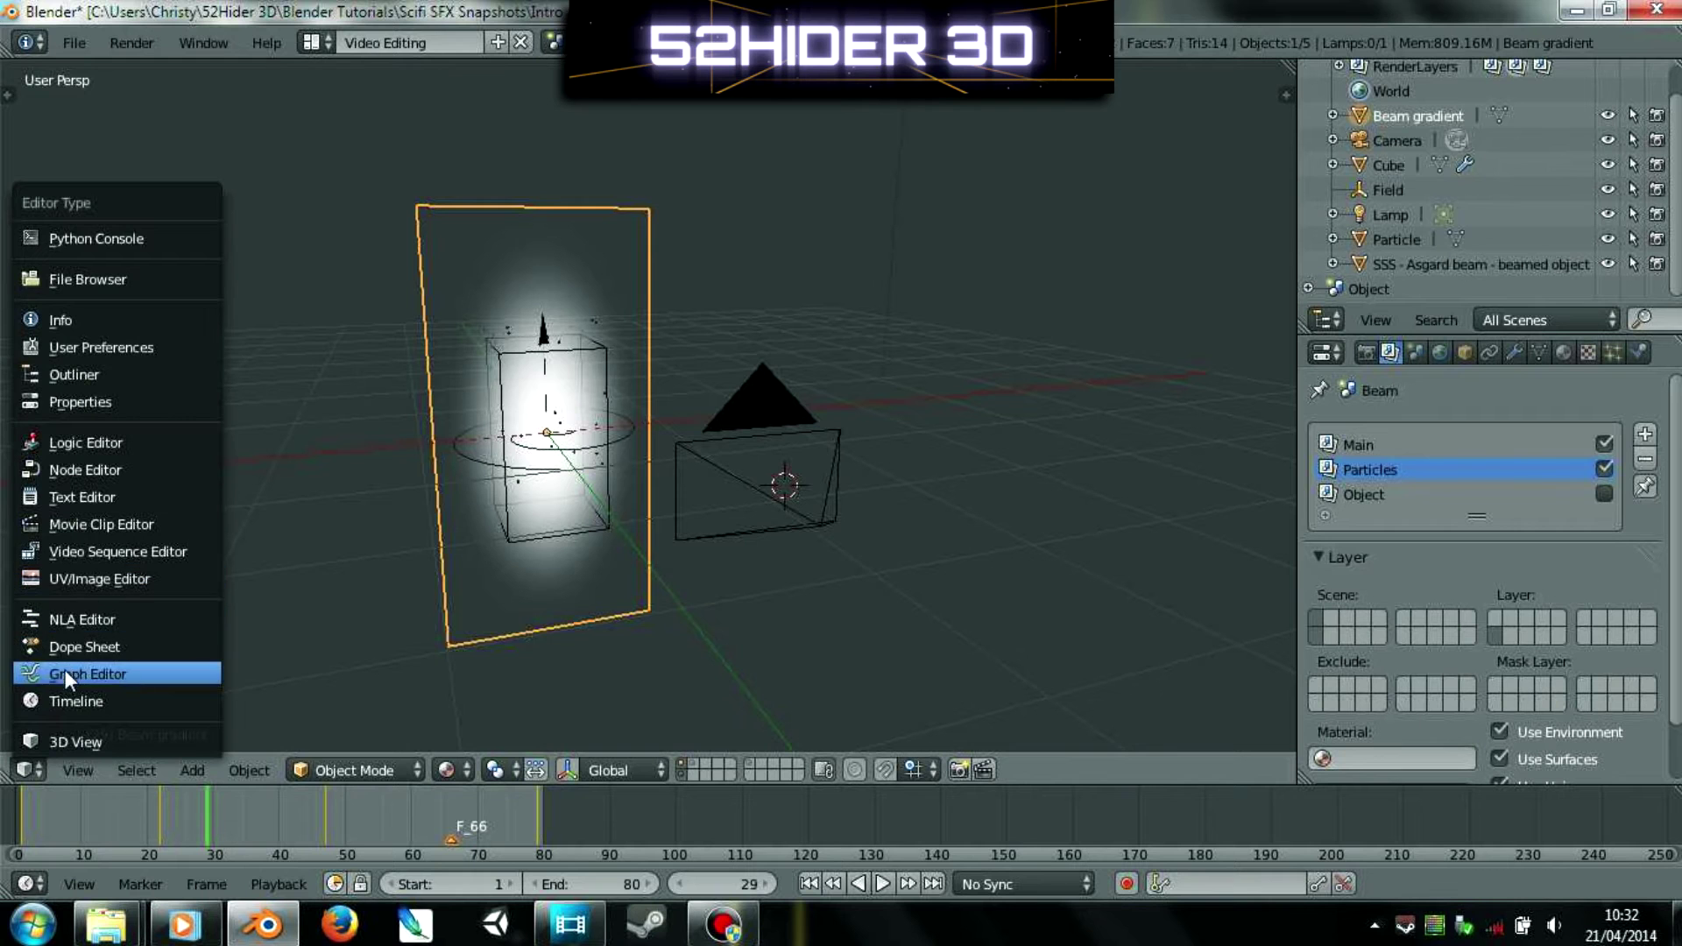
{"action": "left_click", "coordinate": [79, 469]}
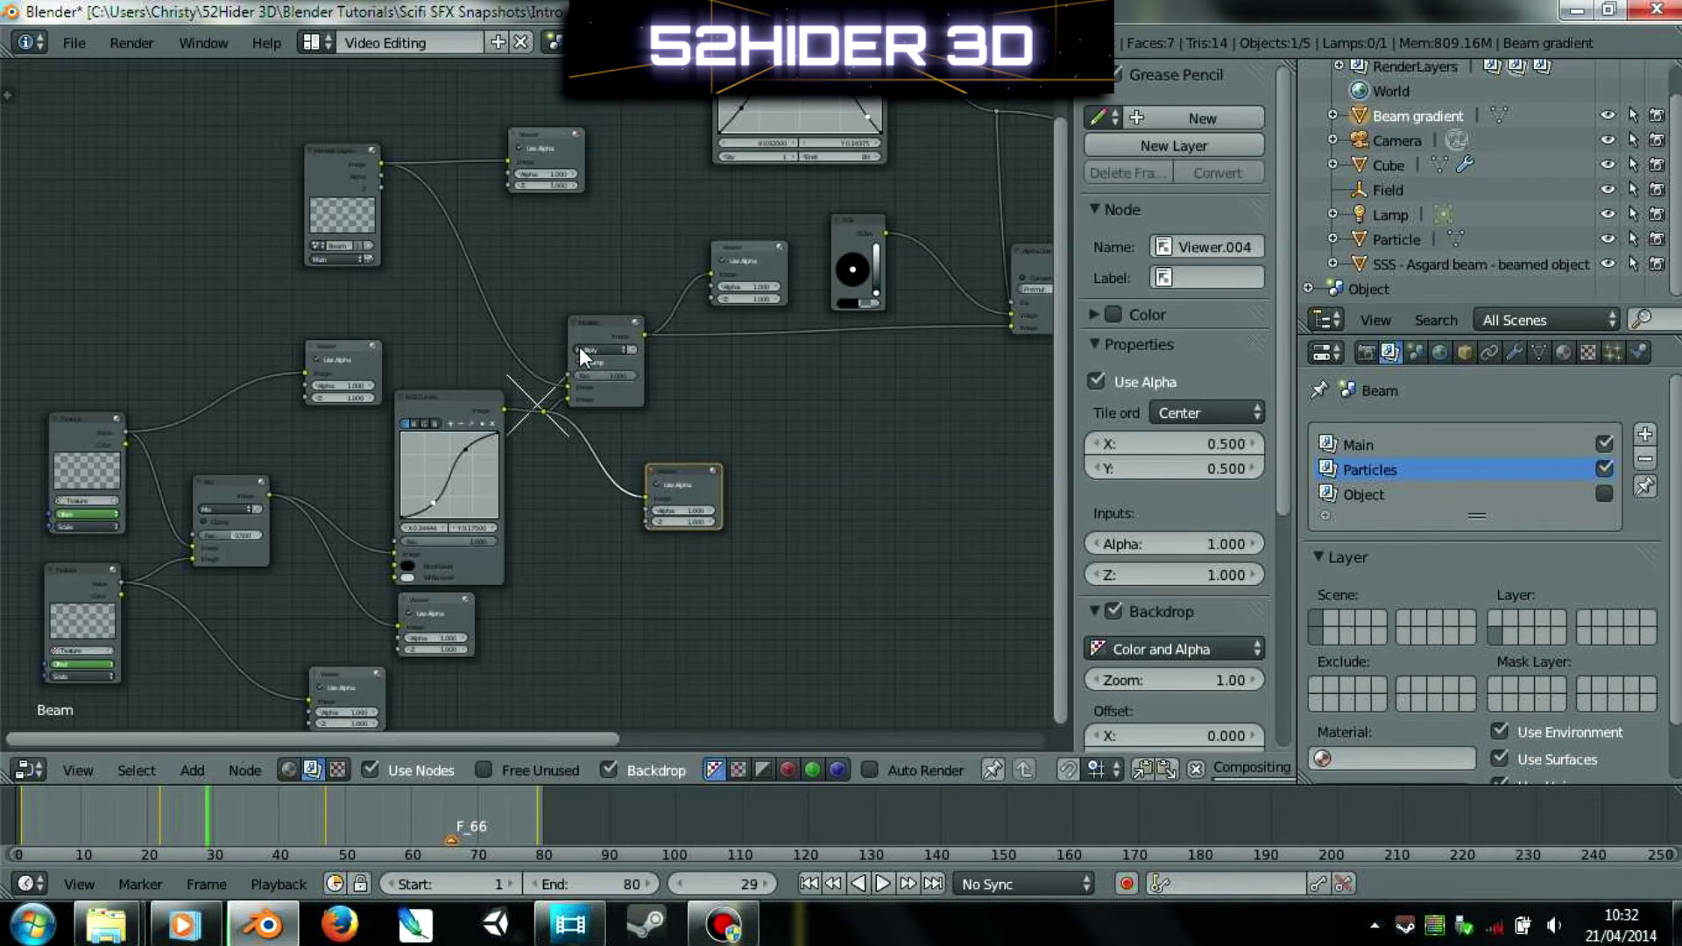
- Hide the node editor's sidebar and examine the Texture, Mix and RGB Curves nodes at the start of the compositing tree
{"action": "scroll", "coordinate": [611, 433], "scroll_direction": "down", "scroll_amount": 5}
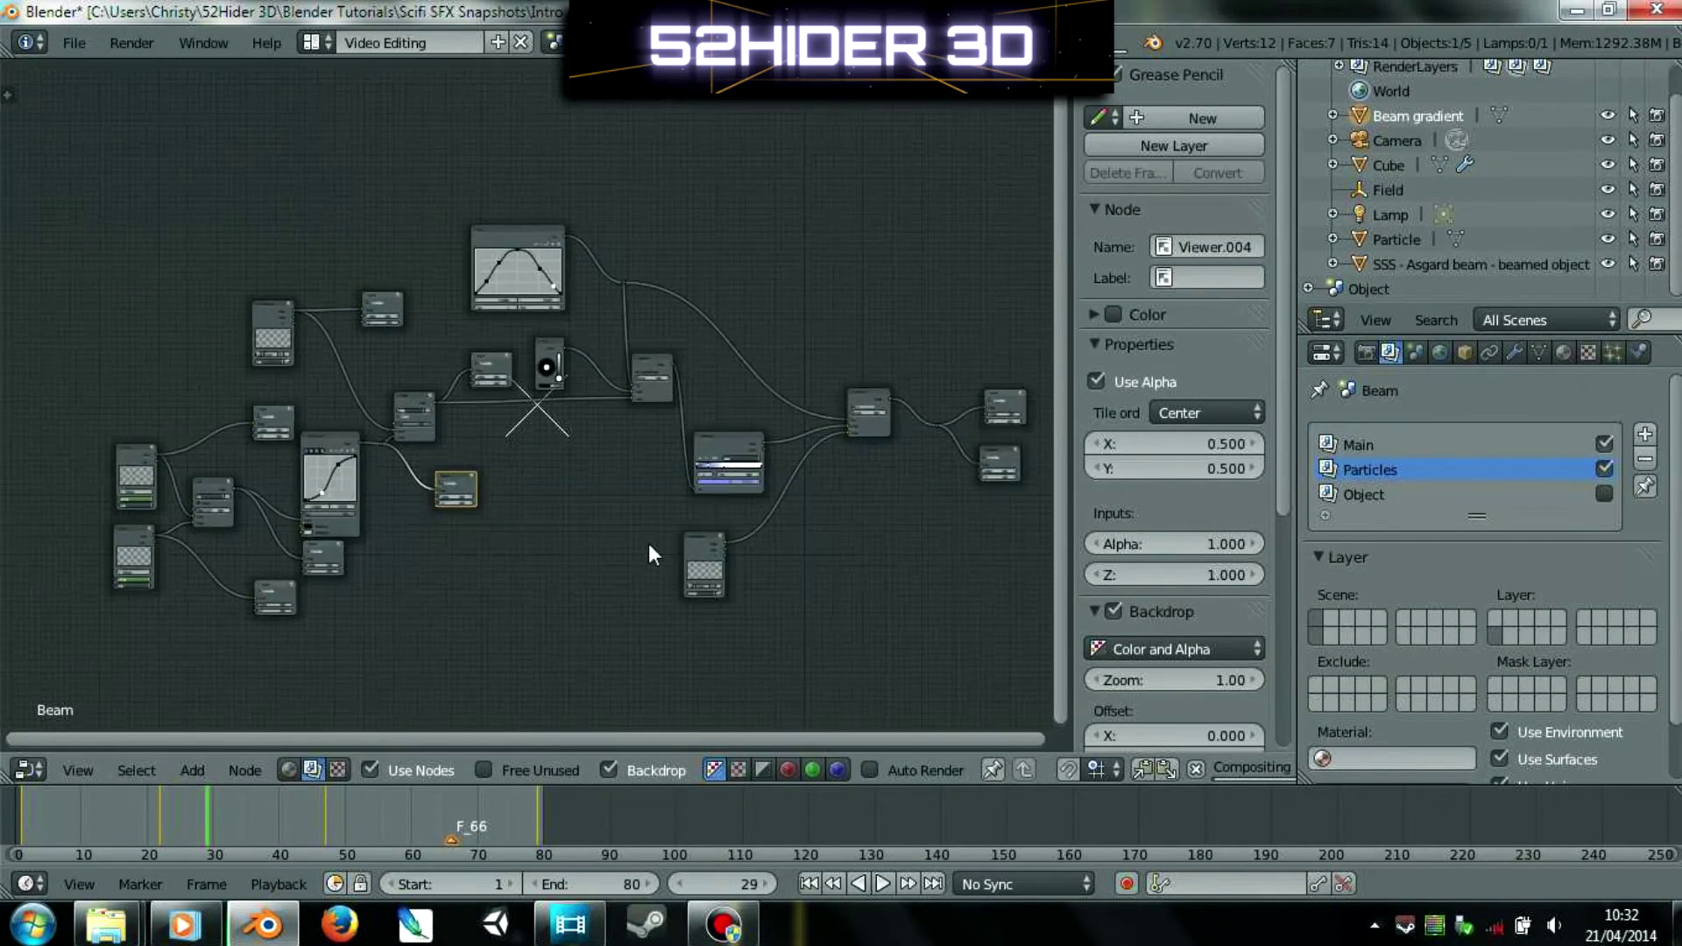
{"action": "left_click_drag", "start_coordinate": [1069, 451], "coordinate": [1529, 466]}
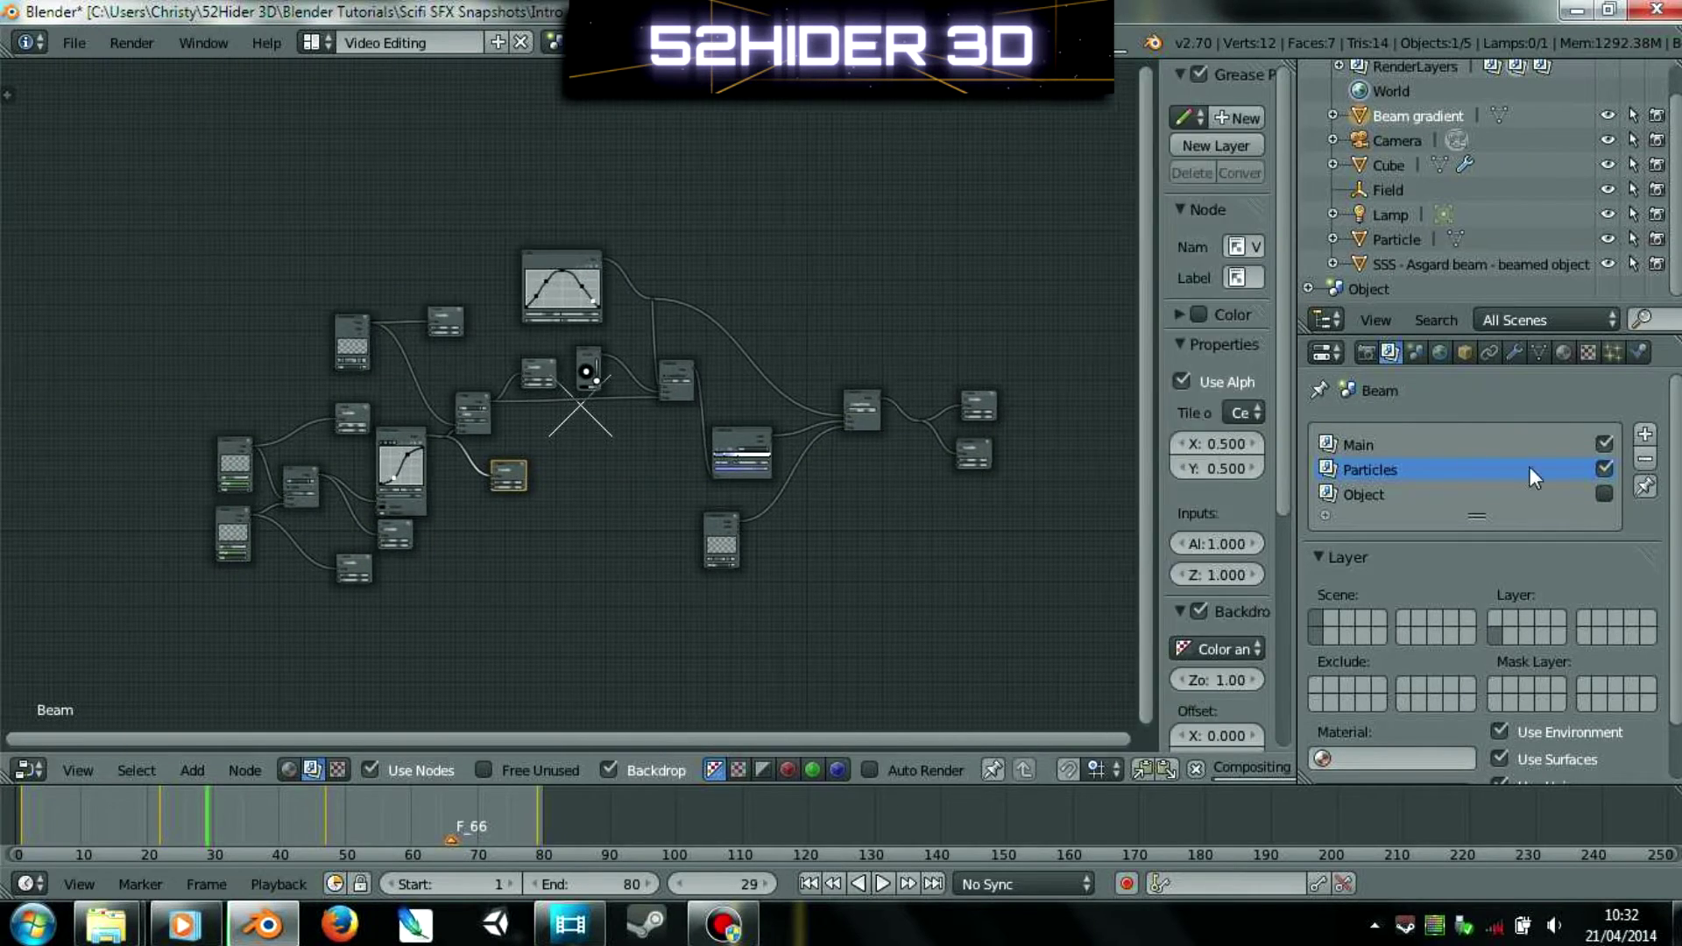
{"action": "scroll", "coordinate": [412, 462], "scroll_direction": "up", "scroll_amount": 4}
{"action": "scroll", "coordinate": [408, 463], "scroll_direction": "up", "scroll_amount": 2}
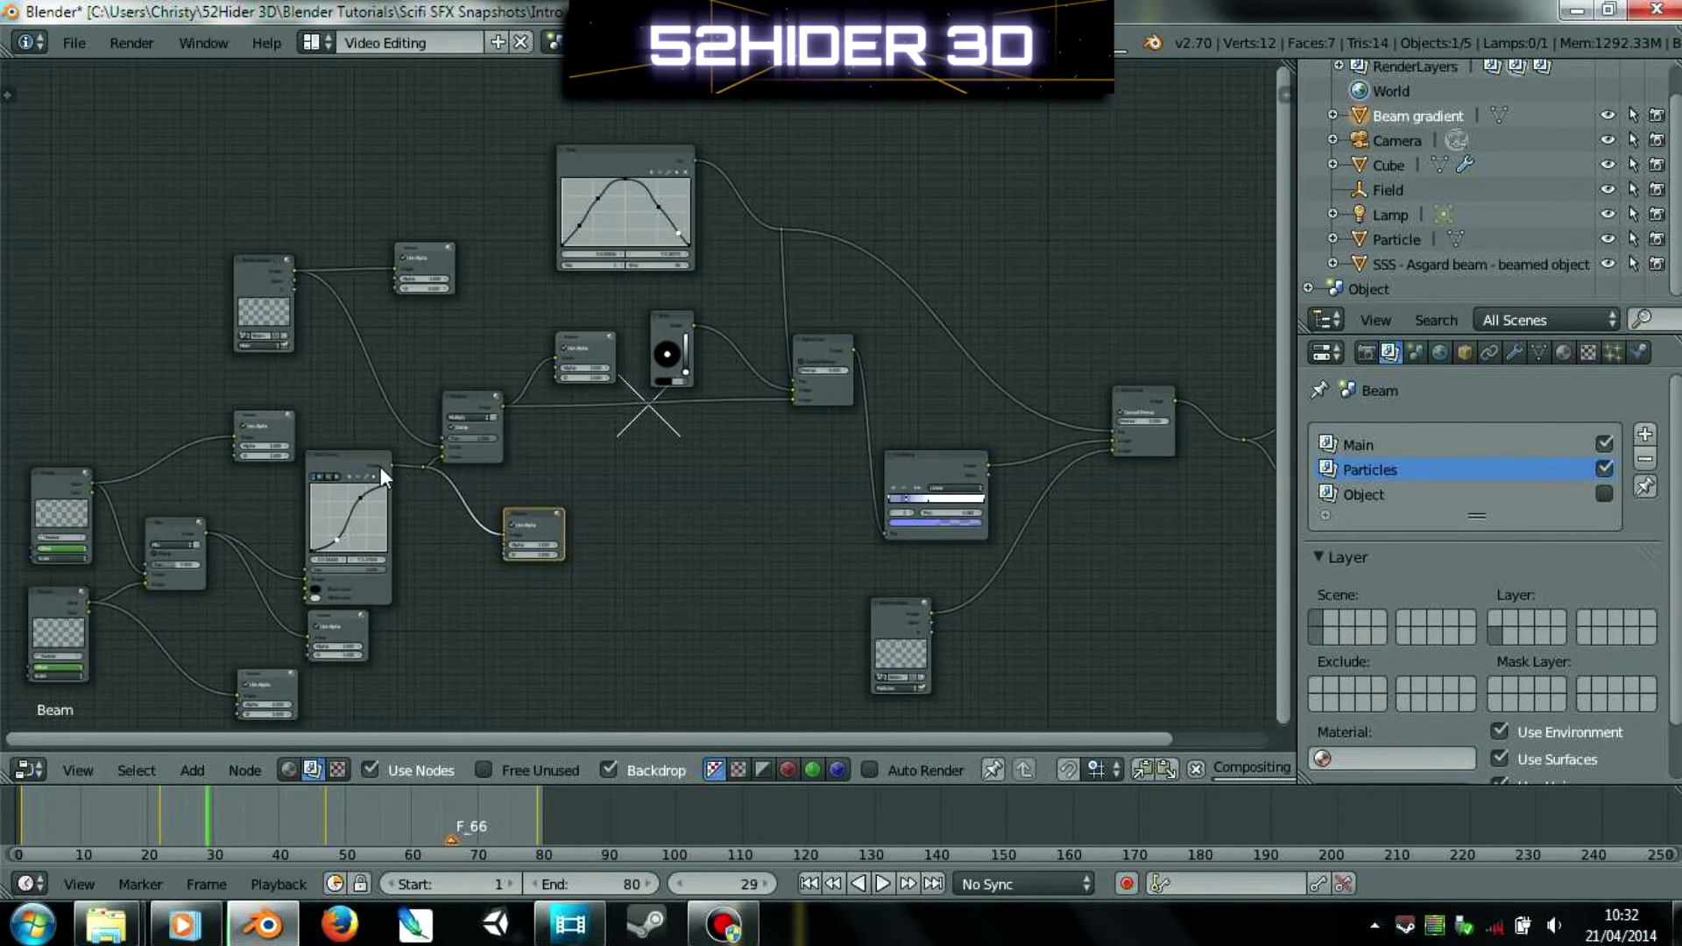
{"action": "middle_click_drag", "start_coordinate": [293, 540], "coordinate": [626, 403]}
{"action": "scroll", "coordinate": [612, 398], "scroll_direction": "up", "scroll_amount": 4}
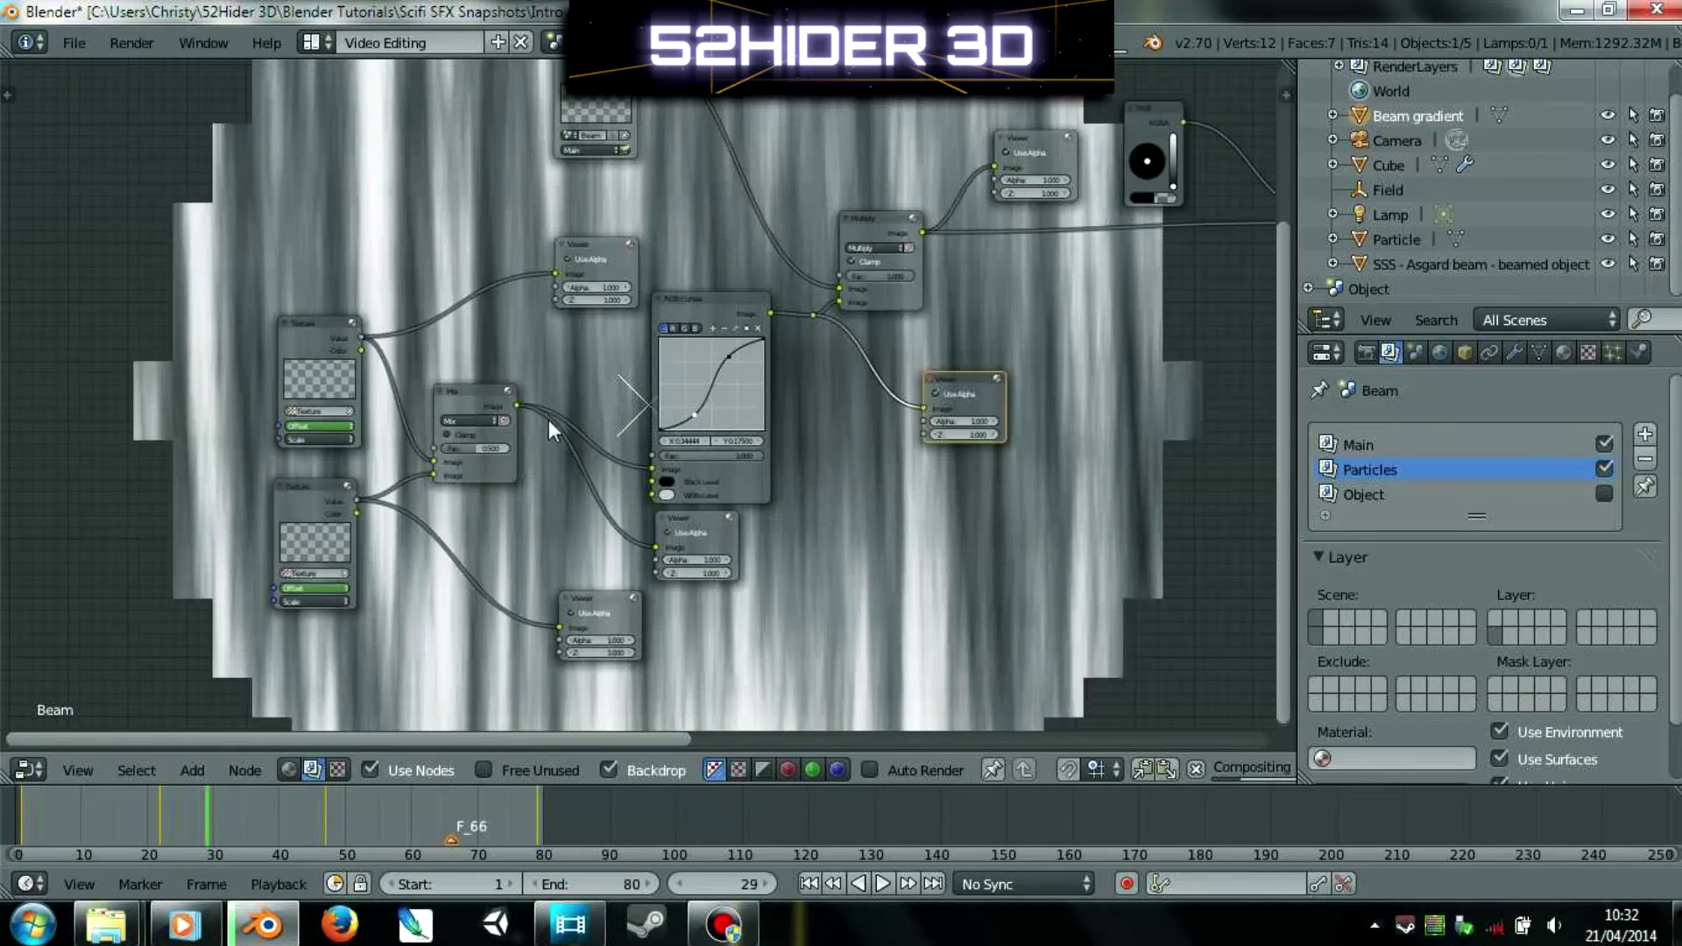
- Select the final Viewer node at the end of the compositing tree and turn off the backdrop
{"action": "scroll", "coordinate": [481, 475], "scroll_direction": "down", "scroll_amount": 4}
{"action": "middle_click_drag", "start_coordinate": [672, 517], "coordinate": [154, 589]}
{"action": "middle_click_drag", "start_coordinate": [1051, 541], "coordinate": [442, 537]}
{"action": "left_click", "coordinate": [823, 271]}
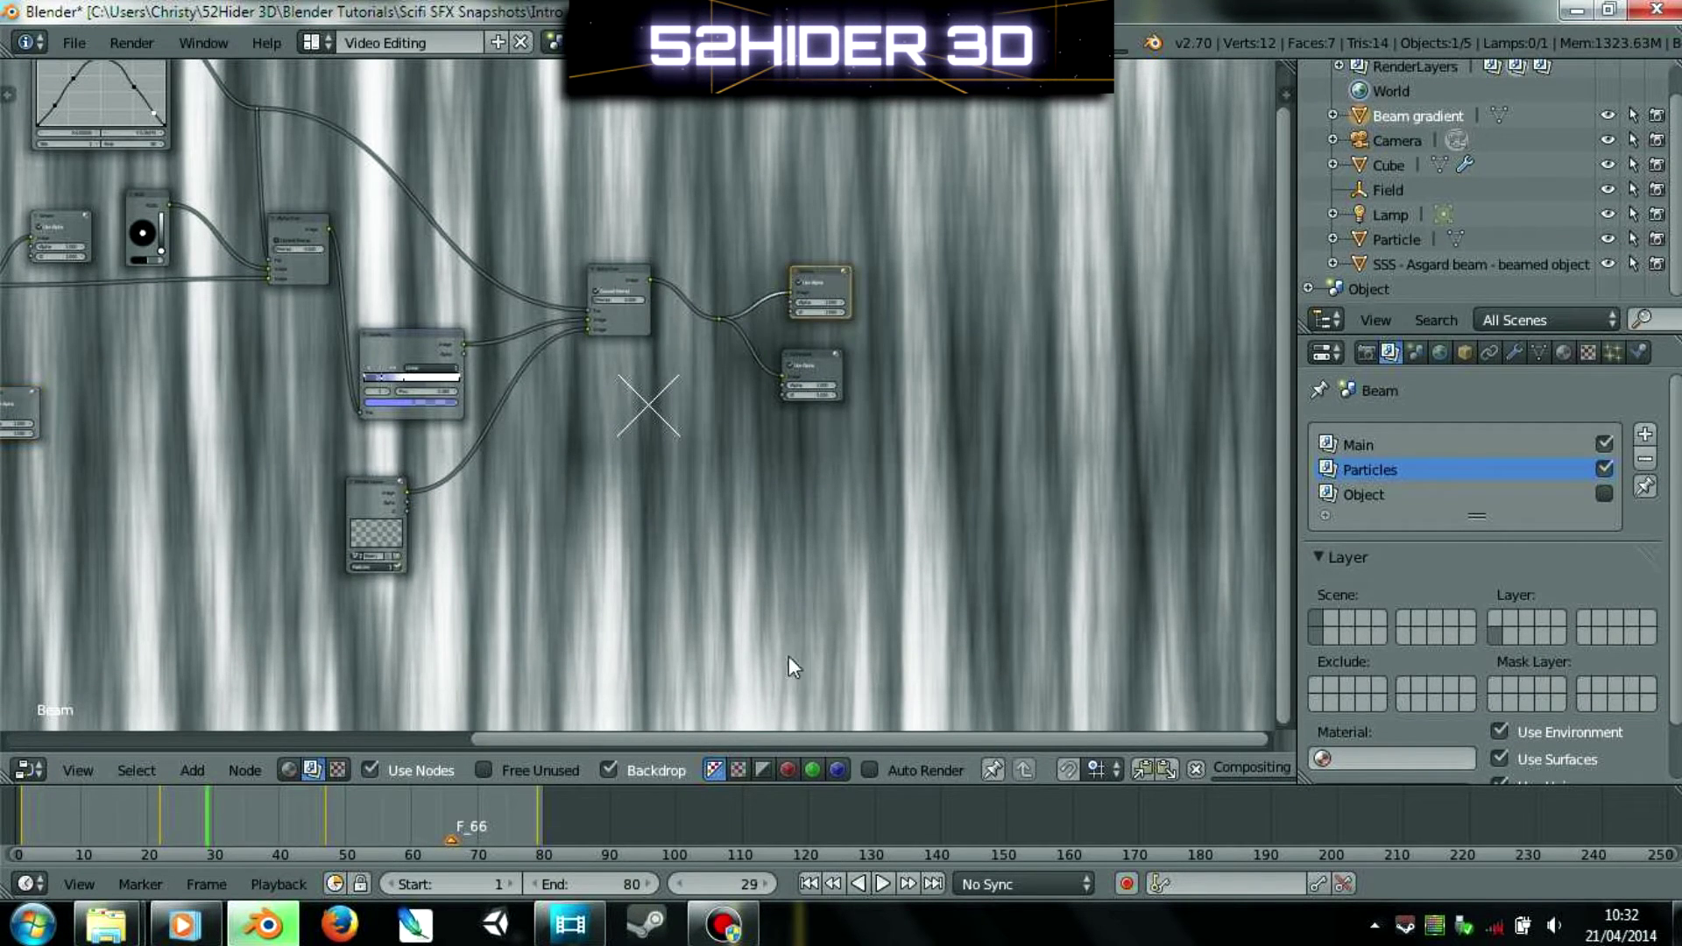
{"action": "left_click", "coordinate": [608, 770]}
- Select each of the two Texture nodes that feed the Mix node
{"action": "middle_click_drag", "start_coordinate": [285, 612], "coordinate": [858, 547]}
{"action": "left_click_drag", "start_coordinate": [857, 547], "coordinate": [1101, 523]}
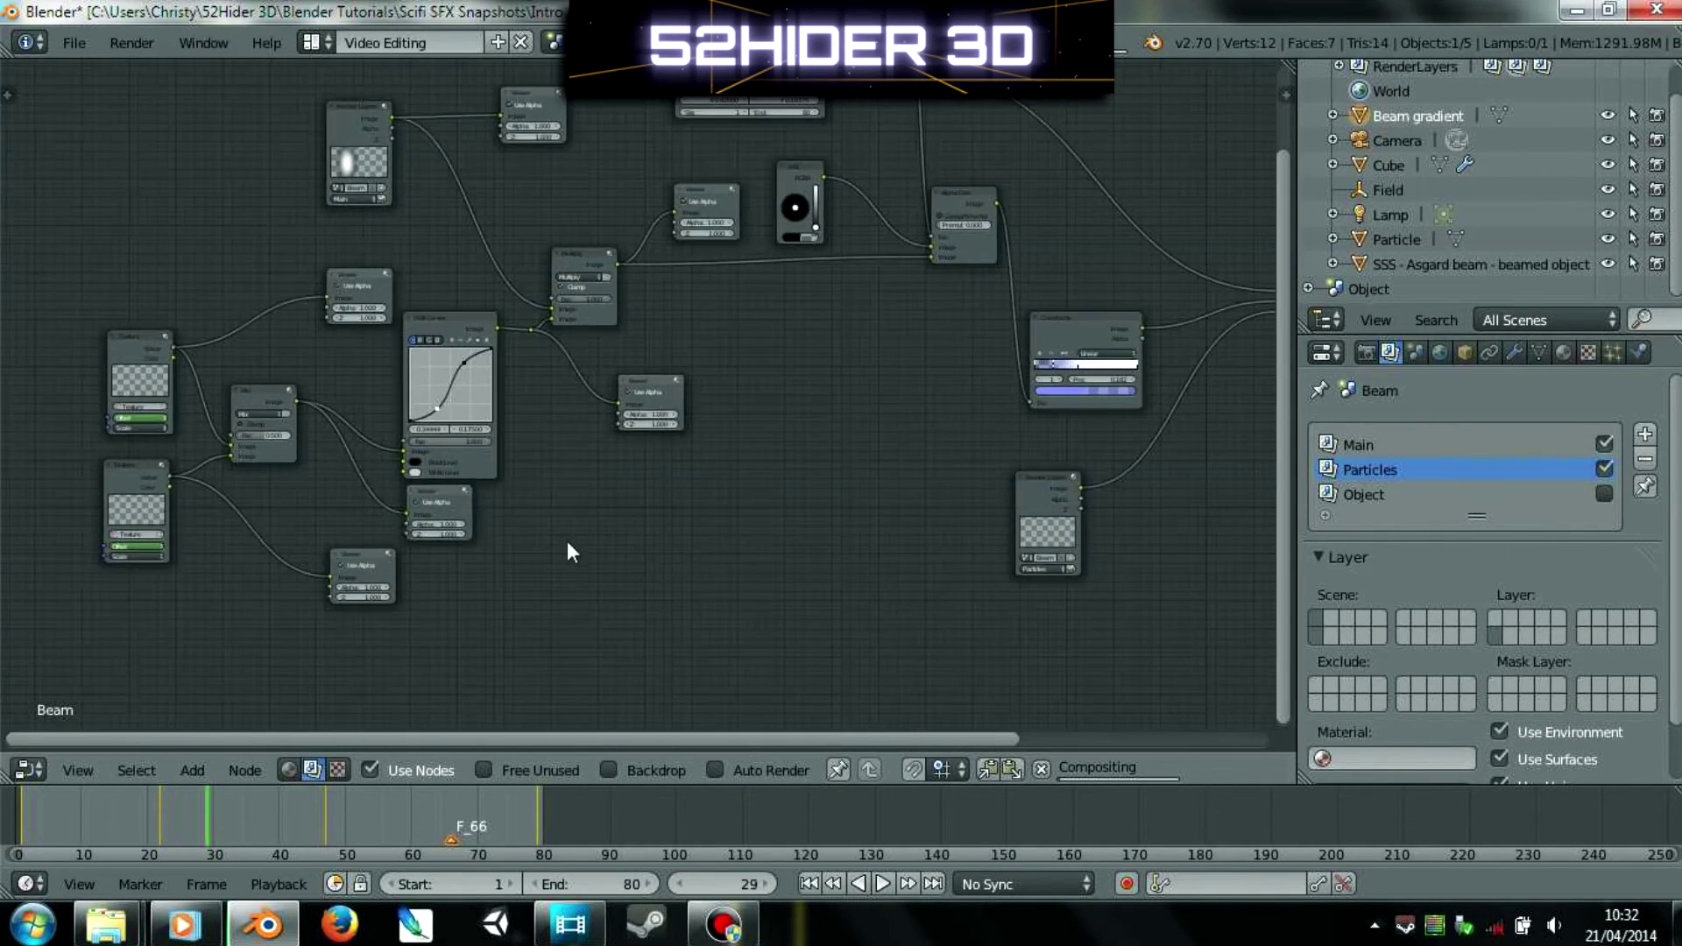
{"action": "middle_click_drag", "start_coordinate": [566, 540], "coordinate": [849, 540]}
{"action": "scroll", "coordinate": [849, 539], "scroll_direction": "up", "scroll_amount": 5}
{"action": "middle_click_drag", "start_coordinate": [609, 456], "coordinate": [935, 375]}
{"action": "scroll", "coordinate": [675, 417], "scroll_direction": "up", "scroll_amount": 1}
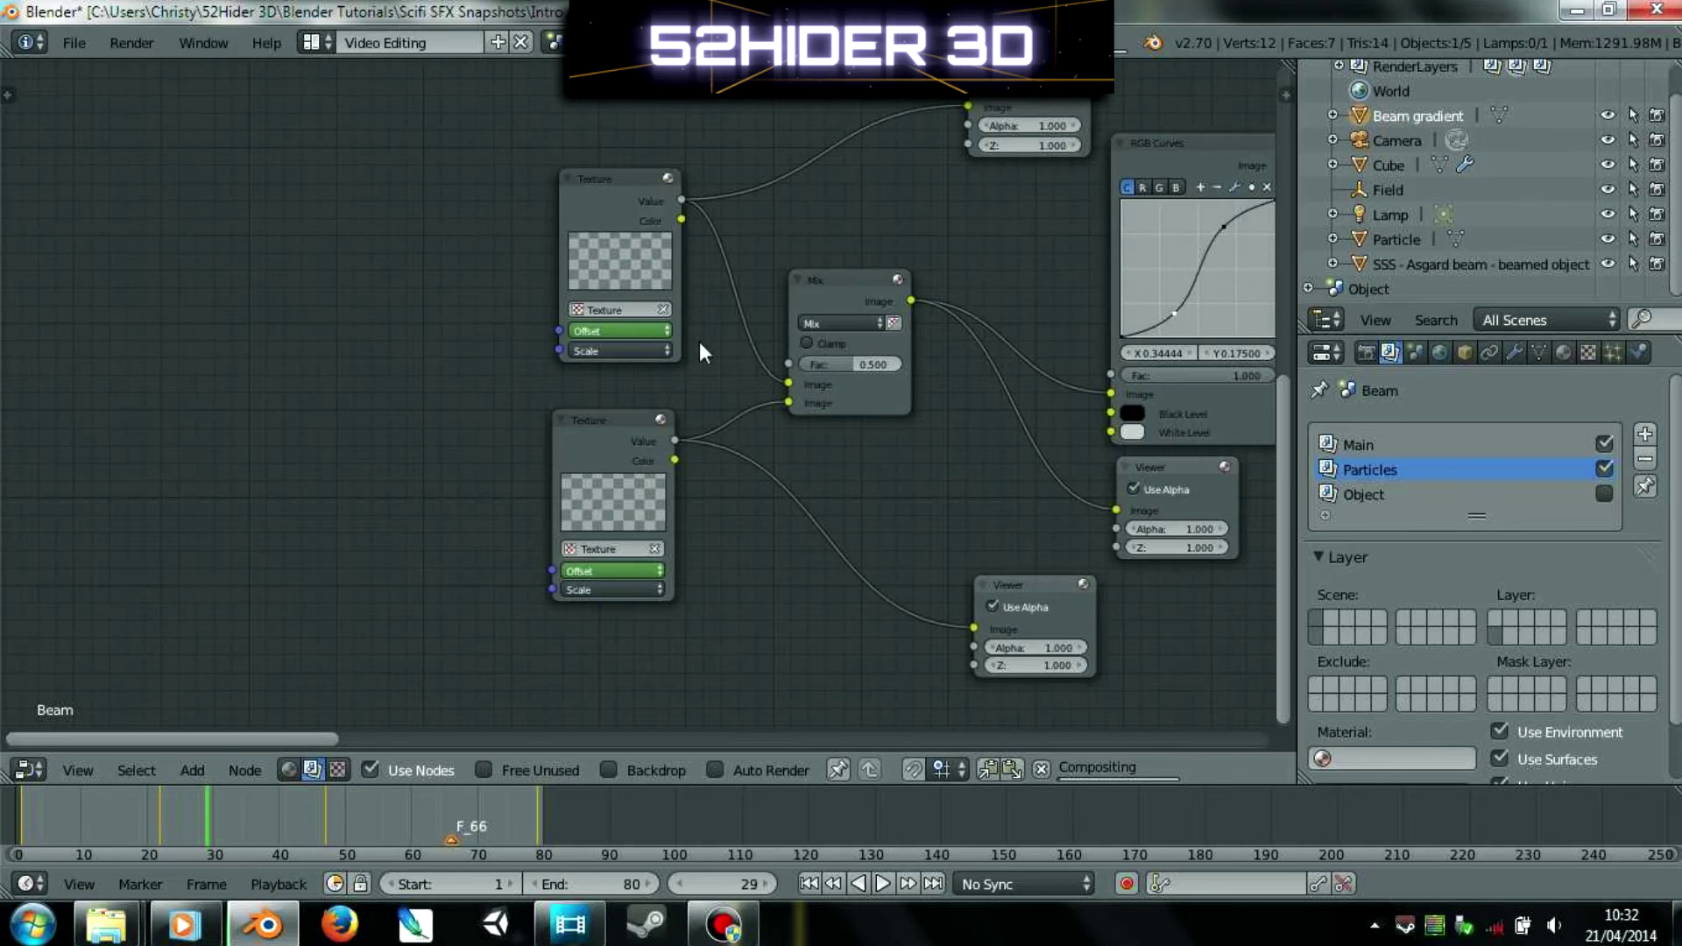
{"action": "scroll", "coordinate": [727, 397], "scroll_direction": "down", "scroll_amount": 2}
{"action": "middle_click_drag", "start_coordinate": [796, 377], "coordinate": [742, 408]}
{"action": "left_click", "coordinate": [555, 301]}
{"action": "left_click", "coordinate": [561, 444]}
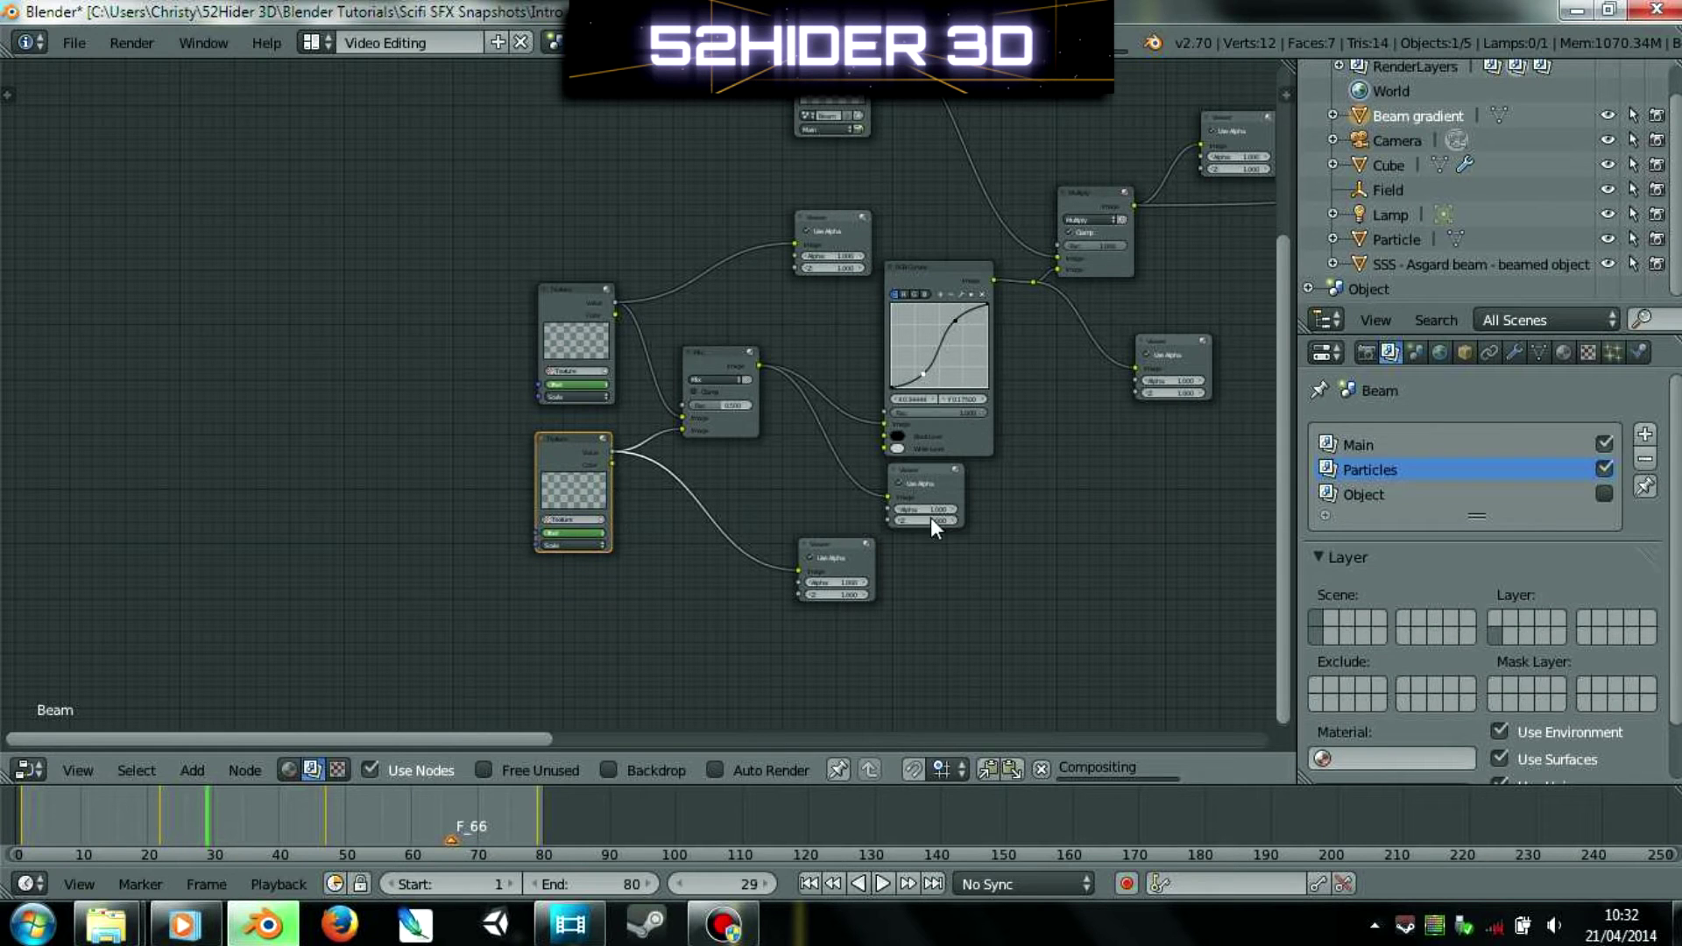
- Select the Cube and assign the existing clouds texture "Texture" to the TexDraw brush to view its noise settings
{"action": "left_click", "coordinate": [1590, 352]}
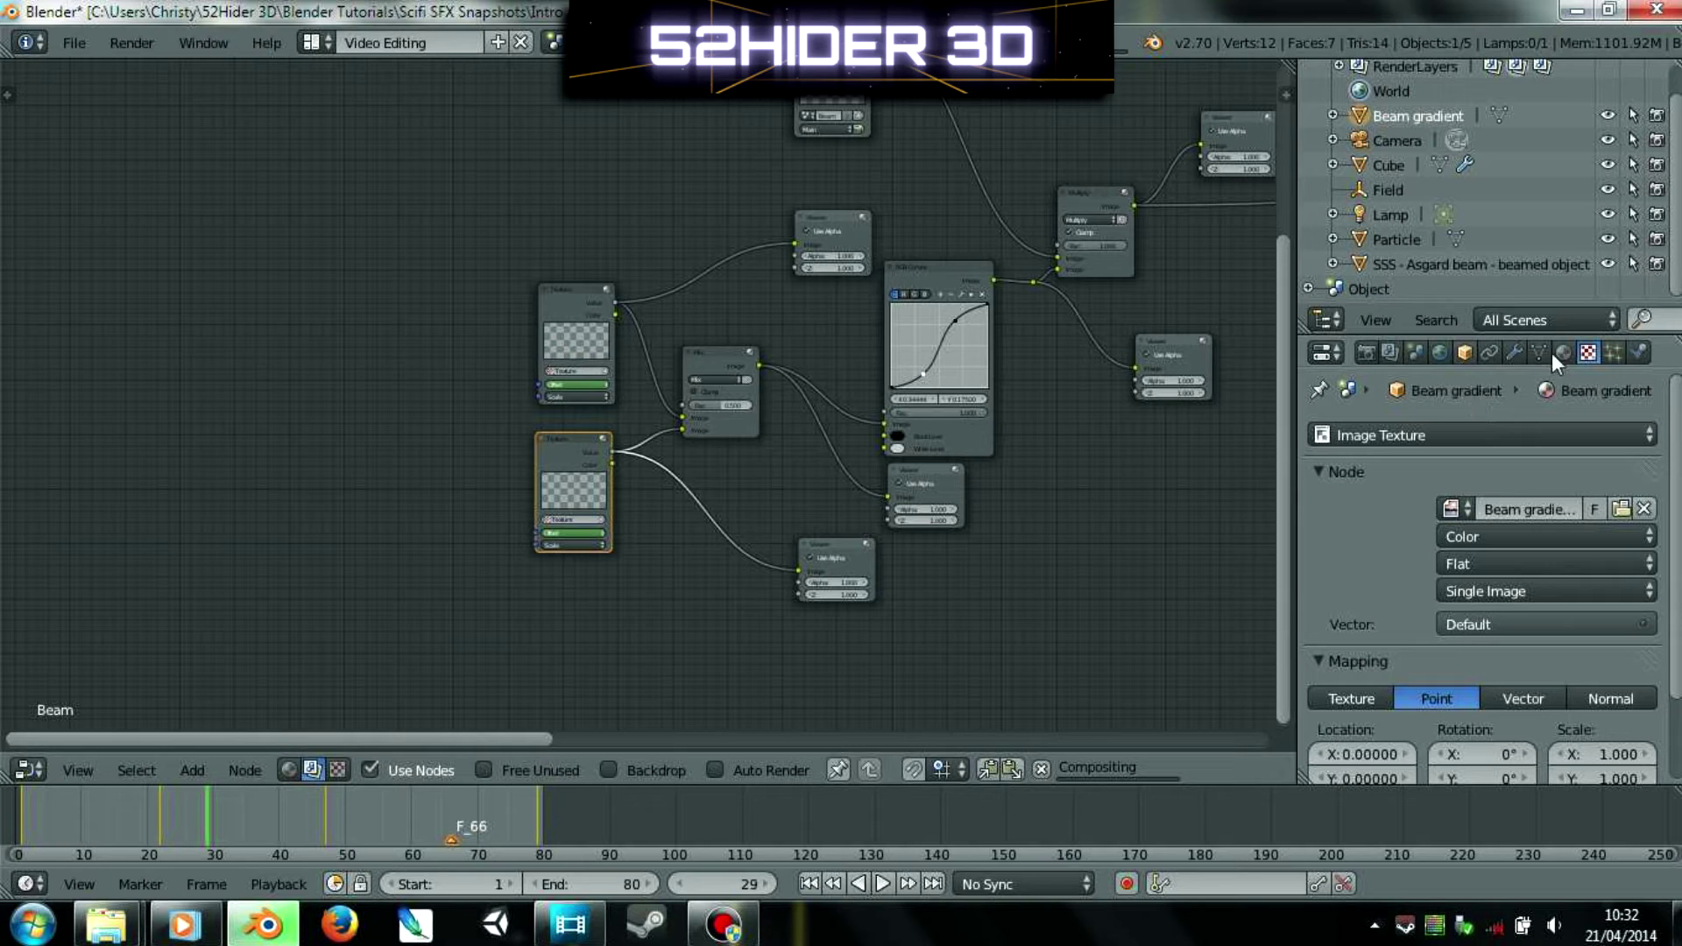
{"action": "left_click", "coordinate": [1400, 161]}
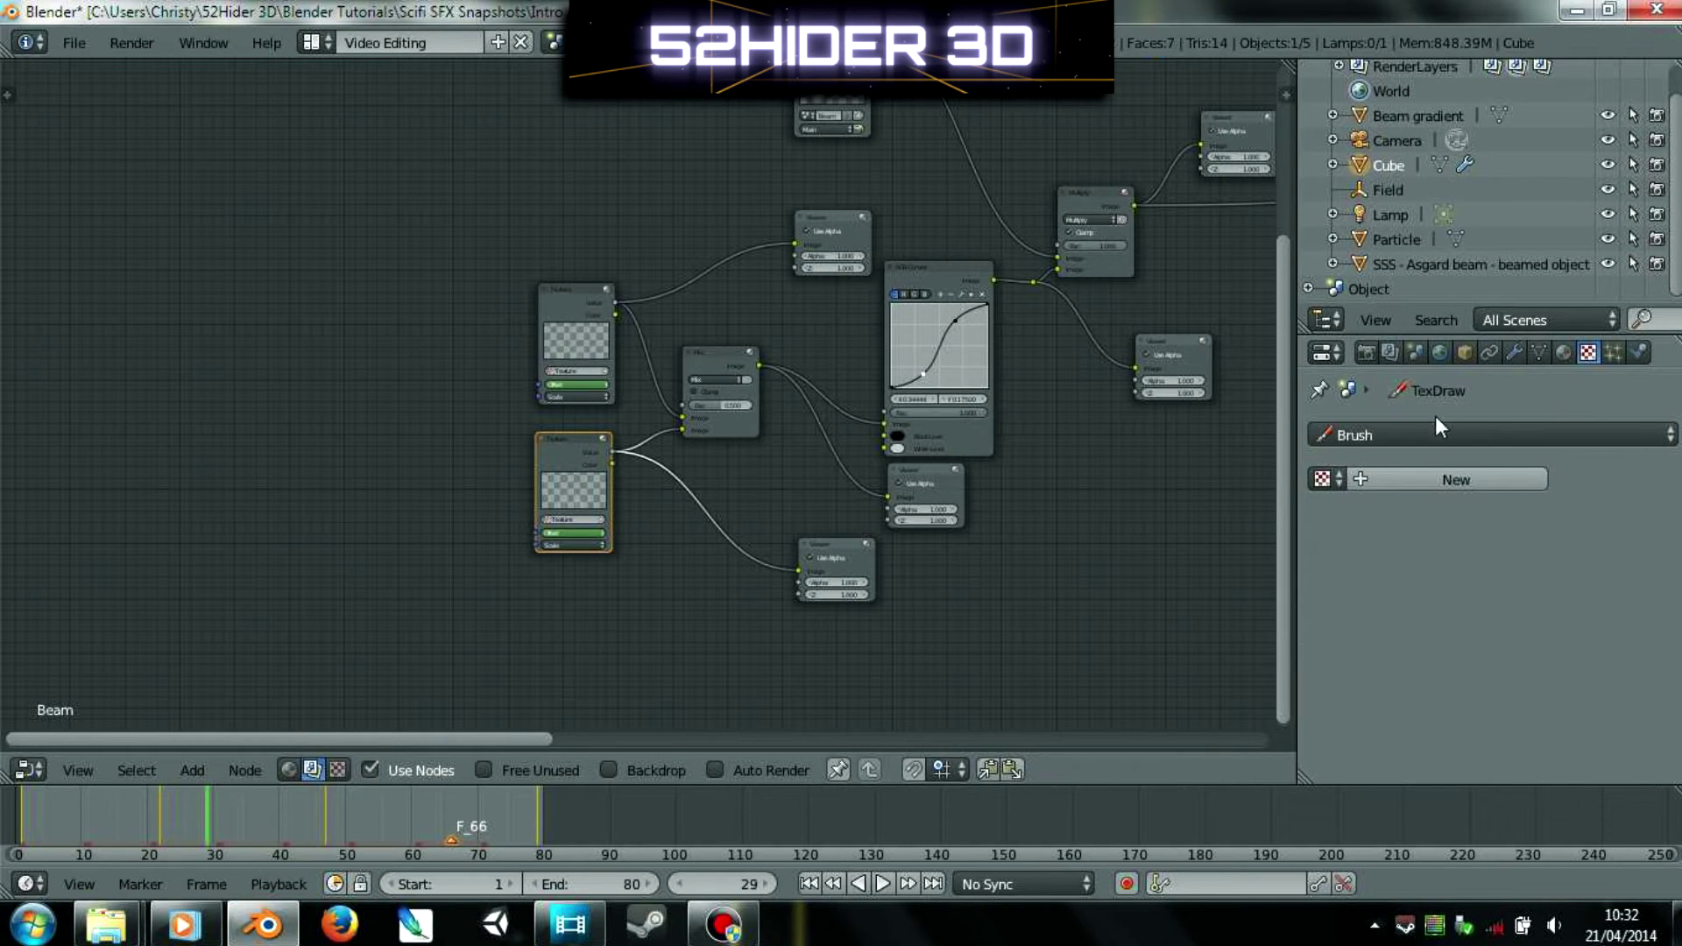
{"action": "left_click", "coordinate": [1339, 479]}
{"action": "left_click", "coordinate": [1366, 517]}
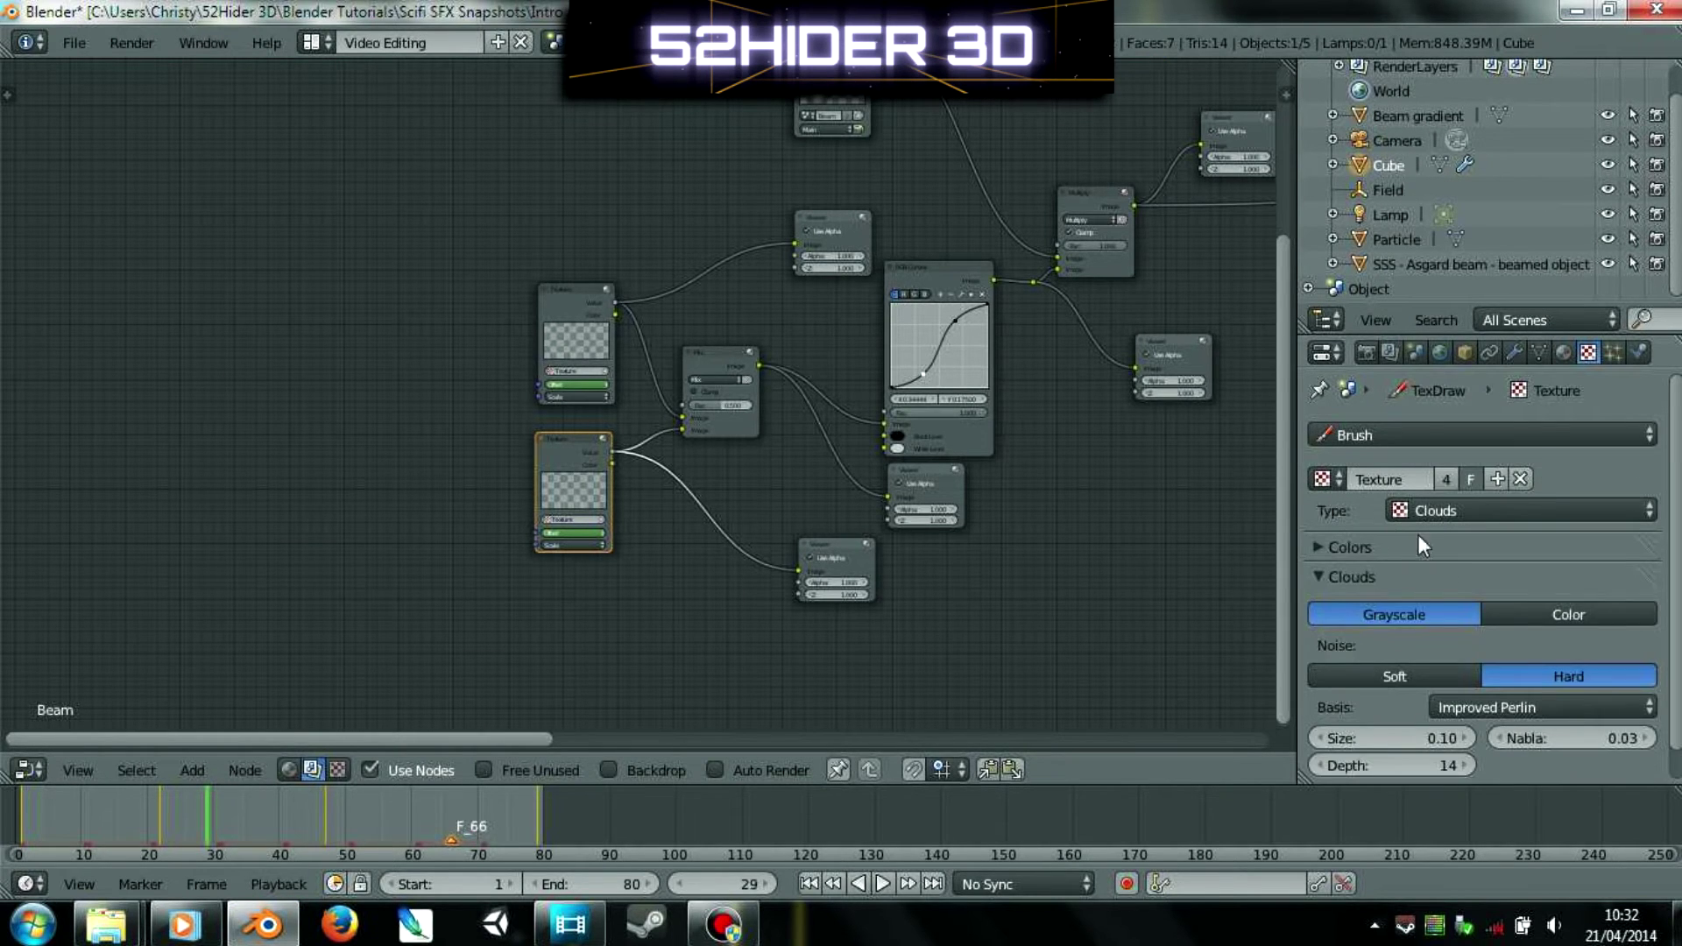
{"action": "scroll", "coordinate": [1428, 545], "scroll_direction": "down", "scroll_amount": 1}
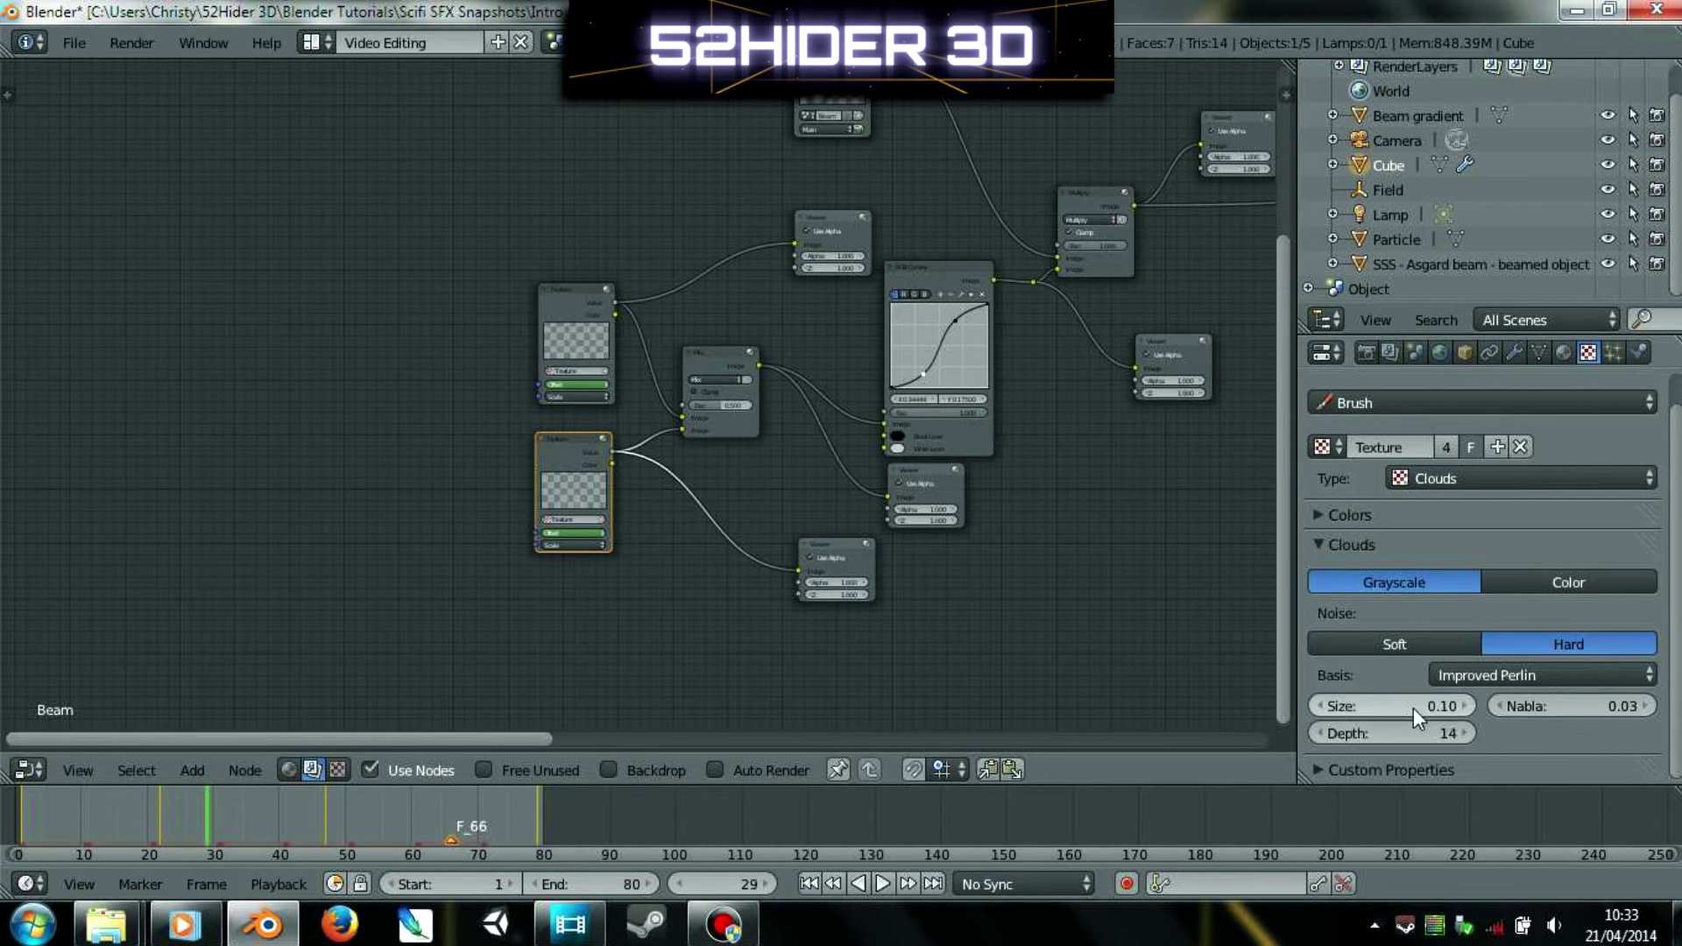
- Inspect the X, Y and Z offset values of the two Texture nodes
{"action": "scroll", "coordinate": [502, 503], "scroll_direction": "up", "scroll_amount": 1}
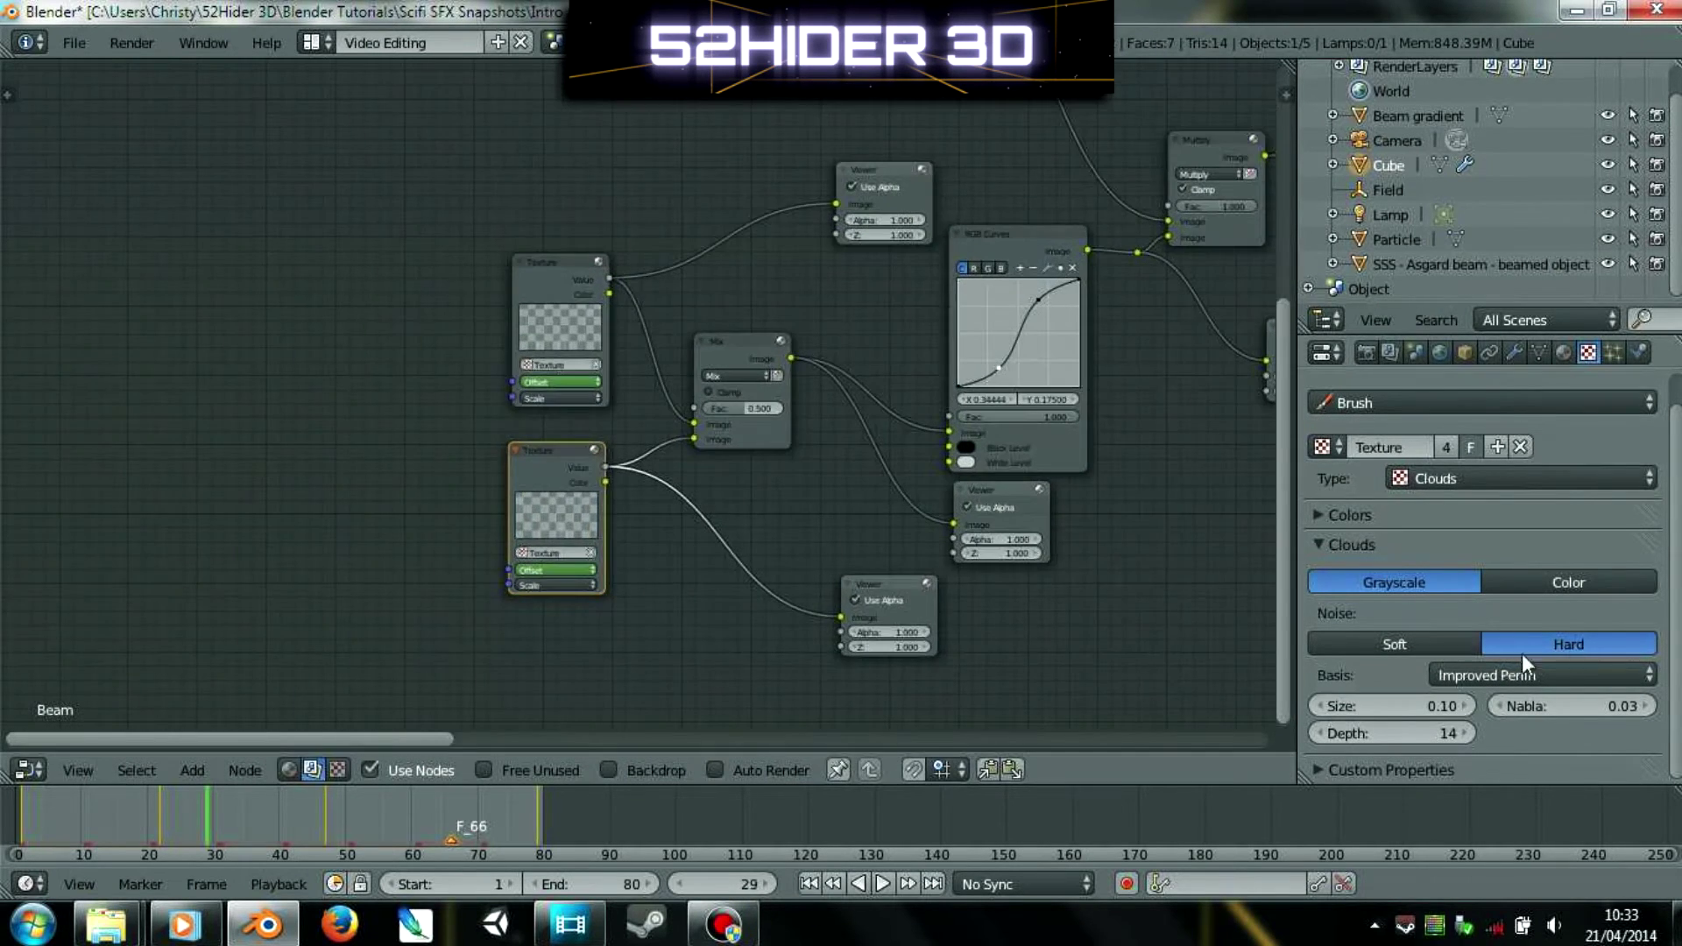
{"action": "scroll", "coordinate": [763, 410], "scroll_direction": "up", "scroll_amount": 2}
{"action": "scroll", "coordinate": [569, 438], "scroll_direction": "up", "scroll_amount": 1}
{"action": "middle_click_drag", "start_coordinate": [569, 438], "coordinate": [595, 308]}
{"action": "left_click", "coordinate": [501, 282]}
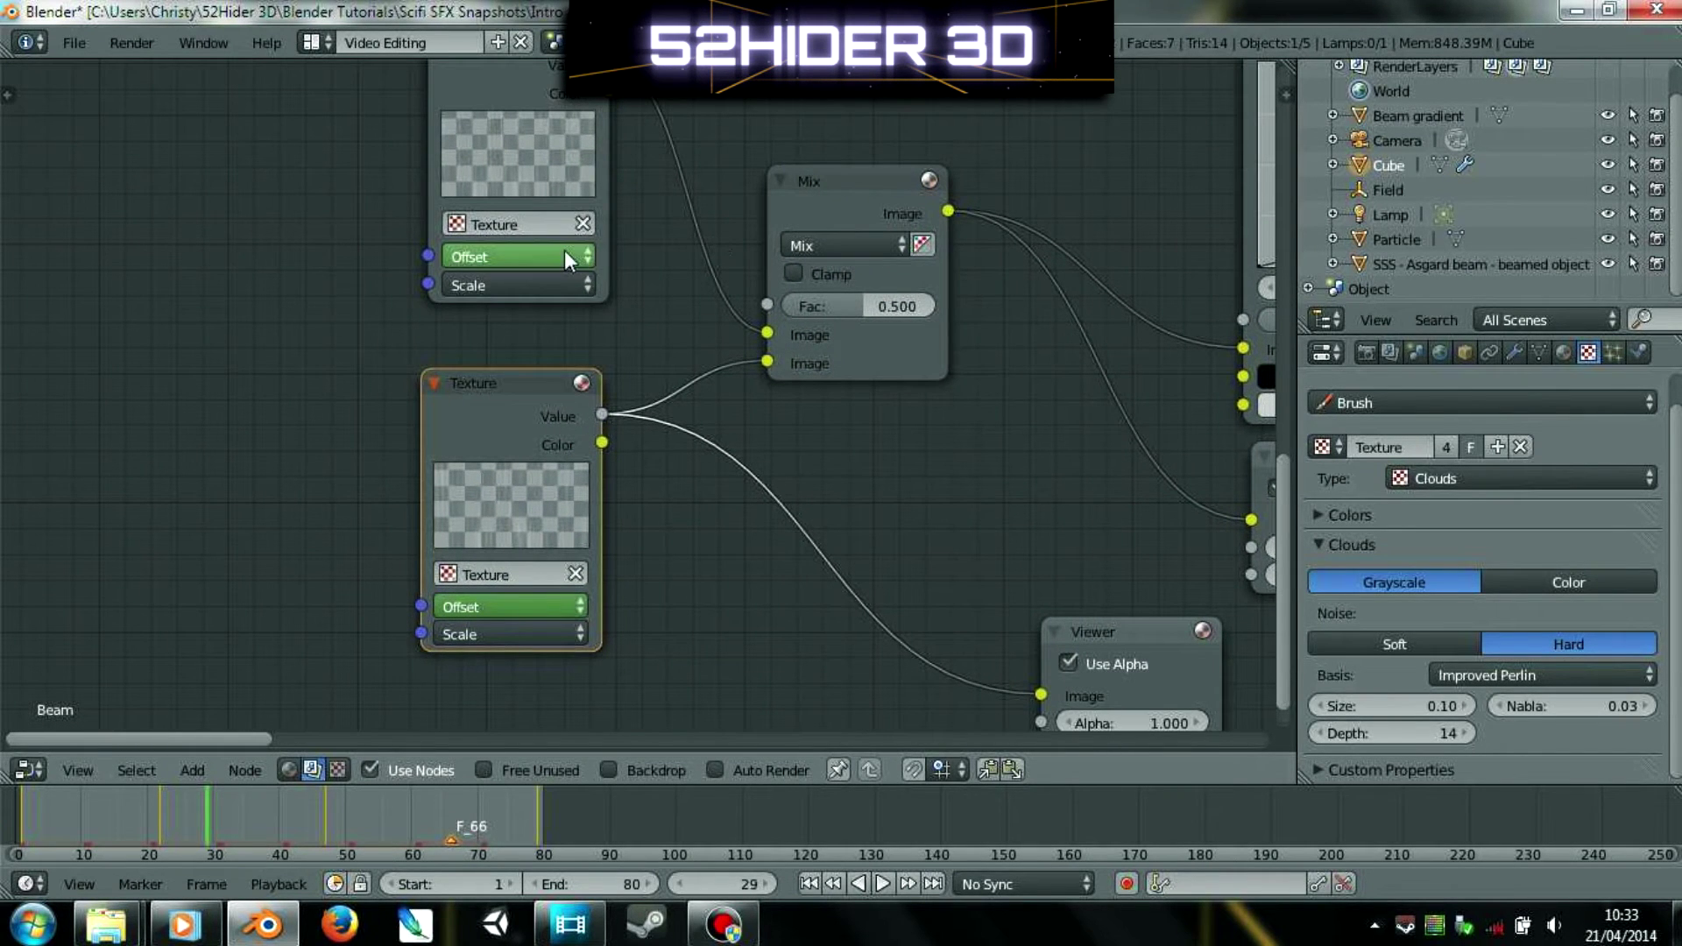
{"action": "left_click", "coordinate": [536, 254]}
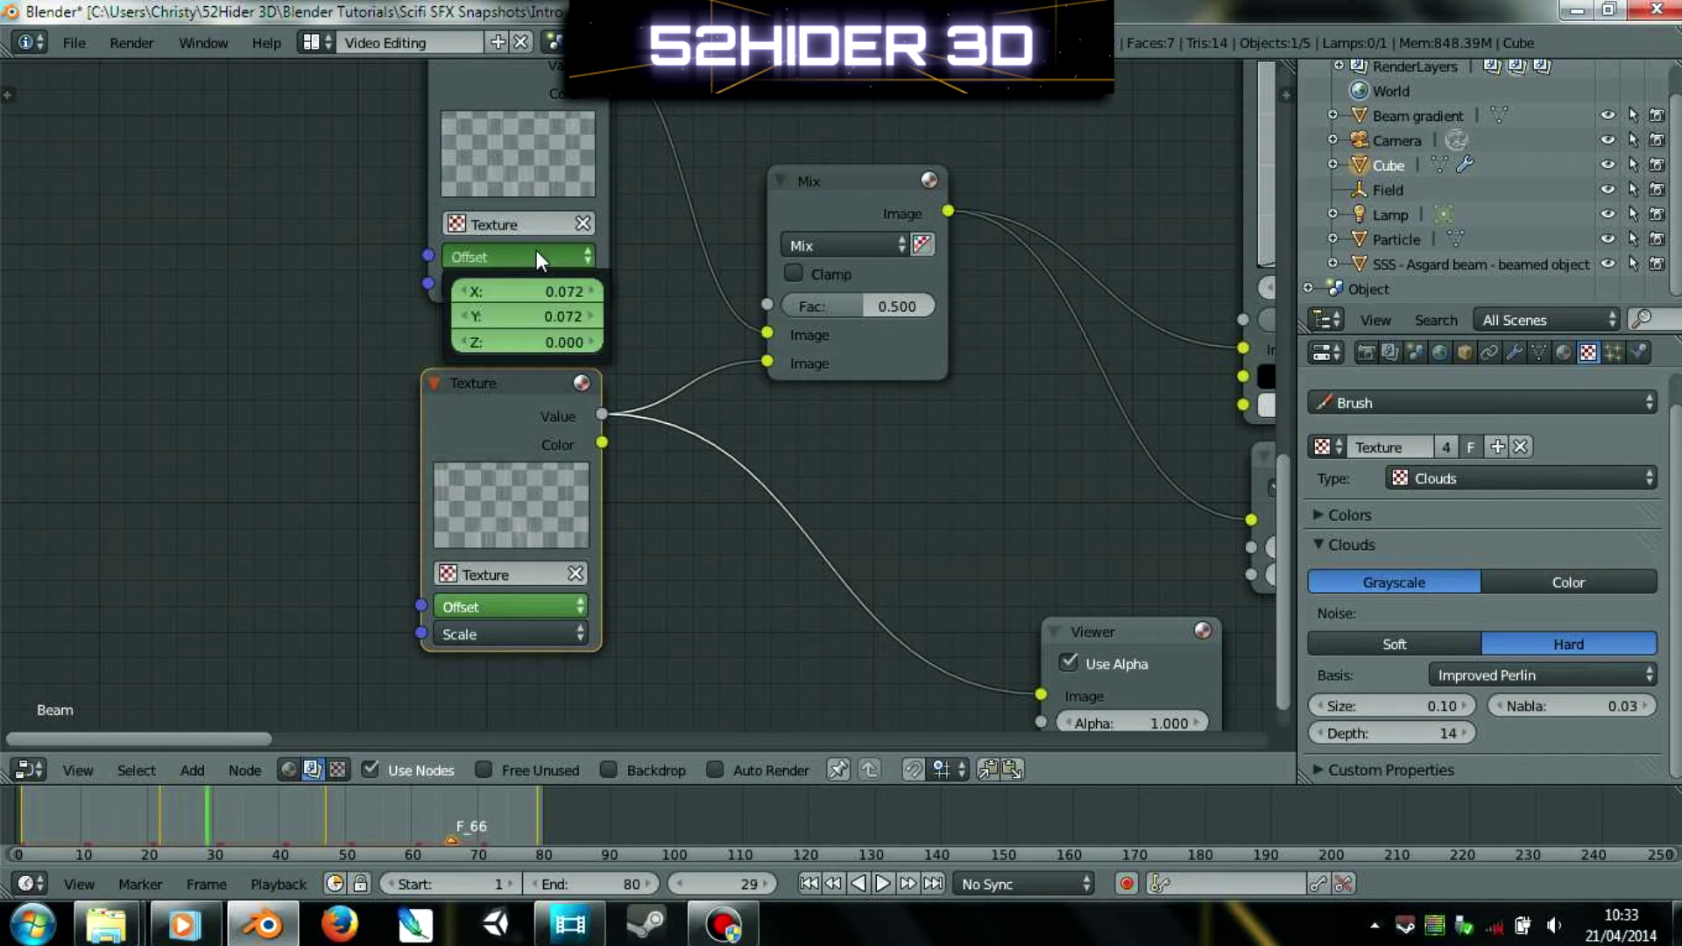
{"action": "left_click", "coordinate": [496, 607]}
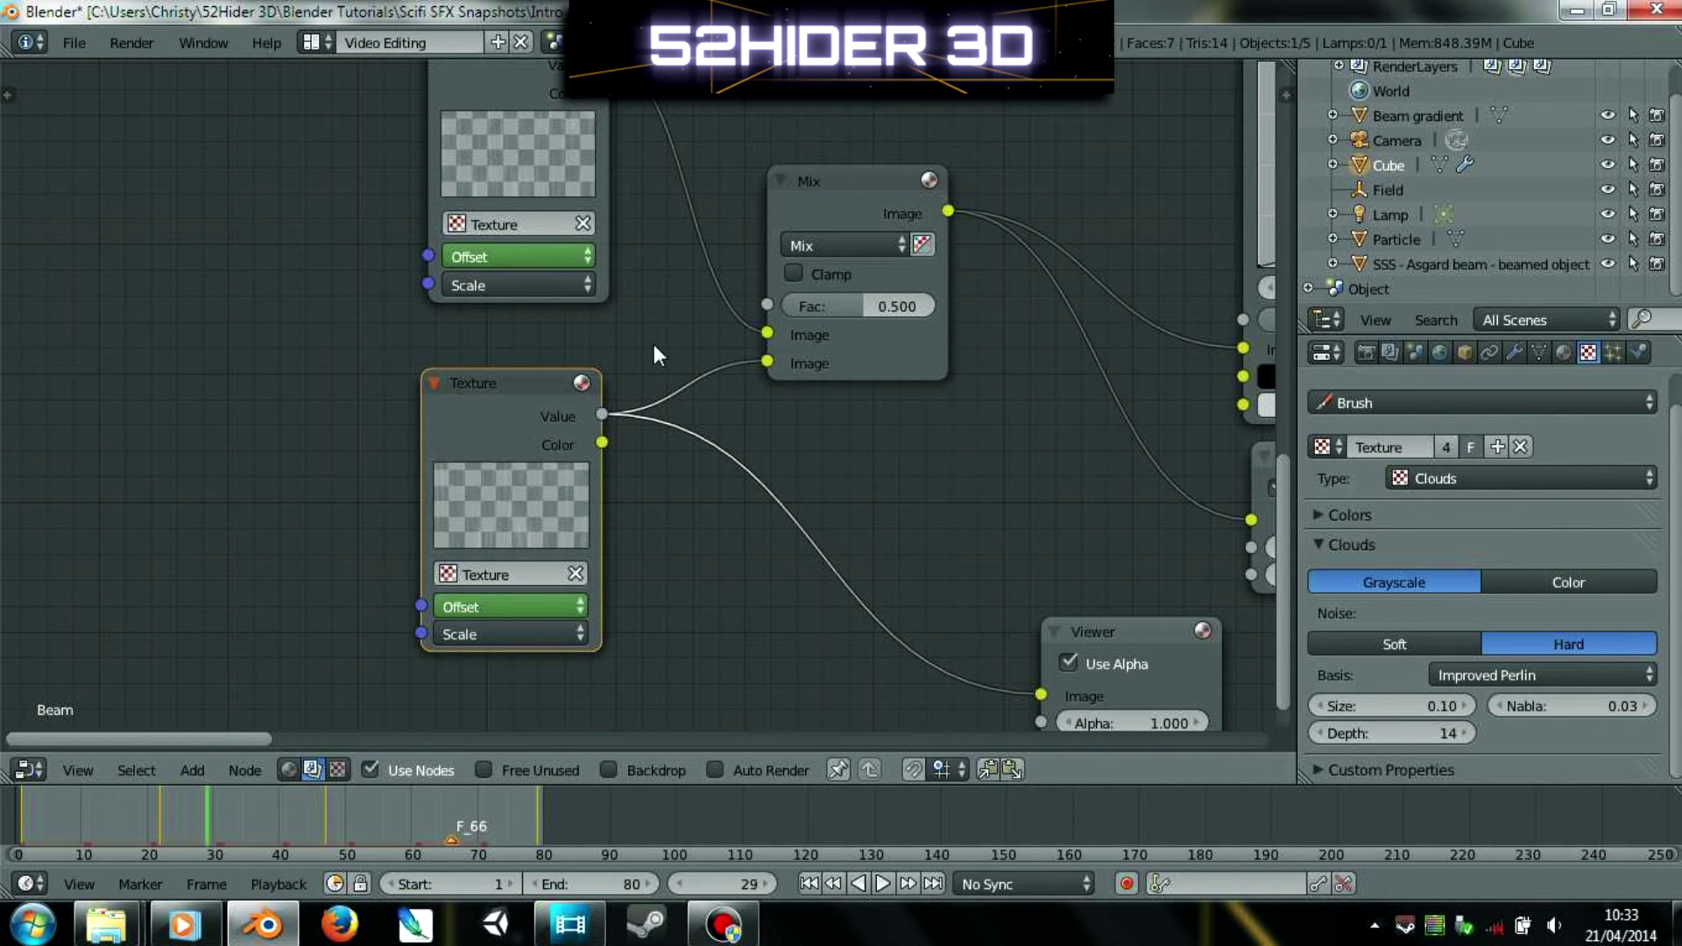
- Select the Mix node that blends the two textures, and preview its output with the Viewer node below RGB Curves
{"action": "scroll", "coordinate": [496, 355], "scroll_direction": "down", "scroll_amount": 5}
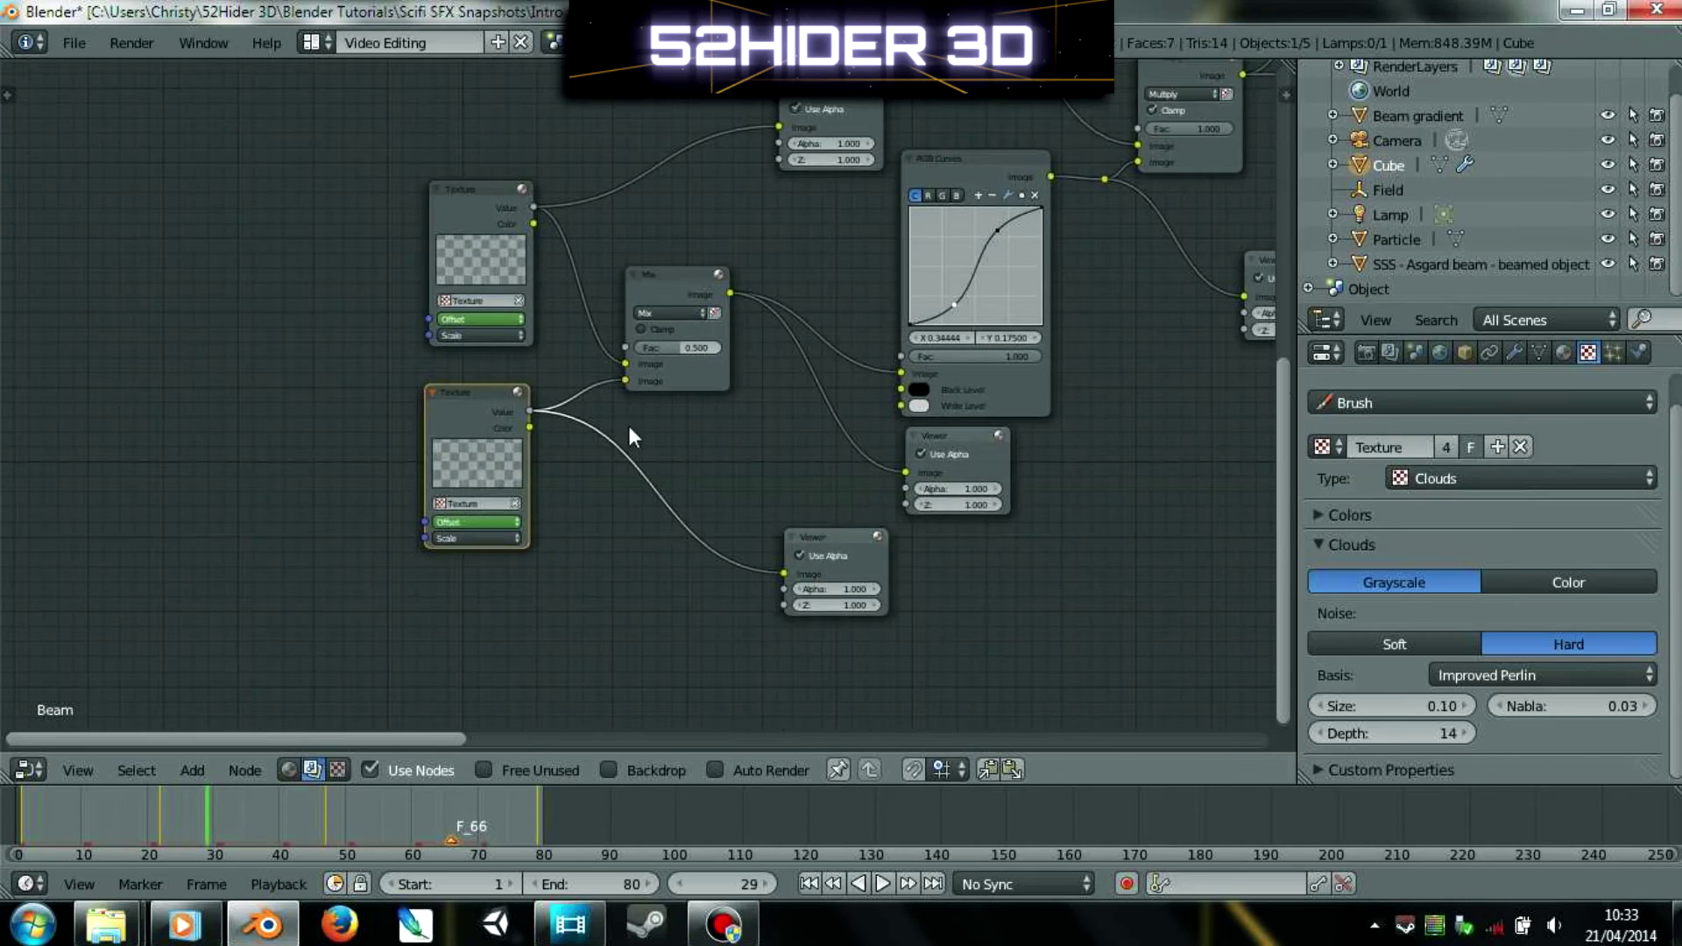
{"action": "scroll", "coordinate": [627, 422], "scroll_direction": "up", "scroll_amount": 5}
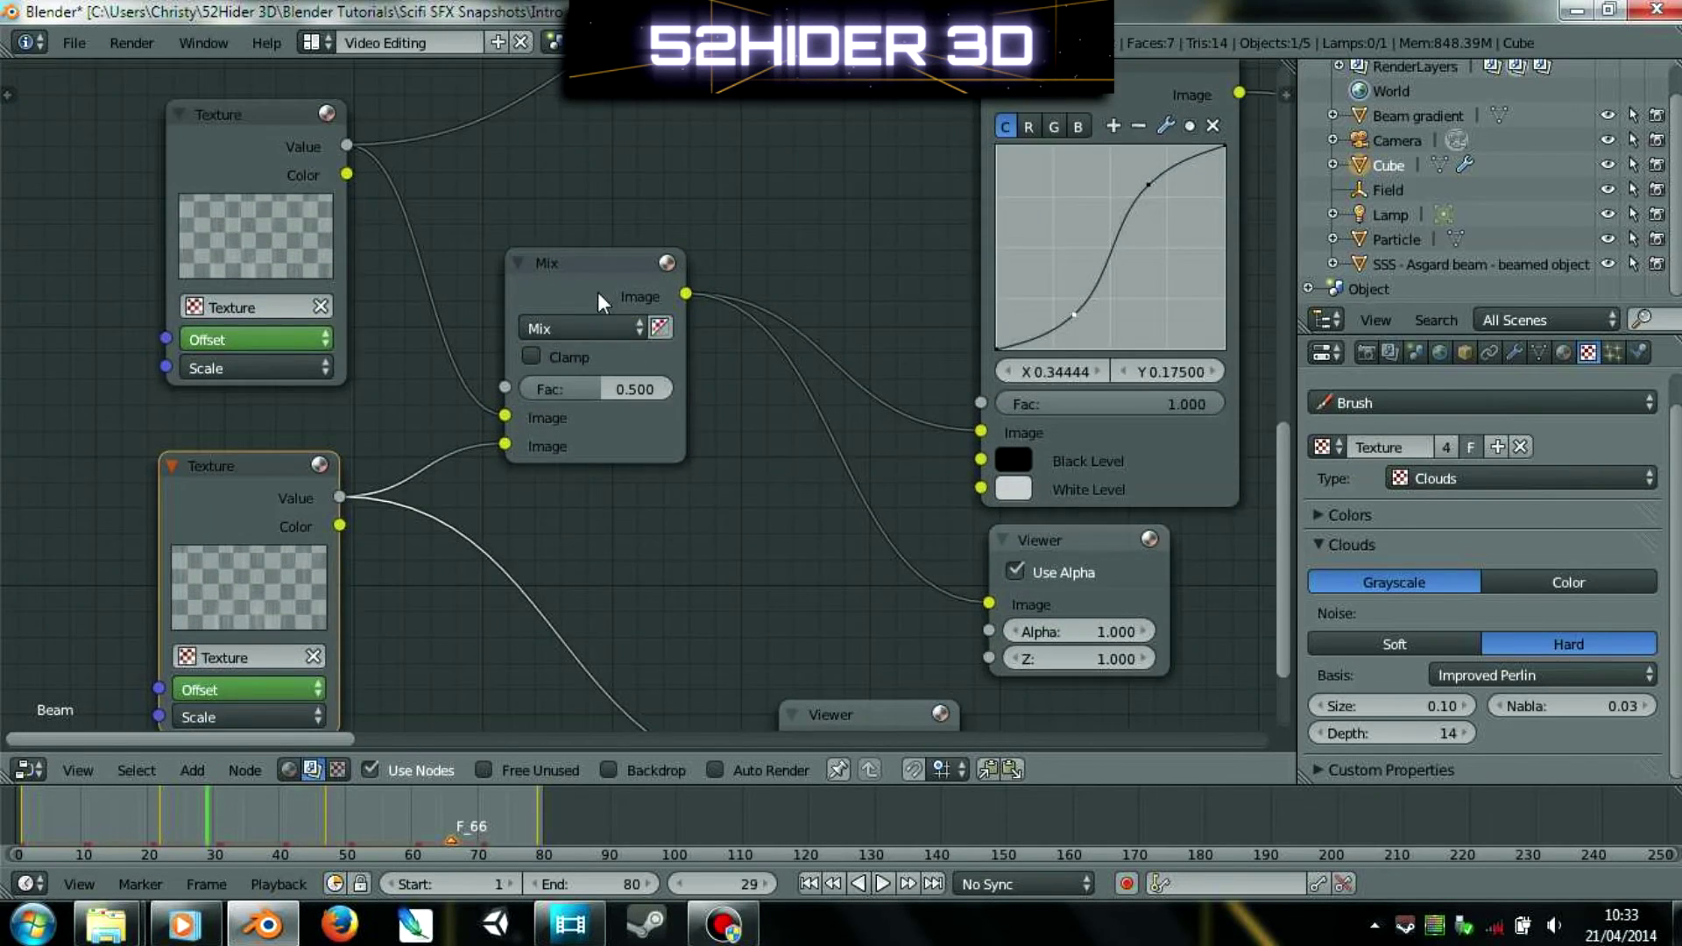
{"action": "scroll", "coordinate": [597, 307], "scroll_direction": "down", "scroll_amount": 4}
{"action": "left_click_drag", "start_coordinate": [610, 328], "coordinate": [607, 330]}
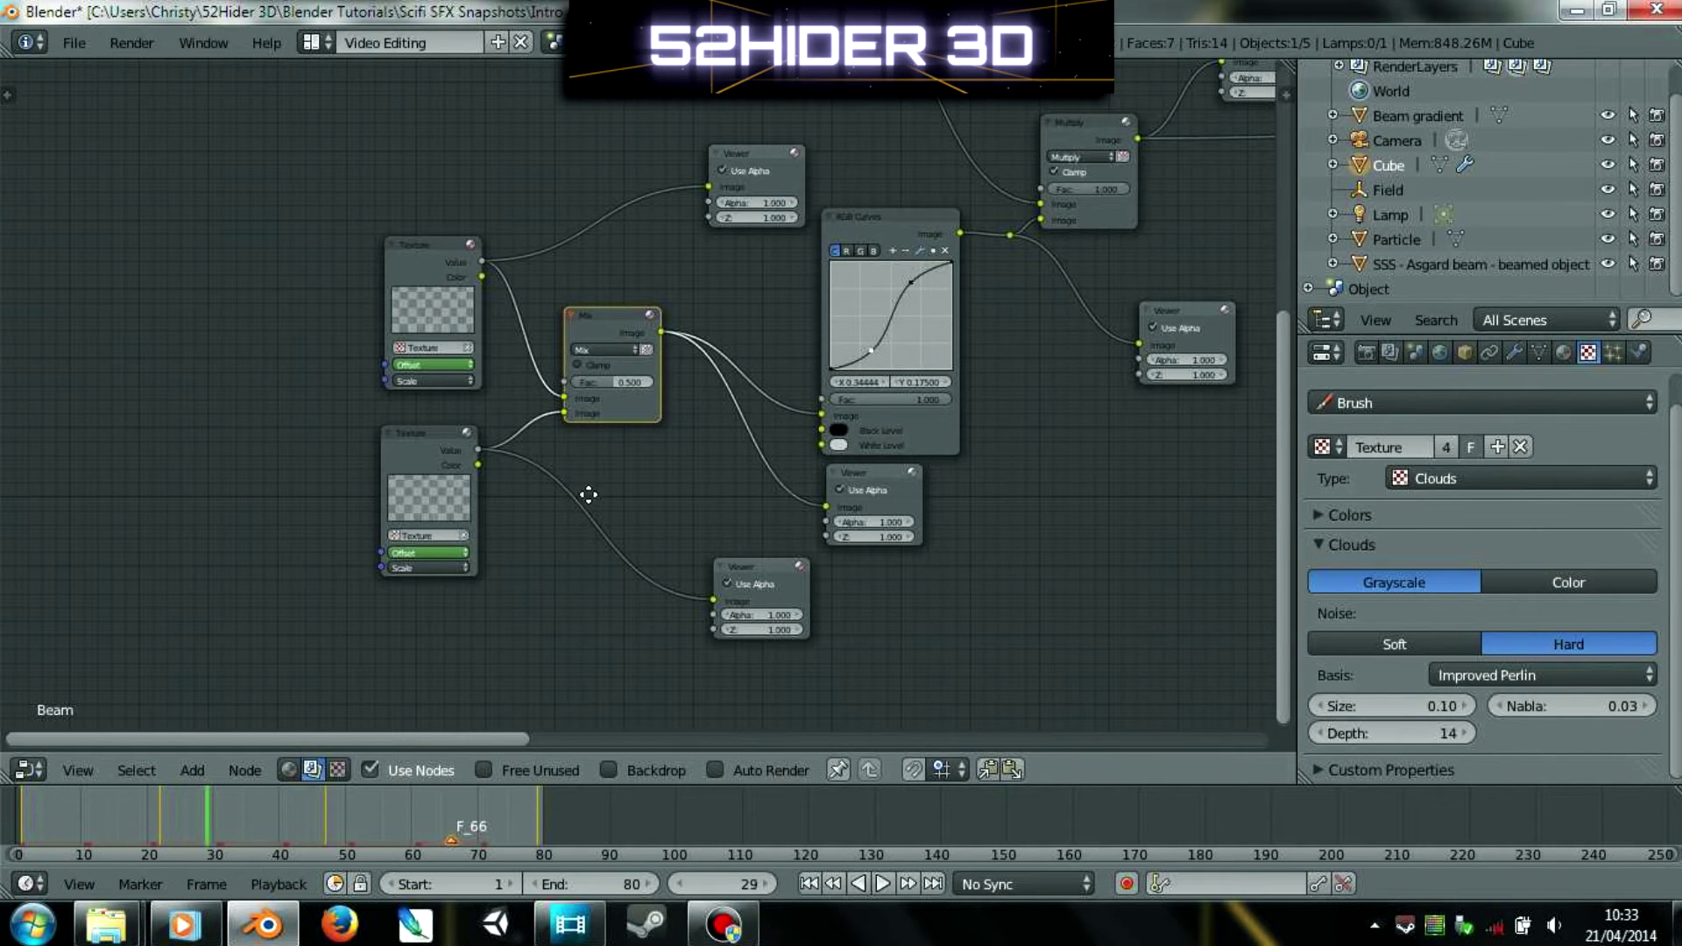
{"action": "scroll", "coordinate": [790, 424], "scroll_direction": "up", "scroll_amount": 2}
{"action": "left_click", "coordinate": [792, 470]}
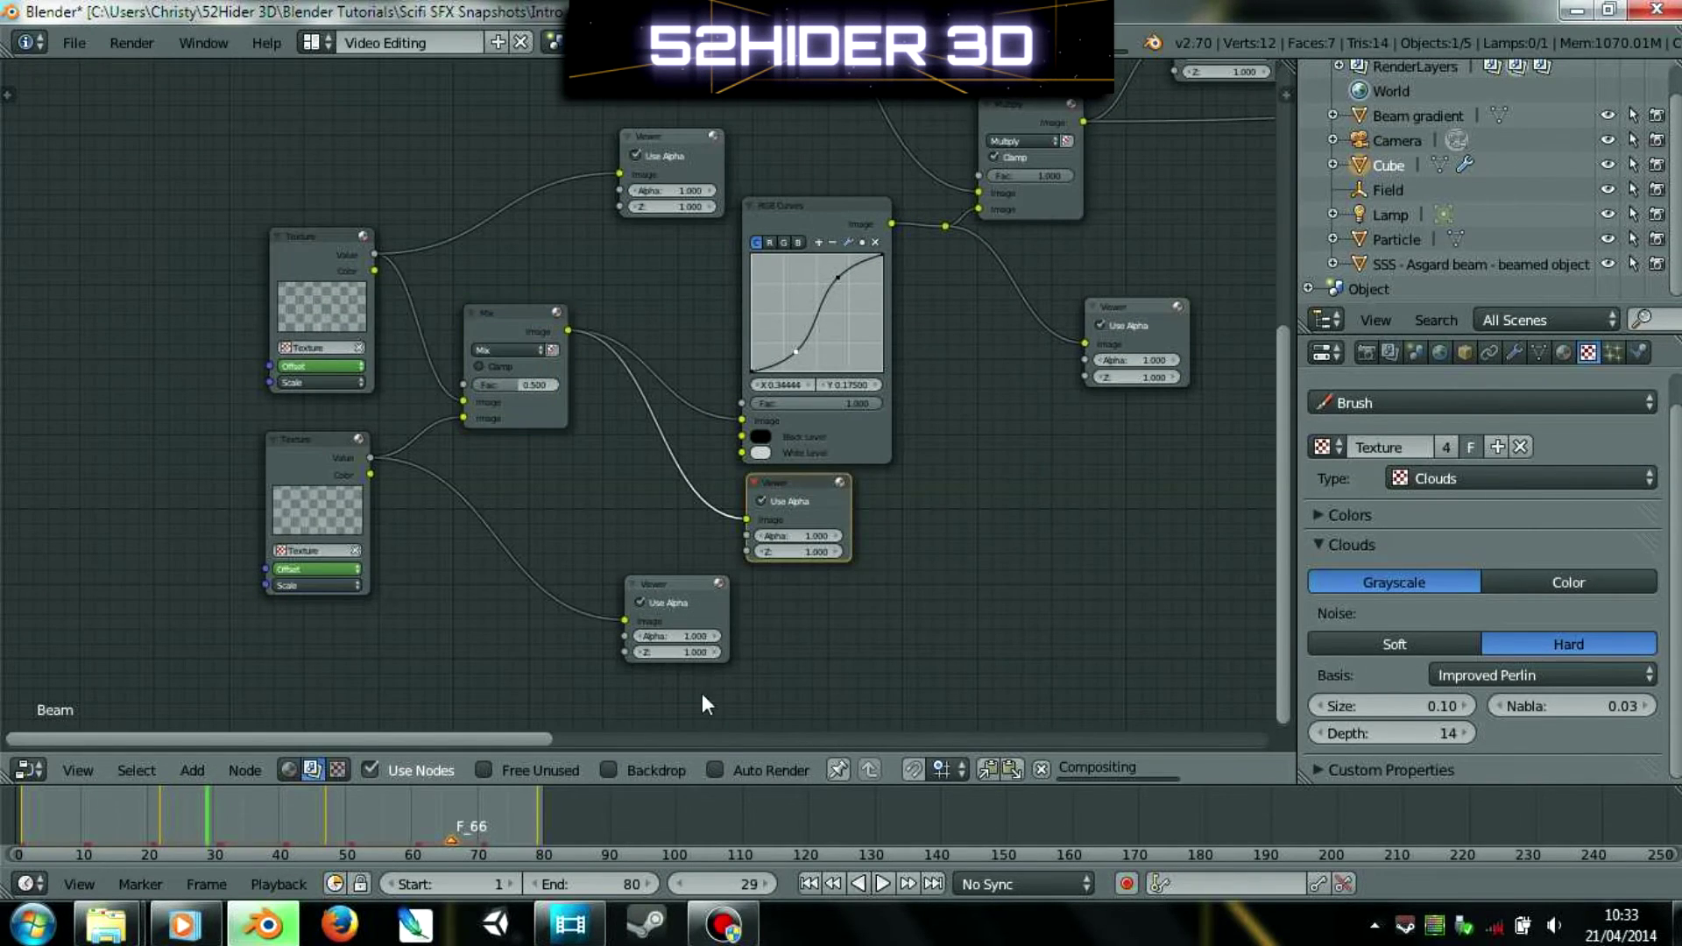
- Turn on the node editor's backdrop and fit the preview image to the available space
{"action": "left_click", "coordinate": [608, 770]}
{"action": "scroll", "coordinate": [576, 302], "scroll_direction": "down", "scroll_amount": 3}
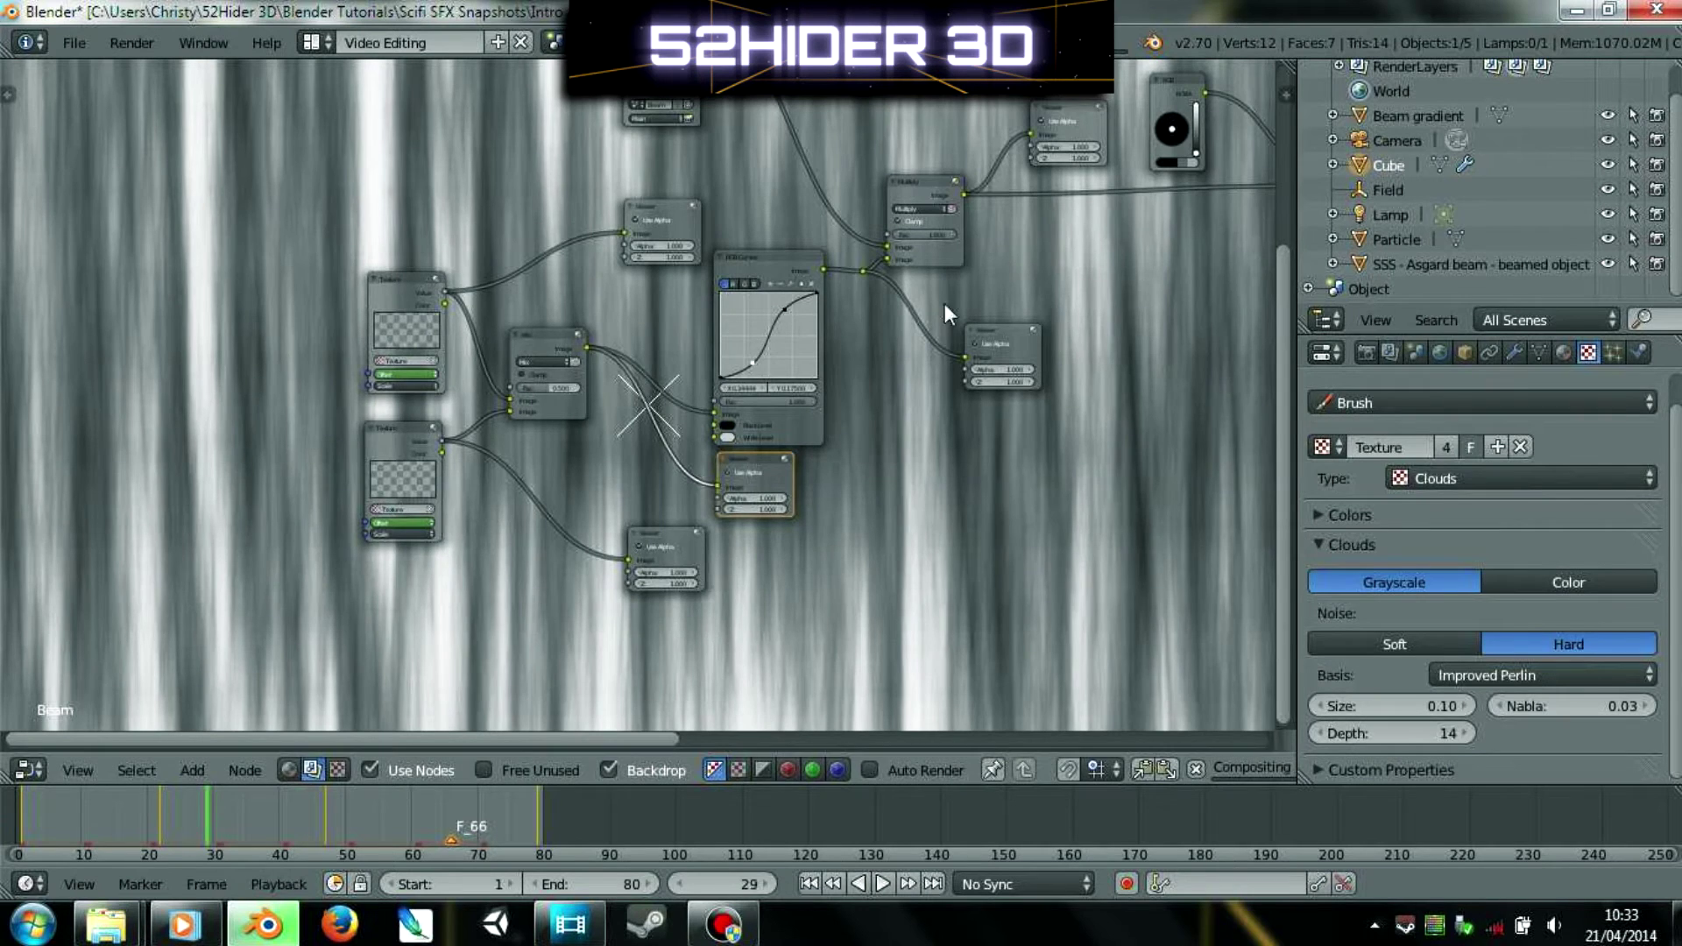
{"action": "key", "text": "n"}
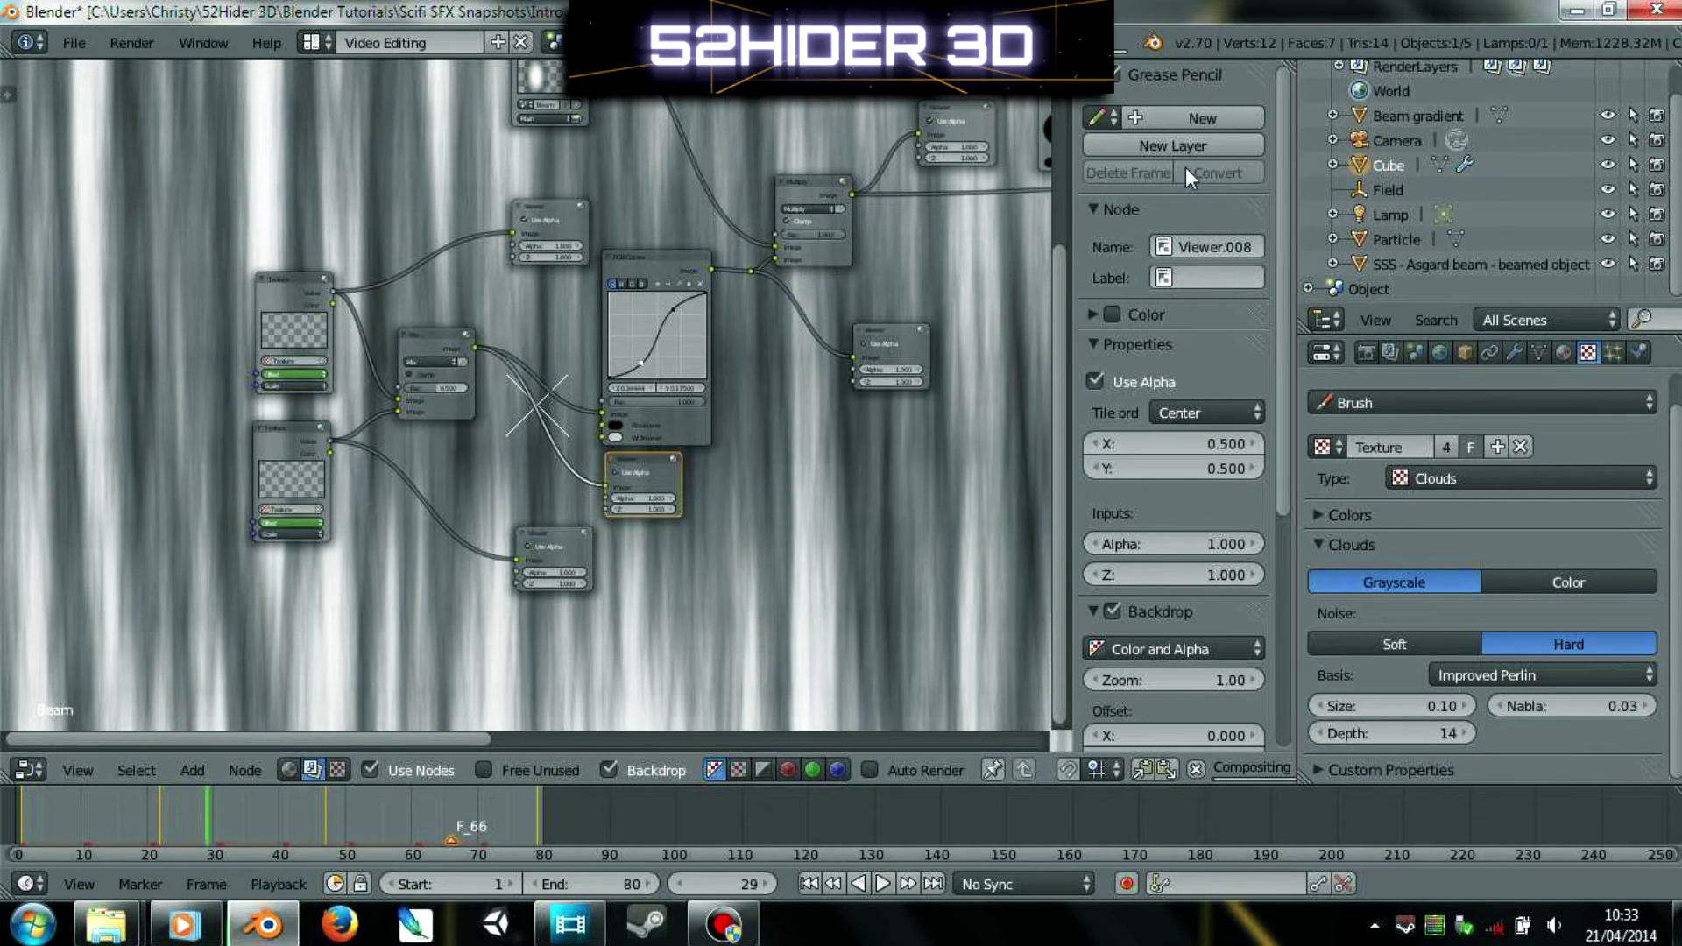
{"action": "scroll", "coordinate": [1123, 497], "scroll_direction": "down", "scroll_amount": 3}
{"action": "left_click", "coordinate": [1164, 713]}
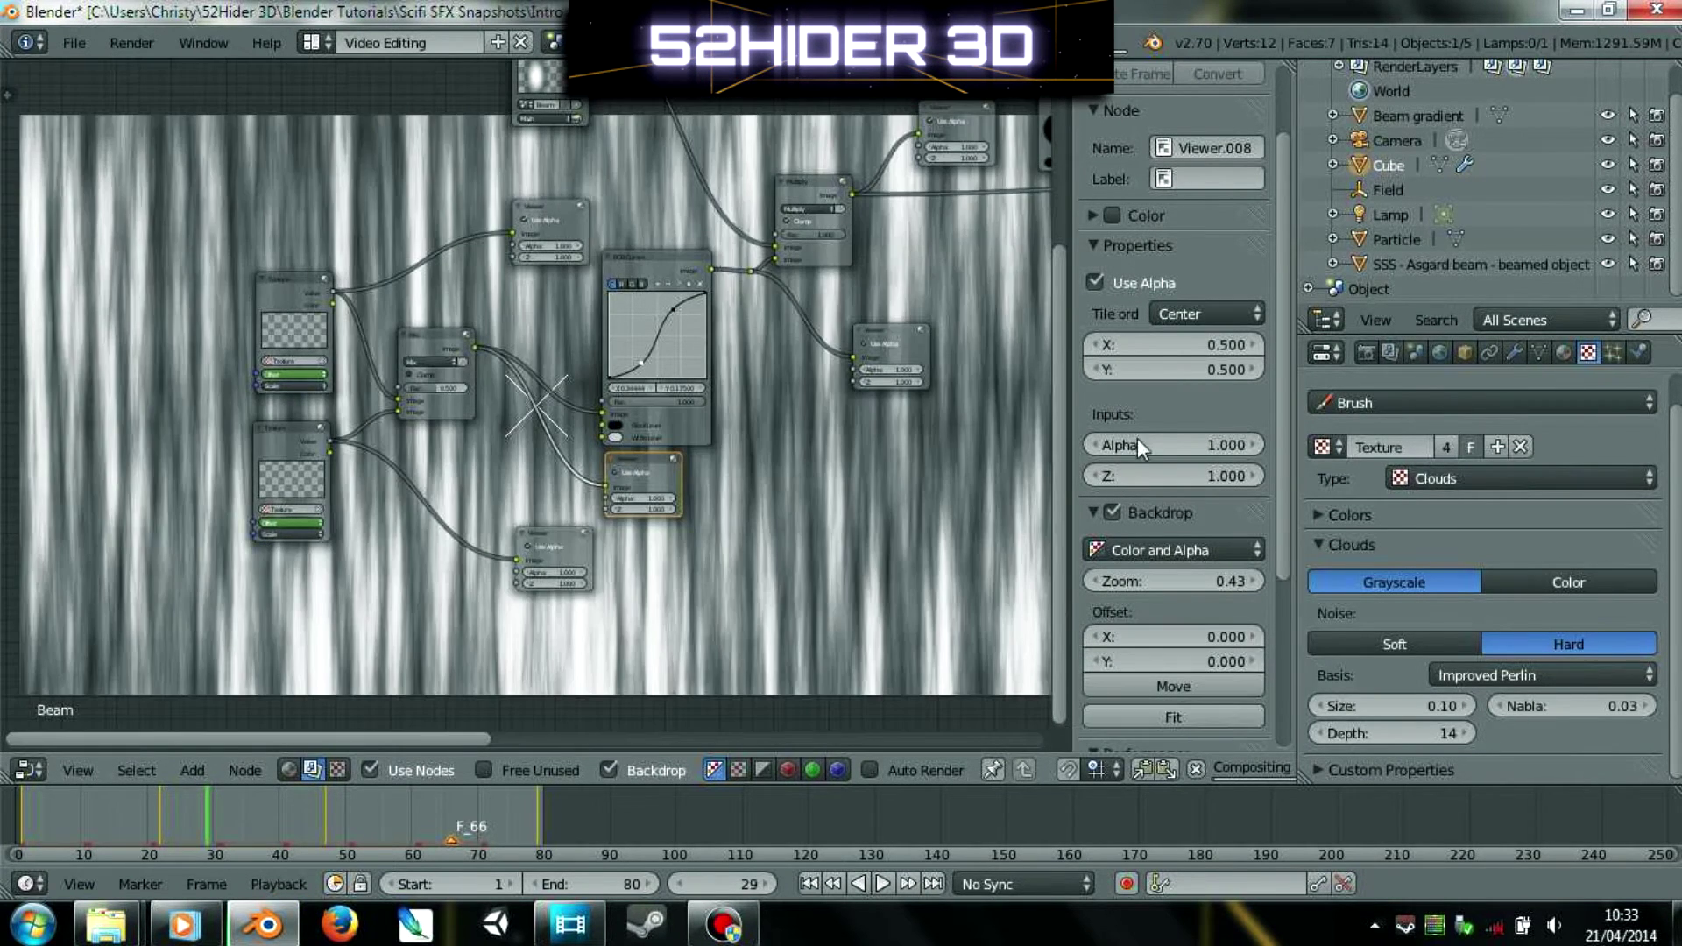
{"action": "key", "text": "n"}
{"action": "scroll", "coordinate": [845, 444], "scroll_direction": "up", "scroll_amount": 3}
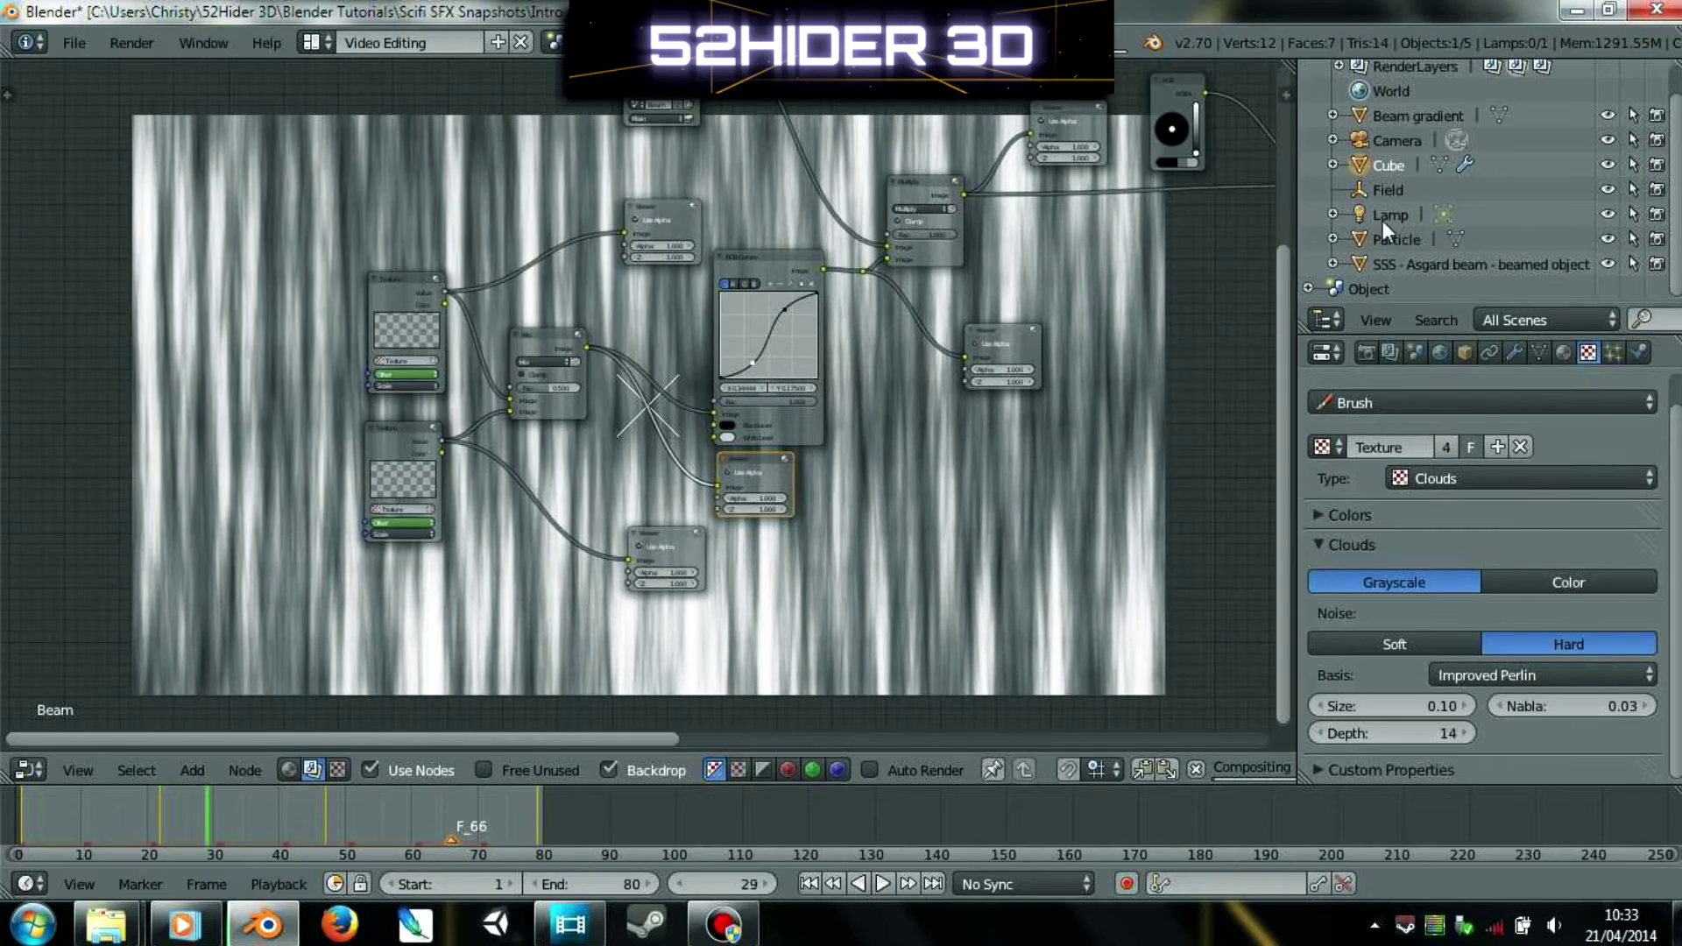
- Scrub the timeline to frame 54 to preview the mixed streak texture's animation in the backdrop
{"action": "middle_click_drag", "start_coordinate": [671, 423], "coordinate": [675, 501]}
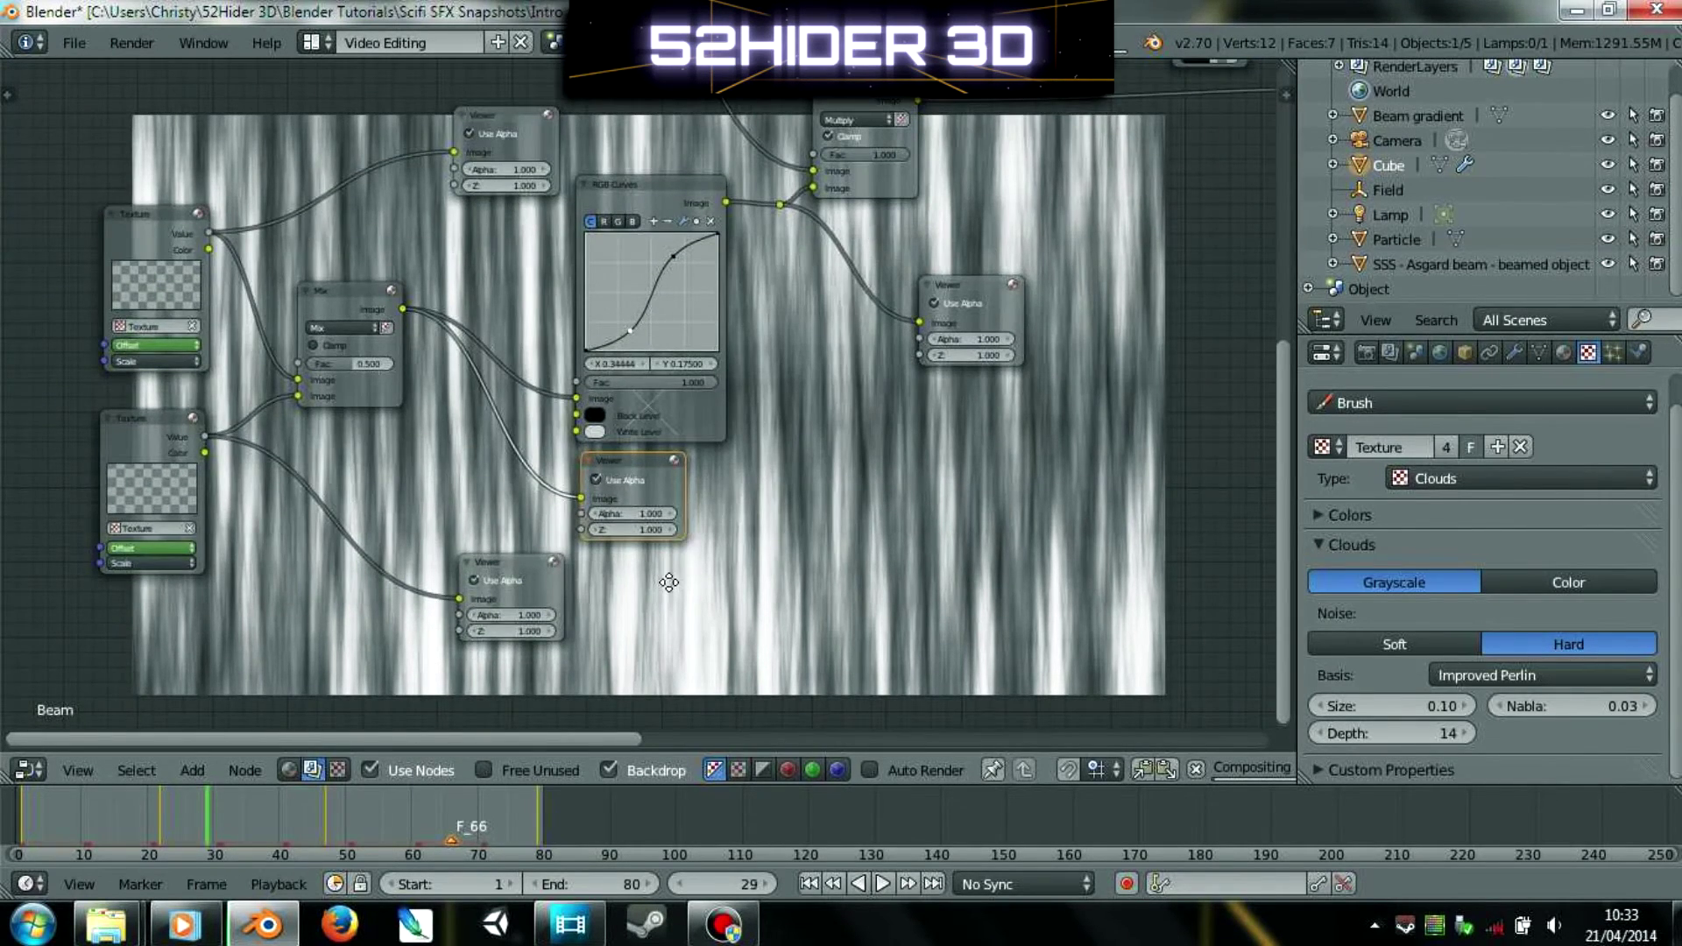
{"action": "left_click", "coordinate": [470, 797]}
{"action": "left_click_drag", "start_coordinate": [452, 795], "coordinate": [333, 791]}
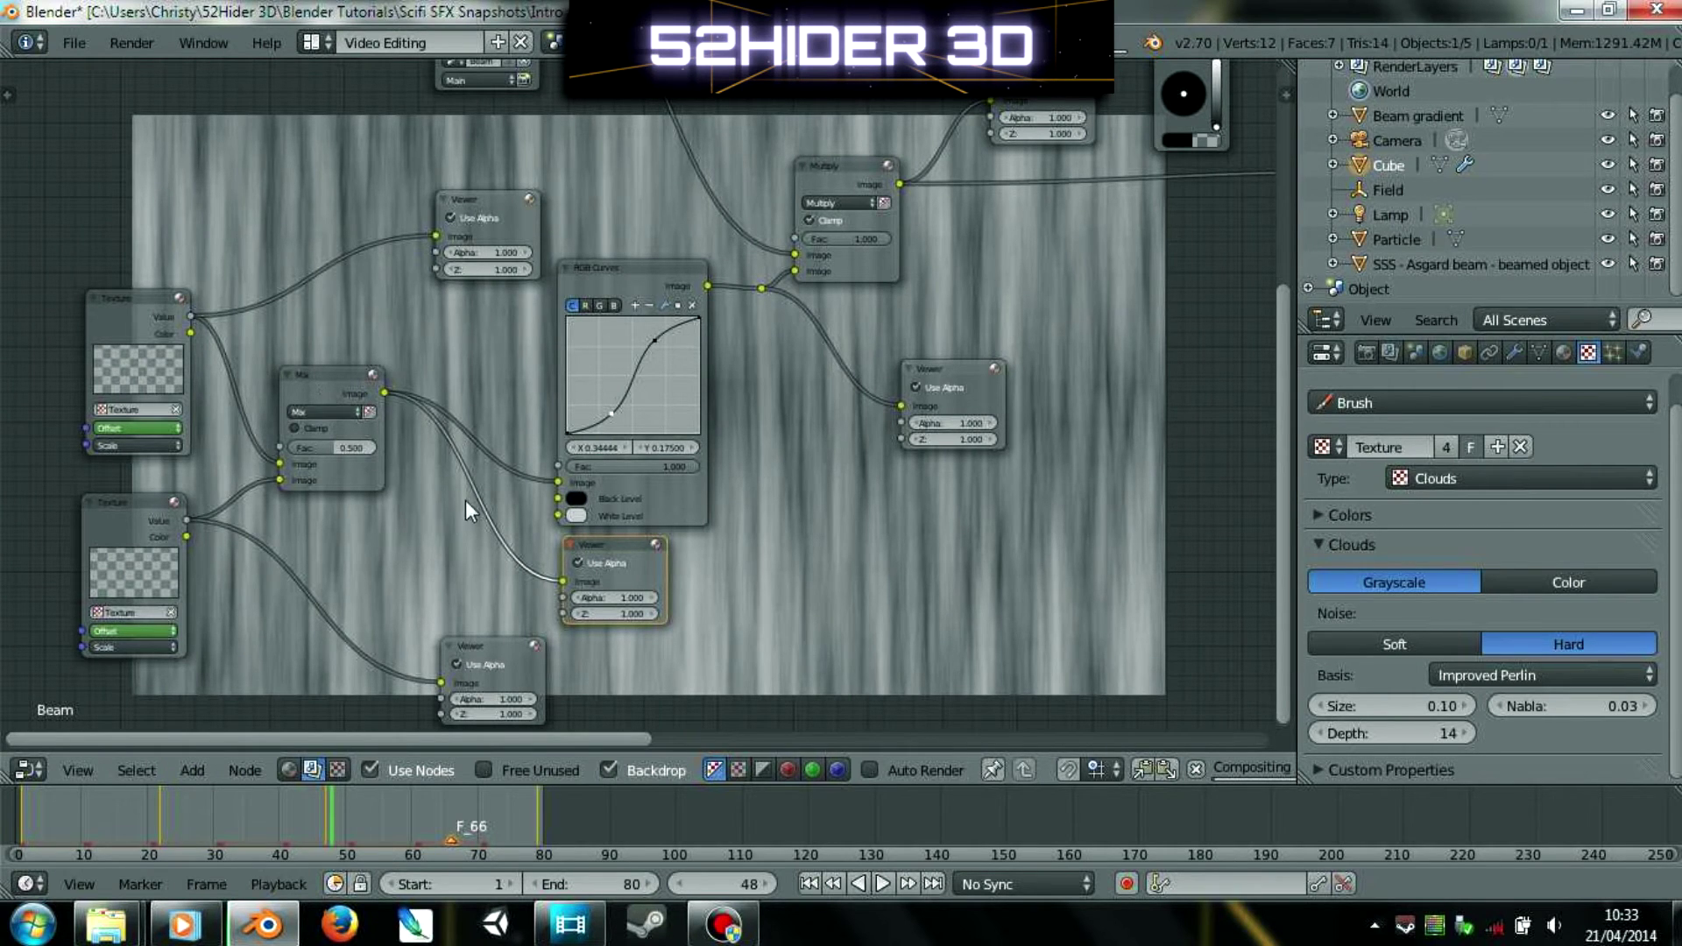
{"action": "middle_click_drag", "start_coordinate": [394, 345], "coordinate": [384, 357]}
{"action": "scroll", "coordinate": [383, 357], "scroll_direction": "down", "scroll_amount": 1}
{"action": "left_click", "coordinate": [604, 298]}
{"action": "middle_click_drag", "start_coordinate": [604, 298], "coordinate": [497, 378]}
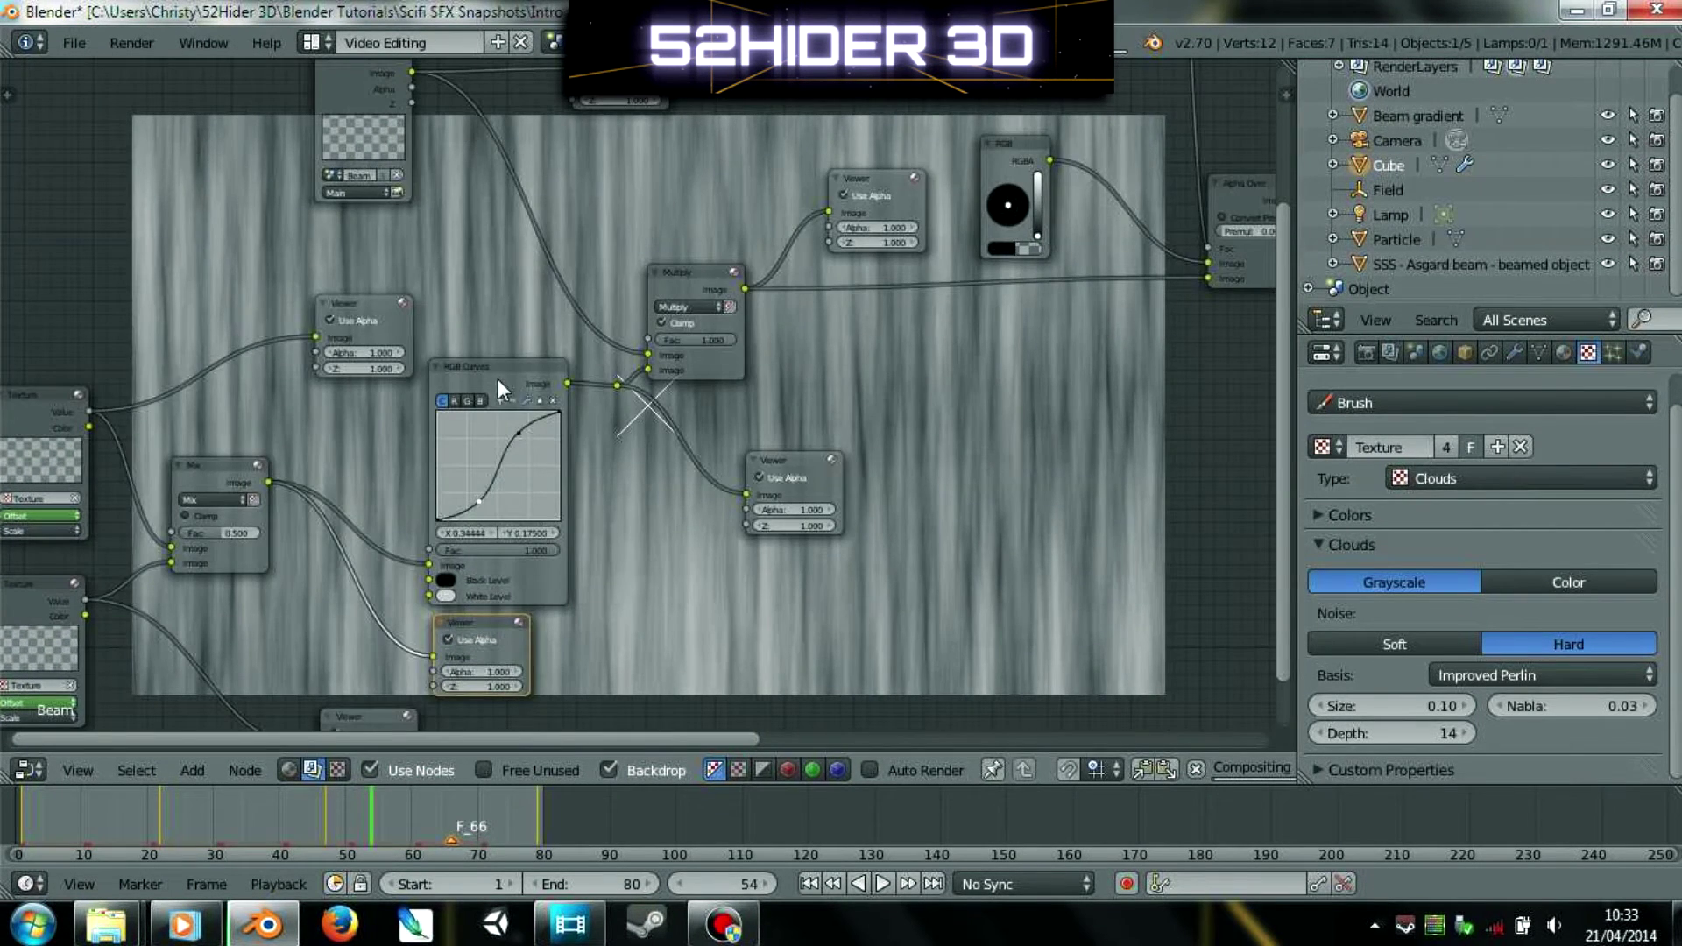
- Preview the RGB Curves output through its Viewer node, and select the Main Render Layers node that feeds Multiply
{"action": "left_click", "coordinate": [746, 458]}
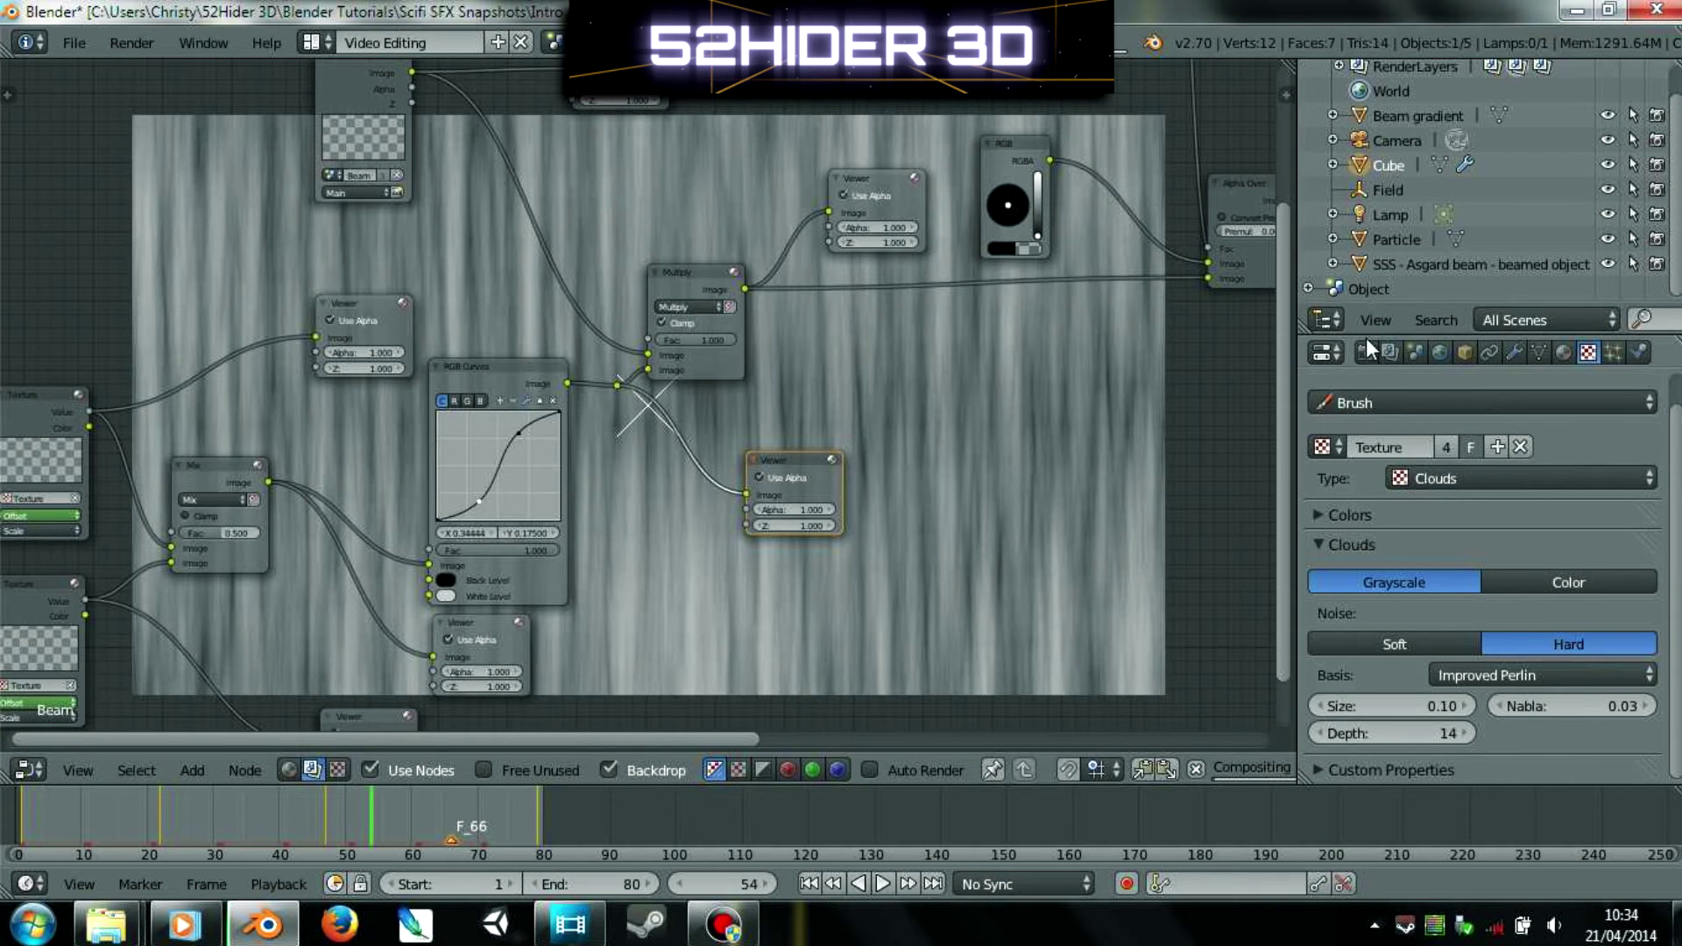
{"action": "middle_click_drag", "start_coordinate": [814, 454], "coordinate": [660, 478]}
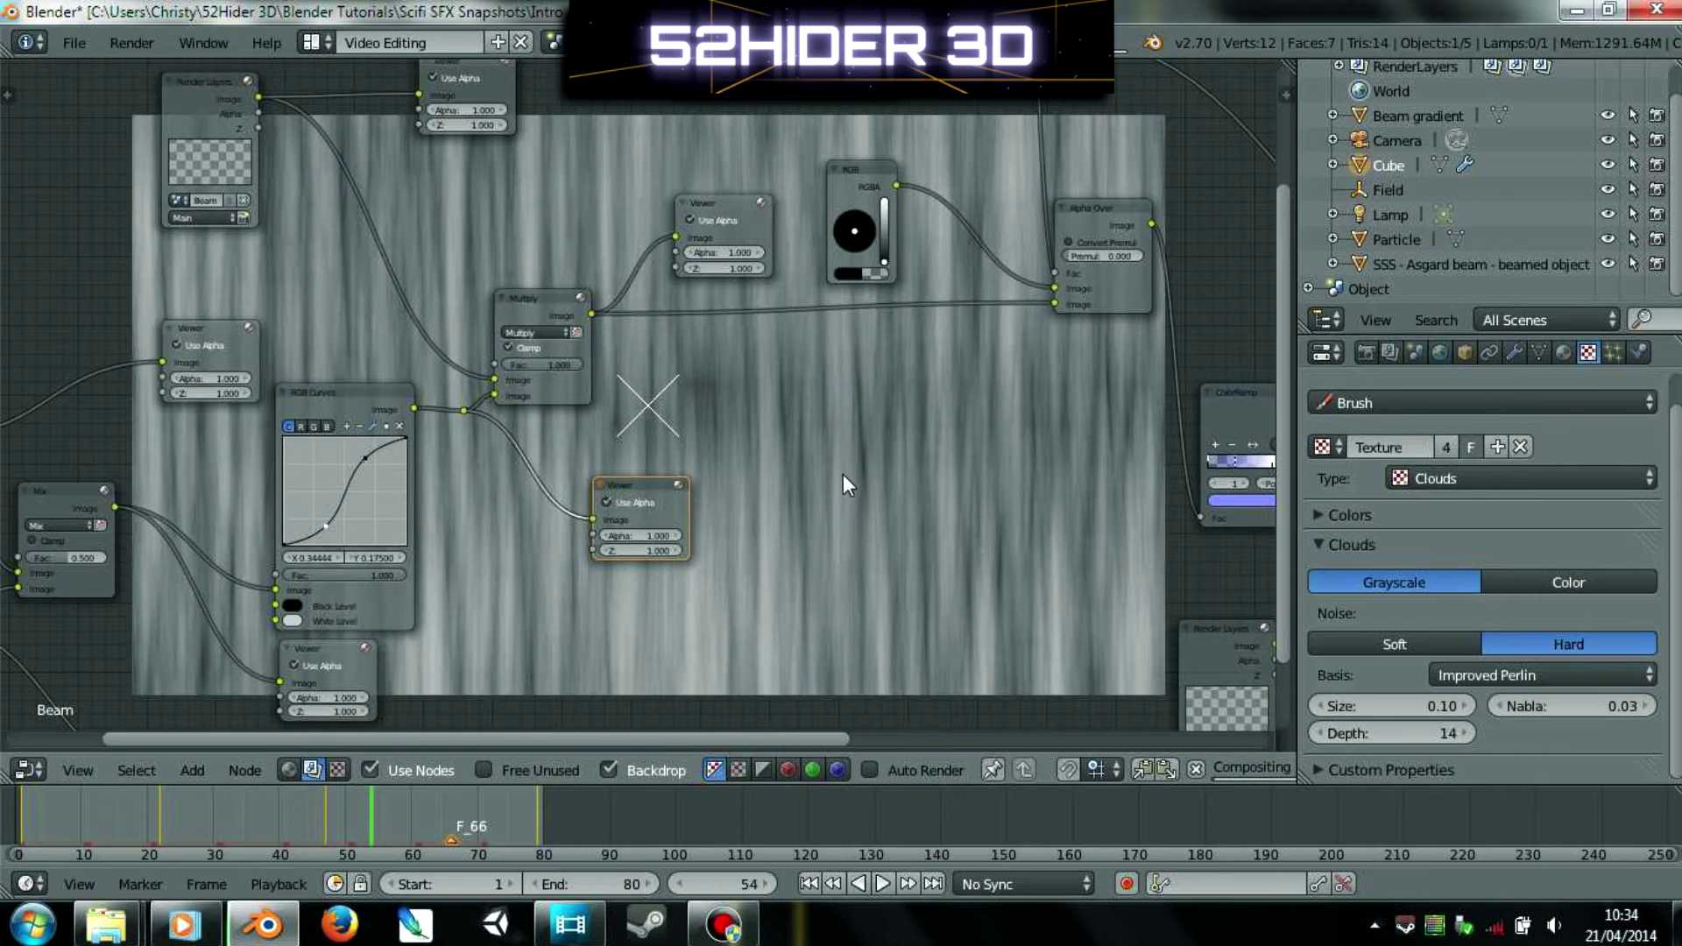
{"action": "scroll", "coordinate": [717, 356], "scroll_direction": "up", "scroll_amount": 3}
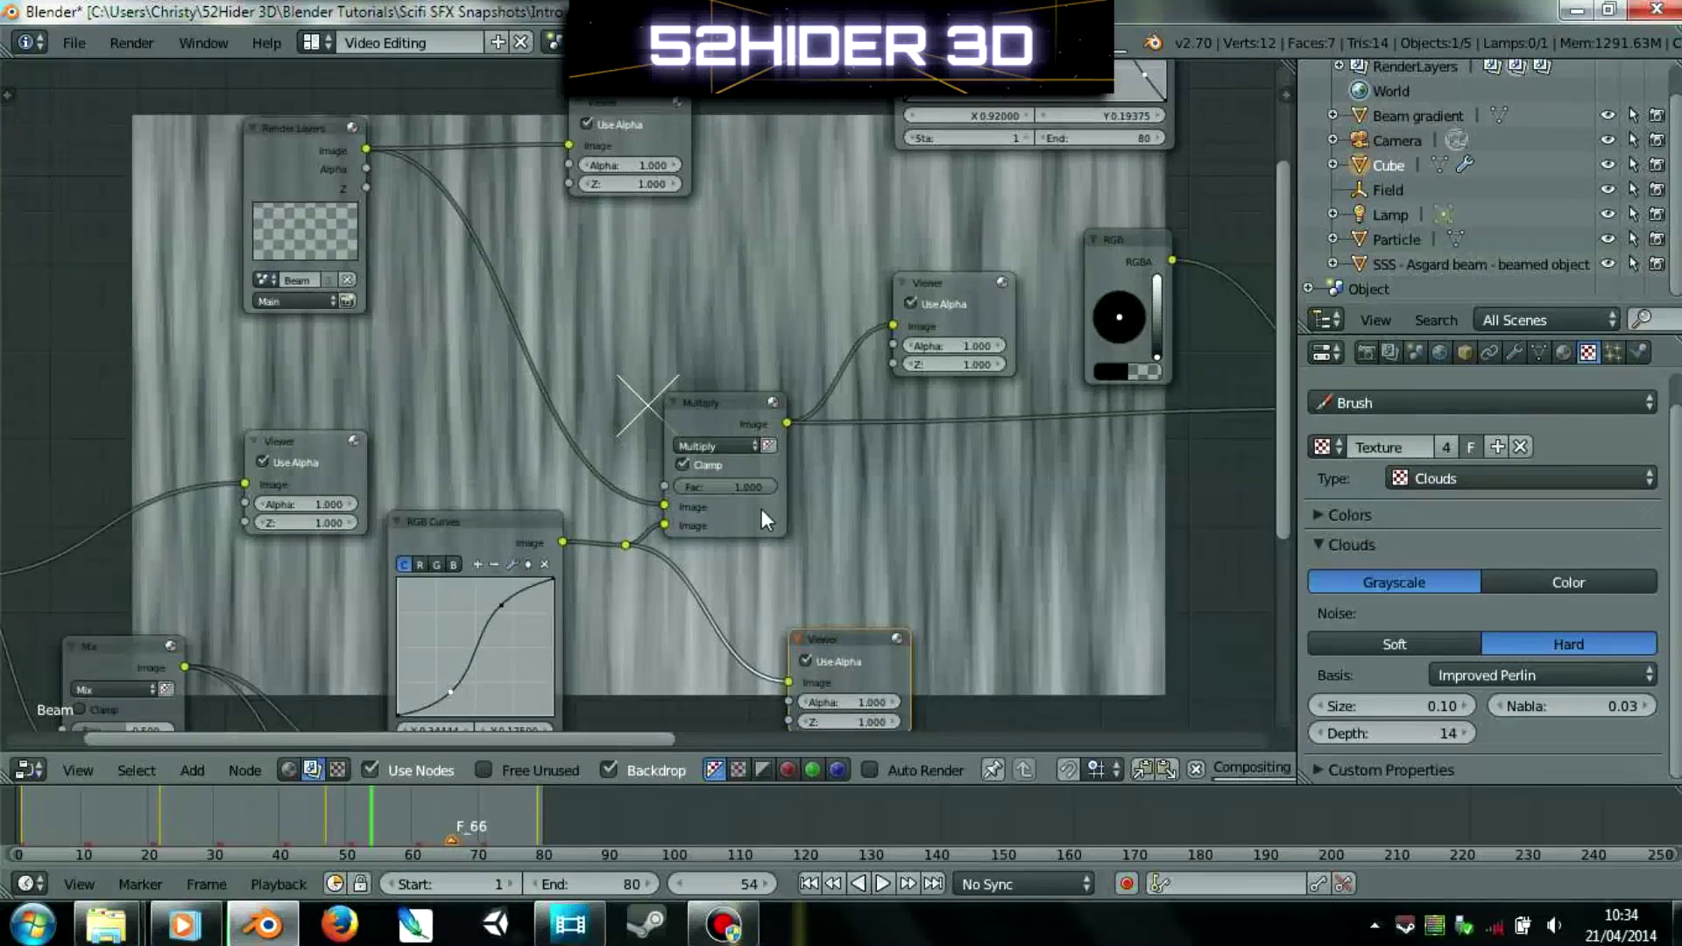
{"action": "scroll", "coordinate": [741, 473], "scroll_direction": "up", "scroll_amount": 2}
{"action": "left_click_drag", "start_coordinate": [216, 140], "coordinate": [201, 152]}
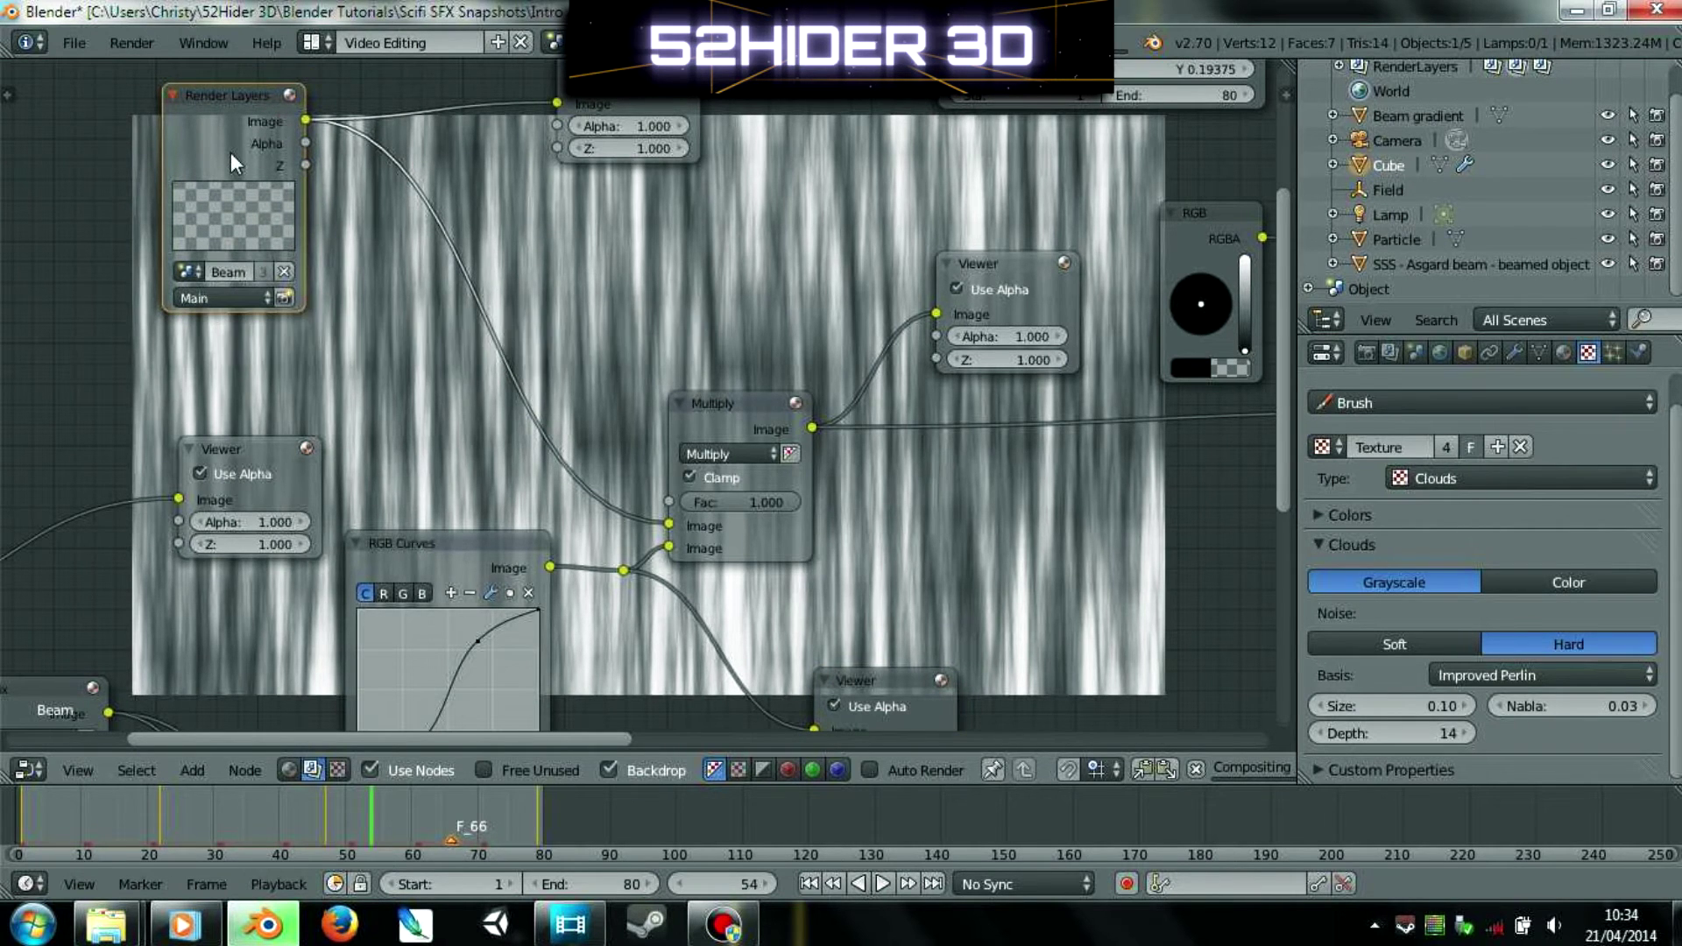
{"action": "scroll", "coordinate": [643, 350], "scroll_direction": "up", "scroll_amount": 4, "text": "shift"}
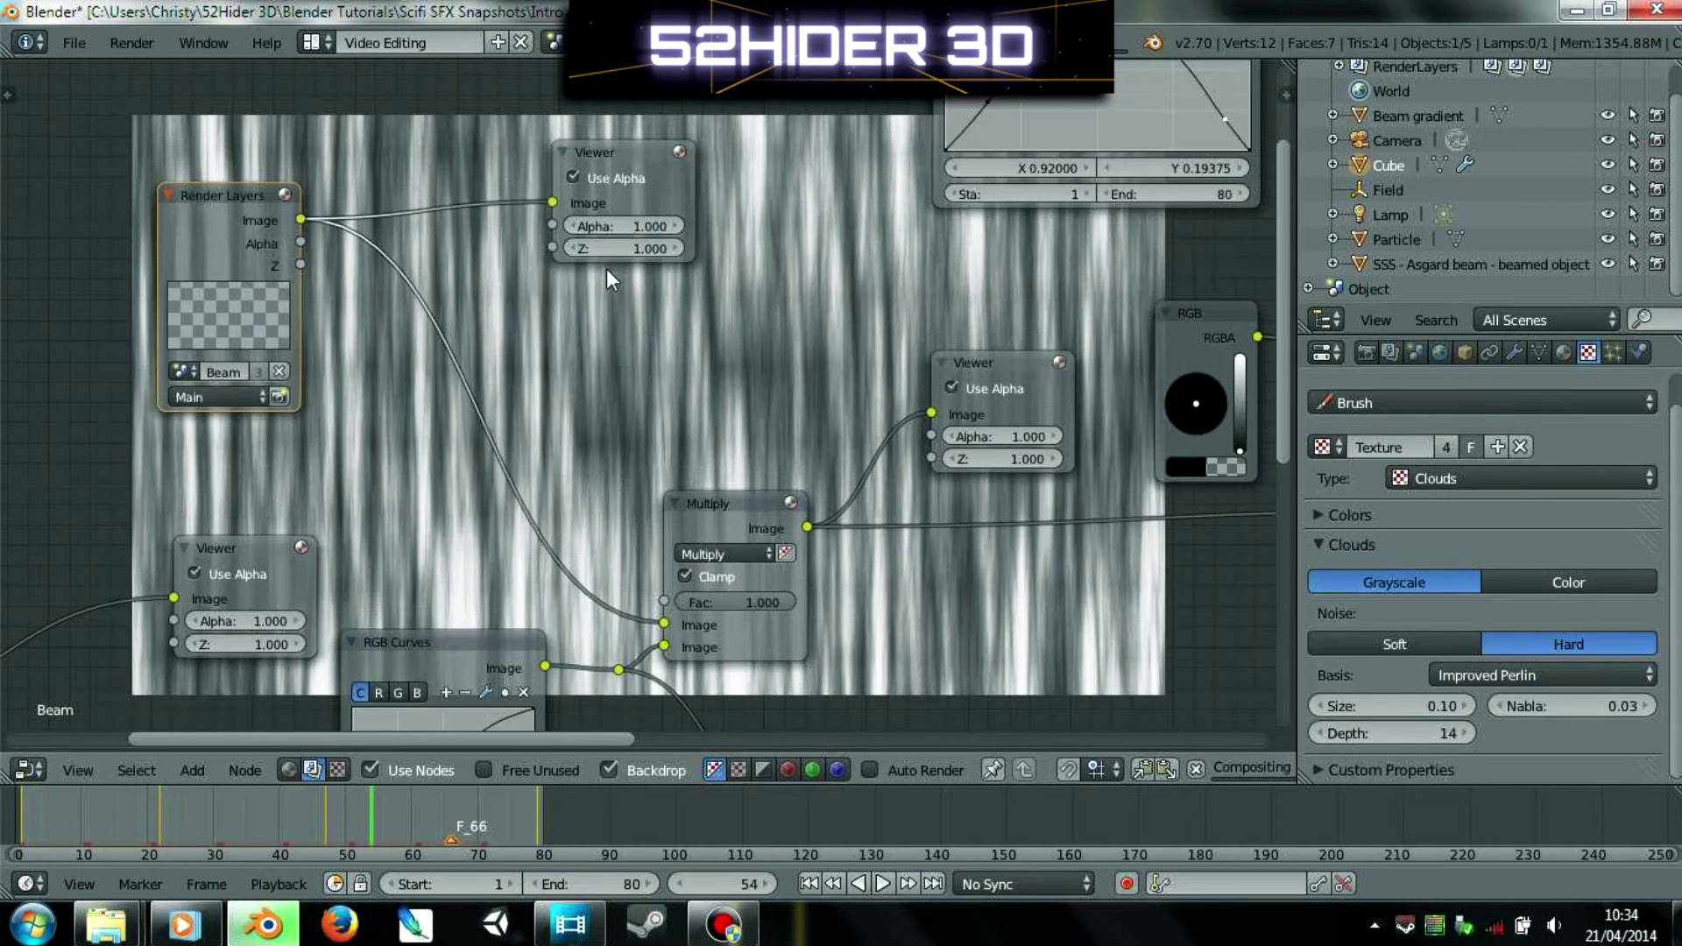
- Preview the Main Render Layers image and the Multiply result in the backdrop through their respective Viewer nodes
{"action": "left_click", "coordinate": [622, 161]}
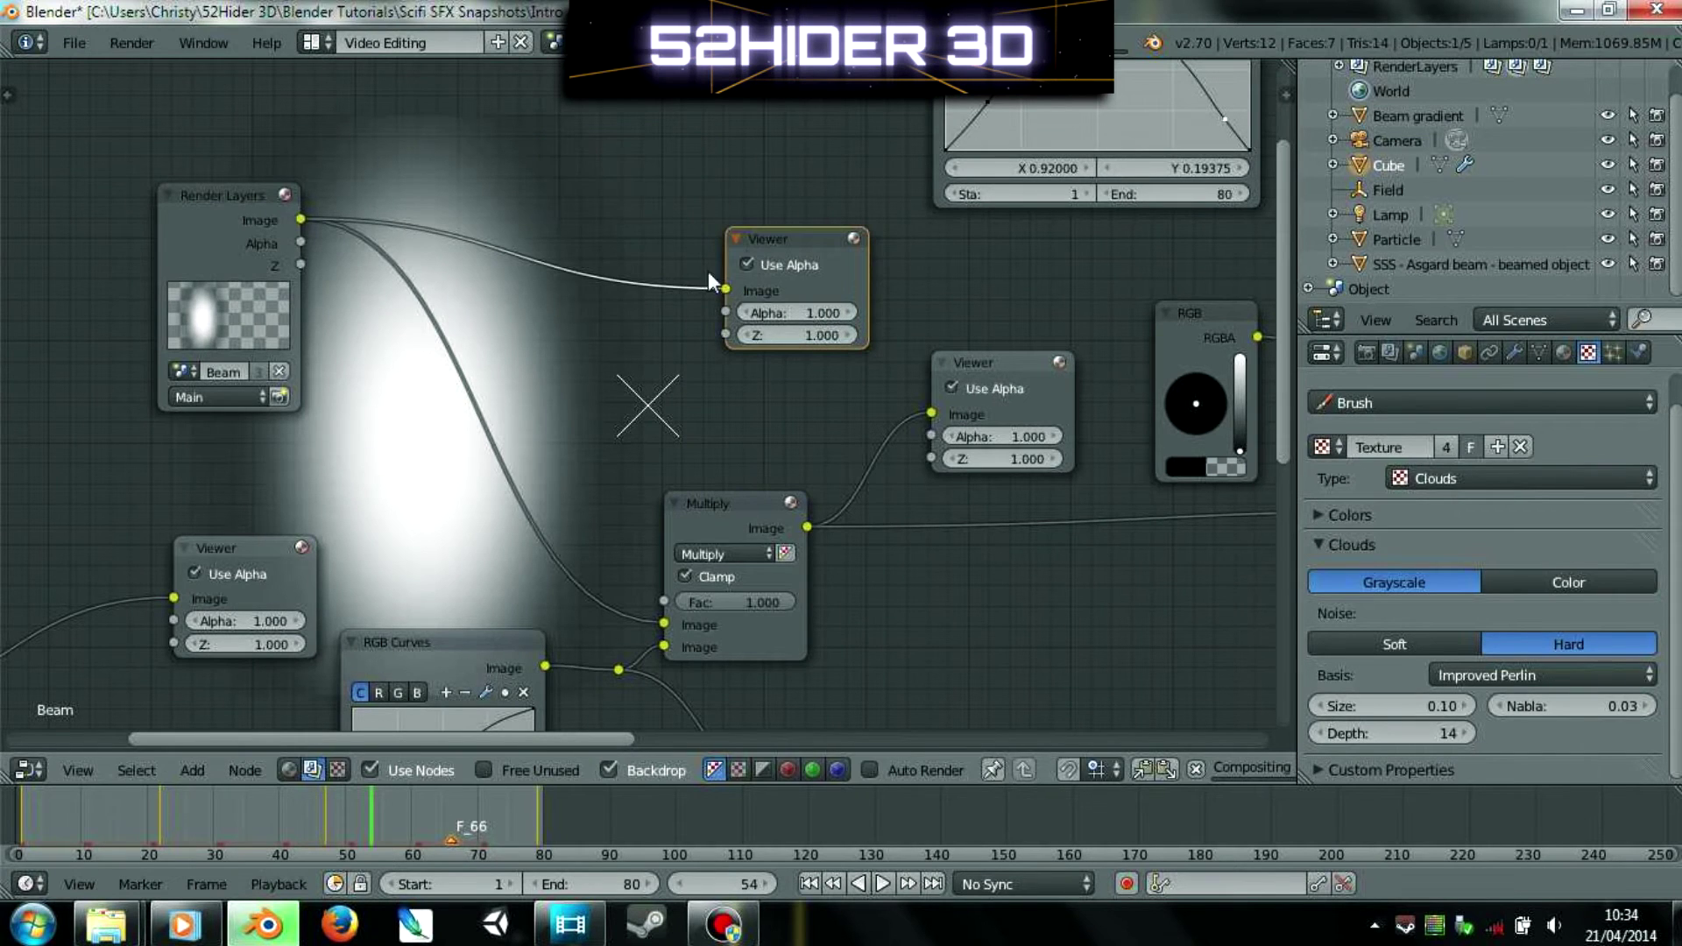
{"action": "left_click_drag", "start_coordinate": [777, 236], "coordinate": [583, 168]}
{"action": "middle_click_drag", "start_coordinate": [798, 504], "coordinate": [524, 408]}
{"action": "left_click", "coordinate": [771, 385]}
{"action": "middle_click_drag", "start_coordinate": [720, 578], "coordinate": [660, 603]}
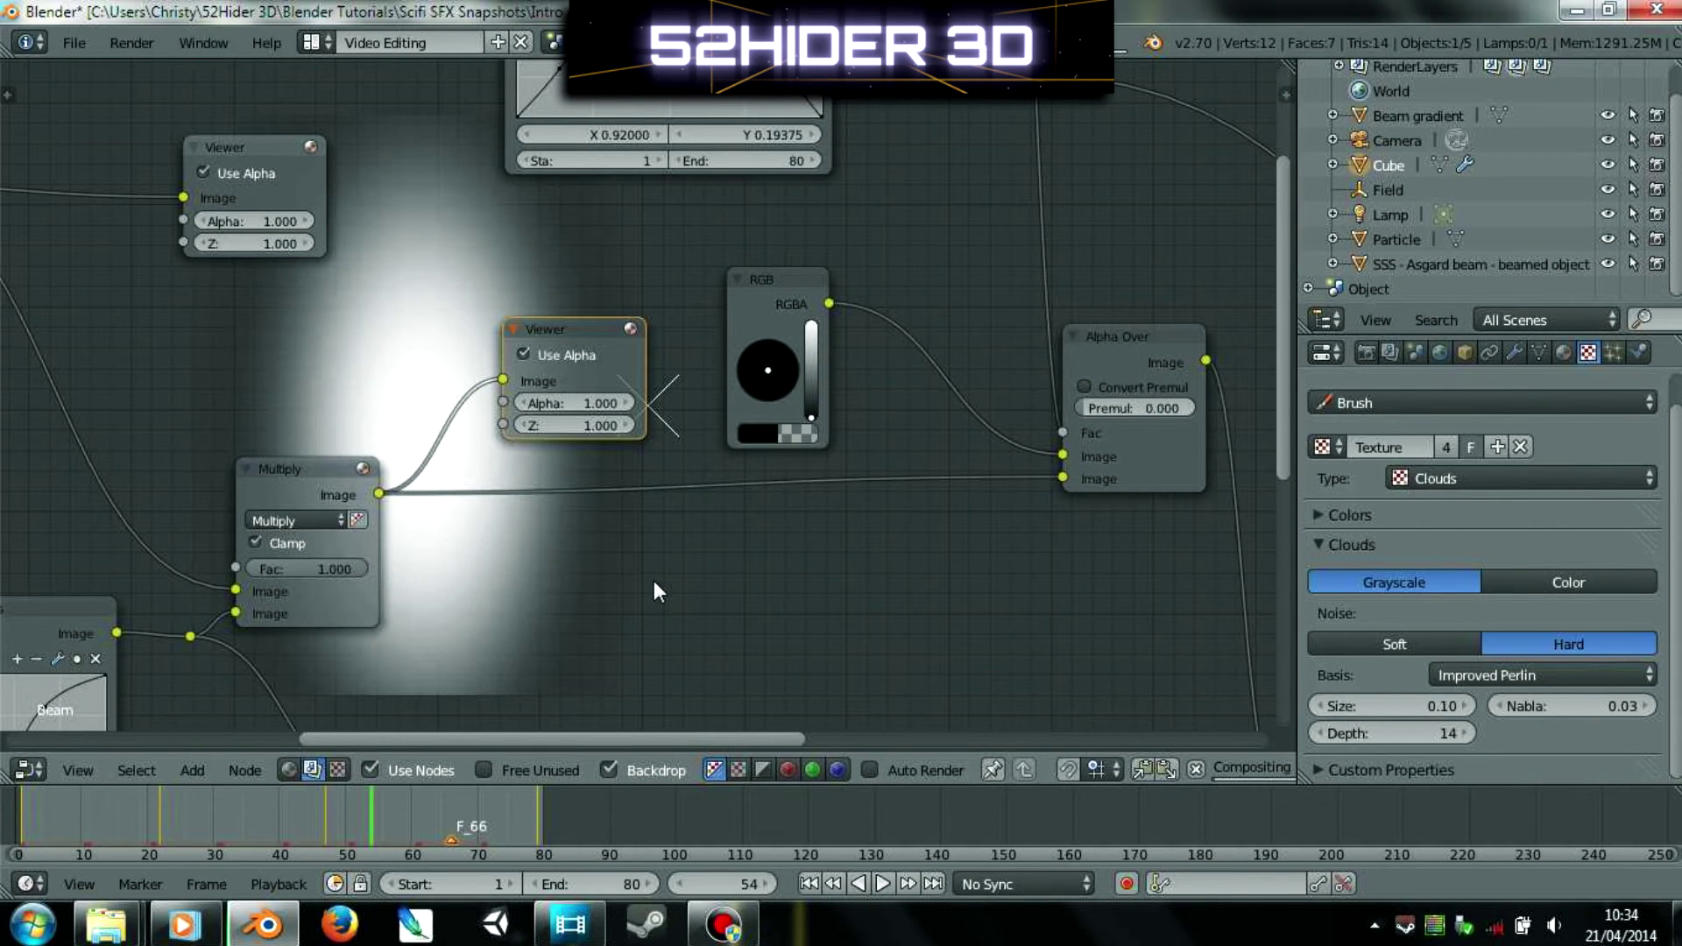
{"action": "scroll", "coordinate": [653, 571], "scroll_direction": "down", "scroll_amount": 1}
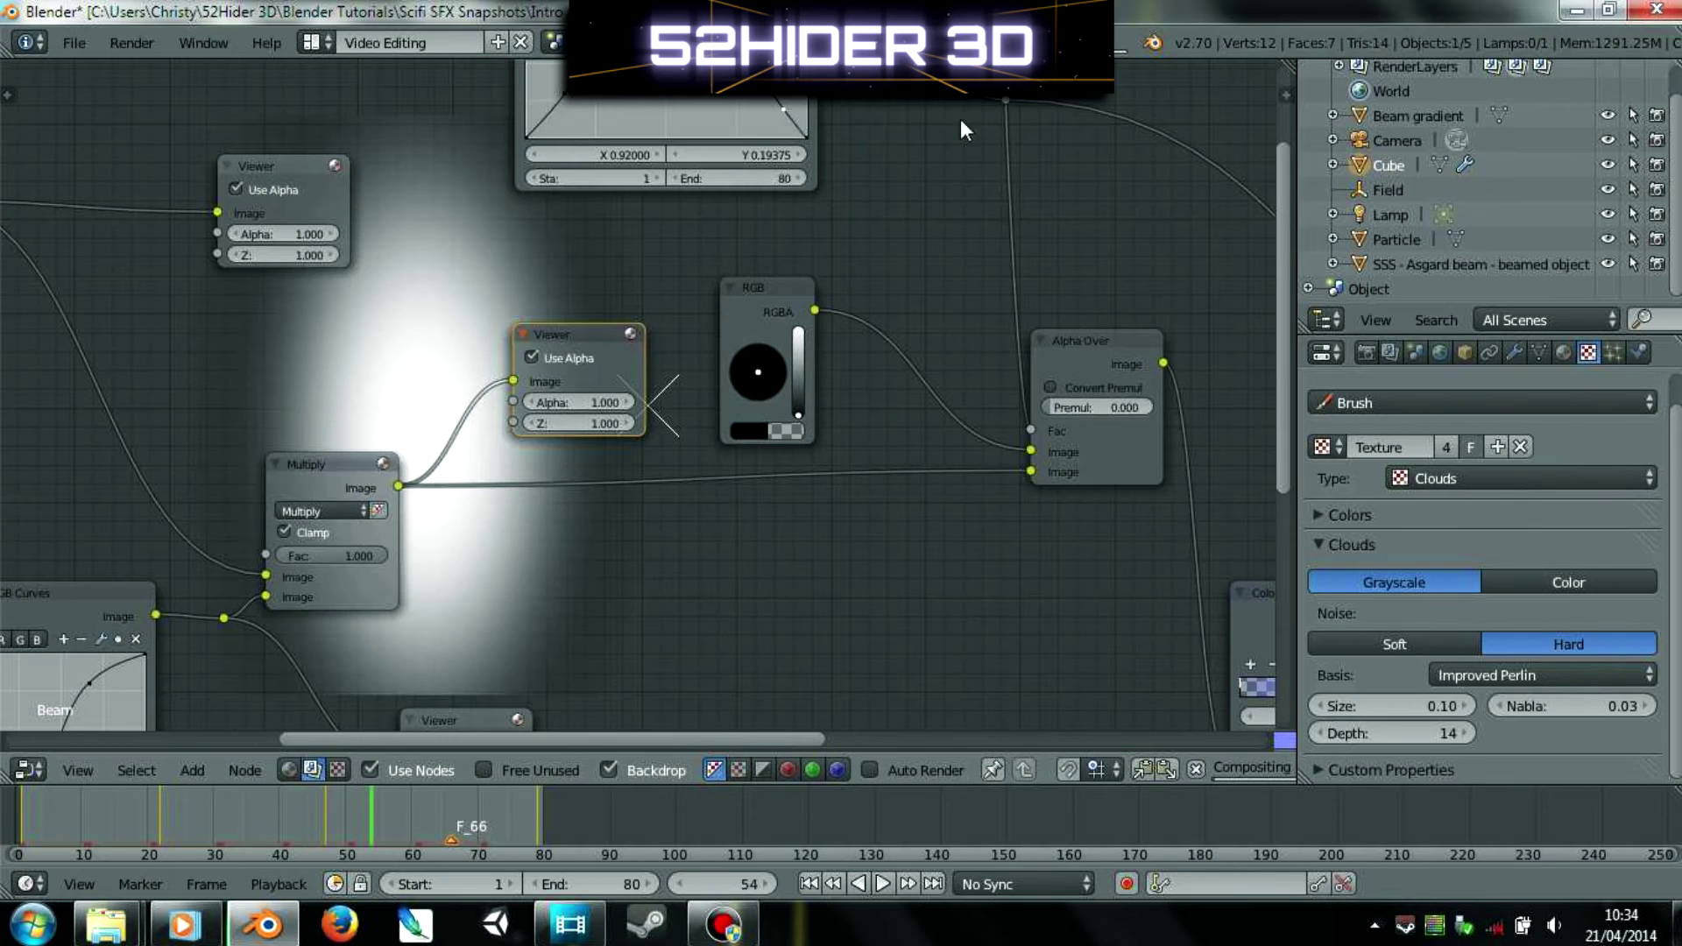
- Move the reroute point on the Time node's output closer to the first Alpha Over node, and examine the Time and RGB inputs
{"action": "mouse_move", "coordinate": [659, 456]}
{"action": "middle_mouse_down"}
{"action": "mouse_move", "coordinate": [383, 611]}
{"action": "mouse_move", "coordinate": [315, 692]}
{"action": "mouse_move", "coordinate": [644, 463]}
{"action": "mouse_move", "coordinate": [457, 433]}
{"action": "mouse_move", "coordinate": [414, 399]}
{"action": "middle_mouse_up"}
{"action": "middle_click_drag", "start_coordinate": [653, 350], "coordinate": [281, 550]}
{"action": "left_click", "coordinate": [506, 188]}
{"action": "key", "text": "g"}
{"action": "left_click", "coordinate": [450, 327]}
{"action": "middle_click_drag", "start_coordinate": [547, 429], "coordinate": [552, 333]}
{"action": "middle_click_drag", "start_coordinate": [593, 411], "coordinate": [615, 477]}
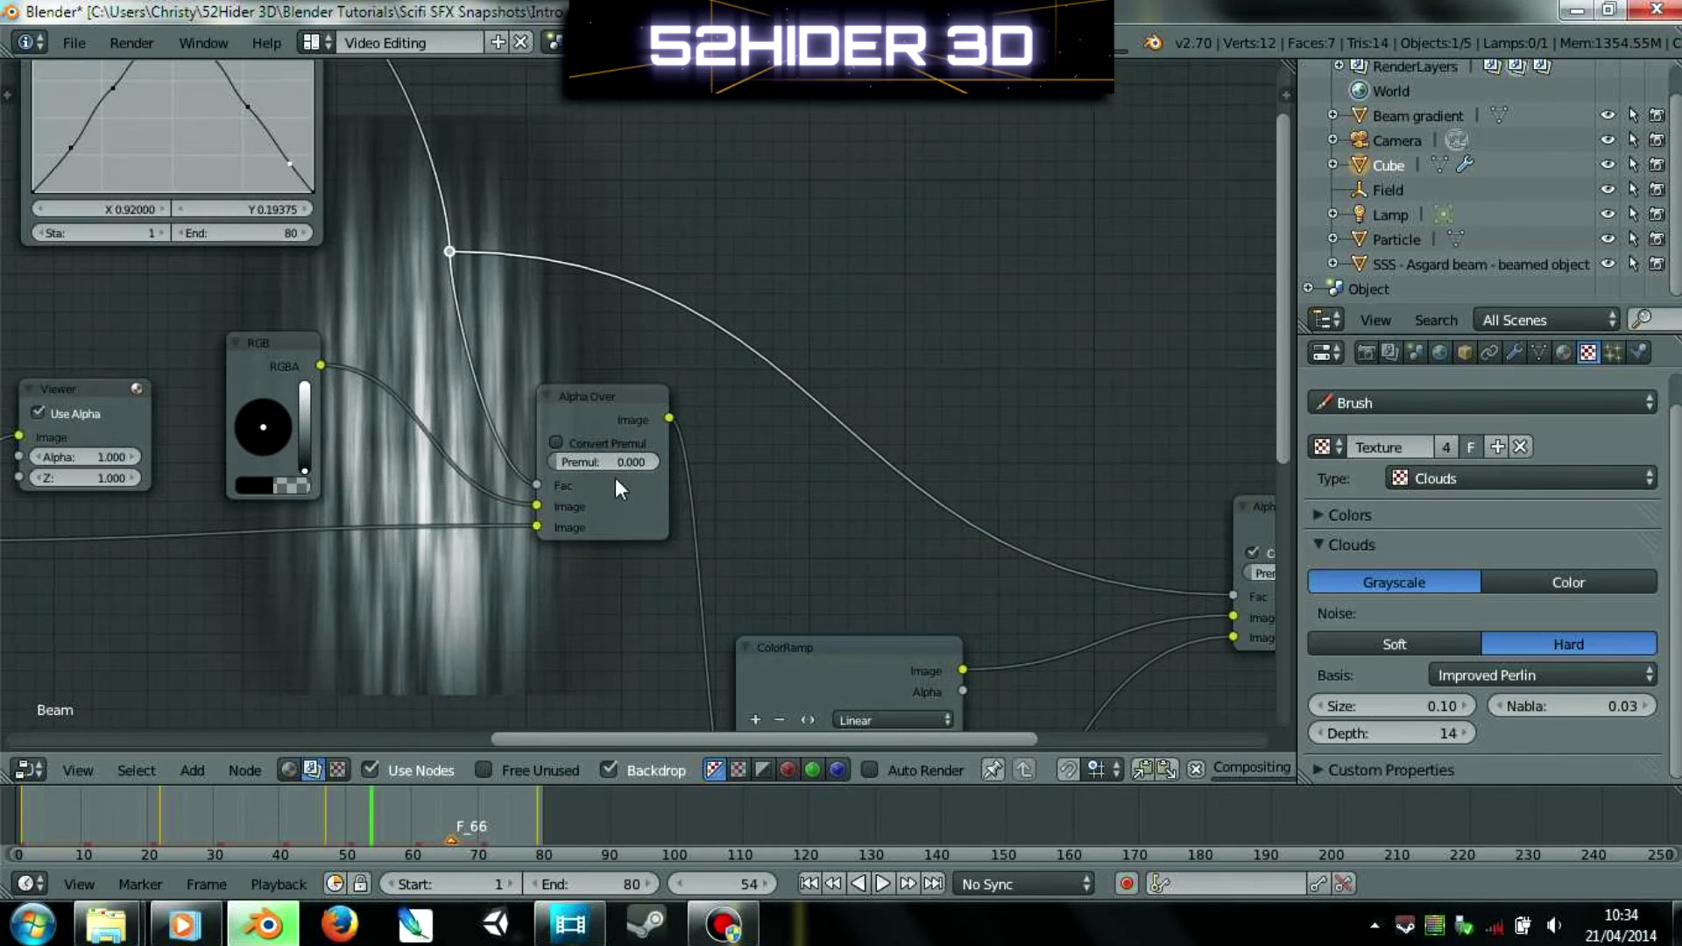
{"action": "scroll", "coordinate": [602, 395], "scroll_direction": "down", "scroll_amount": 2}
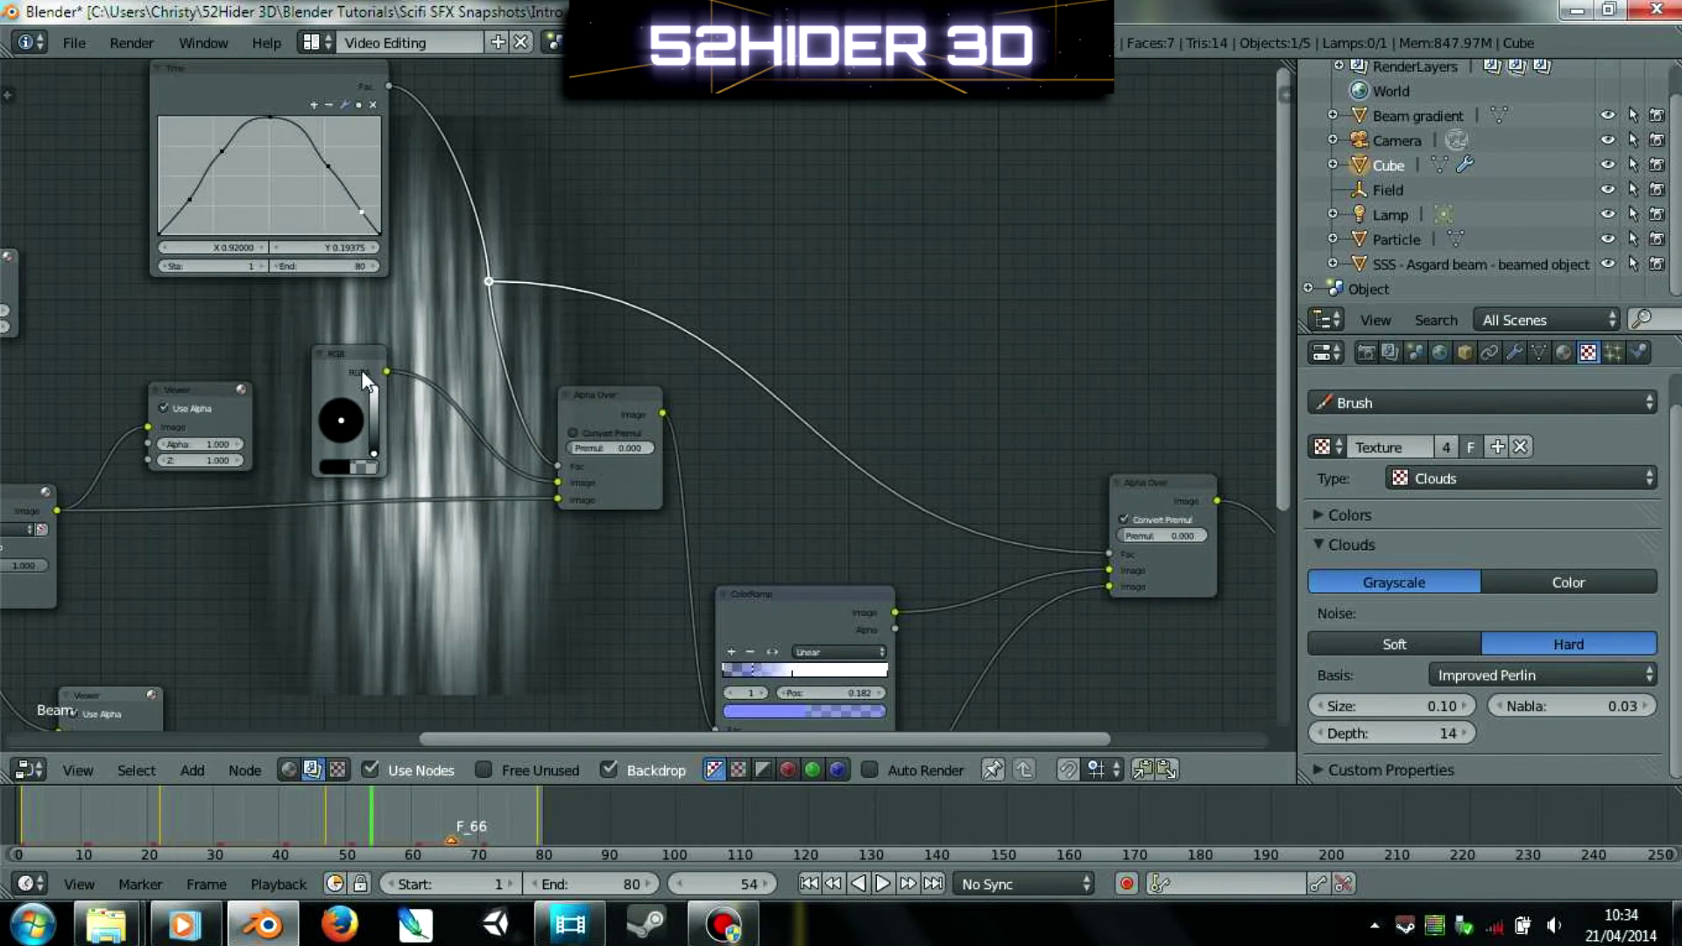
{"action": "middle_click_drag", "start_coordinate": [343, 343], "coordinate": [384, 386]}
{"action": "scroll", "coordinate": [398, 365], "scroll_direction": "up", "scroll_amount": 1}
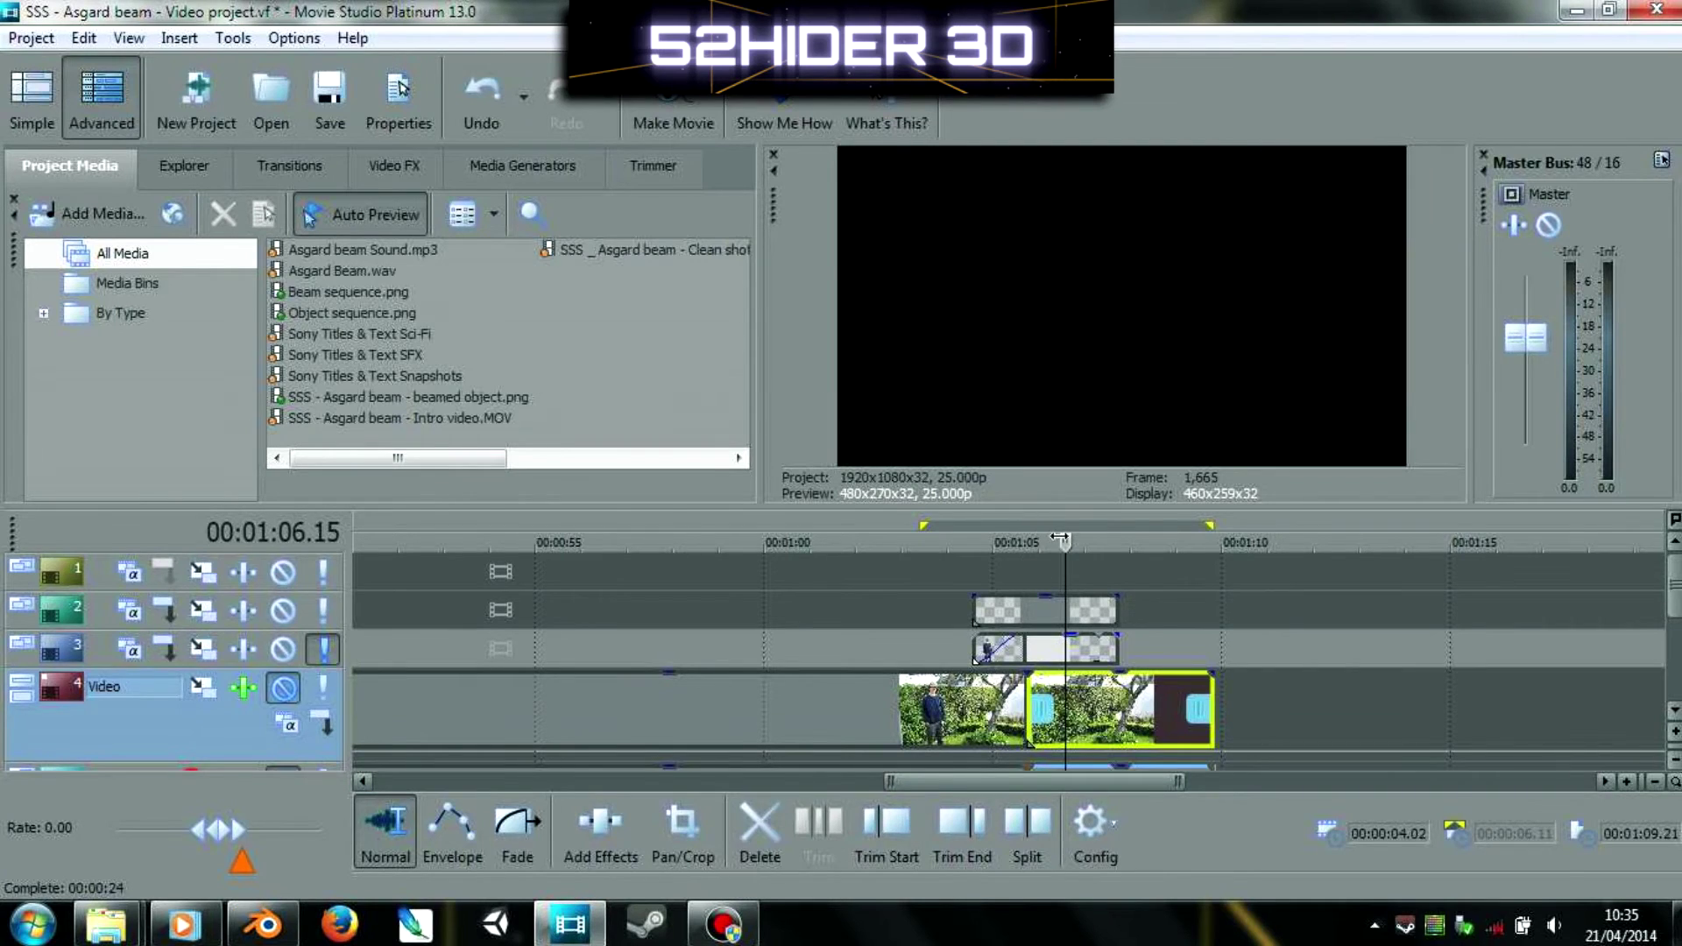
- Scrub the Movie Studio timeline to 00:01:08.05, and solo track 2 instead of track 3
{"action": "left_click_drag", "start_coordinate": [1060, 537], "coordinate": [1137, 566]}
{"action": "left_click", "coordinate": [324, 610]}
{"action": "left_click", "coordinate": [324, 649]}
- Switch back to Blender, and move the first Alpha Over node slightly towards the RGB node and the ColorRamp node upward
{"action": "left_click", "coordinate": [293, 908]}
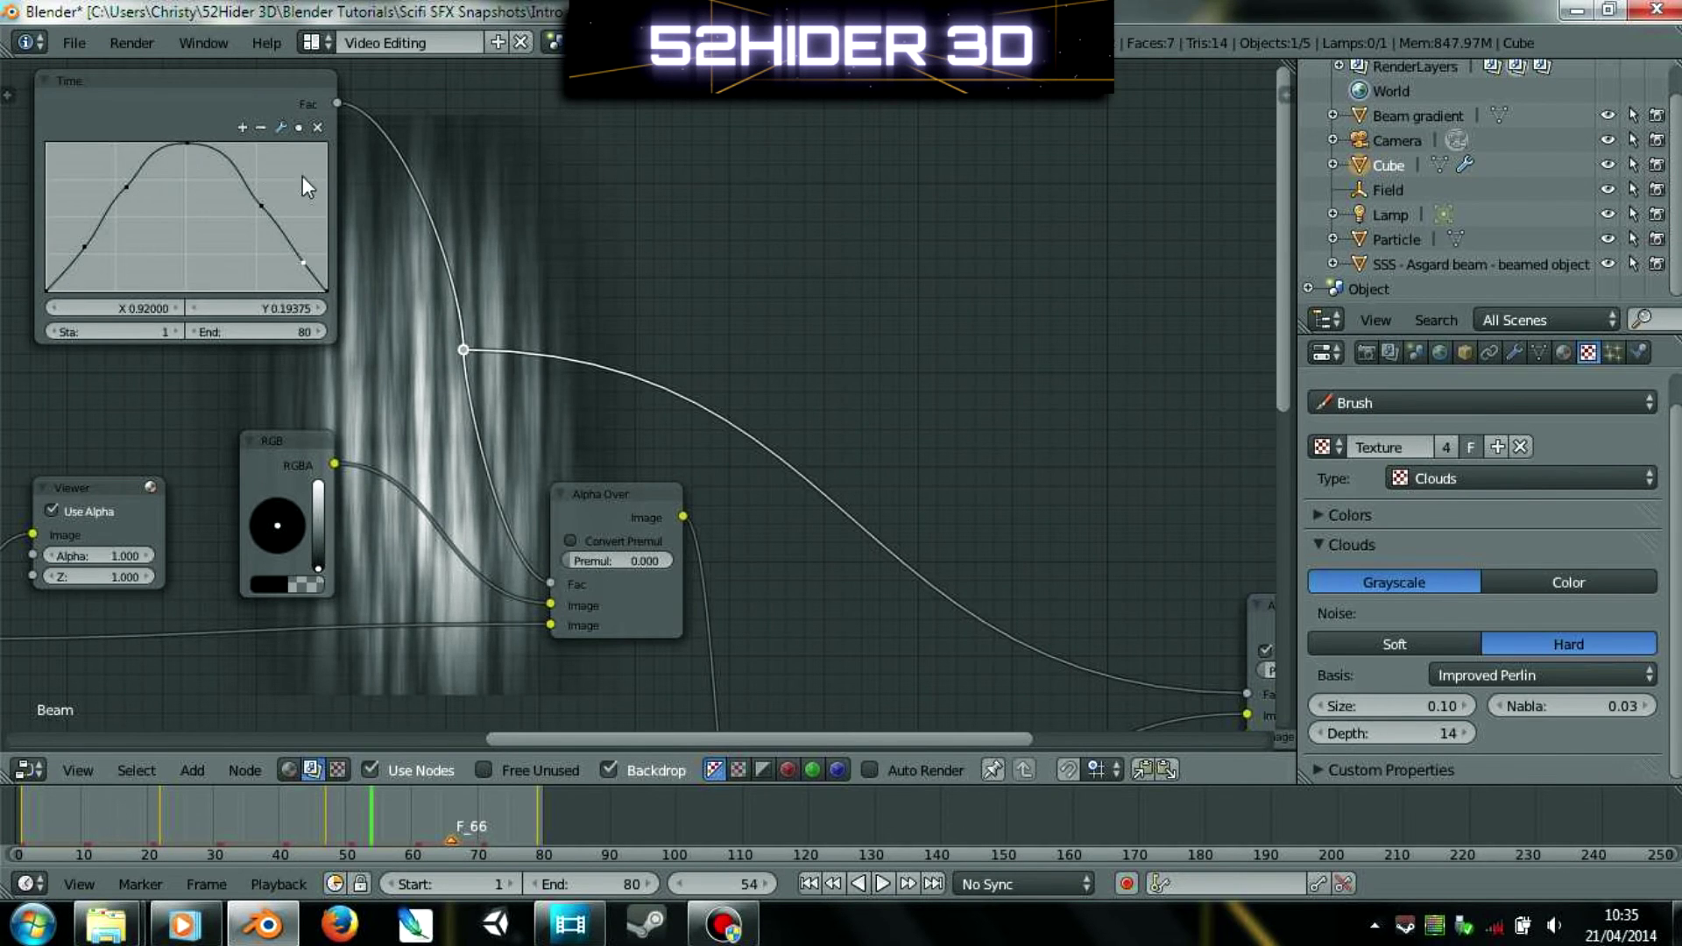
{"action": "scroll", "coordinate": [575, 392], "scroll_direction": "down", "scroll_amount": 3}
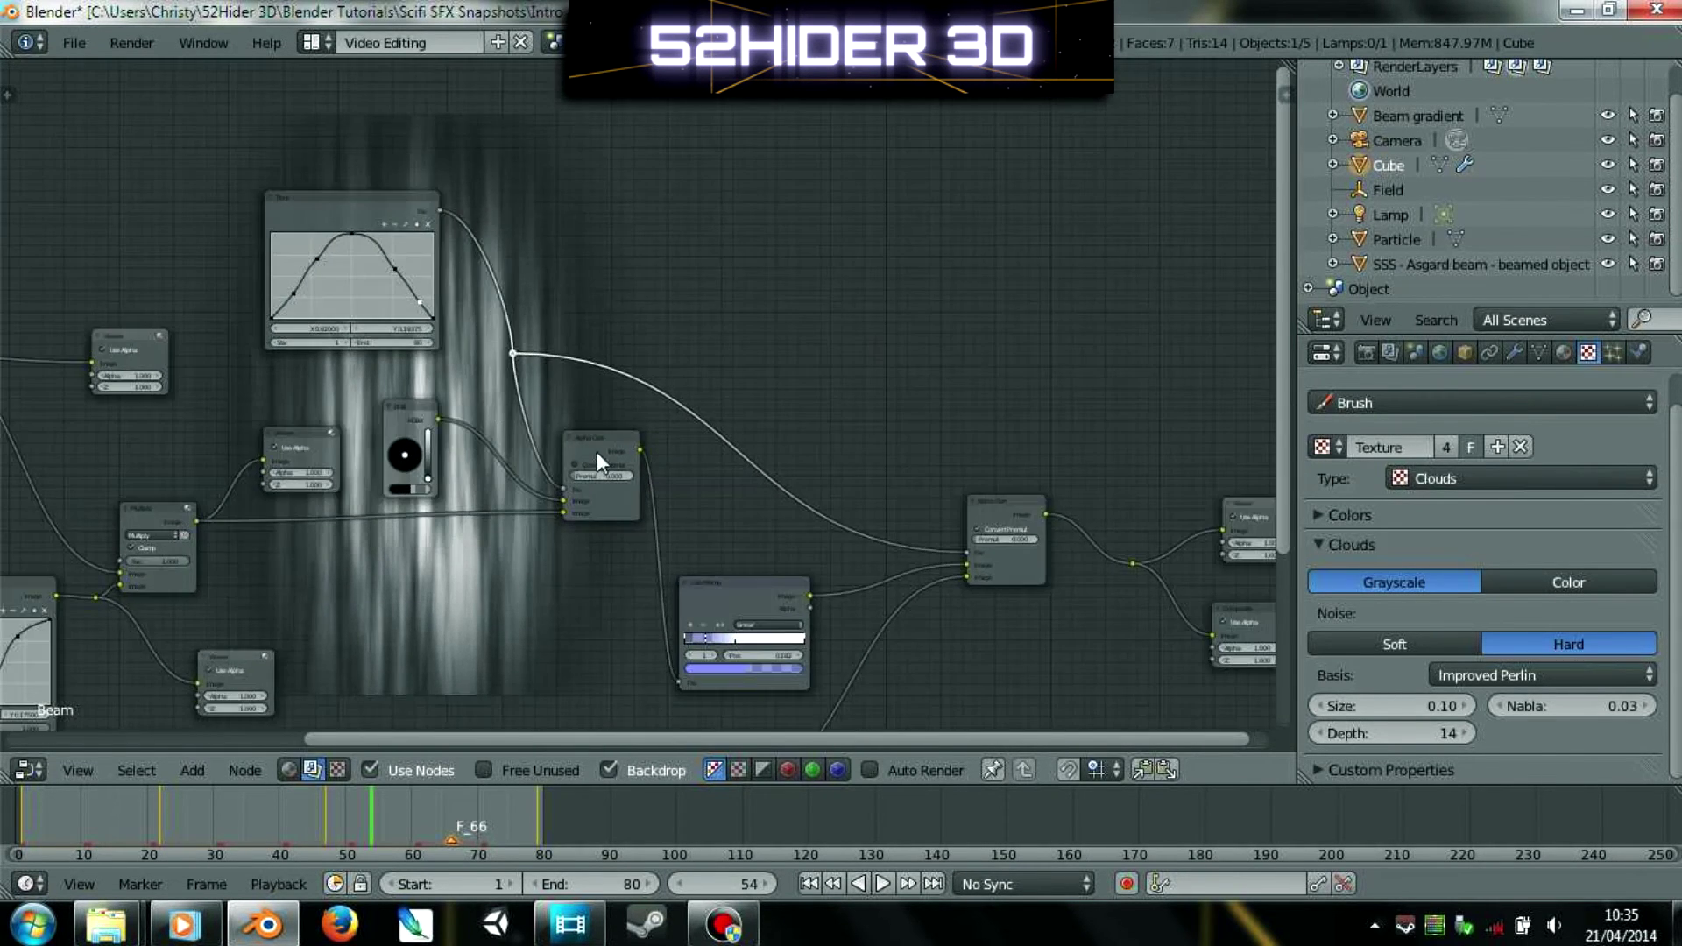
{"action": "scroll", "coordinate": [691, 414], "scroll_direction": "up", "scroll_amount": 2}
{"action": "left_click_drag", "start_coordinate": [570, 266], "coordinate": [528, 276]}
{"action": "left_click_drag", "start_coordinate": [725, 464], "coordinate": [722, 382]}
{"action": "scroll", "coordinate": [666, 390], "scroll_direction": "up", "scroll_amount": 2}
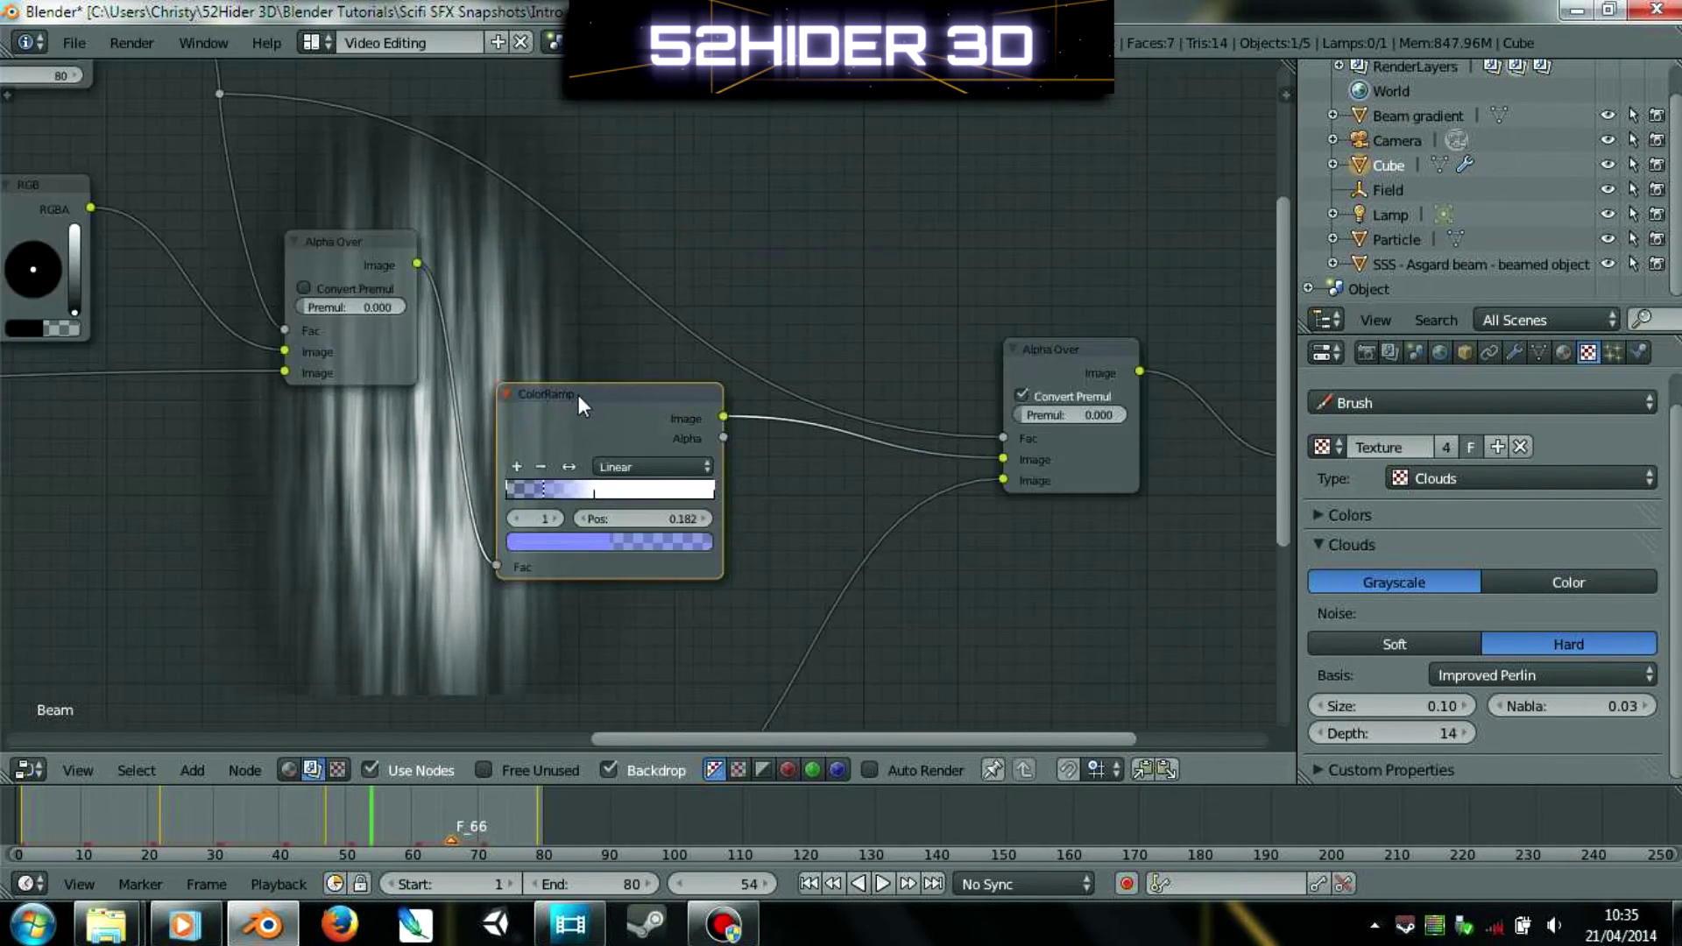
{"action": "scroll", "coordinate": [579, 399], "scroll_direction": "up", "scroll_amount": 1}
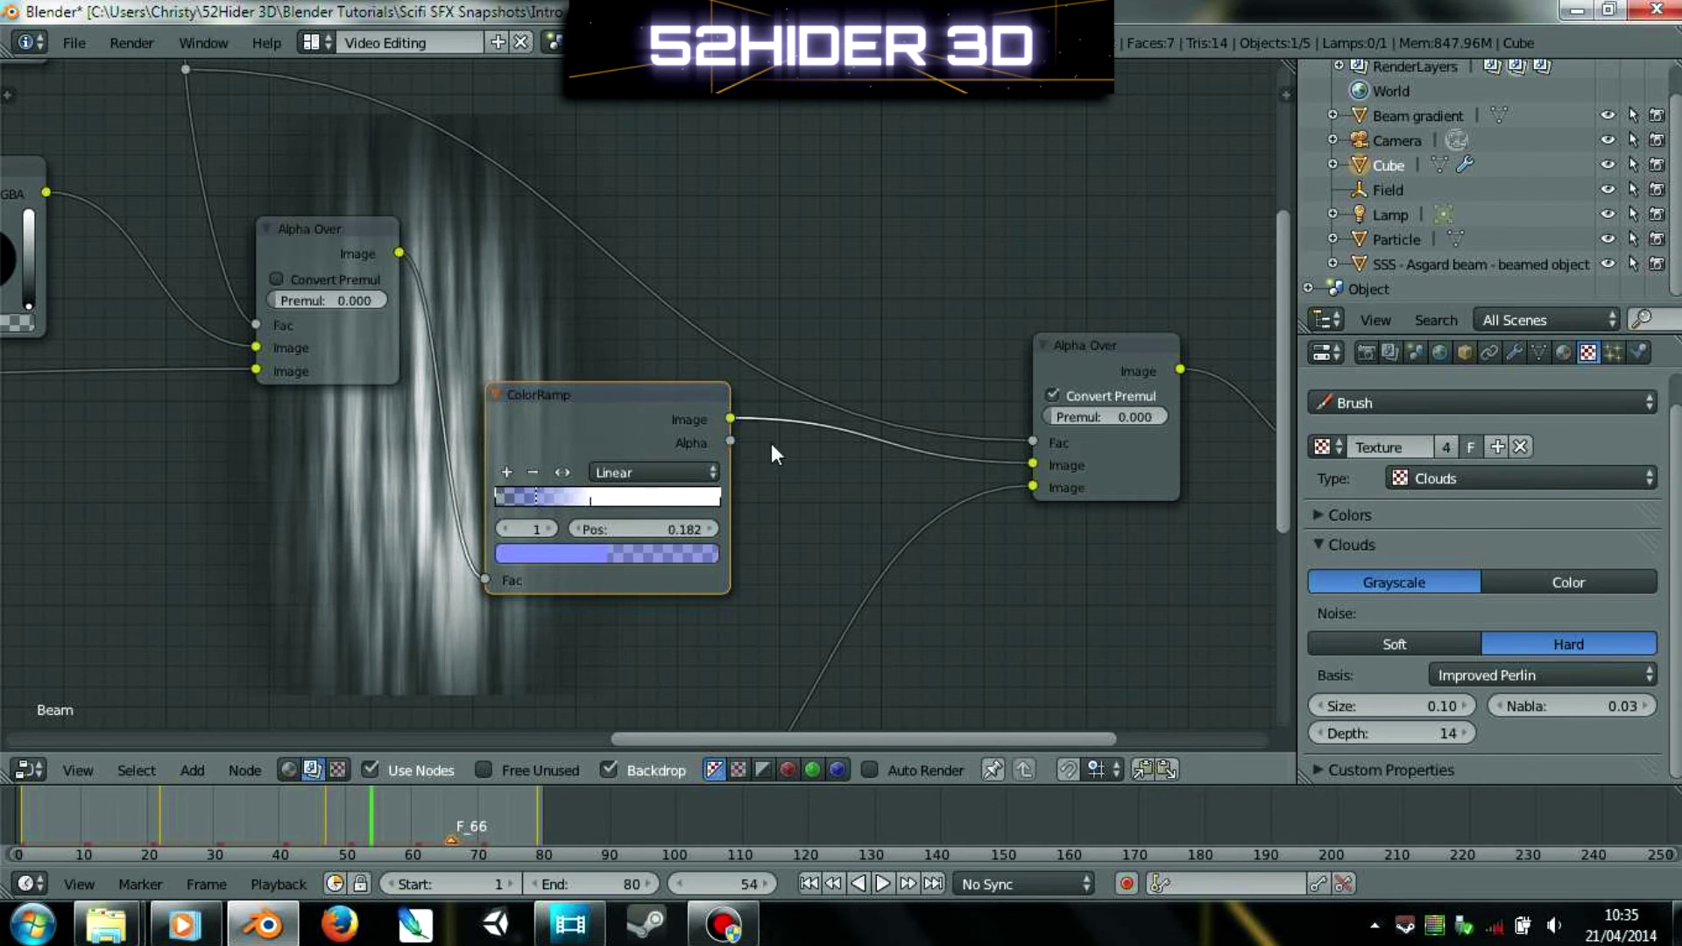
- Select the second Alpha Over node and the Particles Render Layers node to examine how the particles join the colored beam
{"action": "scroll", "coordinate": [876, 496], "scroll_direction": "down", "scroll_amount": 3}
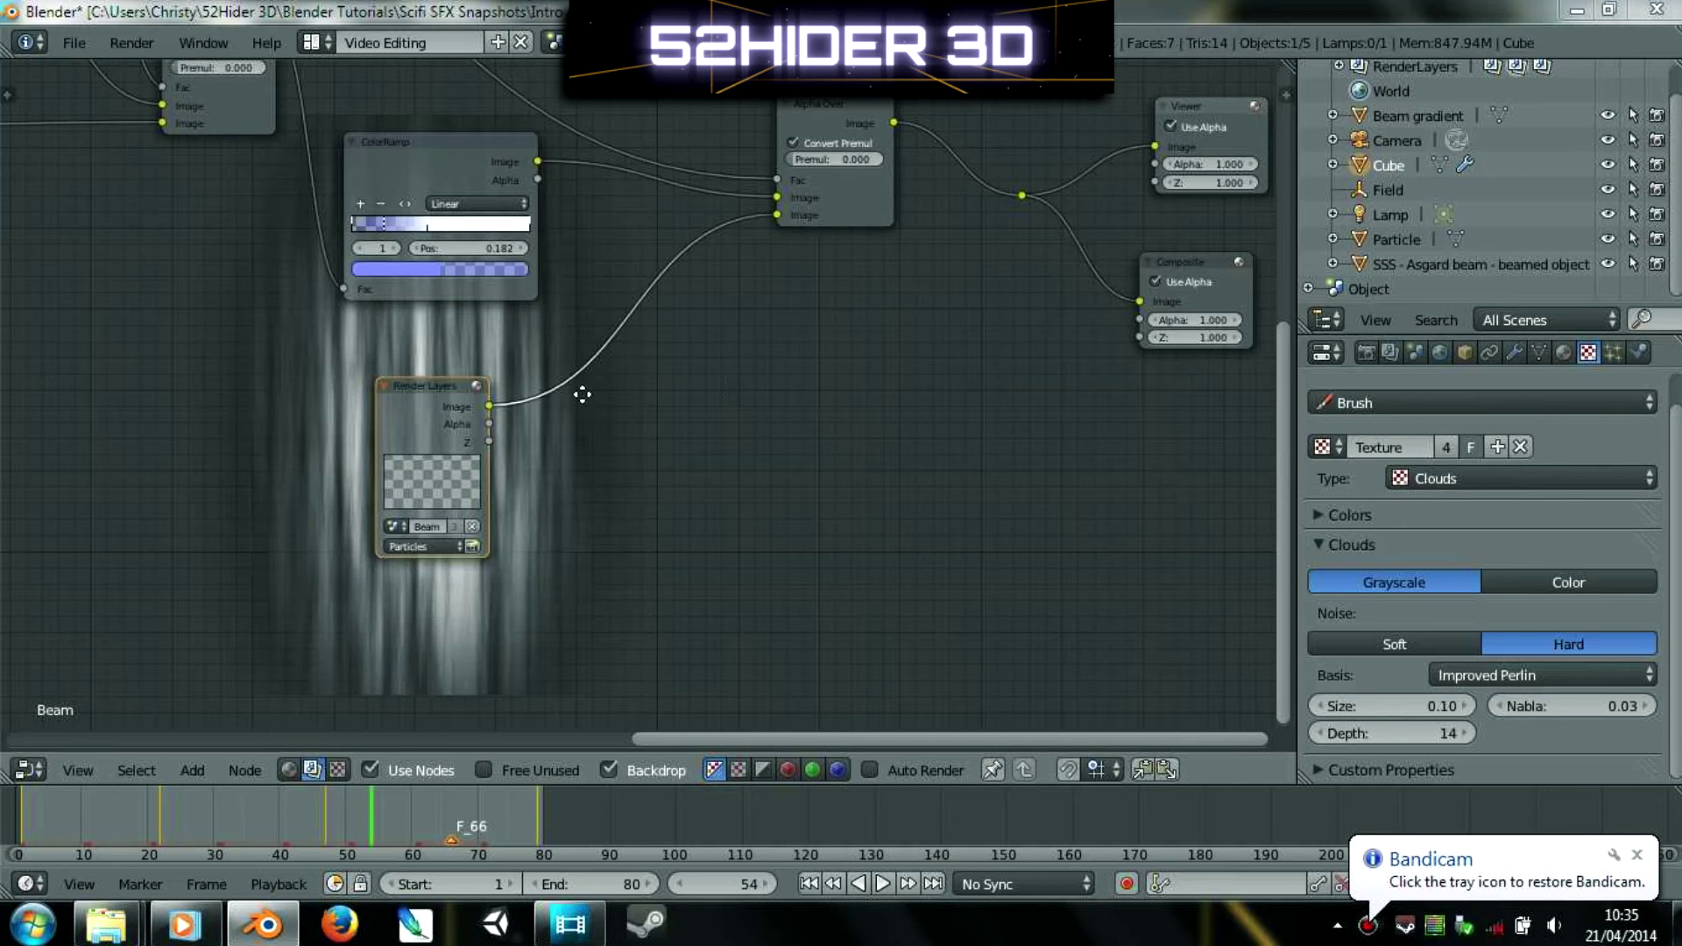
{"action": "scroll", "coordinate": [608, 519], "scroll_direction": "up", "scroll_amount": 2}
{"action": "left_click", "coordinate": [862, 261]}
{"action": "mouse_move", "coordinate": [890, 425]}
{"action": "middle_mouse_down"}
{"action": "mouse_move", "coordinate": [895, 450]}
{"action": "mouse_move", "coordinate": [920, 425]}
{"action": "middle_mouse_up"}
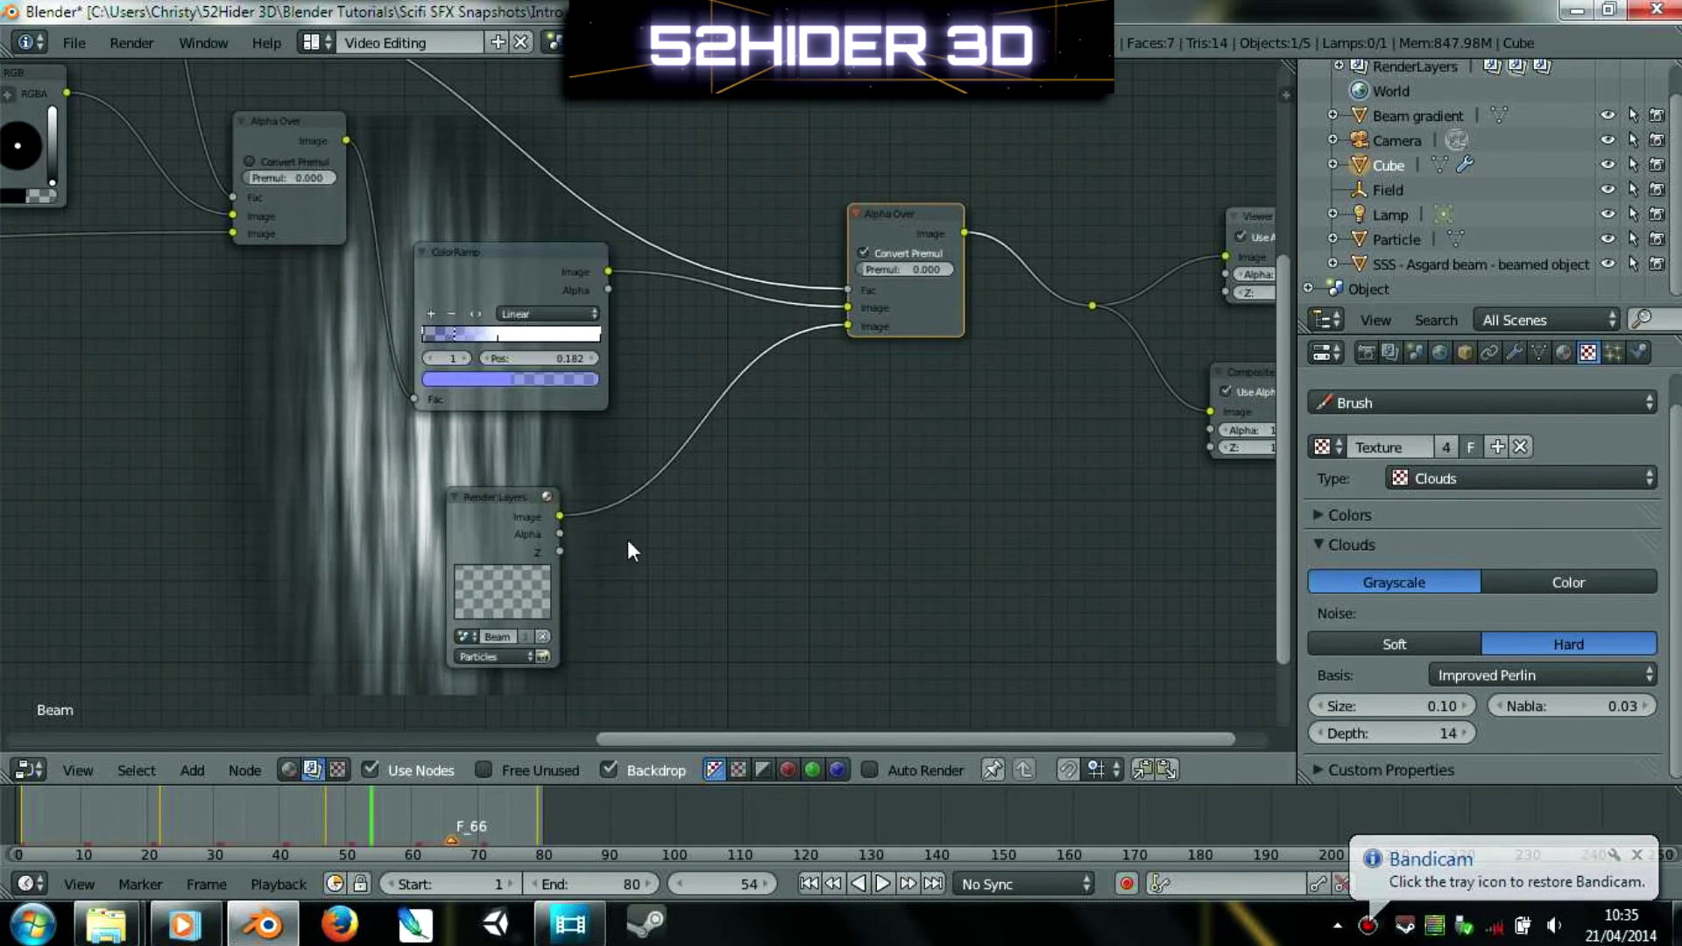
{"action": "left_click", "coordinate": [466, 536]}
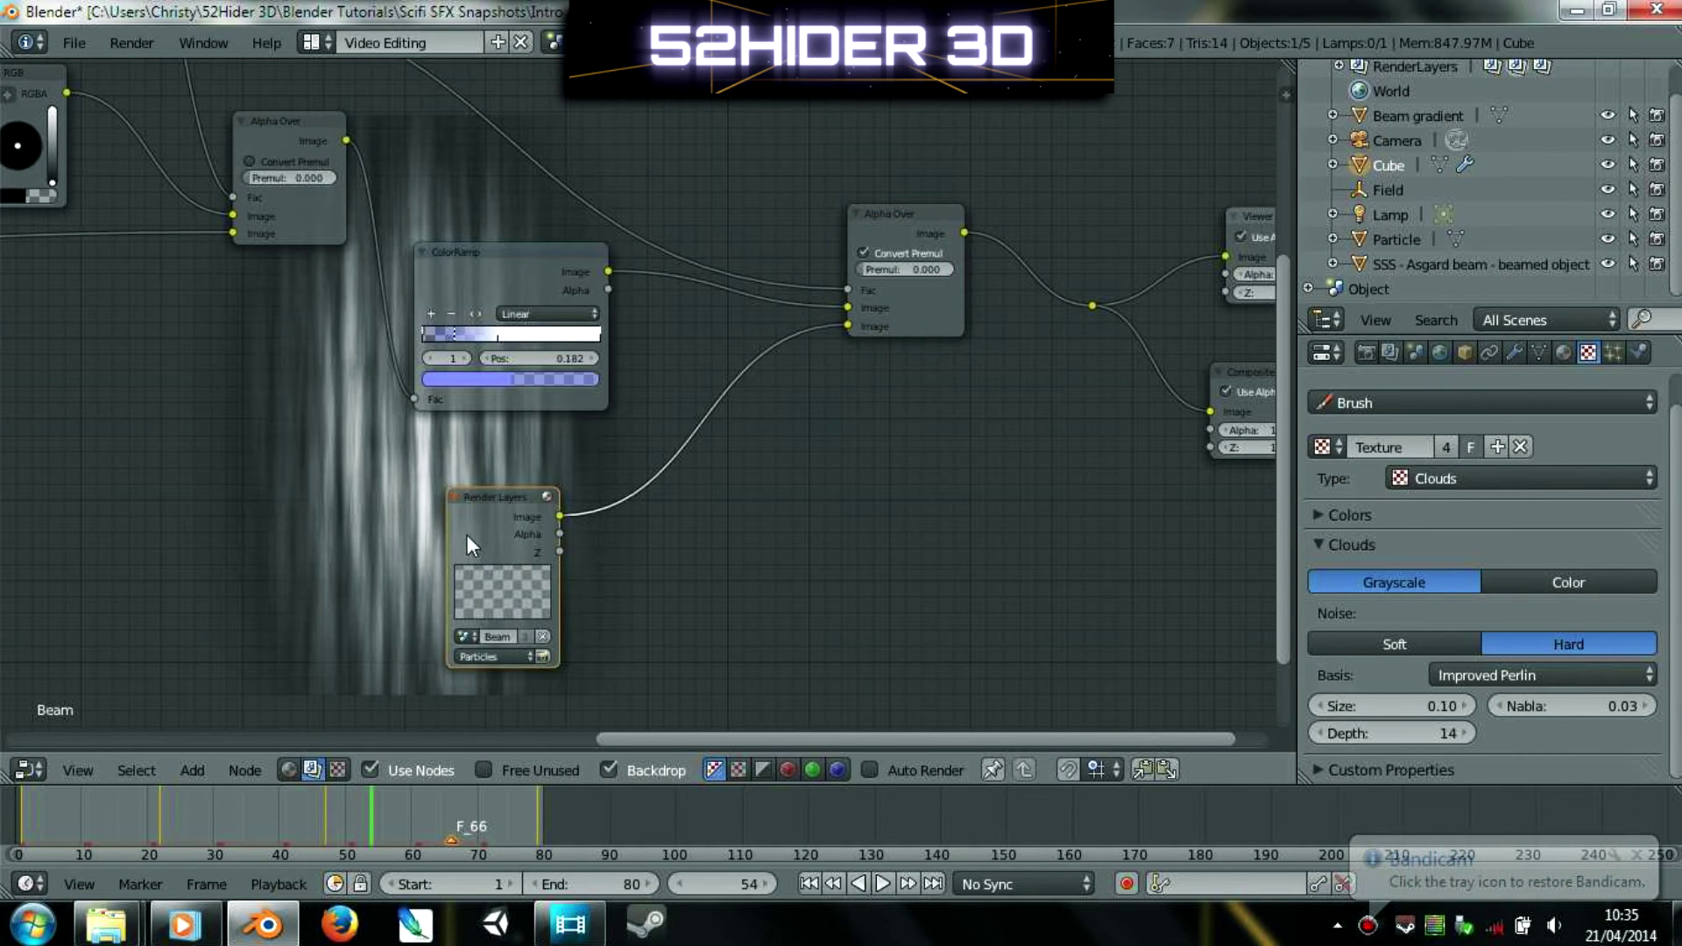
{"action": "middle_click_drag", "start_coordinate": [883, 623], "coordinate": [876, 678]}
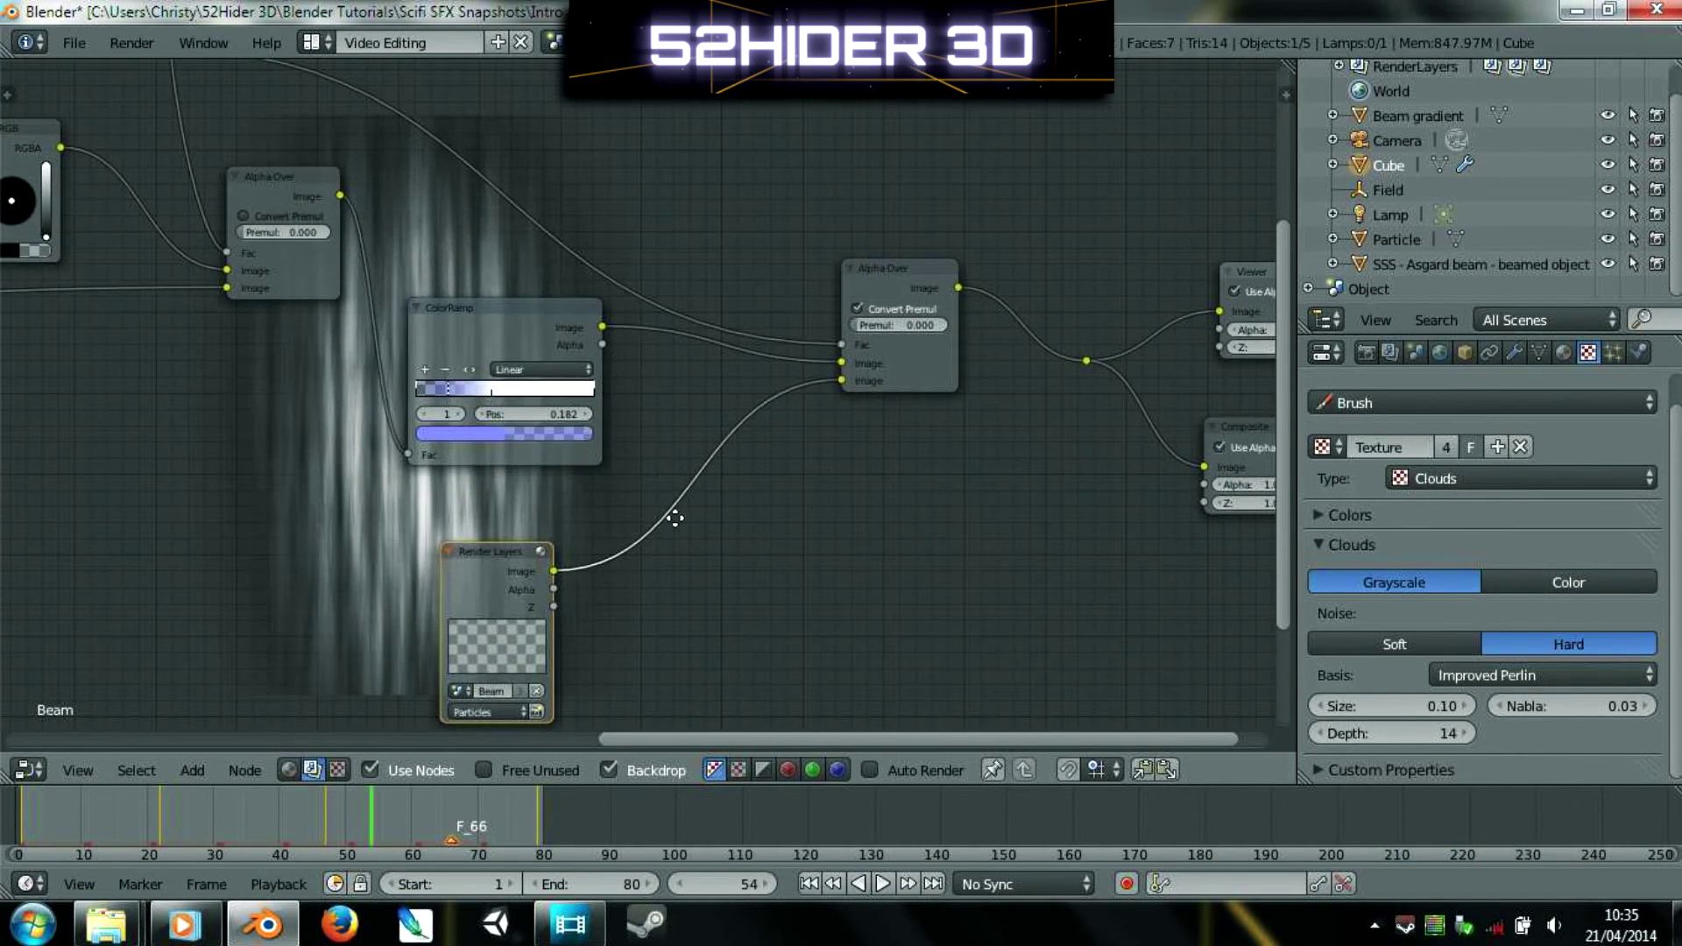
{"action": "middle_click_drag", "start_coordinate": [675, 518], "coordinate": [833, 644]}
{"action": "scroll", "coordinate": [250, 213], "scroll_direction": "down", "scroll_amount": 2}
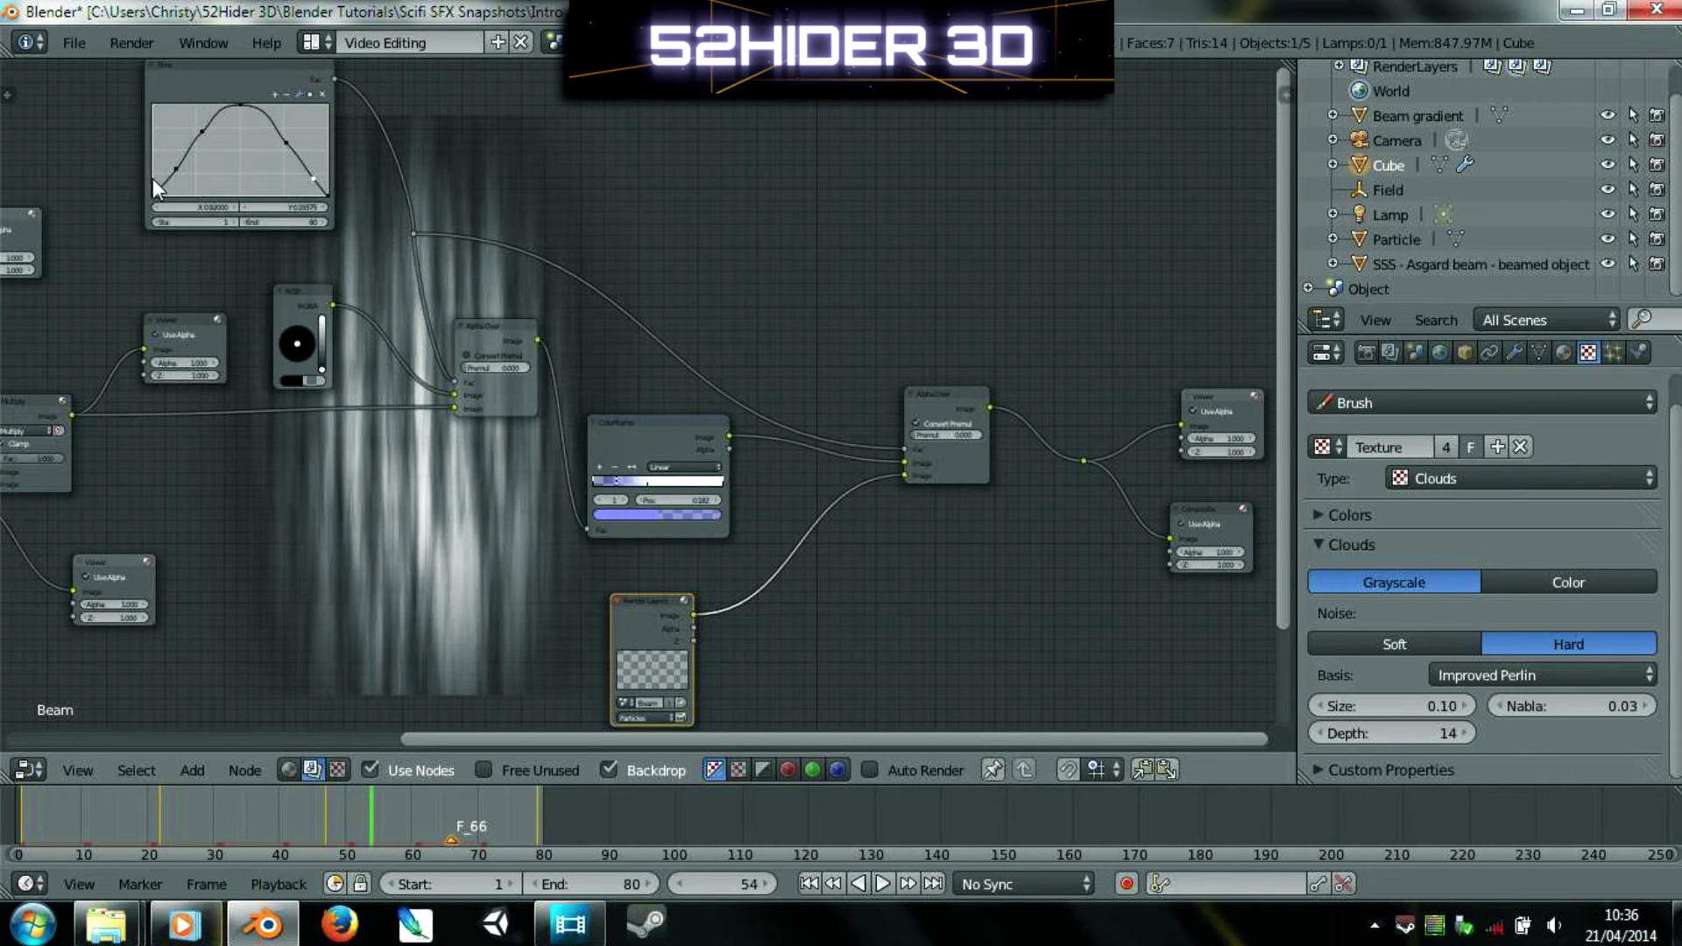
- Preview the final Alpha Over output through the Viewer node beside Composite, and scrub the timeline to frame 46
{"action": "middle_click_drag", "start_coordinate": [832, 450], "coordinate": [671, 461]}
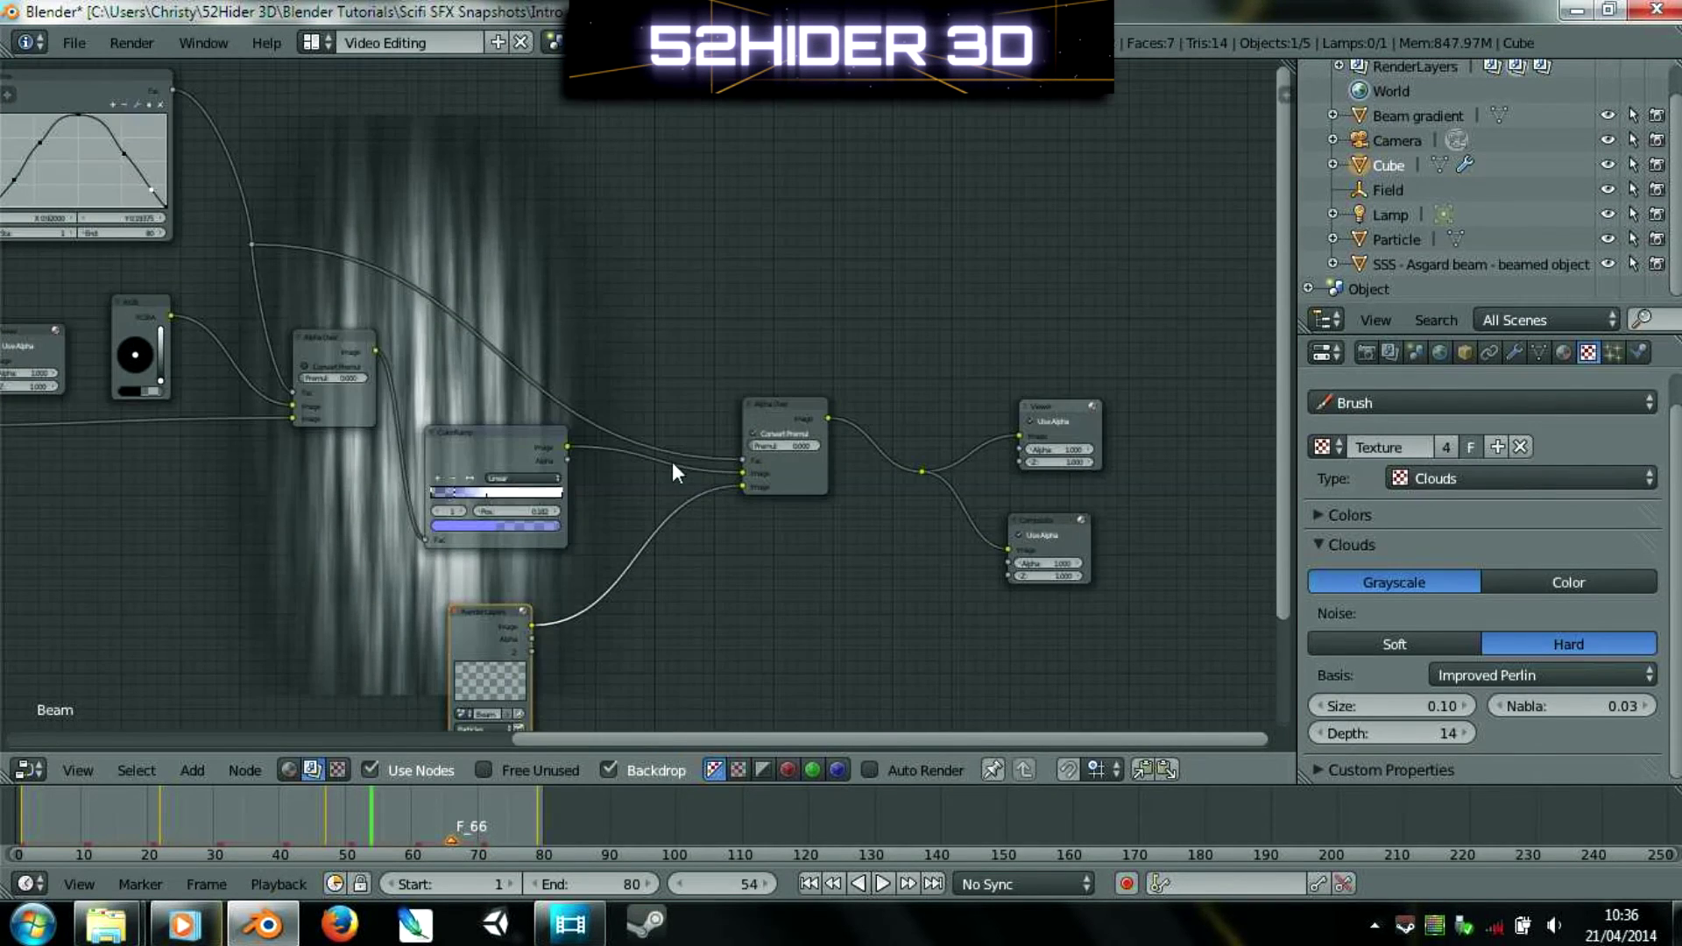
{"action": "middle_click_drag", "start_coordinate": [804, 434], "coordinate": [662, 468]}
{"action": "left_click", "coordinate": [790, 358]}
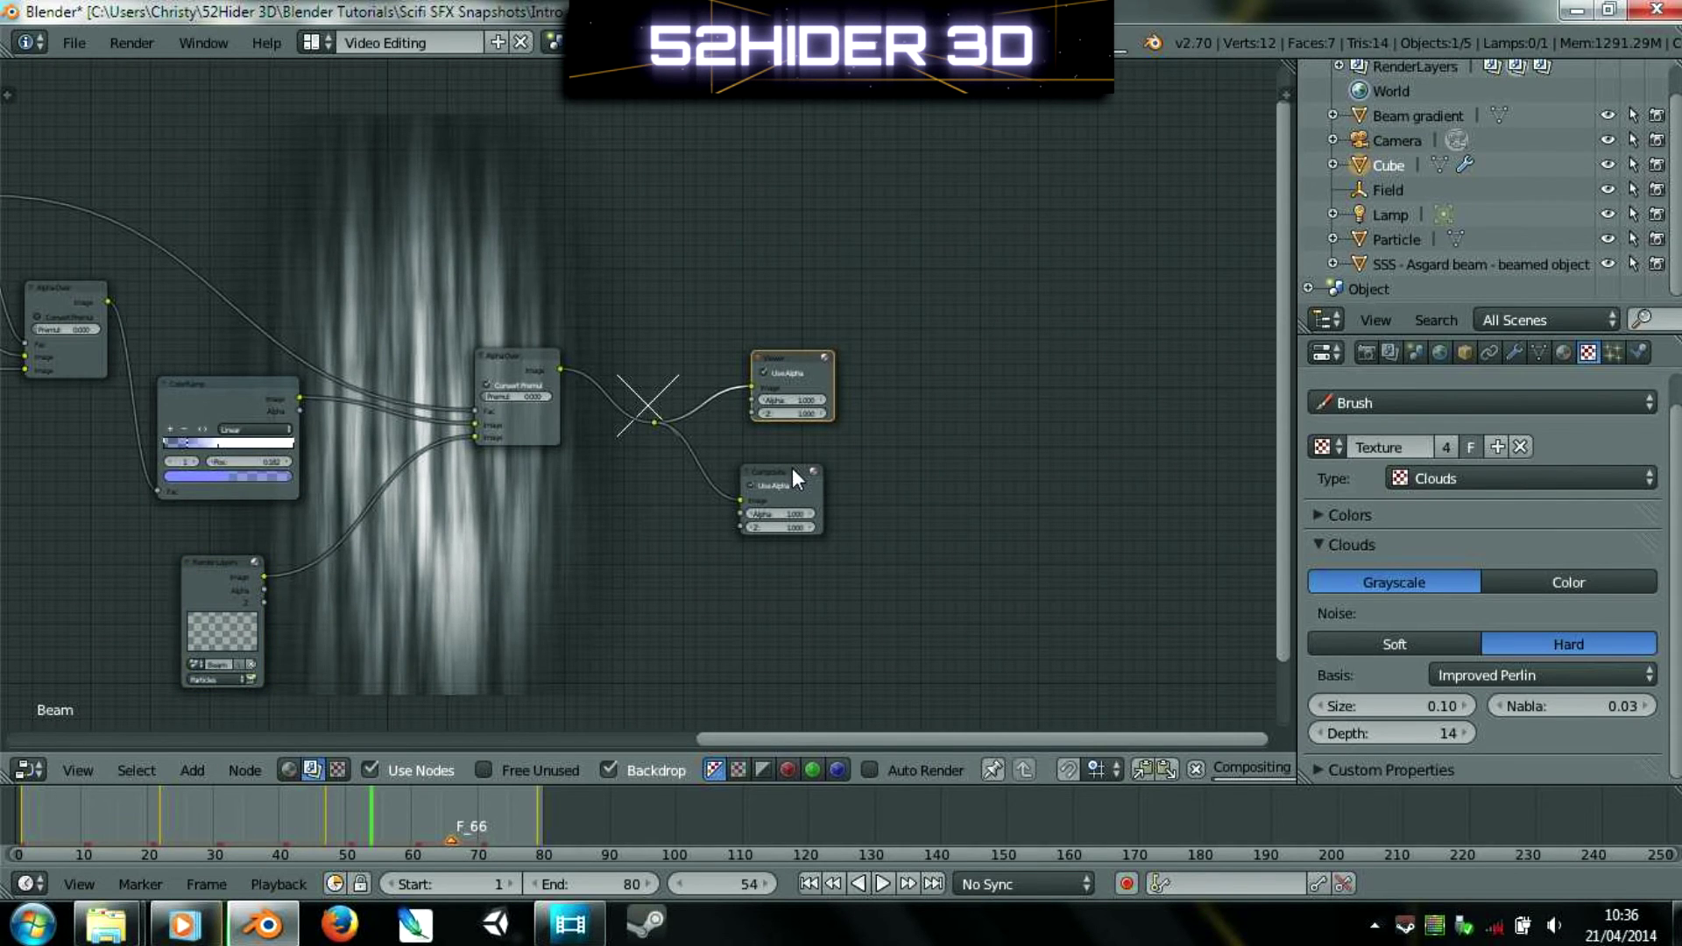
{"action": "left_click", "coordinate": [557, 44]}
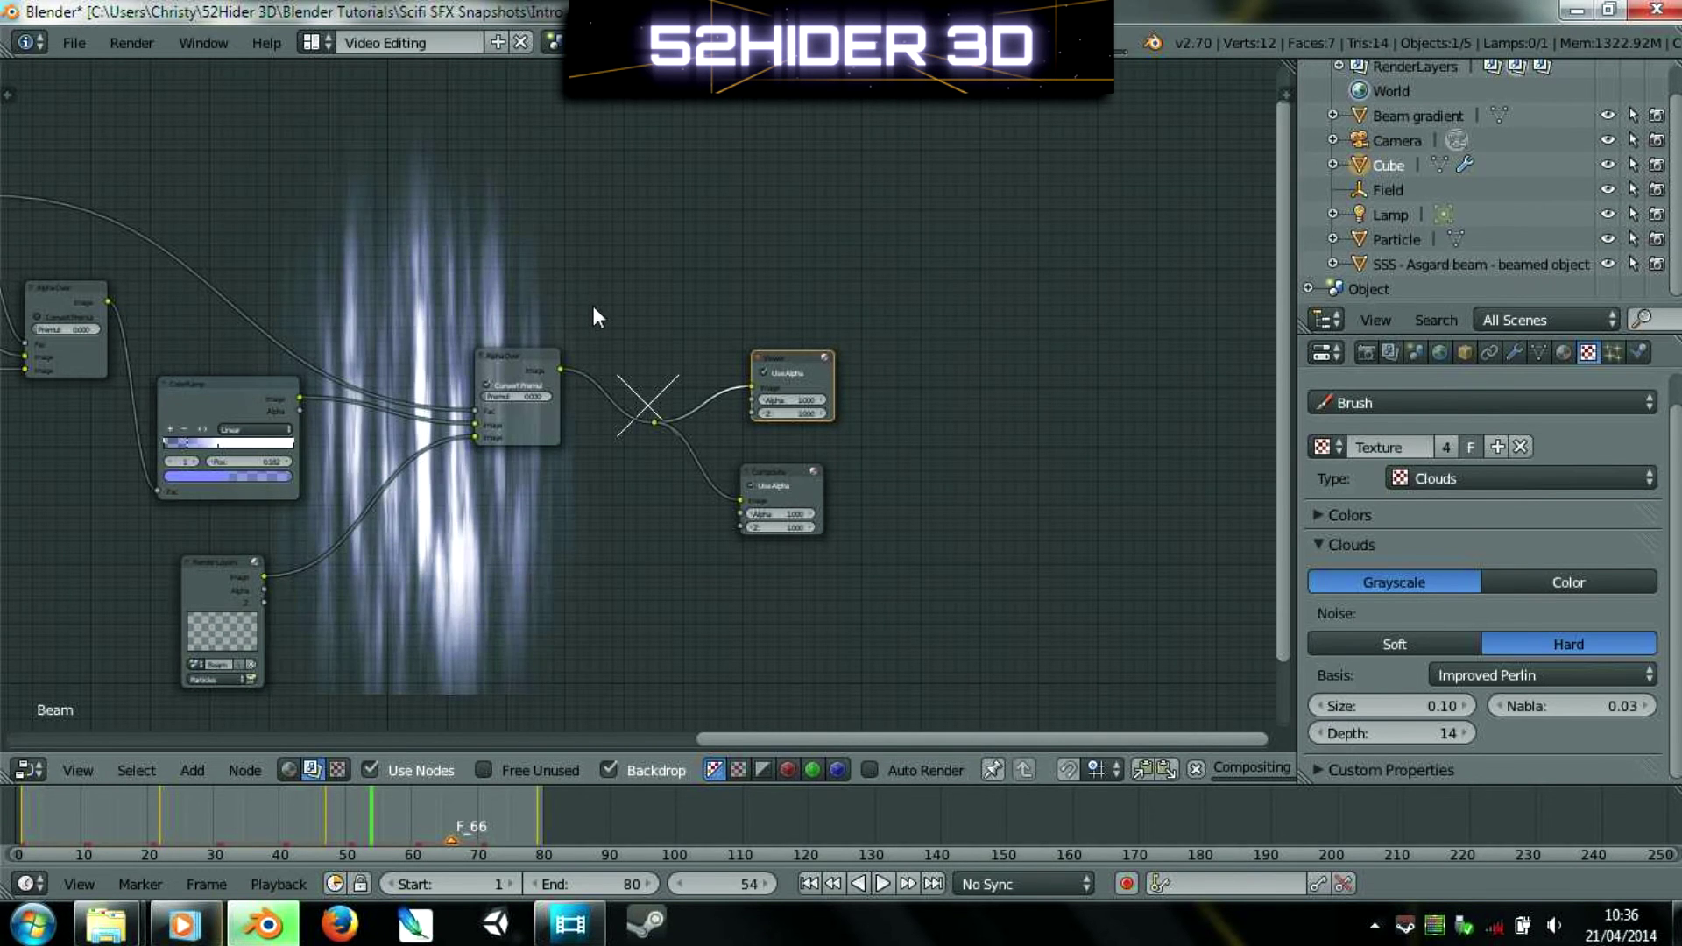
{"action": "middle_click_drag", "start_coordinate": [527, 294], "coordinate": [430, 361]}
{"action": "scroll", "coordinate": [560, 443], "scroll_direction": "down", "scroll_amount": 1}
{"action": "middle_click_drag", "start_coordinate": [580, 459], "coordinate": [528, 493]}
{"action": "scroll", "coordinate": [448, 401], "scroll_direction": "down", "scroll_amount": 1}
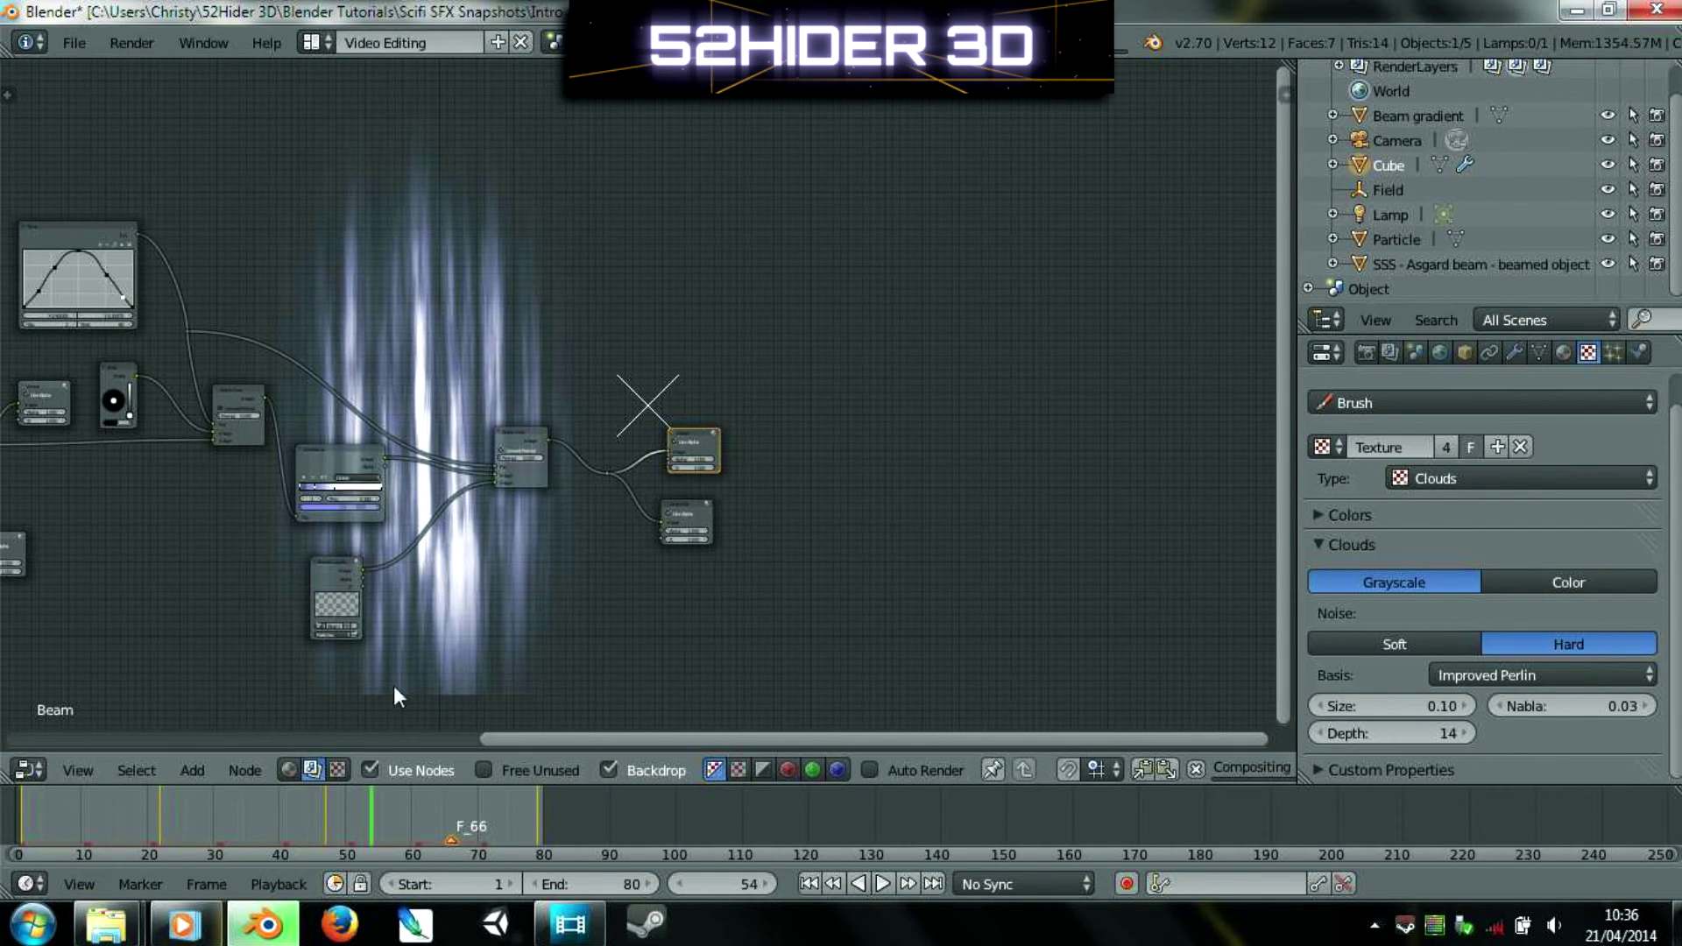
{"action": "left_click_drag", "start_coordinate": [351, 797], "coordinate": [317, 796]}
- Switch to the Object scene, and reposition its Render Layers and Hue Saturation Value nodes
{"action": "left_click", "coordinate": [554, 42]}
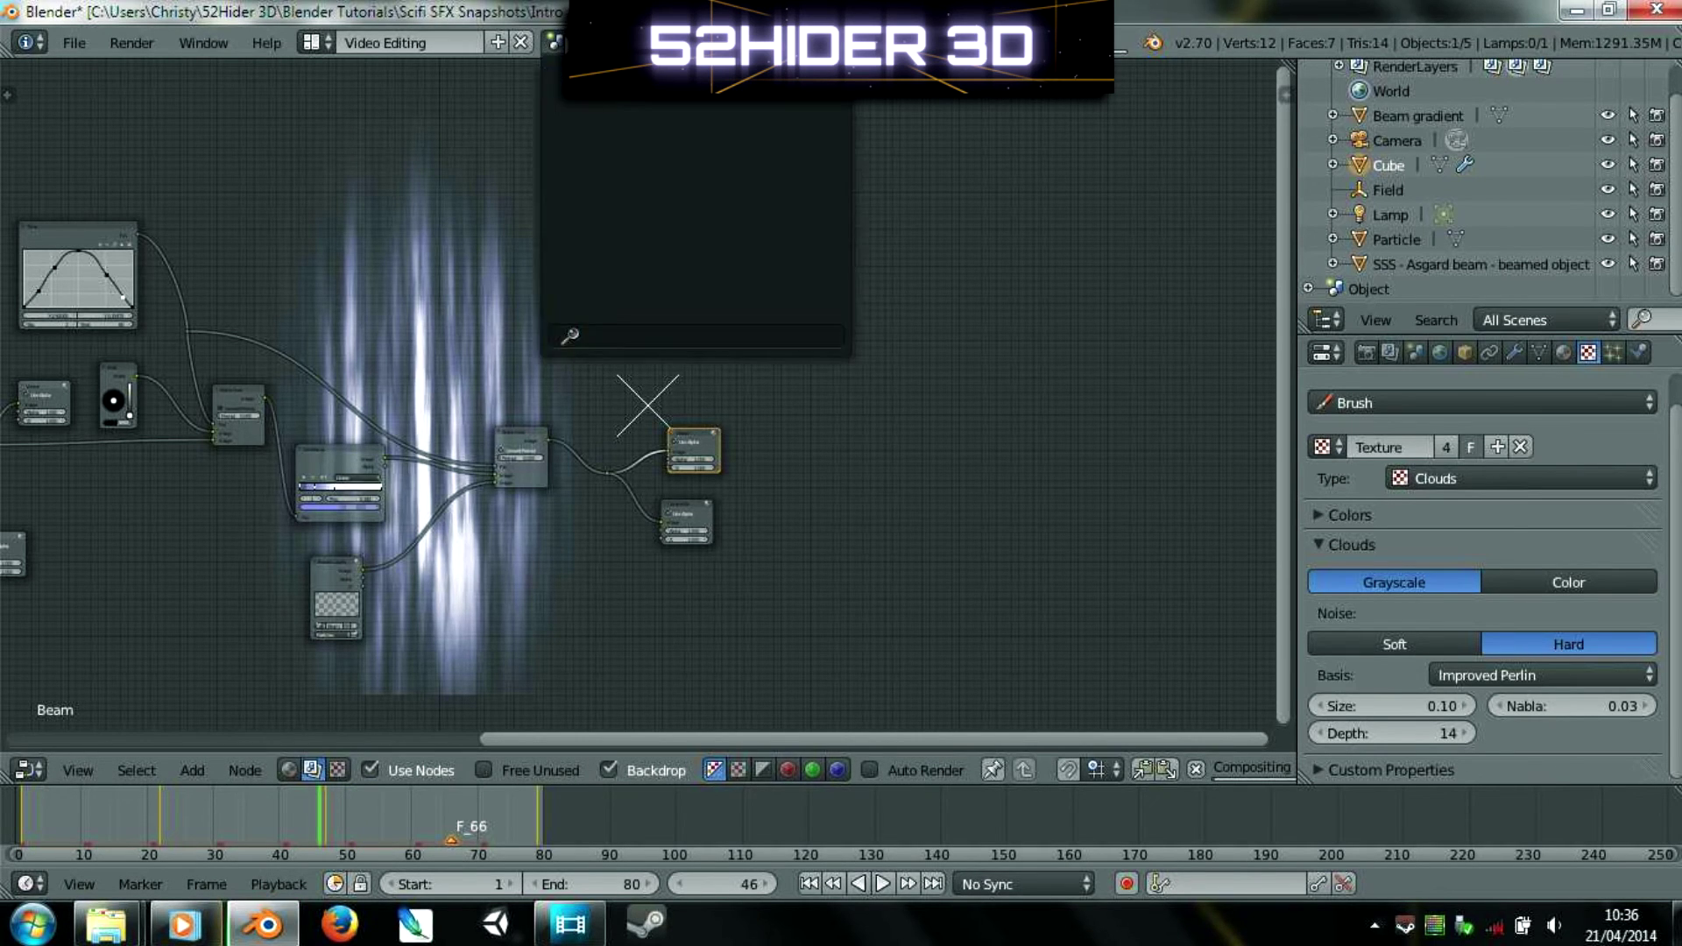
{"action": "left_click", "coordinate": [553, 41]}
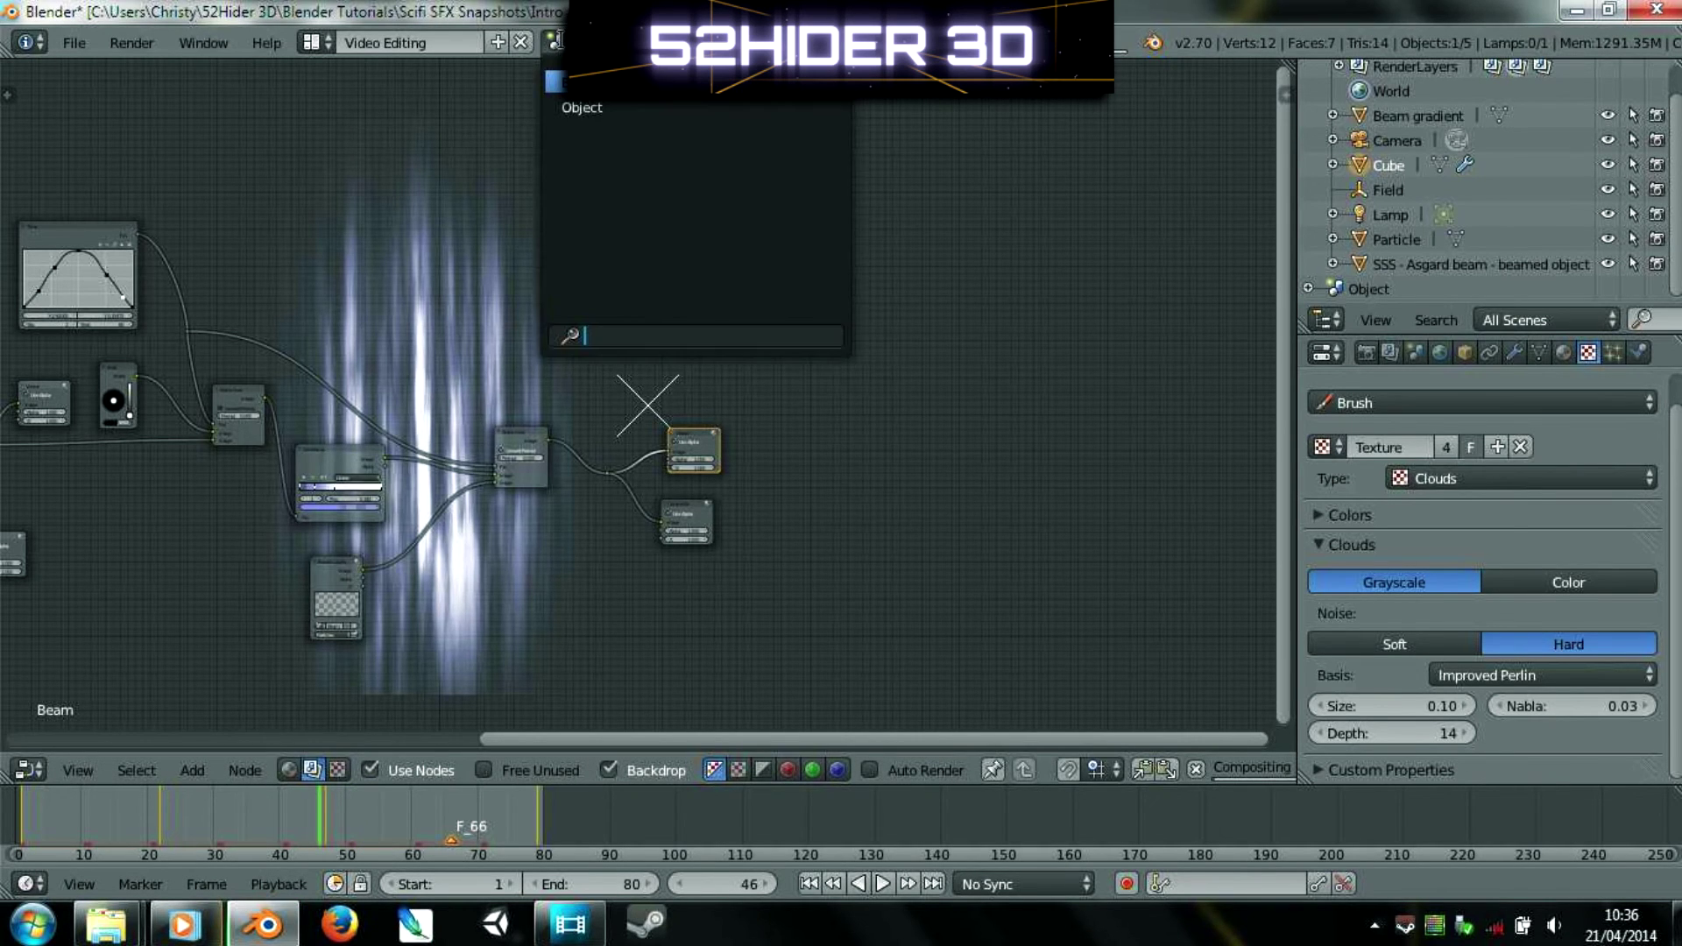
{"action": "left_click", "coordinate": [575, 106]}
{"action": "middle_click_drag", "start_coordinate": [493, 421], "coordinate": [580, 239]}
{"action": "scroll", "coordinate": [574, 254], "scroll_direction": "up", "scroll_amount": 4}
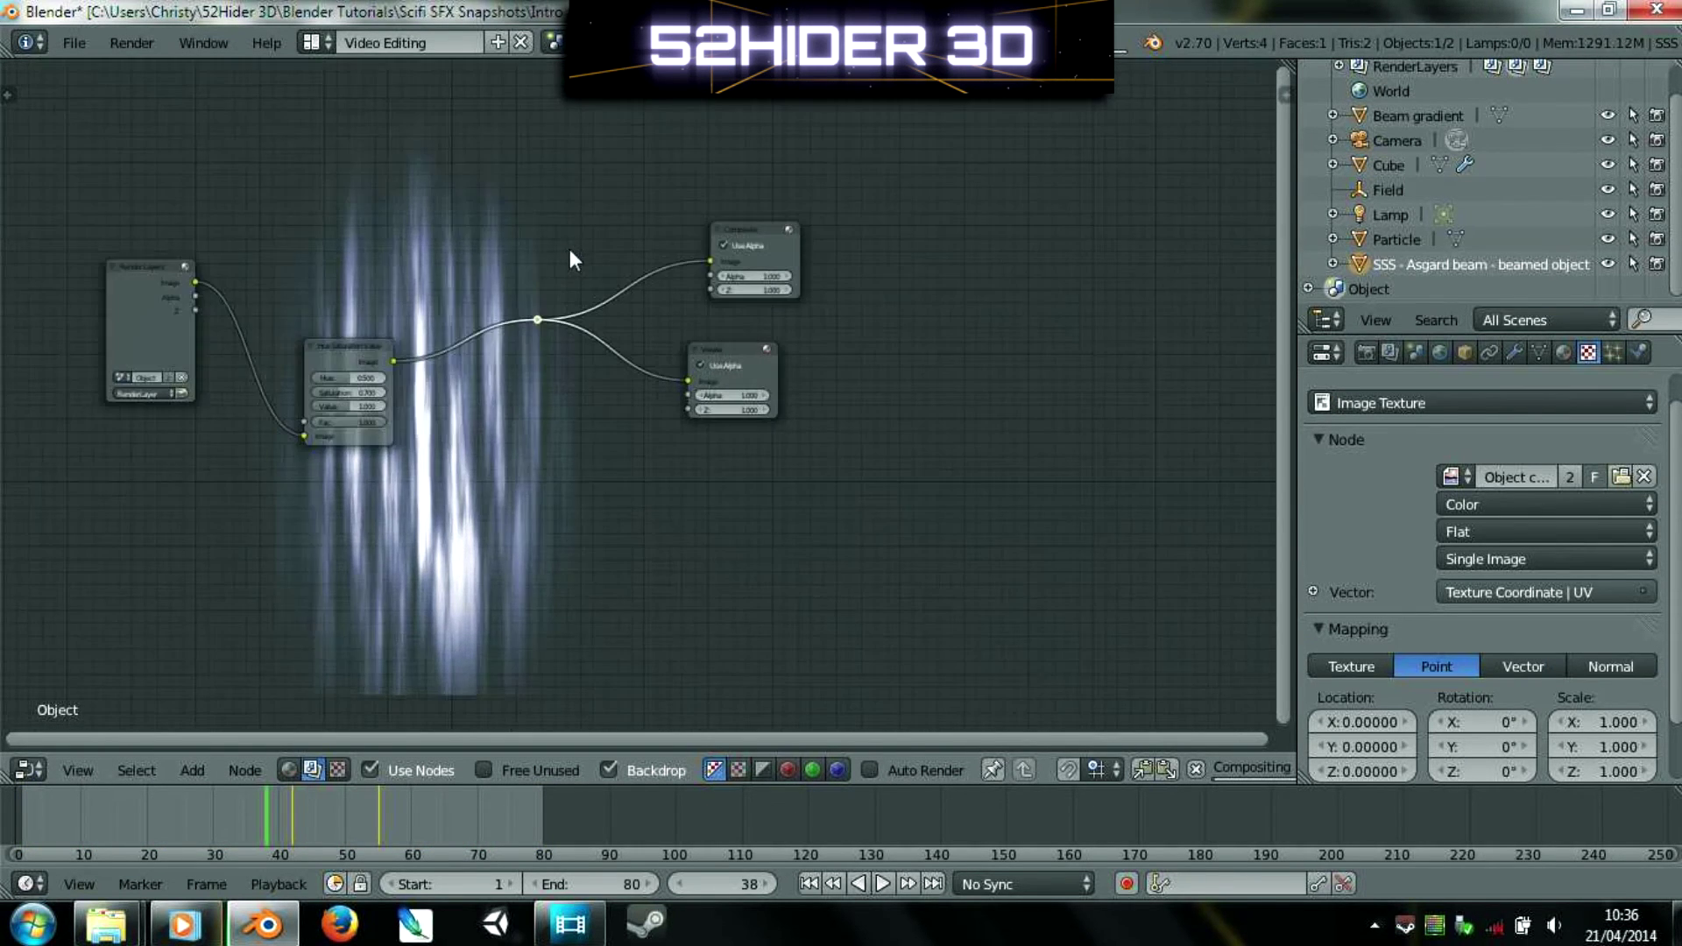
{"action": "left_click_drag", "start_coordinate": [166, 294], "coordinate": [158, 359]}
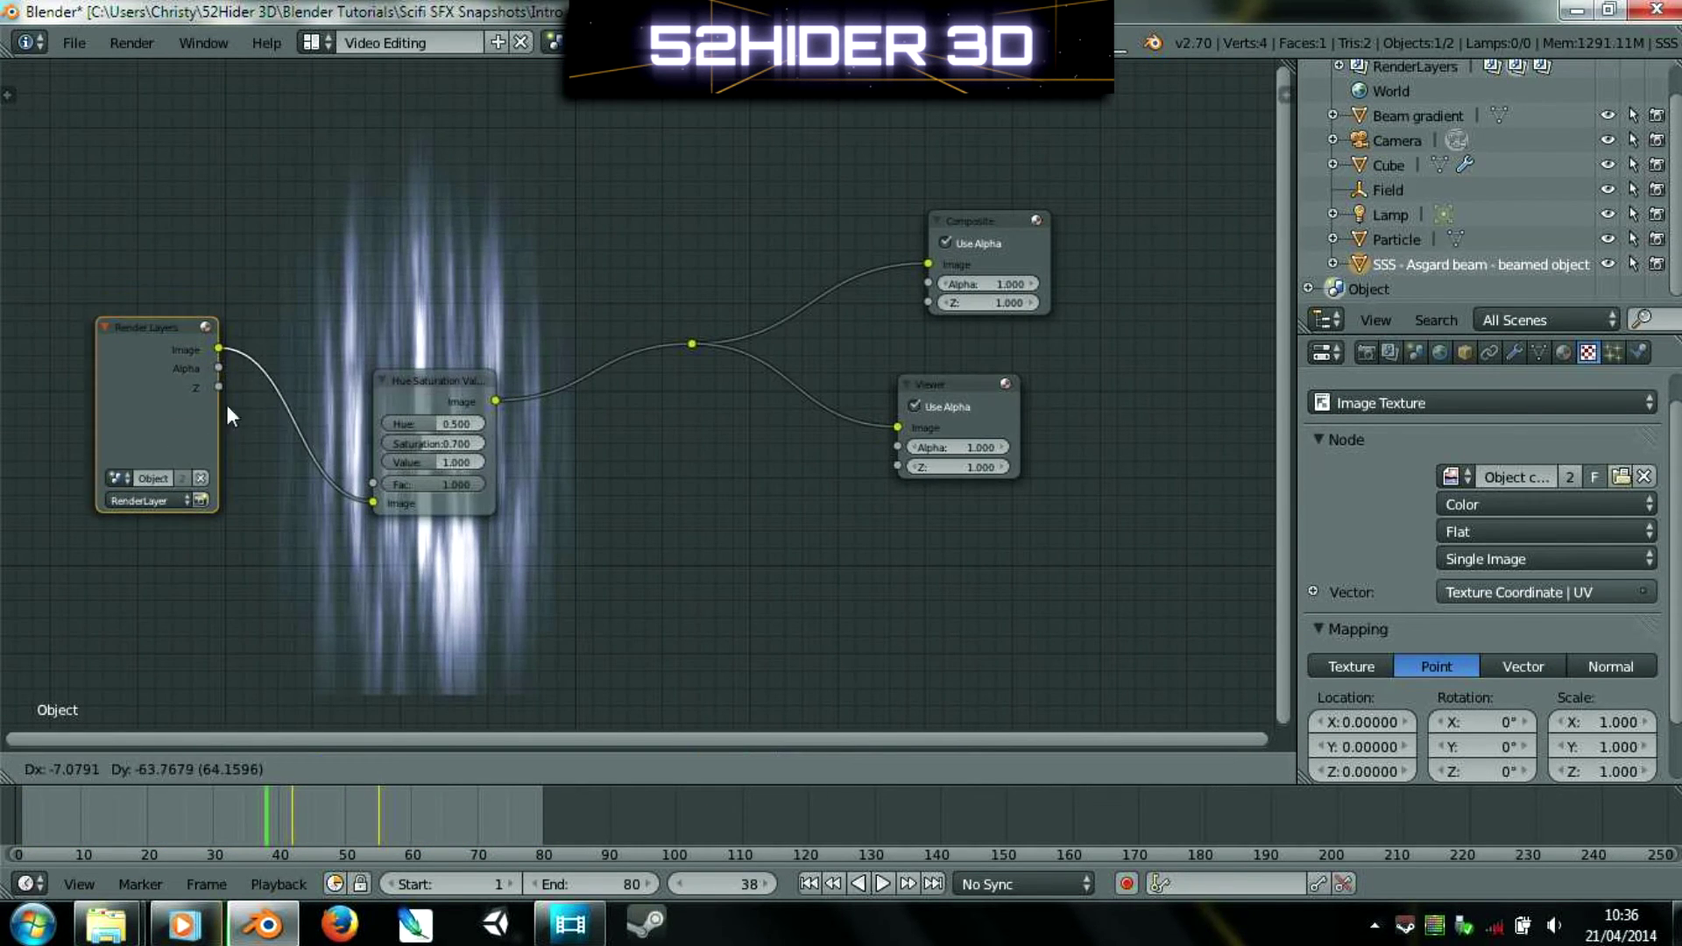
{"action": "left_click_drag", "start_coordinate": [428, 376], "coordinate": [382, 356]}
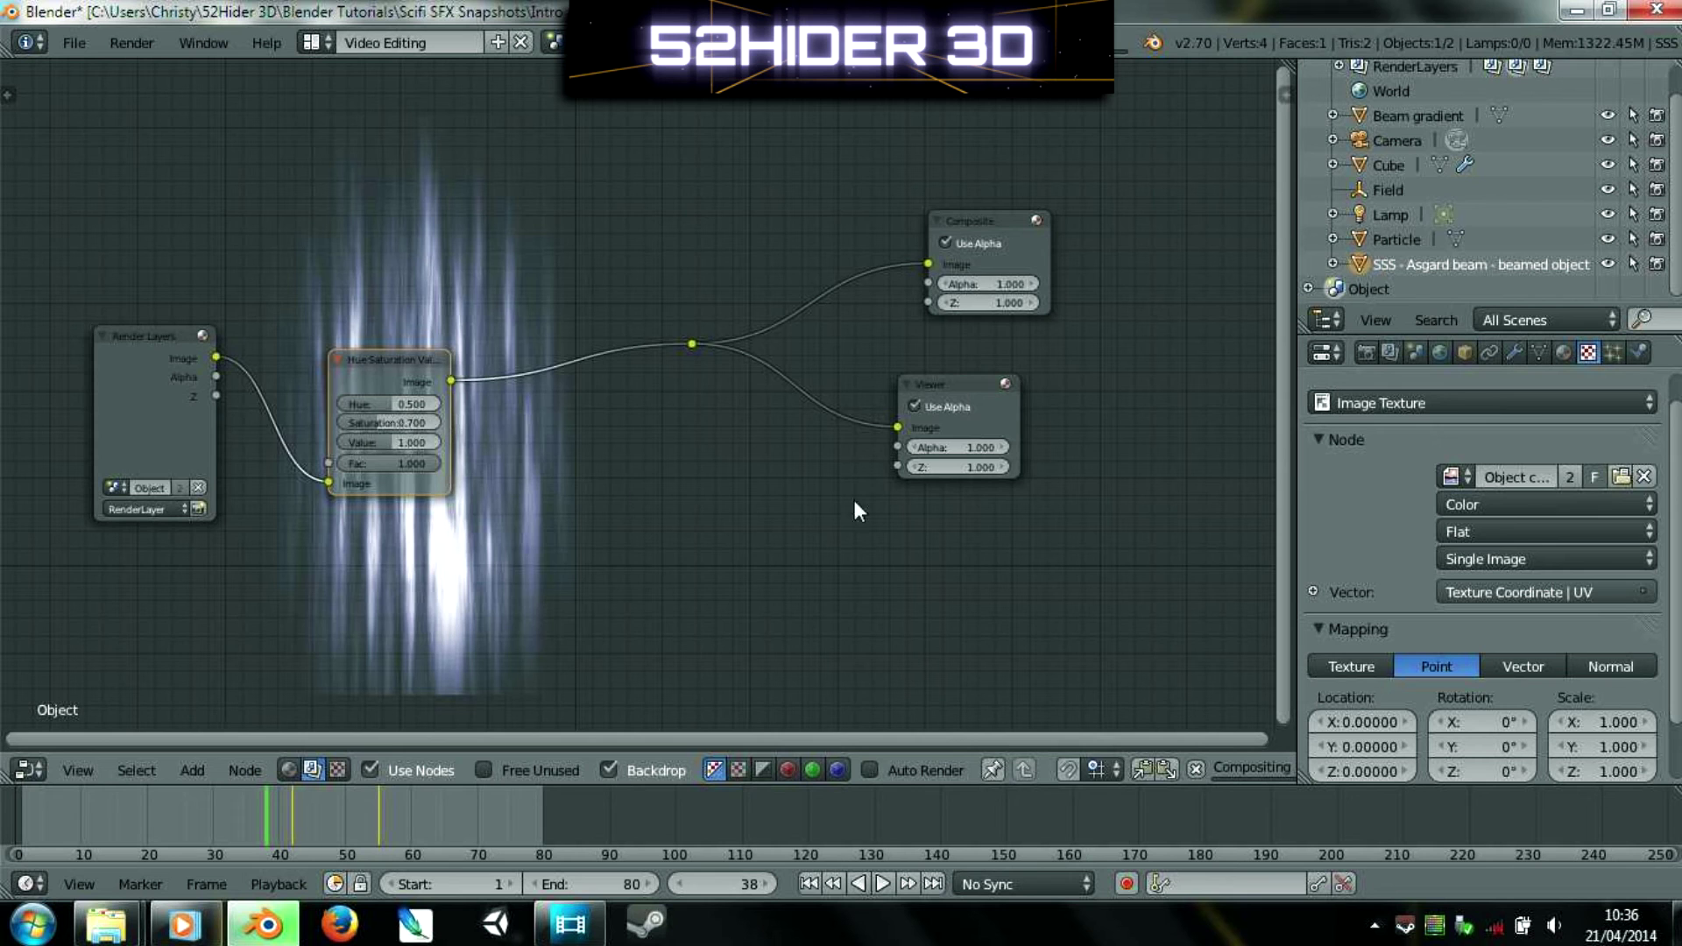
- Preview the Object scene's output through its Viewer node, and scrub the timeline to frame 27
{"action": "scroll", "coordinate": [1017, 322], "scroll_direction": "down", "scroll_amount": 1}
{"action": "middle_click_drag", "start_coordinate": [1017, 322], "coordinate": [639, 301]}
{"action": "left_click", "coordinate": [584, 391]}
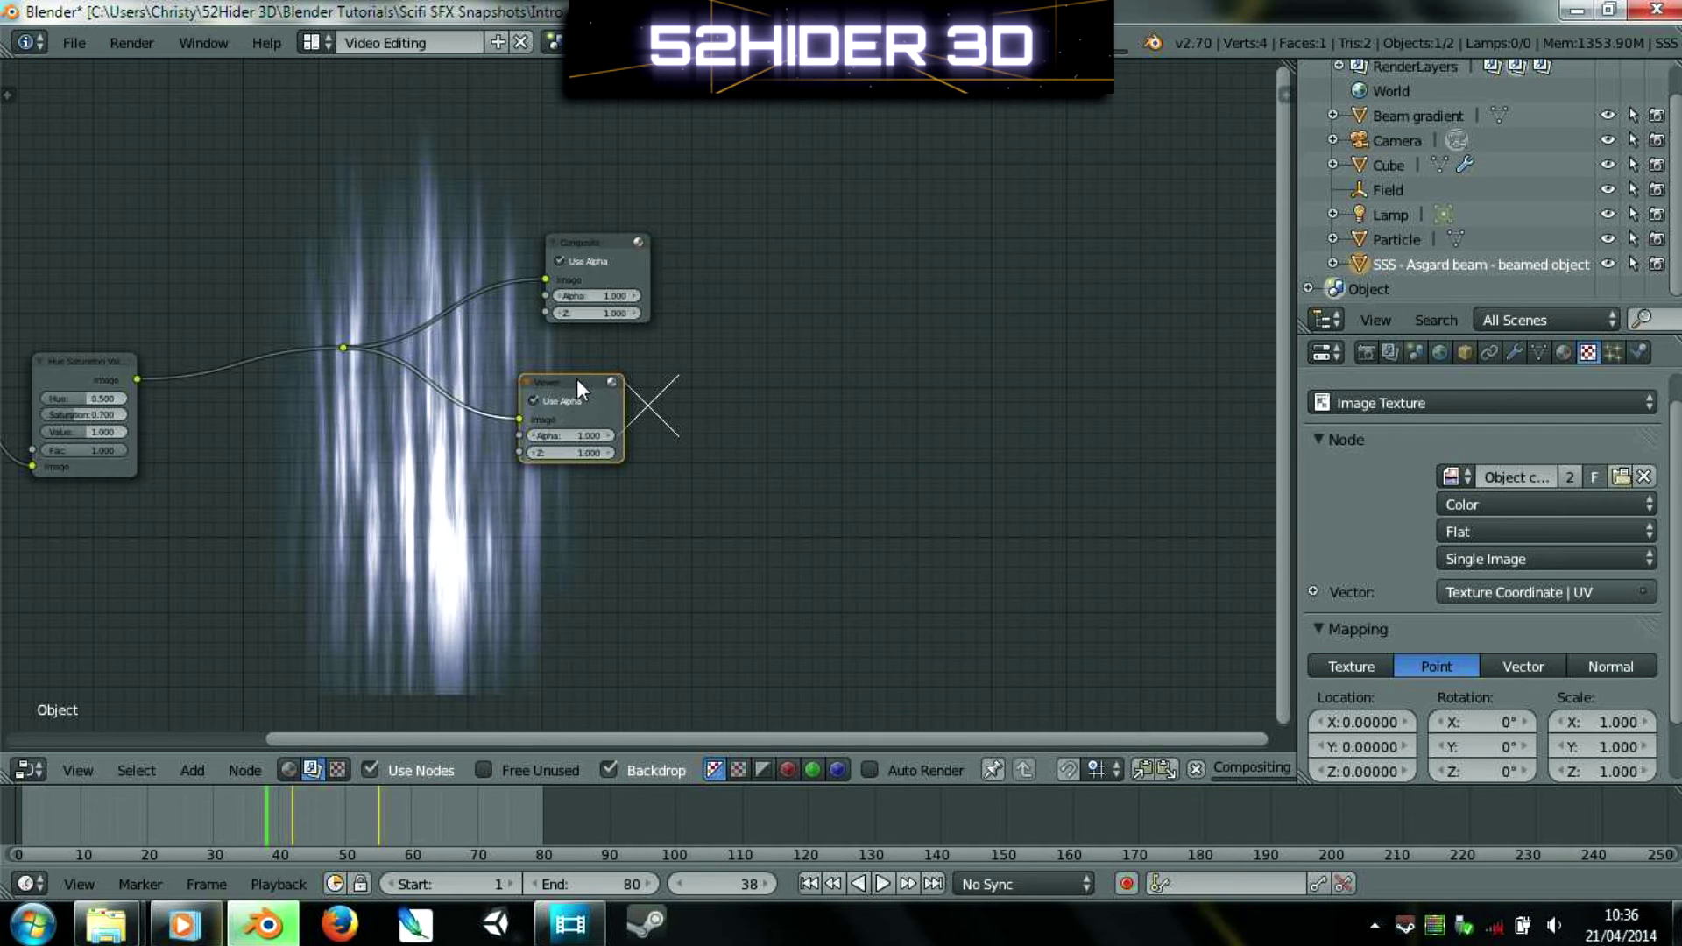
{"action": "left_click_drag", "start_coordinate": [538, 815], "coordinate": [194, 810]}
- Save the Blender file over the existing one
{"action": "middle_click_drag", "start_coordinate": [533, 574], "coordinate": [627, 527]}
{"action": "key", "text": "ctrl+s"}
{"action": "left_click", "coordinate": [627, 527]}
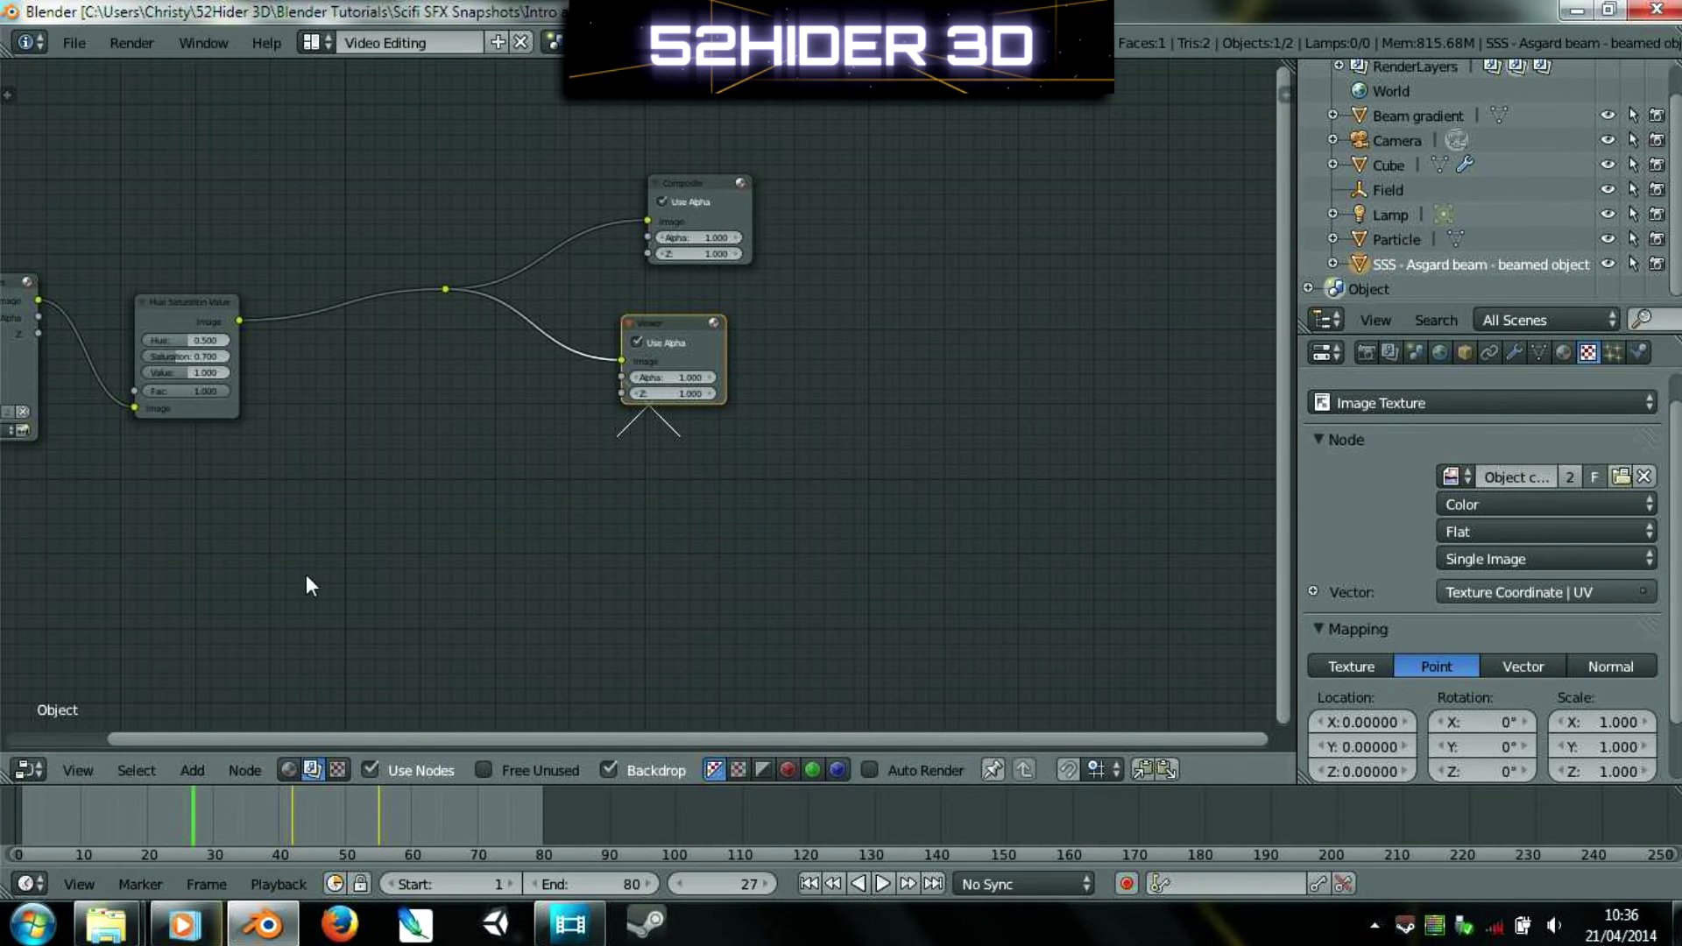
- Switch to Movie Studio, and turn off solo on tracks 2 and 3
{"action": "left_click", "coordinate": [570, 924]}
{"action": "left_click", "coordinate": [330, 638]}
{"action": "left_click", "coordinate": [328, 612]}
{"action": "left_click", "coordinate": [322, 645]}
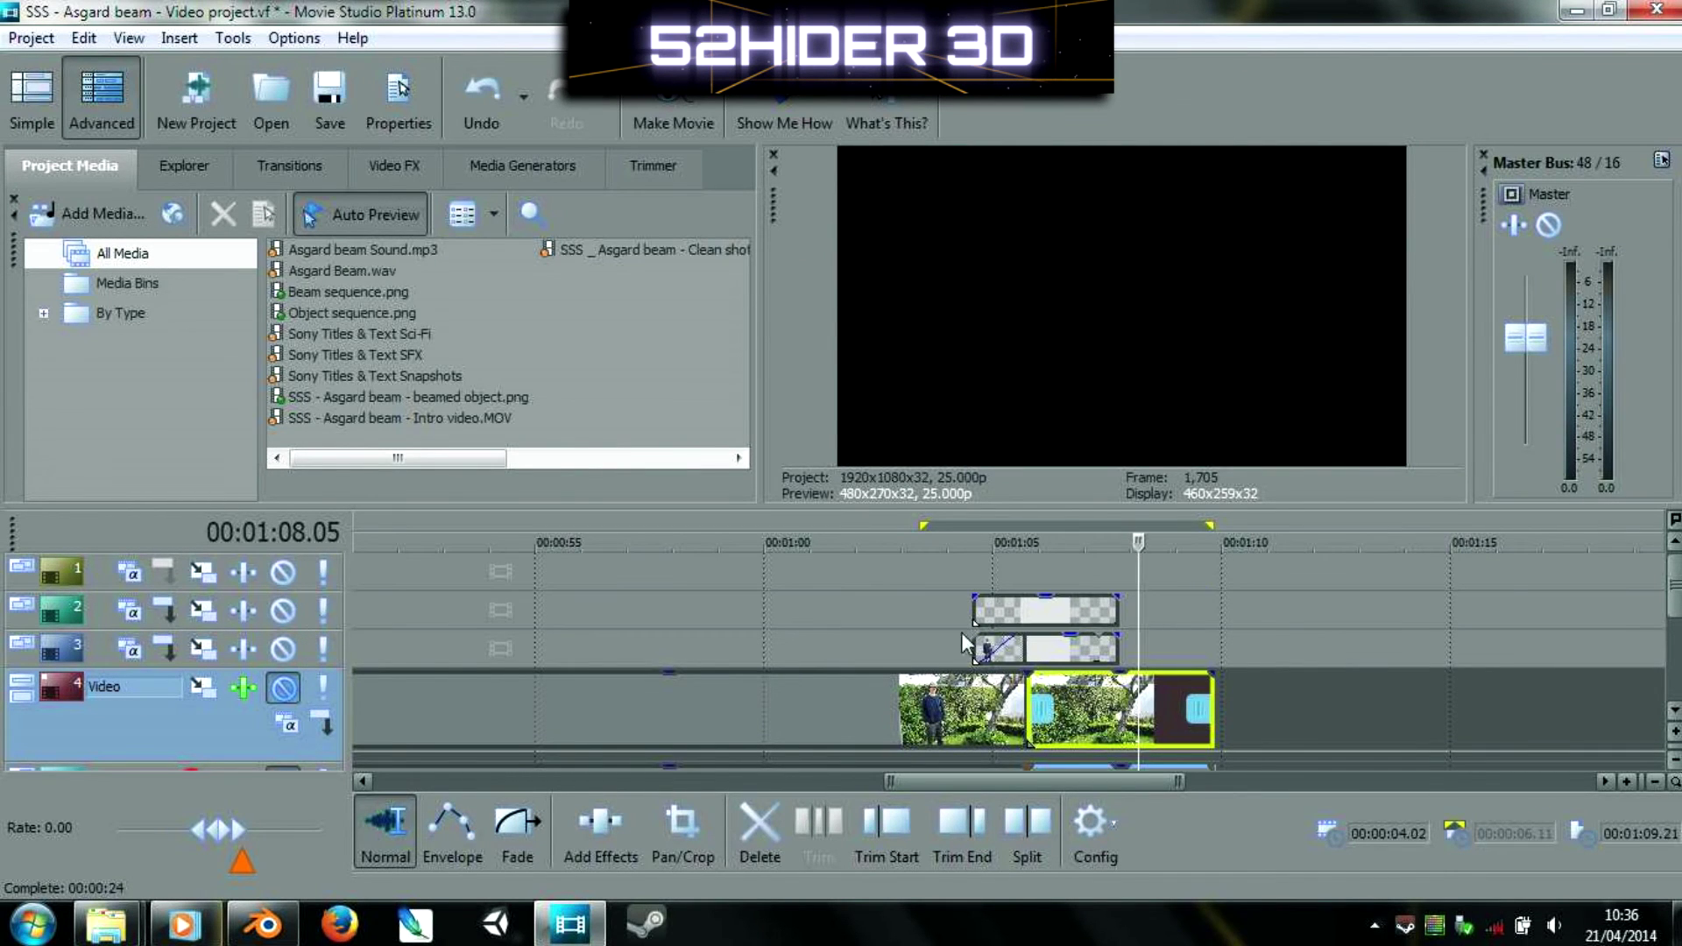
- Solo track 2 with the beam and track 3 with the beamed object, scrubbing from 00:01:06.16 to 00:01:05.19 to preview them together
{"action": "left_click_drag", "start_coordinate": [1139, 545], "coordinate": [1068, 536]}
{"action": "left_click", "coordinate": [323, 610]}
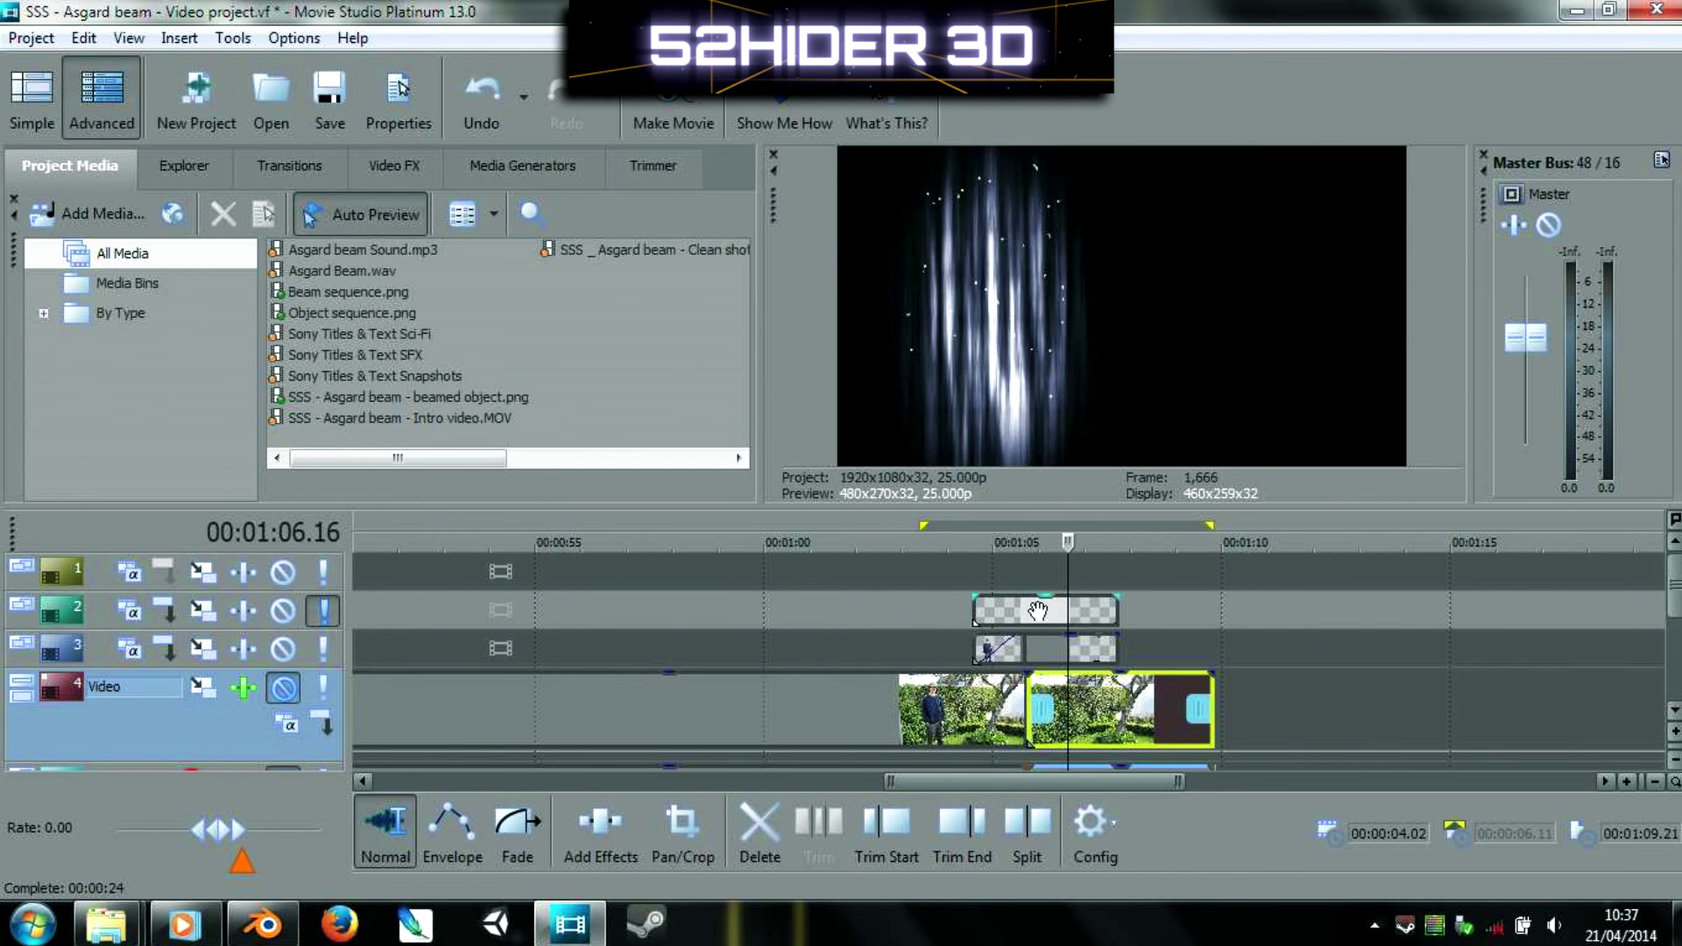
{"action": "left_click", "coordinate": [331, 648]}
{"action": "left_click_drag", "start_coordinate": [1068, 541], "coordinate": [1028, 550]}
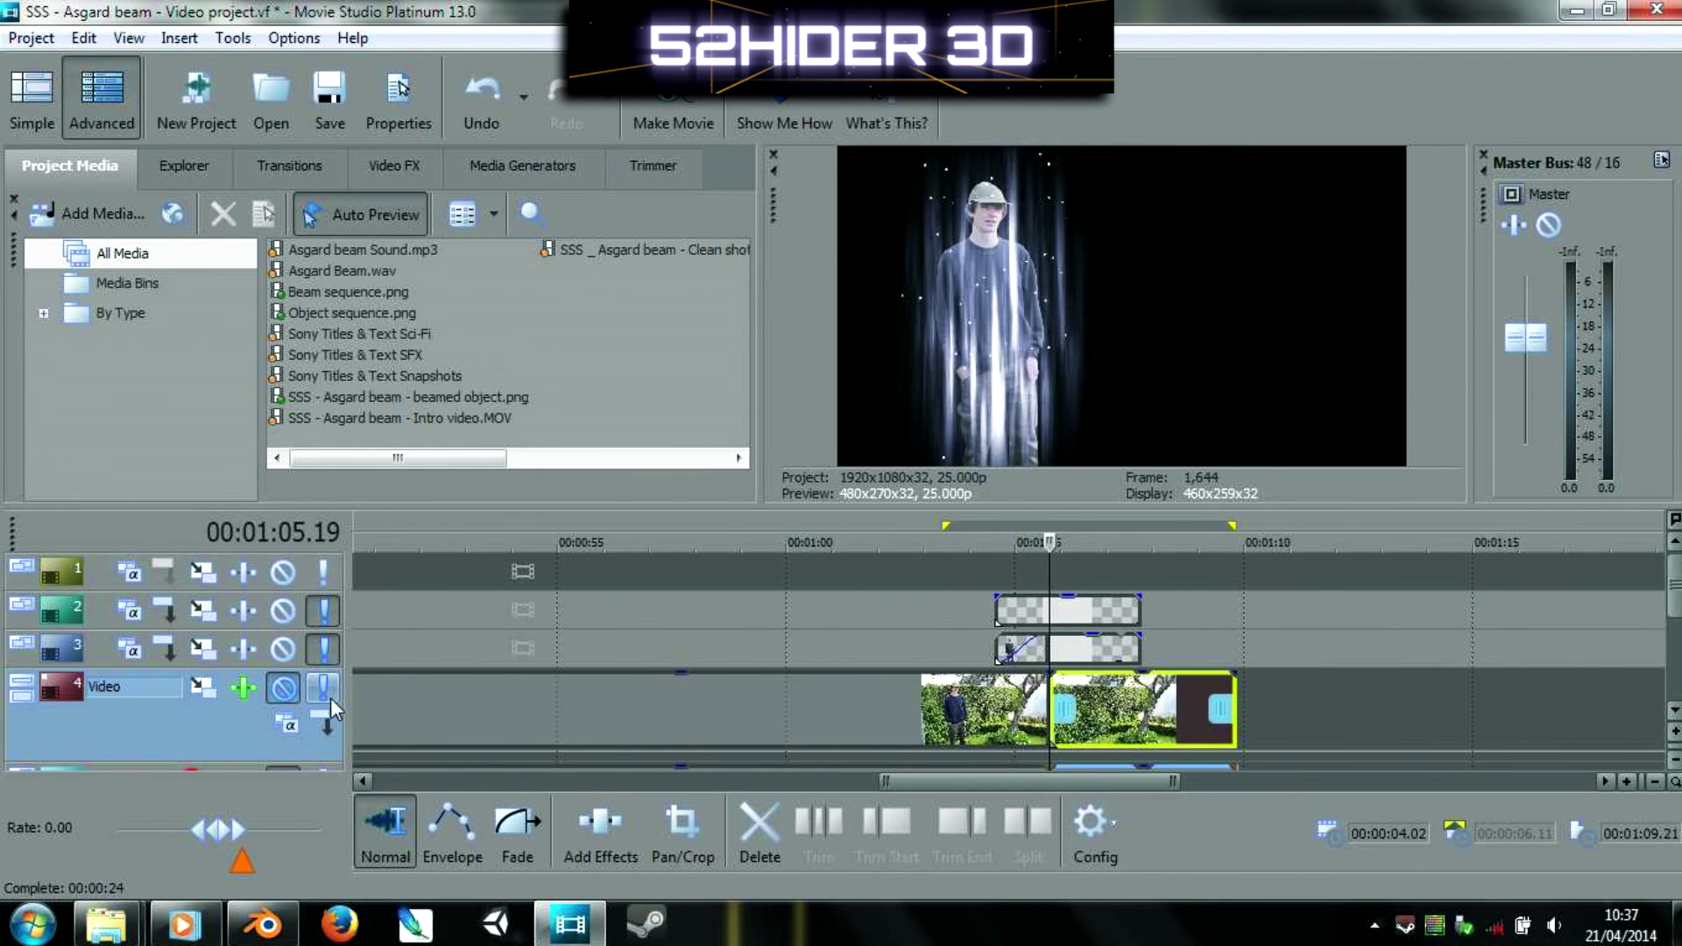
- Unmute Video track 4, turn off solo on tracks 2, 3 and 4, and place the playhead at 00:01:05.19
{"action": "left_click", "coordinate": [289, 690]}
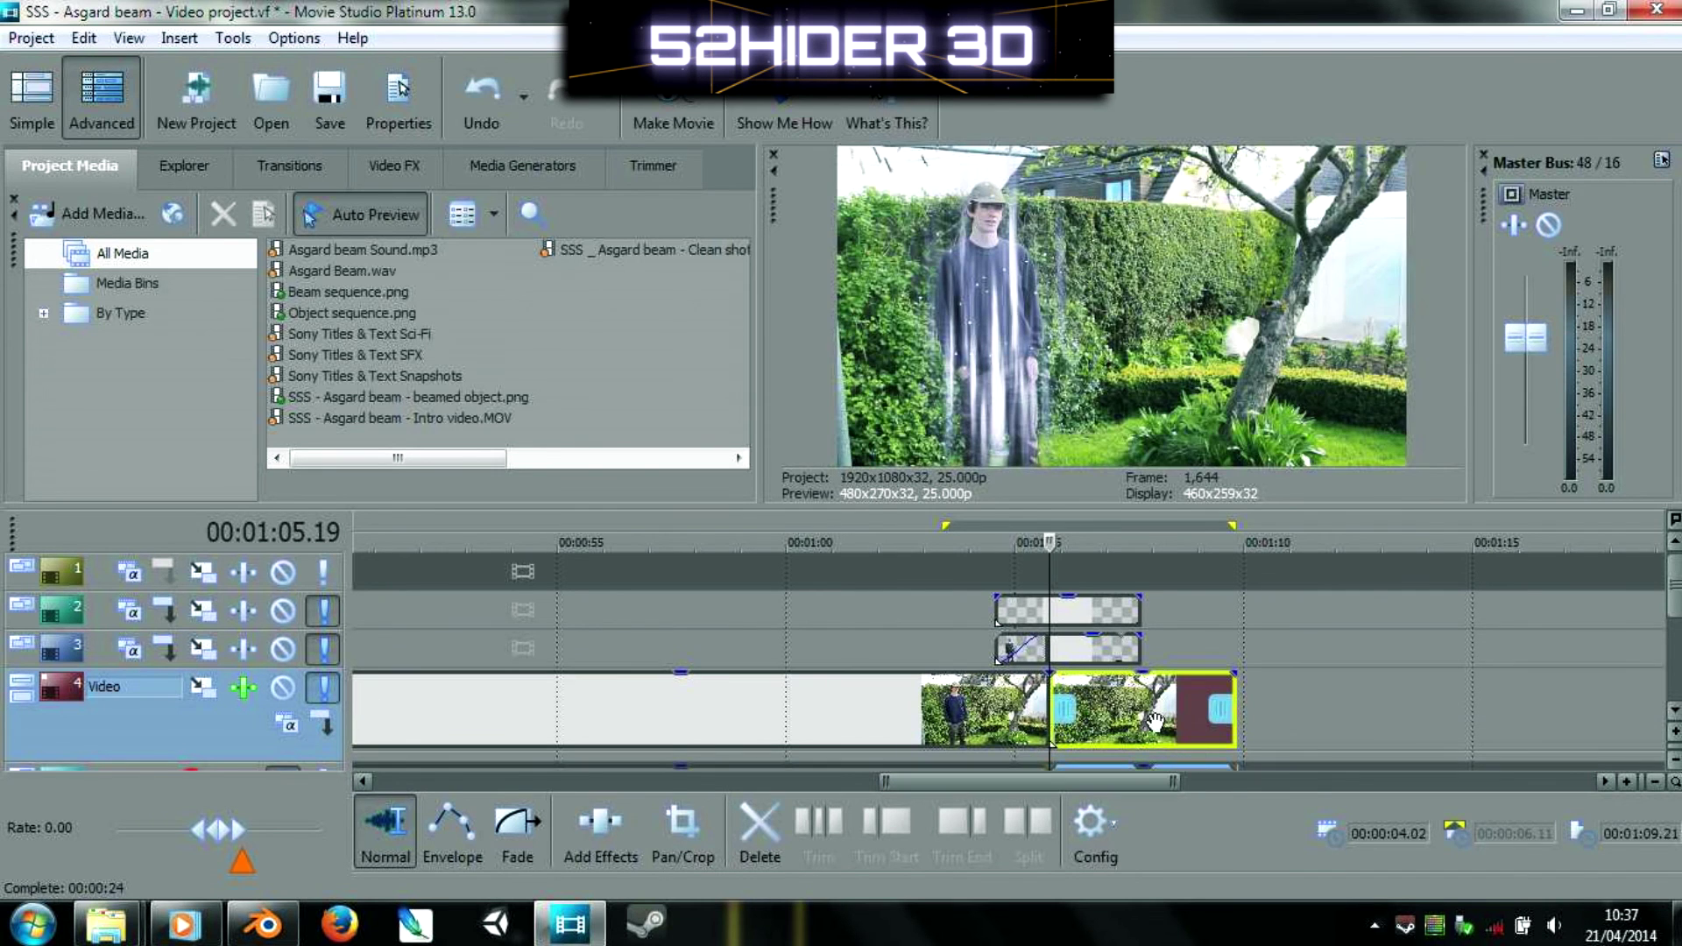
{"action": "left_click_drag", "start_coordinate": [1049, 541], "coordinate": [1023, 541]}
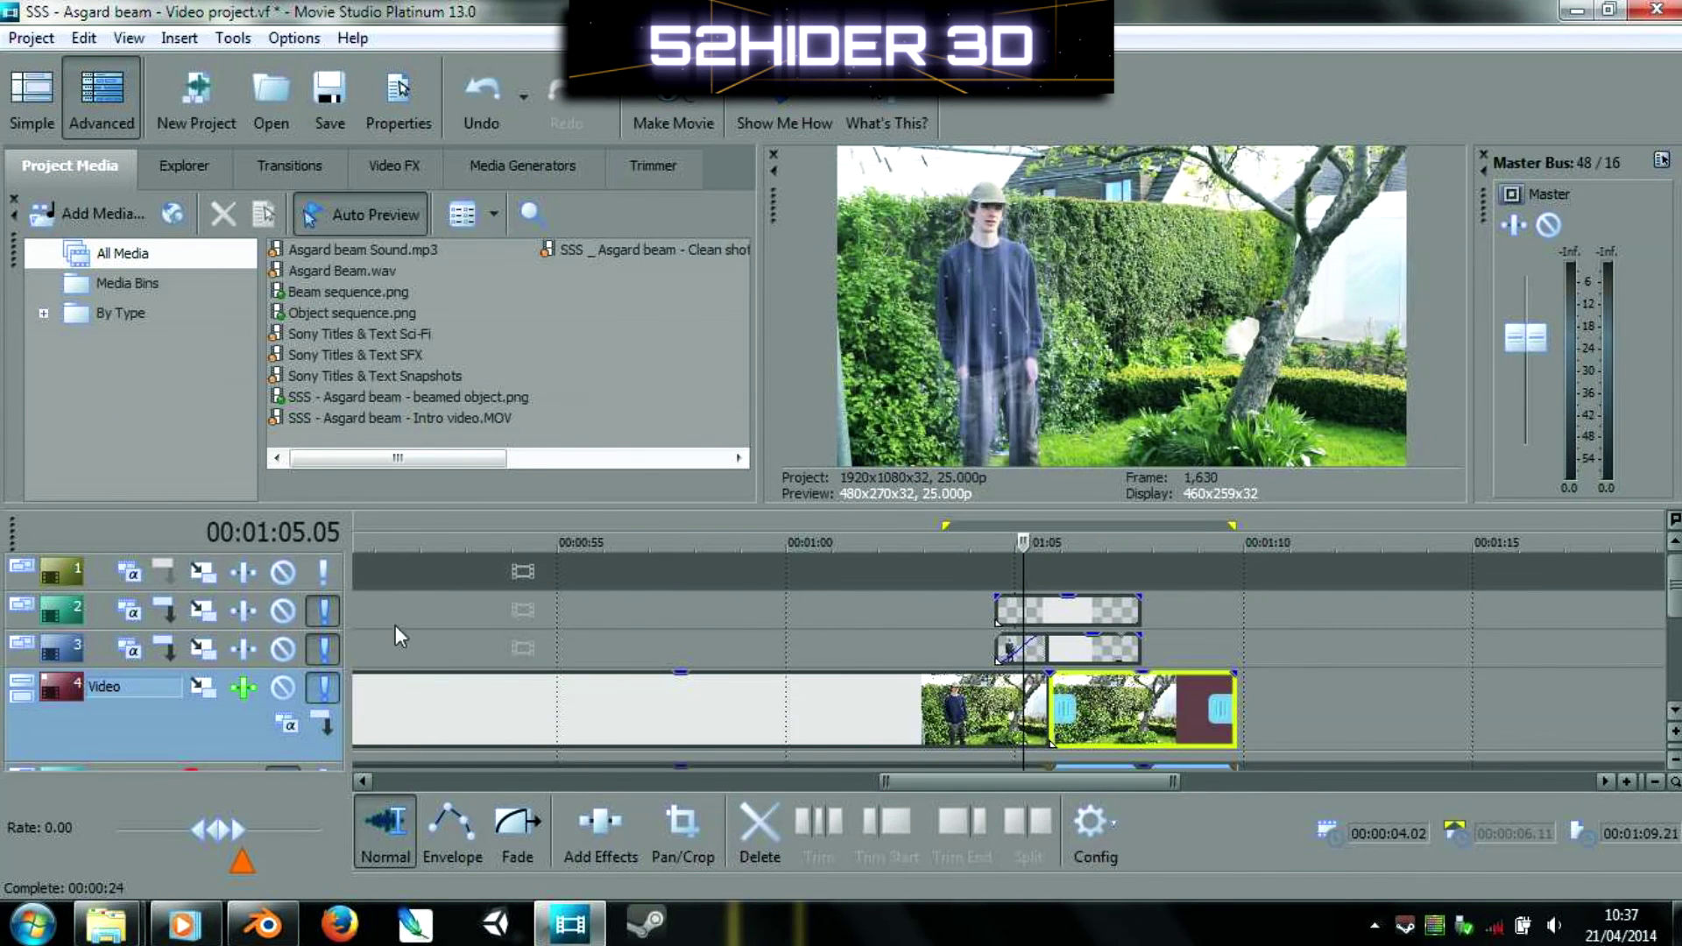
{"action": "left_click", "coordinate": [325, 688]}
{"action": "left_click", "coordinate": [325, 650]}
{"action": "left_click", "coordinate": [324, 611]}
{"action": "left_click_drag", "start_coordinate": [1023, 541], "coordinate": [1053, 579]}
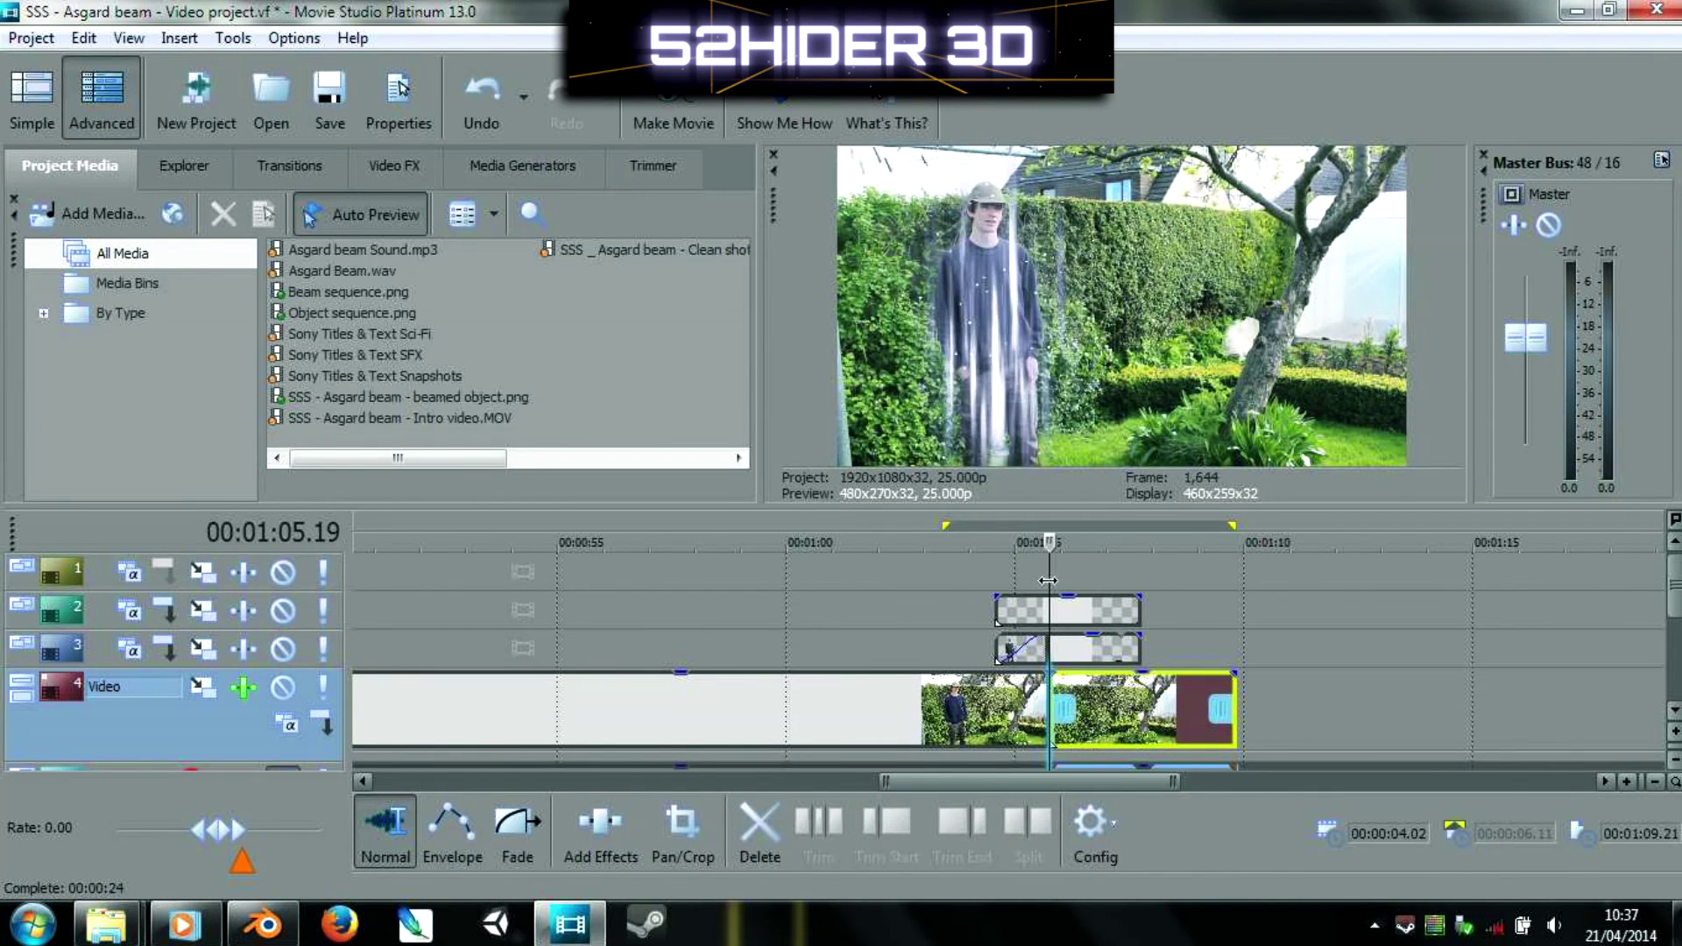
- Play the combined effect from about 00:01:04, and stop playback at 00:01:07.22
{"action": "scroll", "coordinate": [1106, 757], "scroll_direction": "up", "scroll_amount": 2}
{"action": "scroll", "coordinate": [1106, 755], "scroll_direction": "up", "scroll_amount": 2}
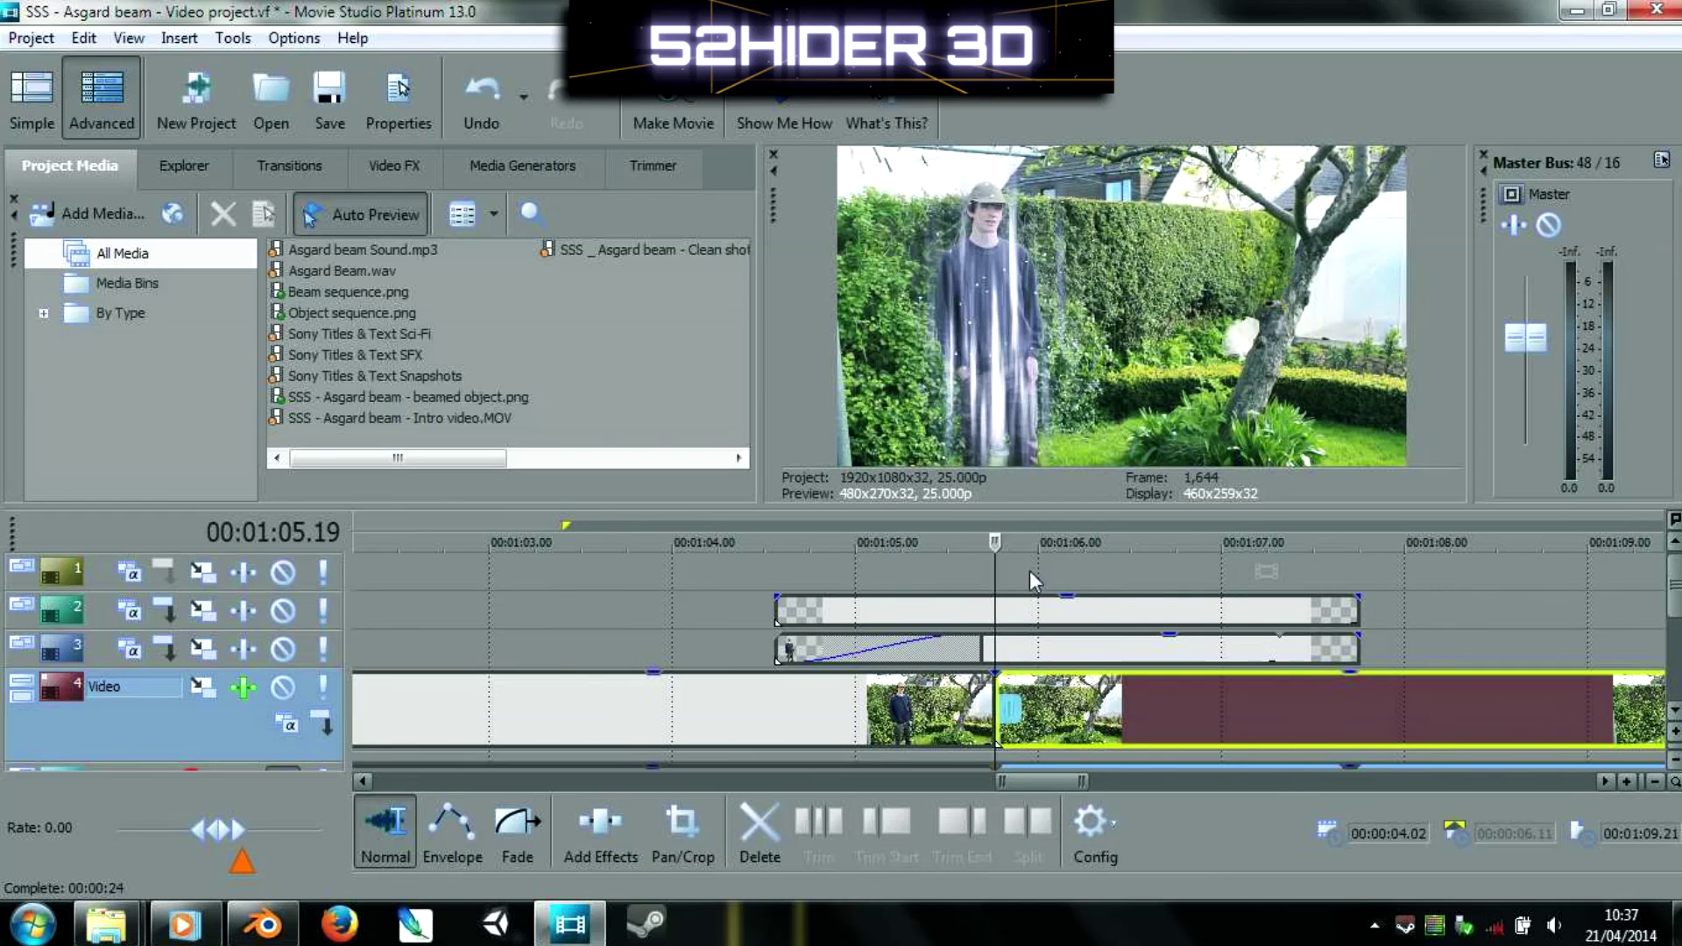
{"action": "left_click_drag", "start_coordinate": [992, 543], "coordinate": [681, 553]}
{"action": "key", "text": "space"}
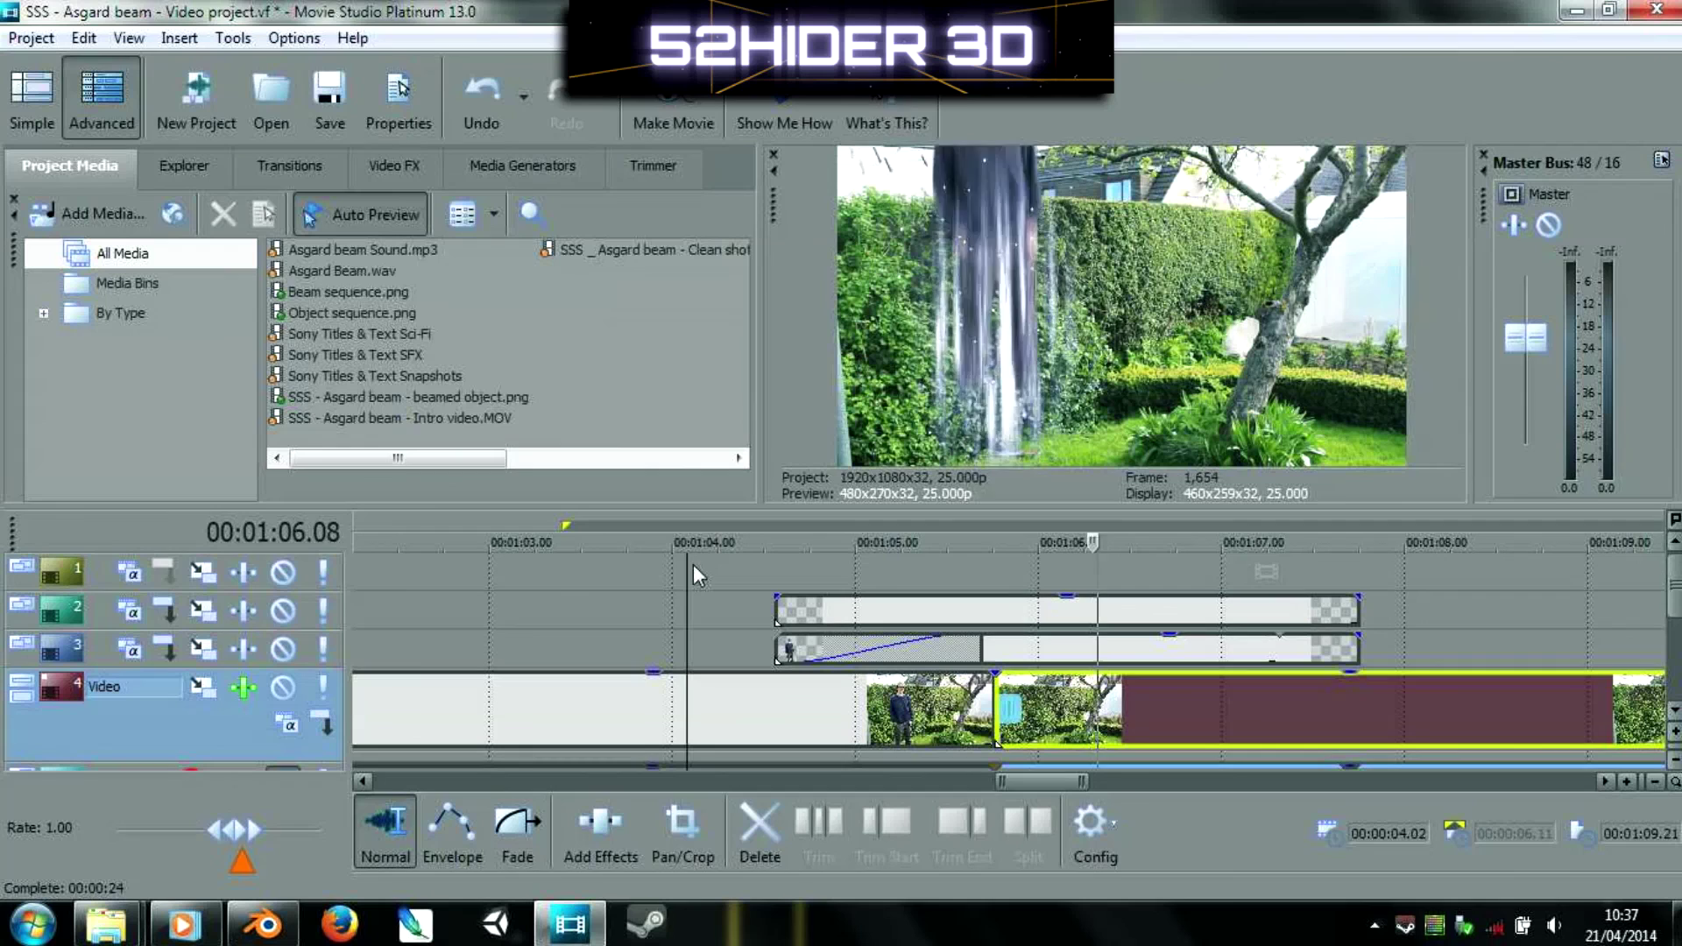
{"action": "key", "text": "space"}
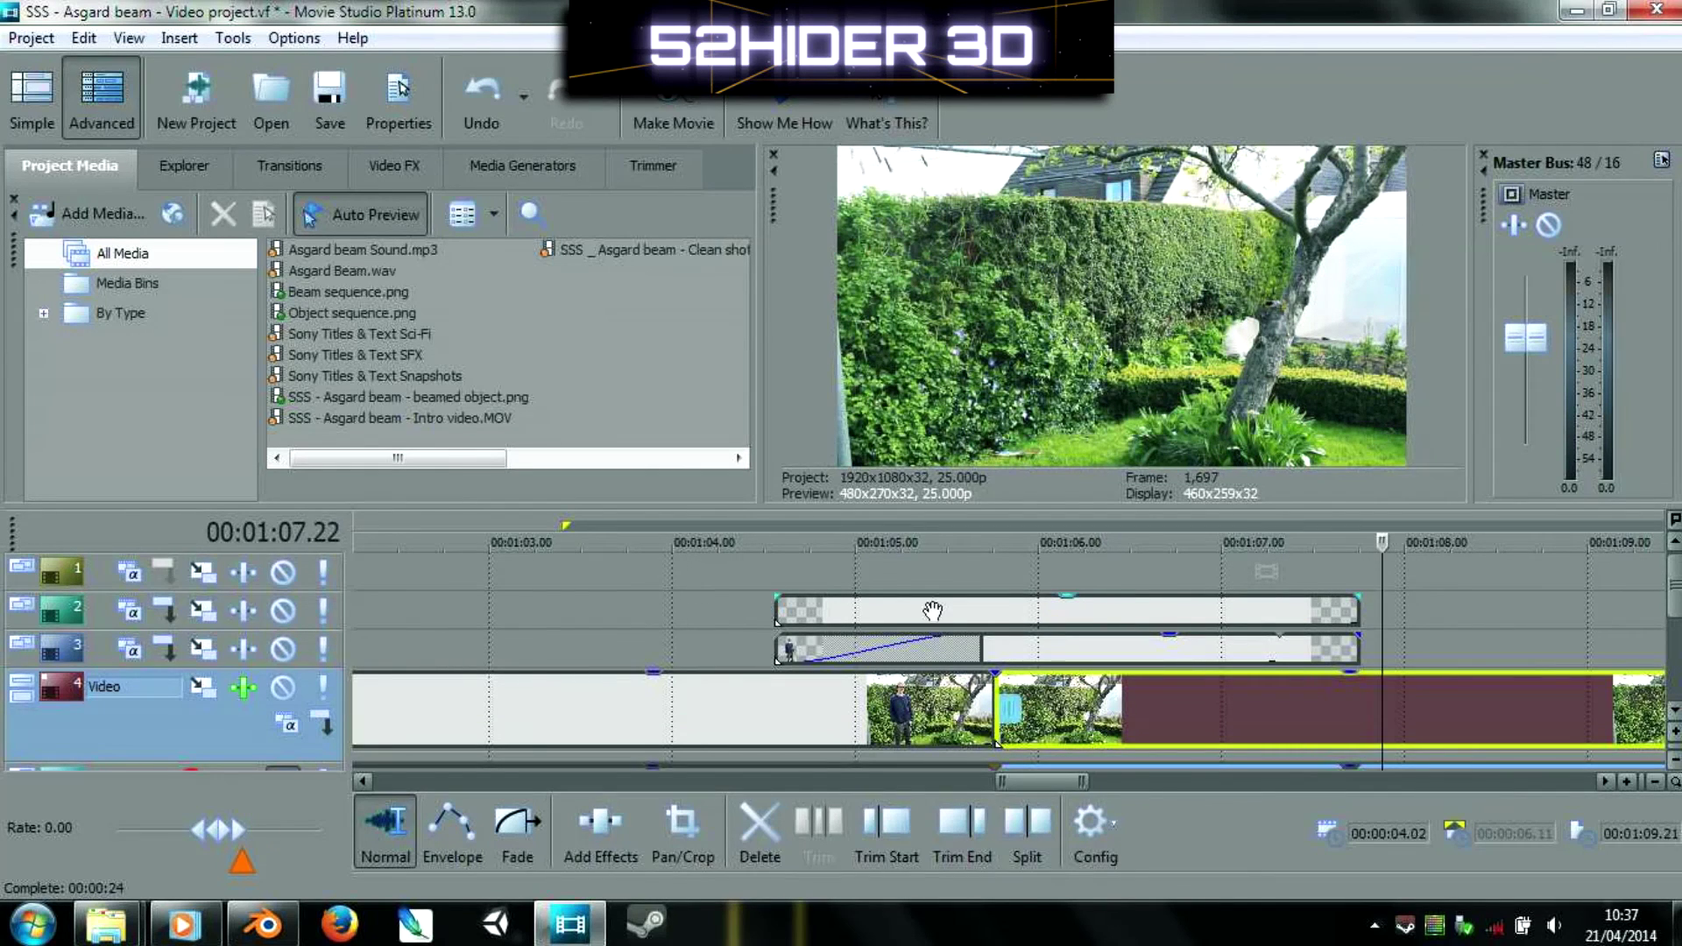
- Fit the whole project in the timeline view to examine all clips and both groups of effect layers
{"action": "scroll", "coordinate": [1042, 642], "scroll_direction": "down", "scroll_amount": 4}
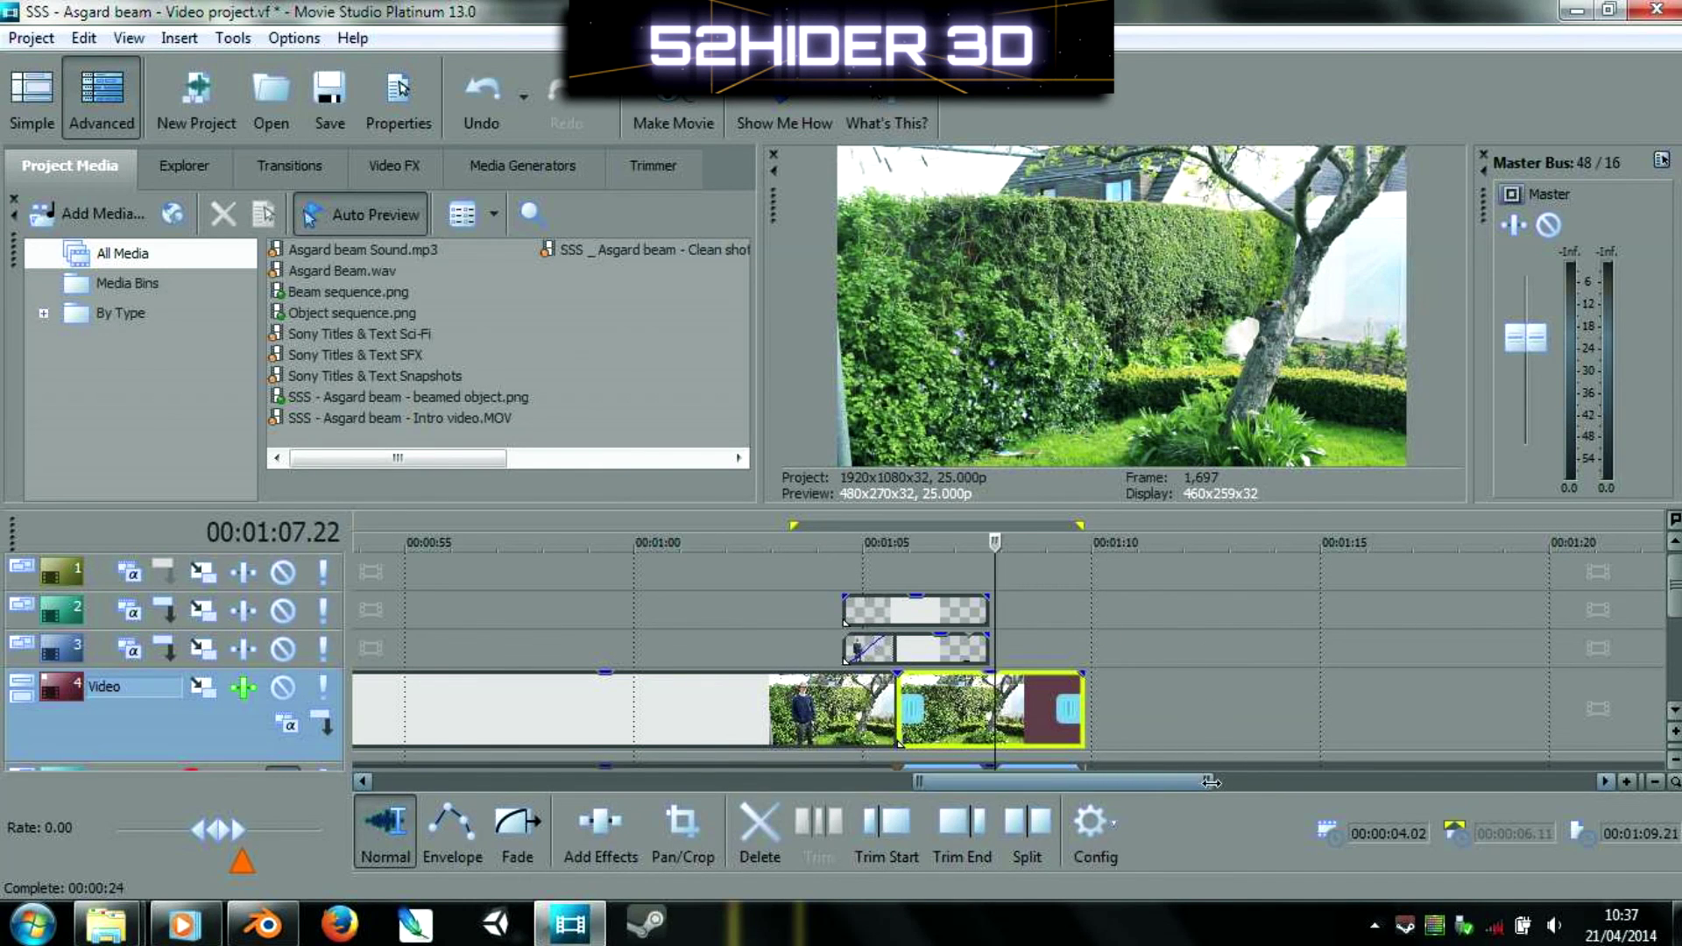
{"action": "left_click_drag", "start_coordinate": [1210, 782], "coordinate": [1207, 782]}
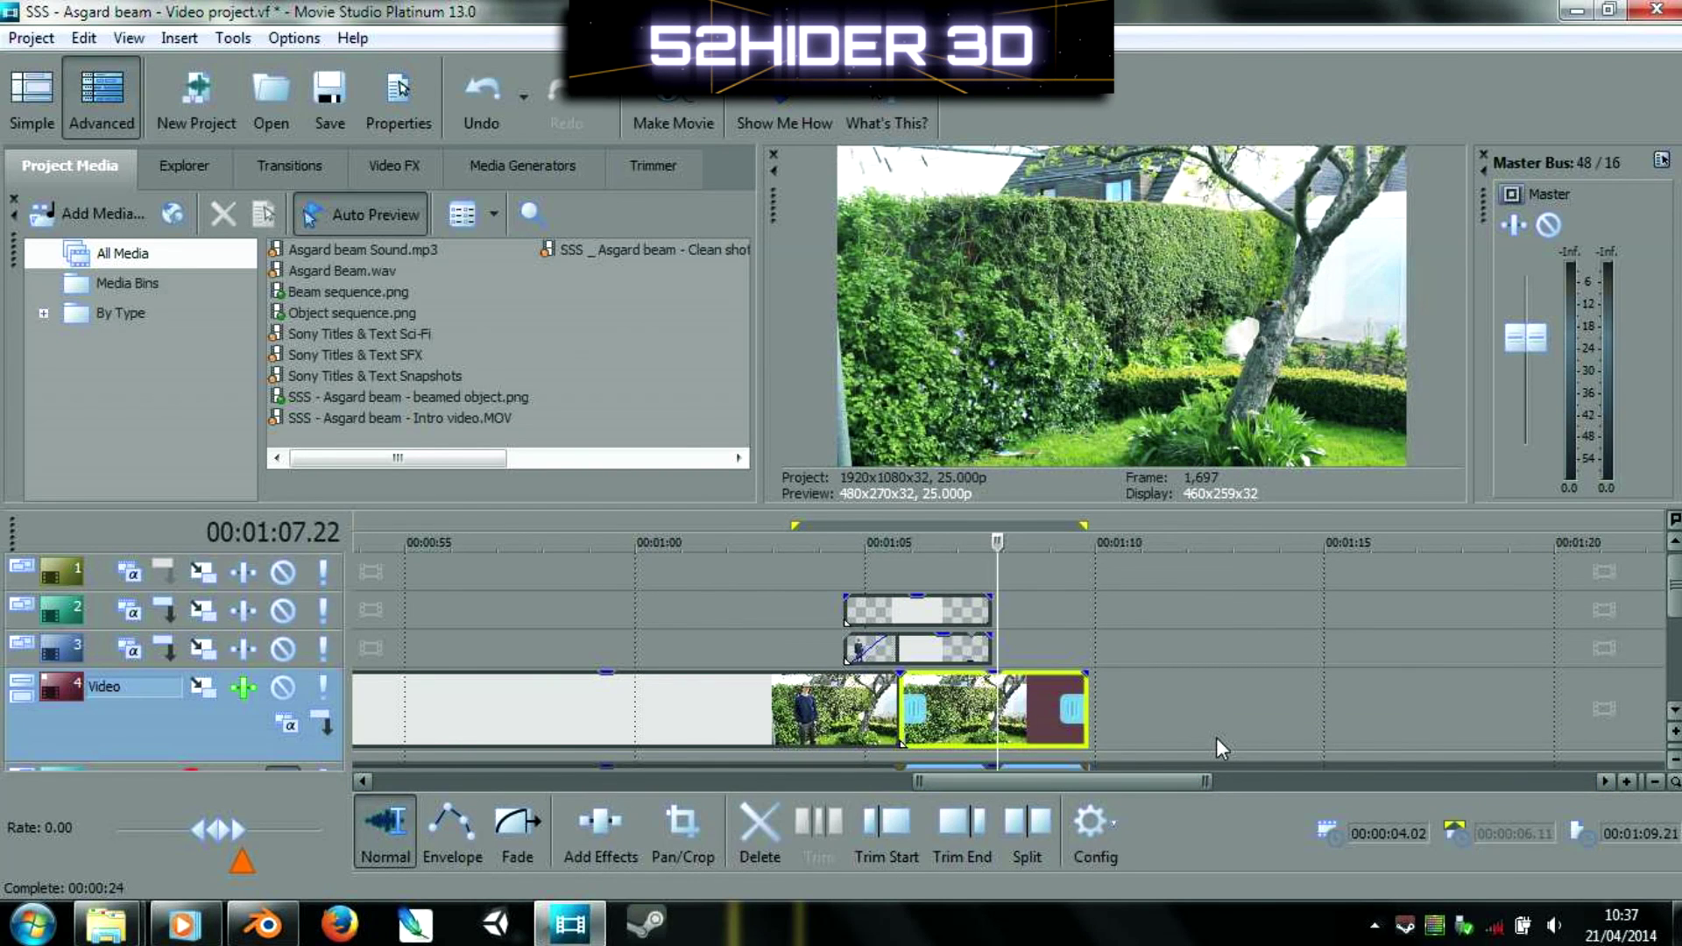
{"action": "left_click_drag", "start_coordinate": [1206, 781], "coordinate": [1585, 782]}
{"action": "left_click_drag", "start_coordinate": [919, 782], "coordinate": [373, 755]}
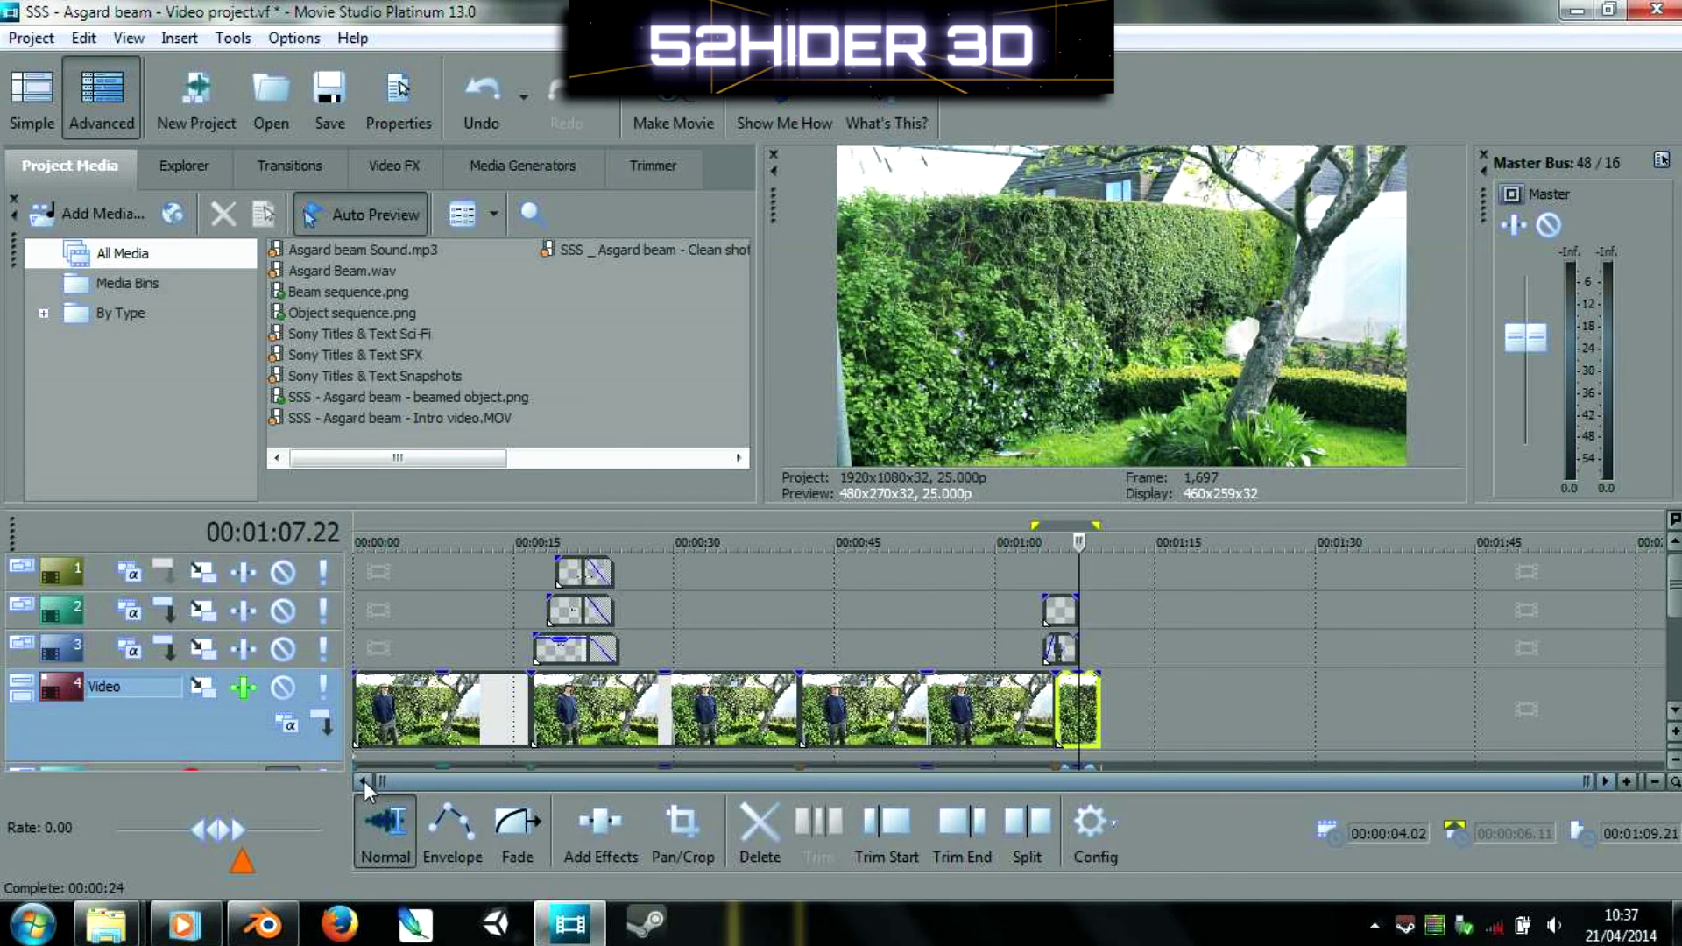
{"action": "left_click_drag", "start_coordinate": [1589, 781], "coordinate": [1616, 832]}
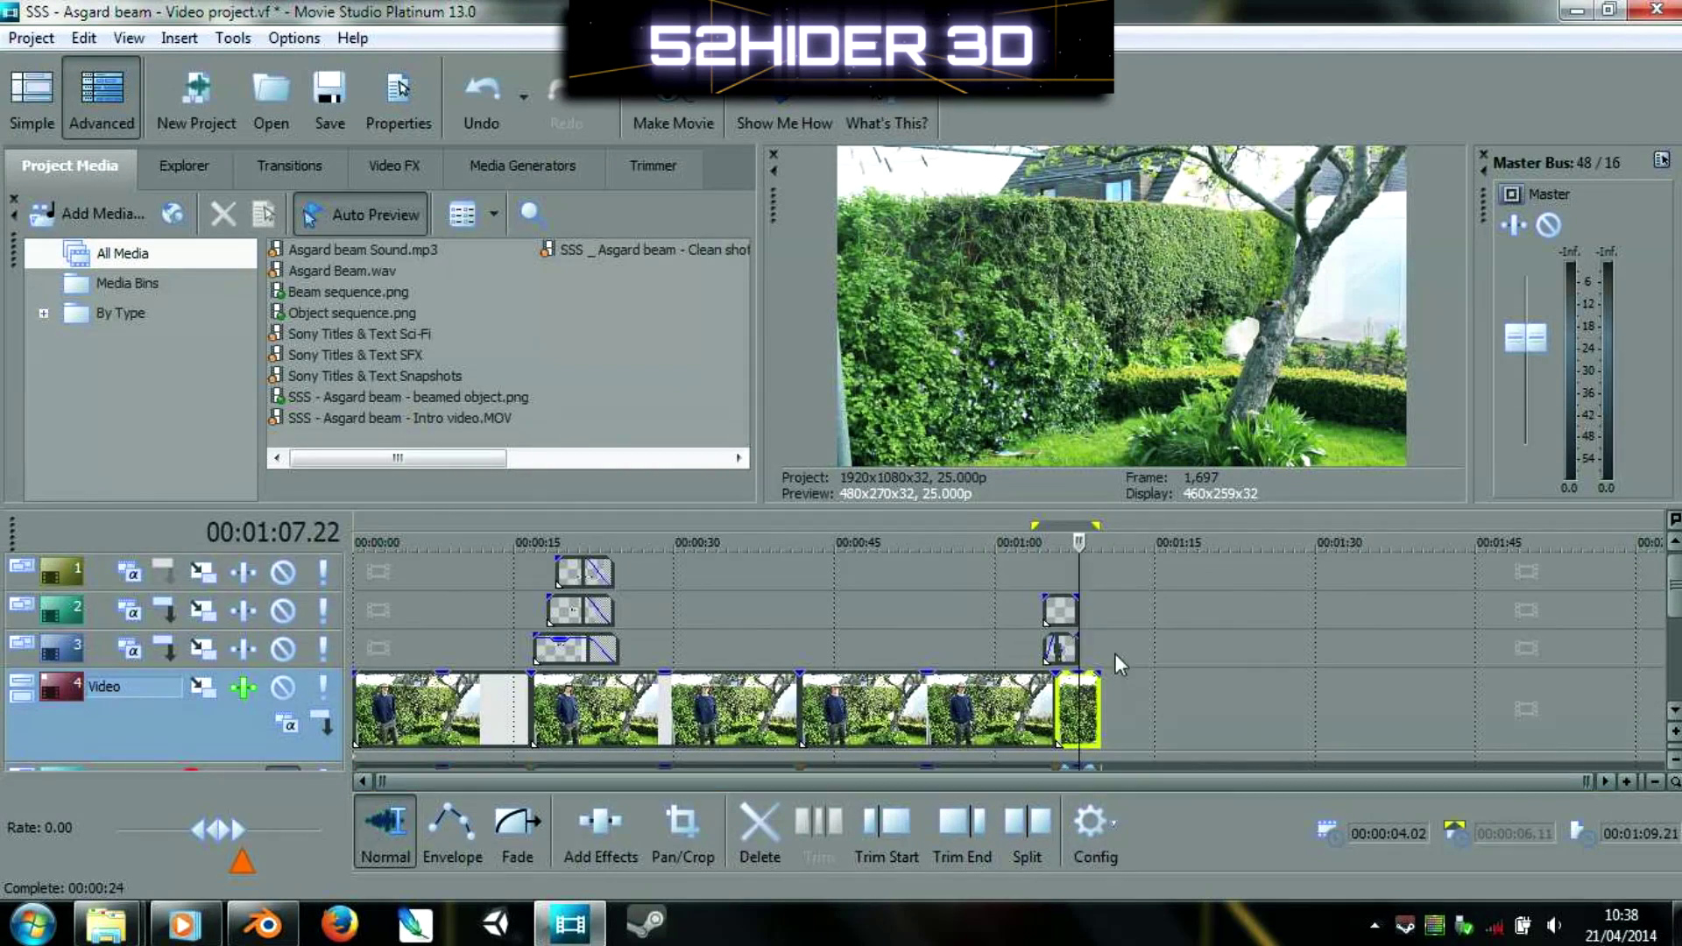
{"action": "scroll", "coordinate": [1114, 654], "scroll_direction": "up", "scroll_amount": 8}
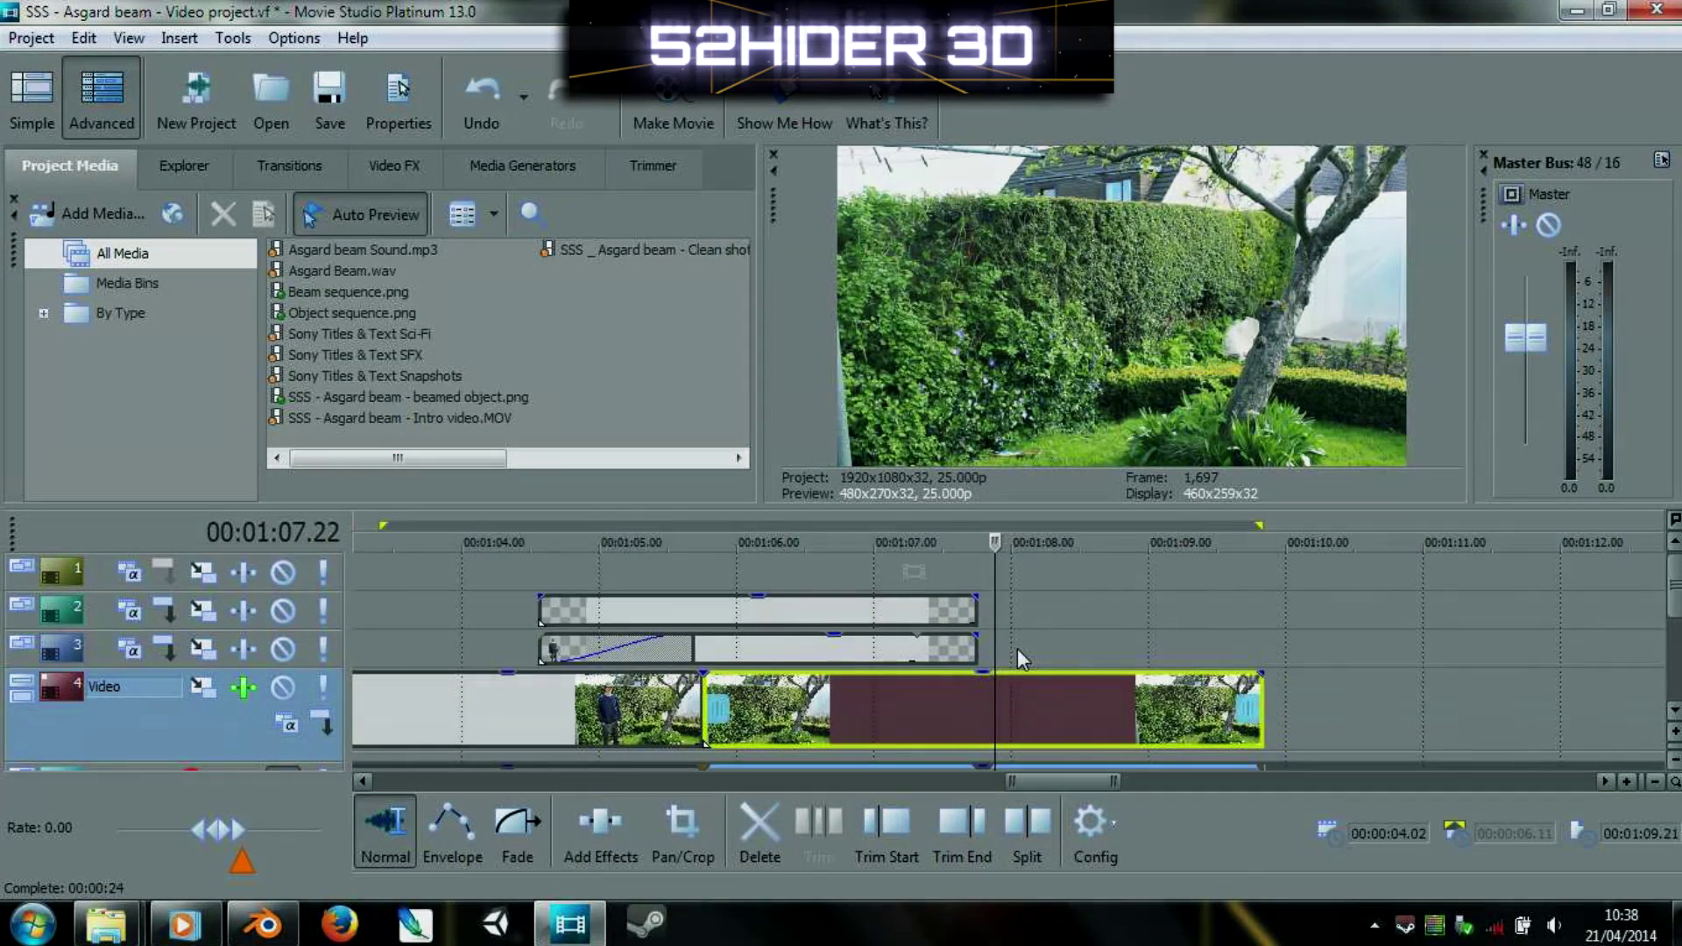
{"action": "scroll", "coordinate": [1017, 649], "scroll_direction": "up", "scroll_amount": 4}
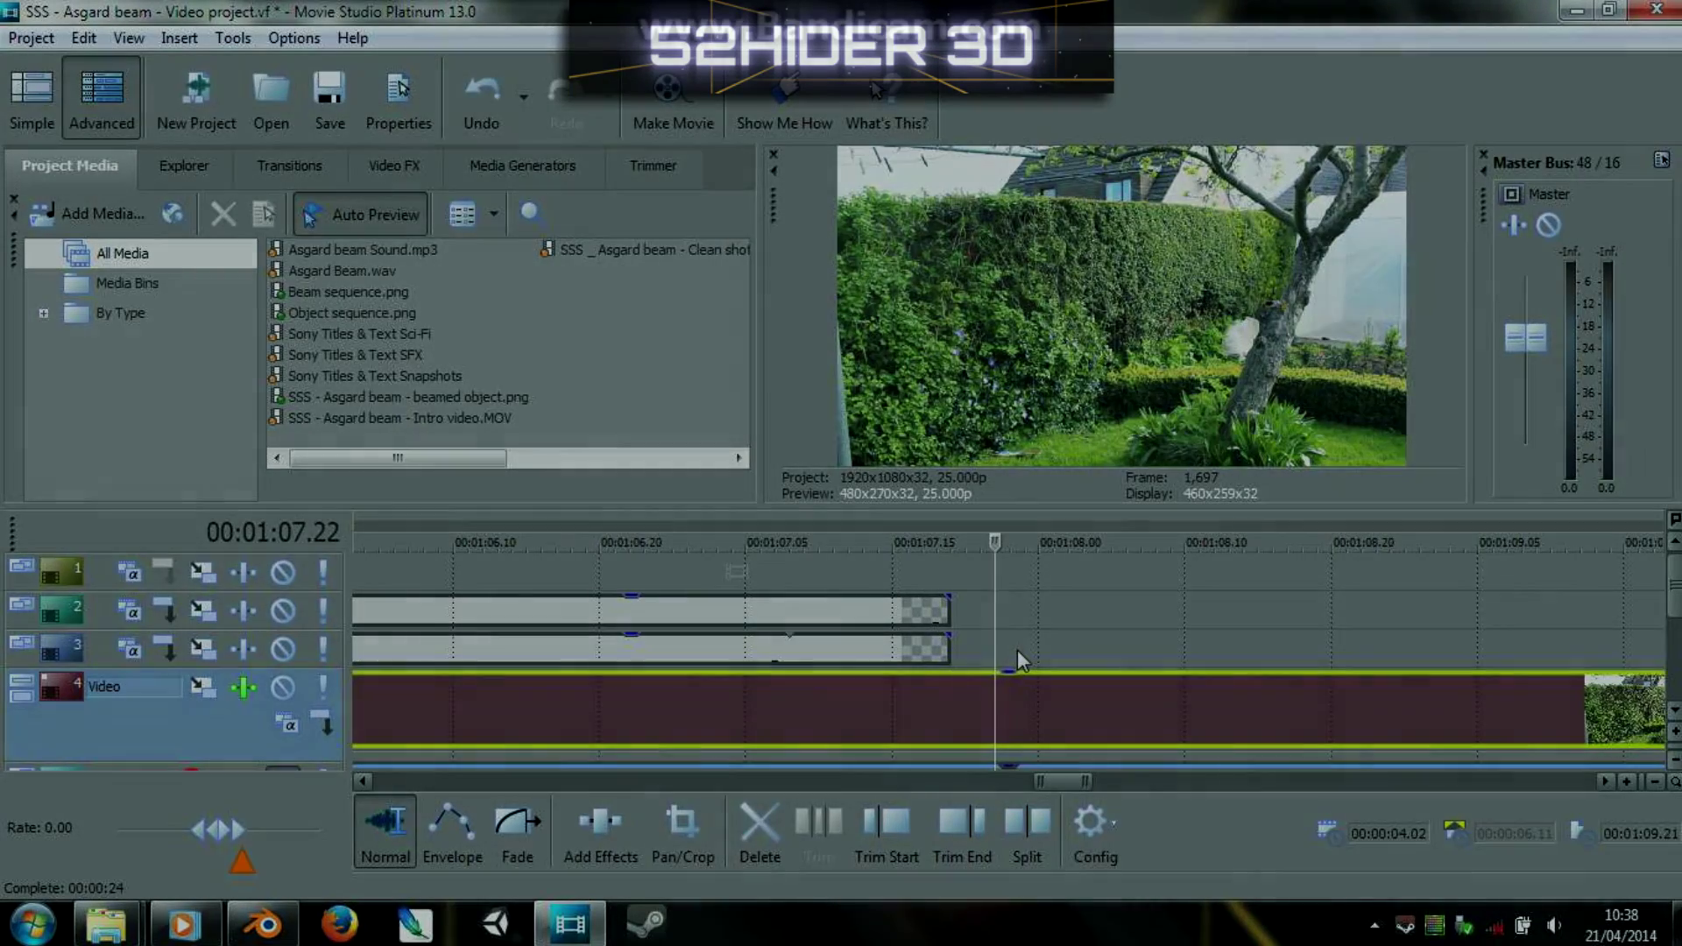
{"action": "scroll", "coordinate": [1016, 654], "scroll_direction": "down", "scroll_amount": 3}
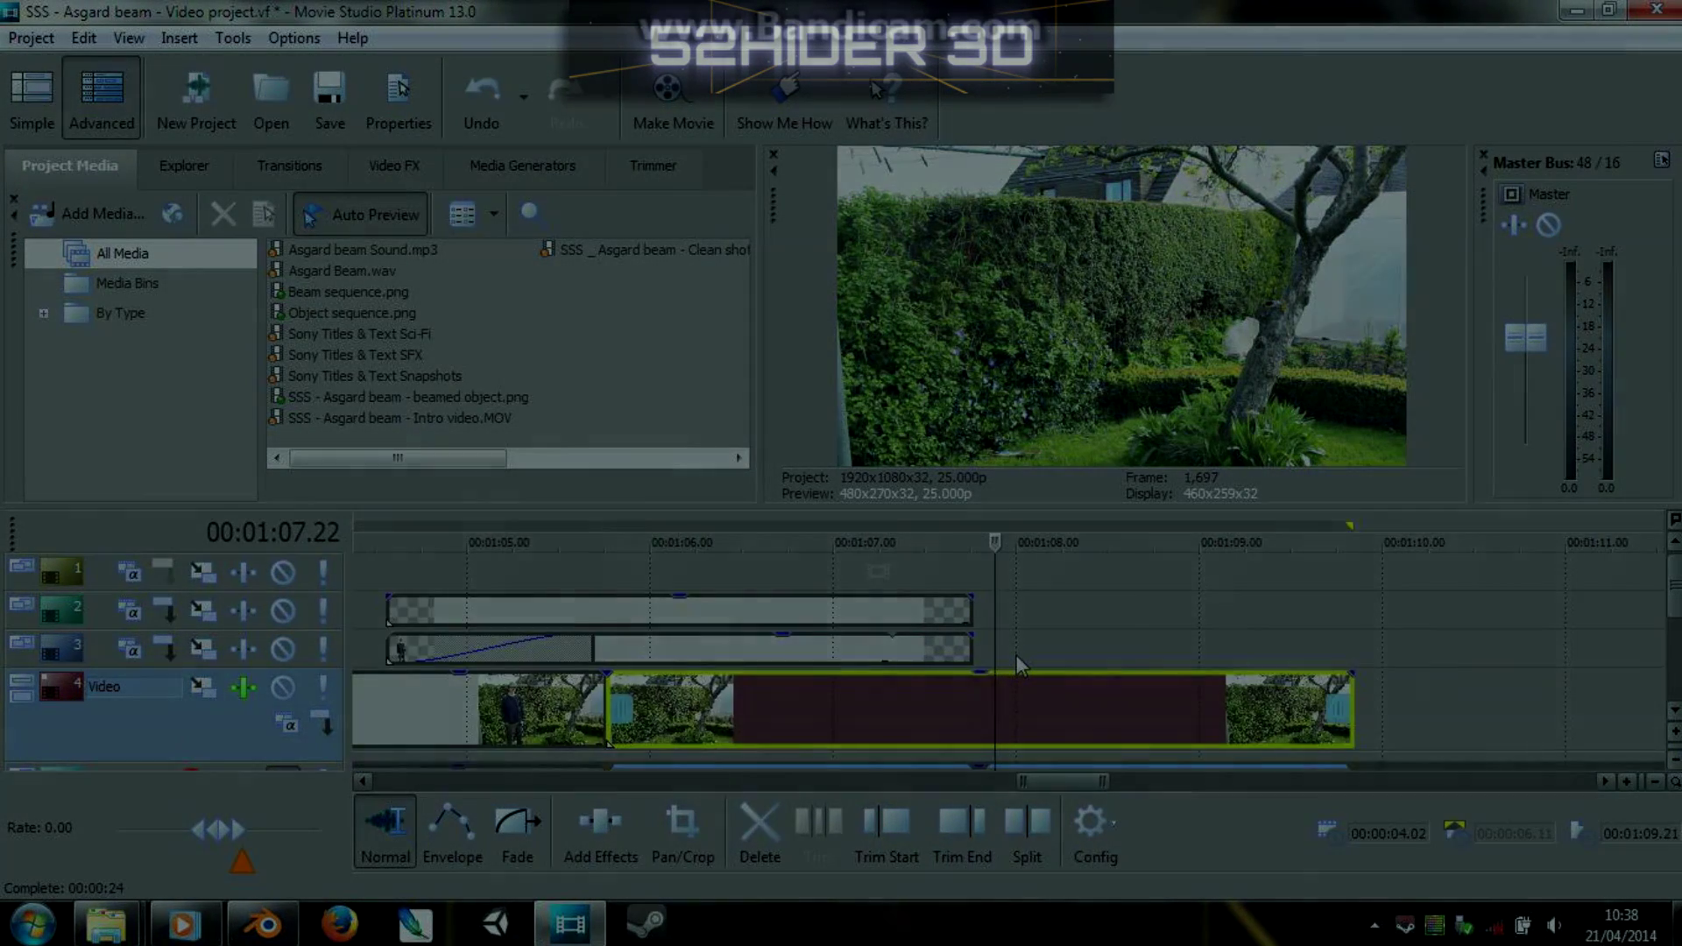
{"action": "scroll", "coordinate": [1017, 654], "scroll_direction": "down", "scroll_amount": 3}
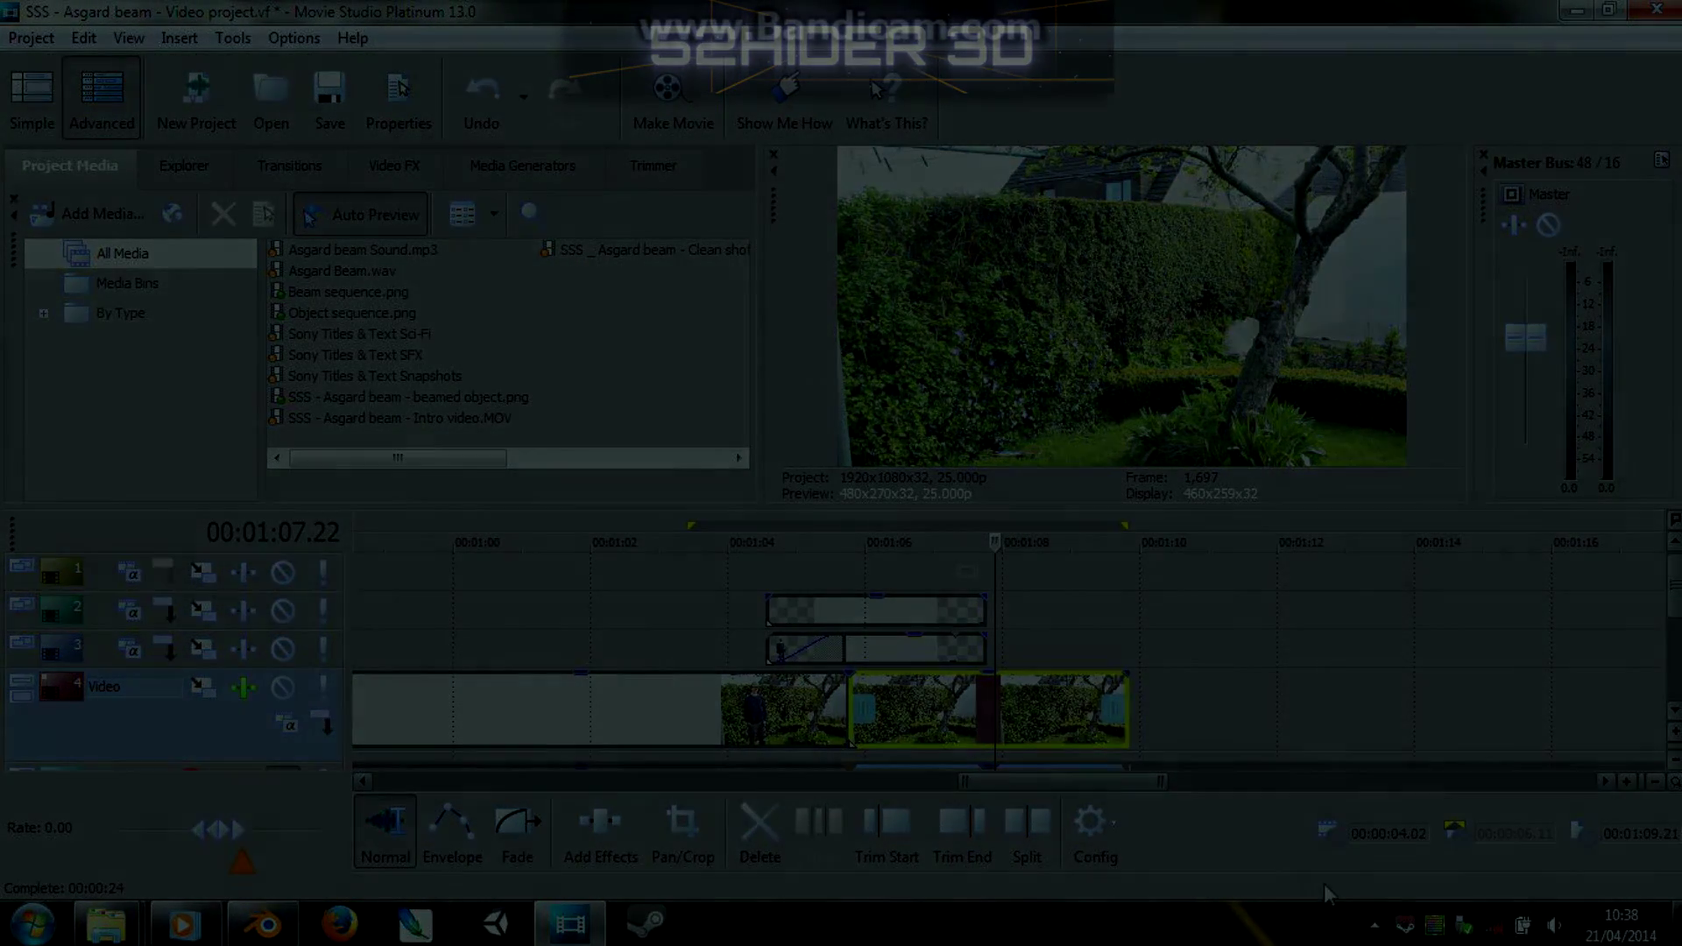